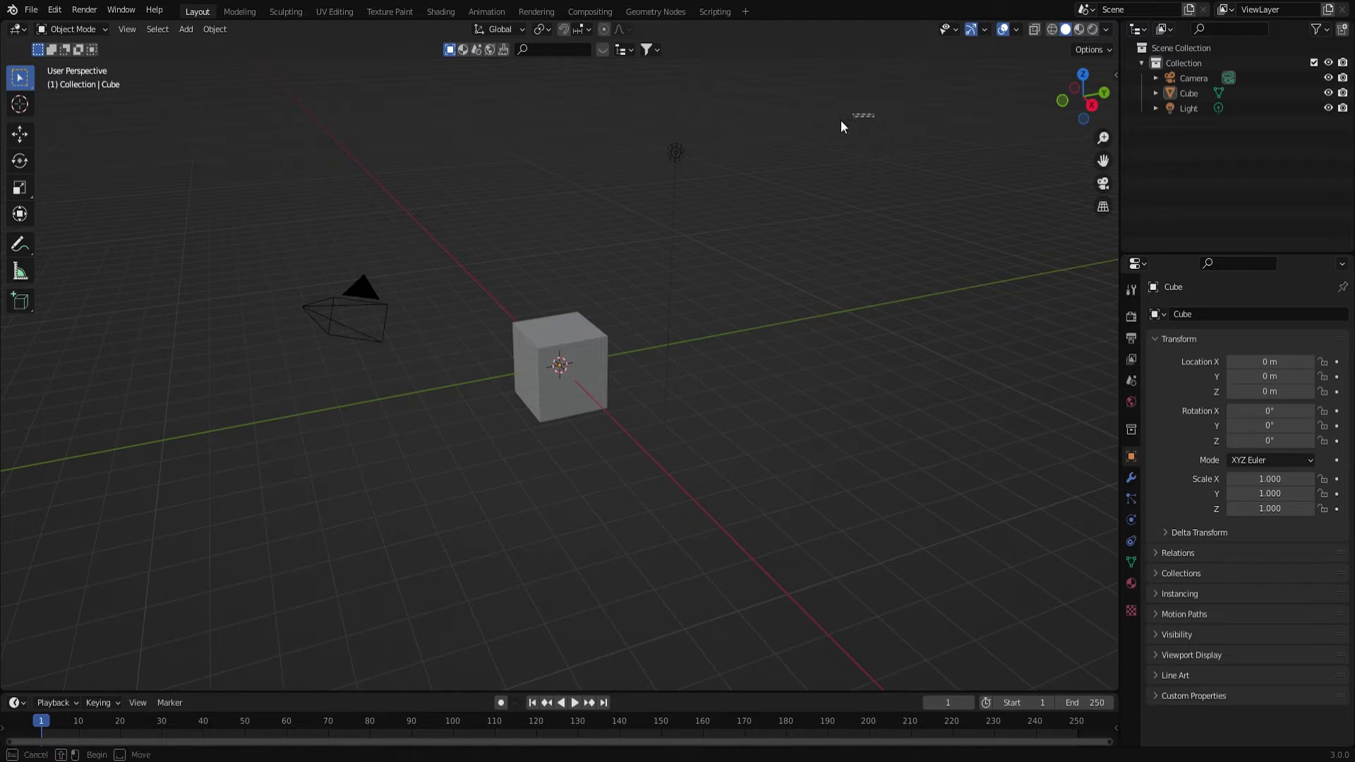
Step: Box-select and delete the default cube and light, then orbit the view around the remaining camera
drag(841, 120, 546, 421)
key(x)
click(574, 403)
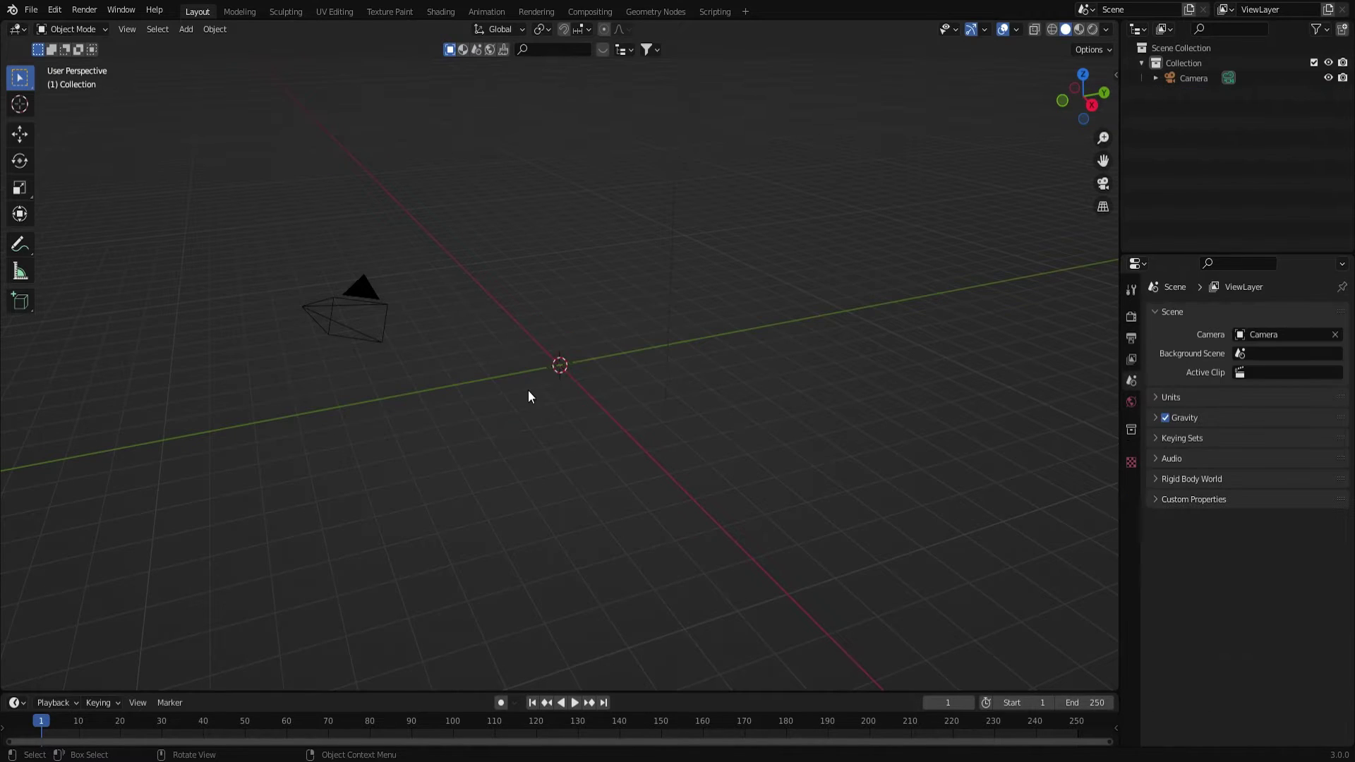
middle_drag(528, 390, 636, 420)
middle_drag(905, 372, 993, 396)
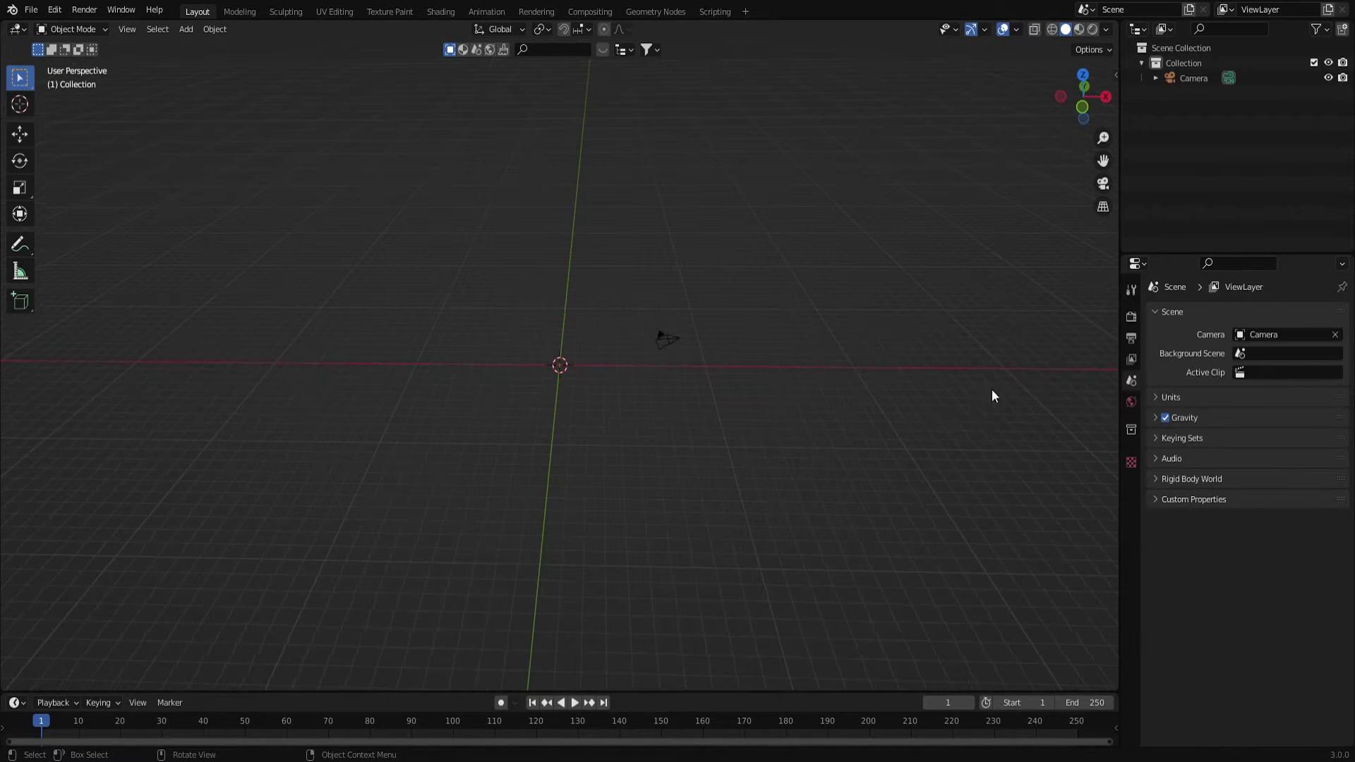
Step: Switch the render engine to Cycles with GPU Compute as the device
click(1130, 319)
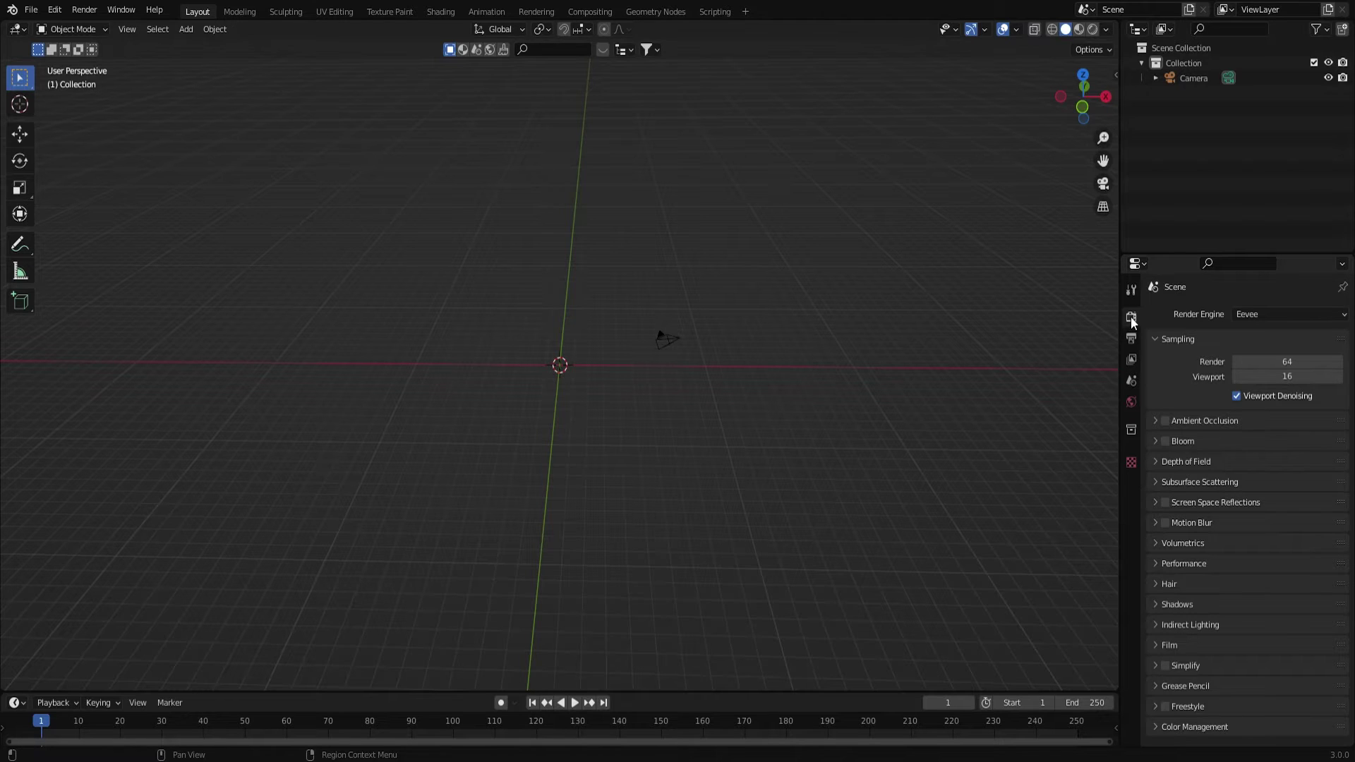
click(1310, 311)
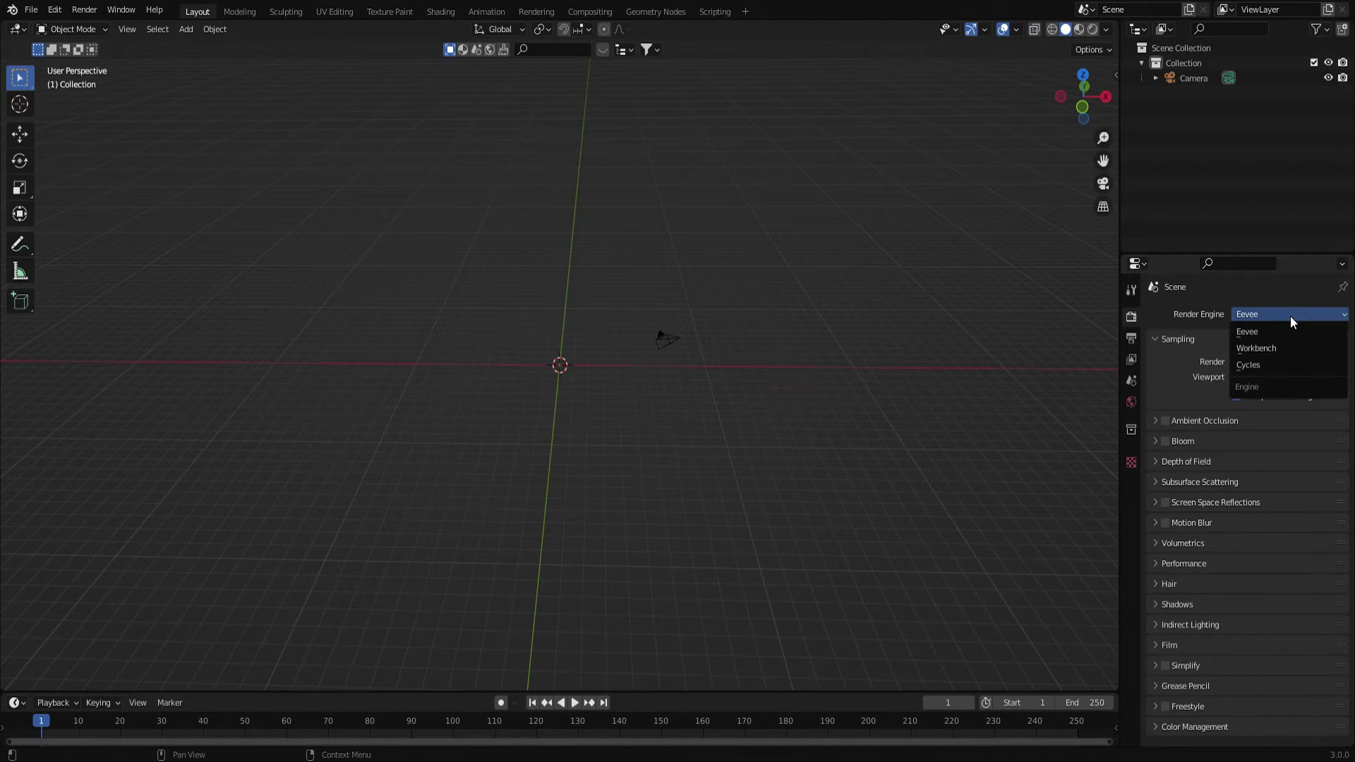
click(1286, 363)
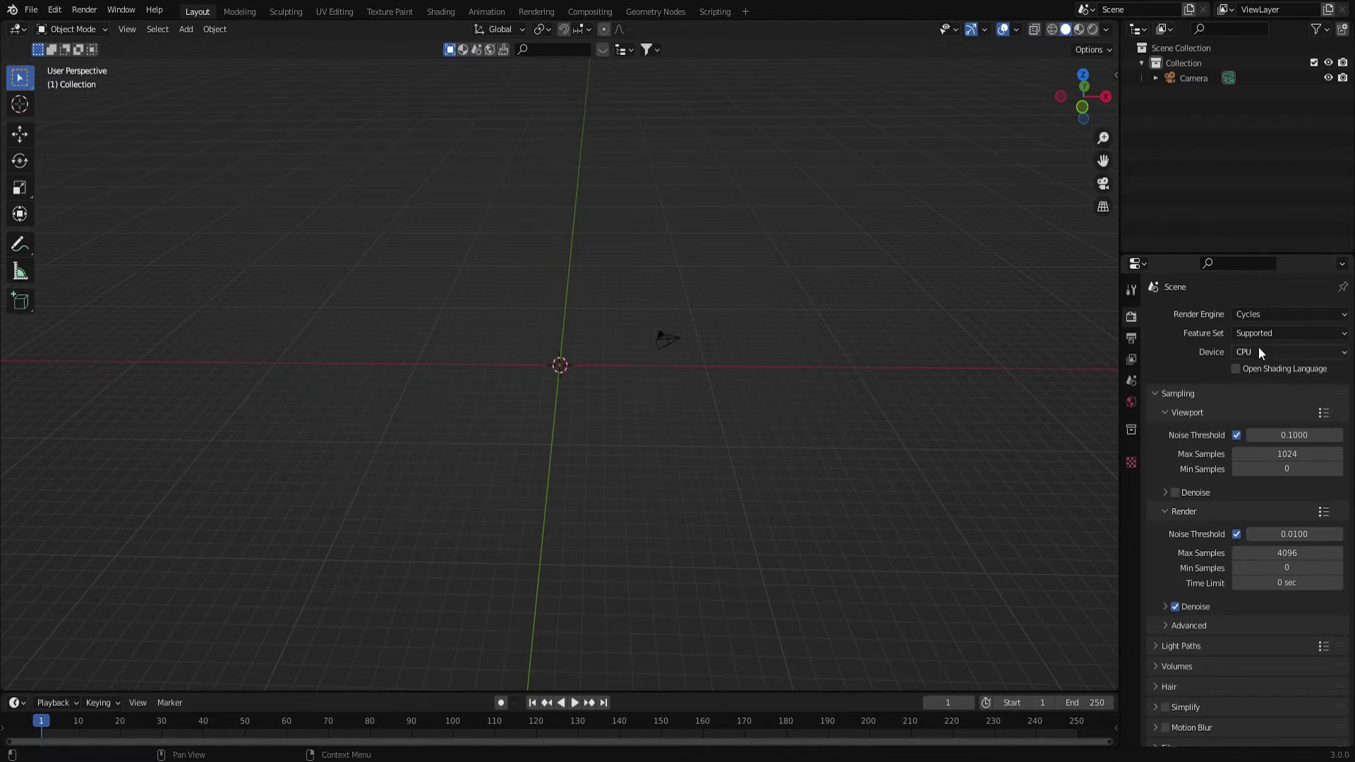
click(1259, 350)
click(1263, 384)
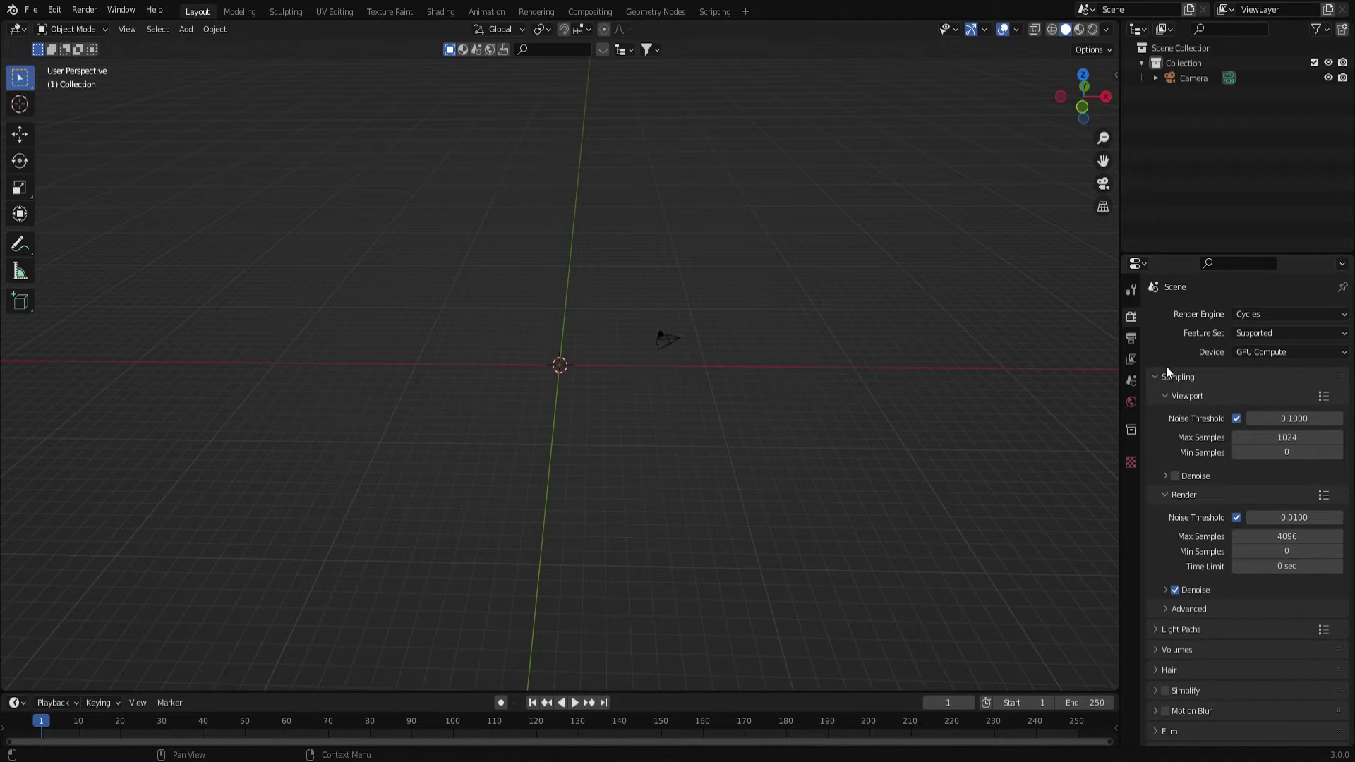
Step: Bring up the Output properties showing 1920×1080 at 24 fps, frames 1–250
scroll(1200, 371, down, 3)
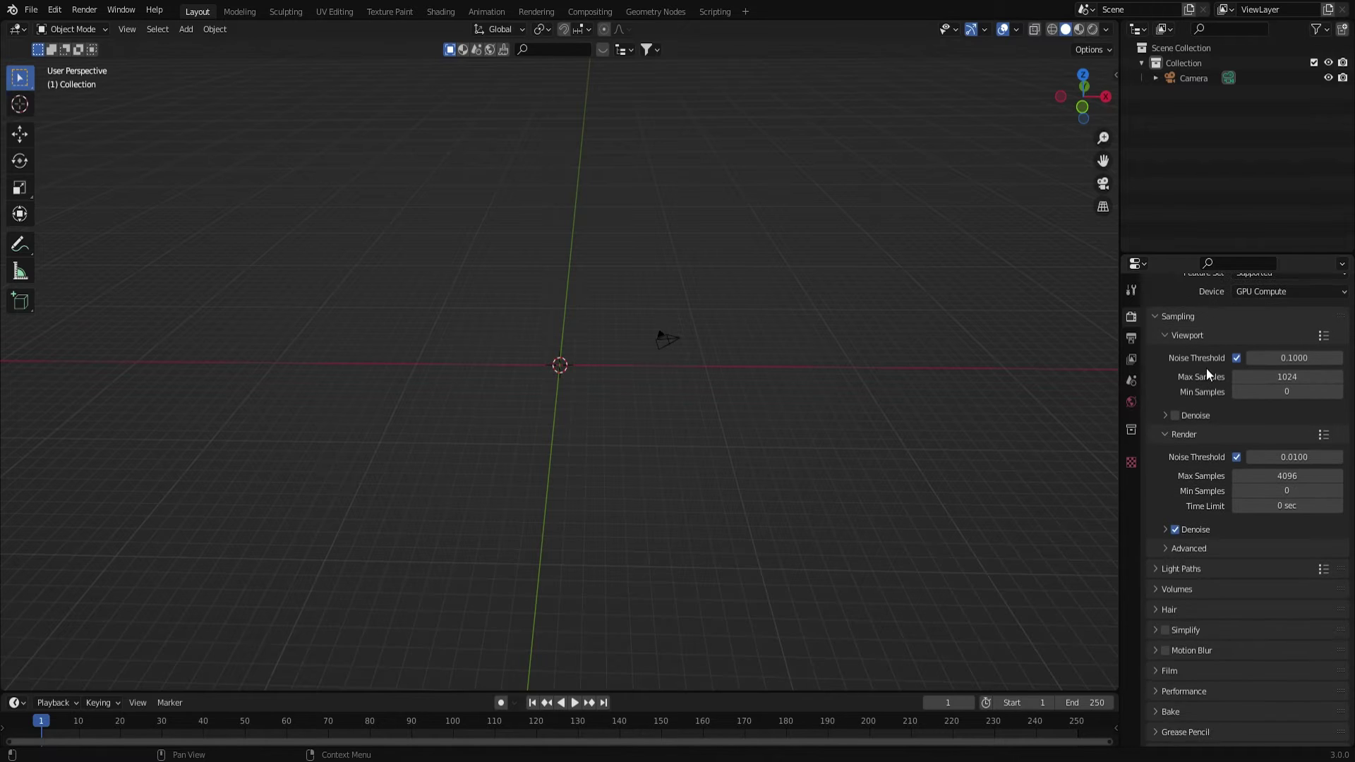
scroll(1233, 374, up, 3)
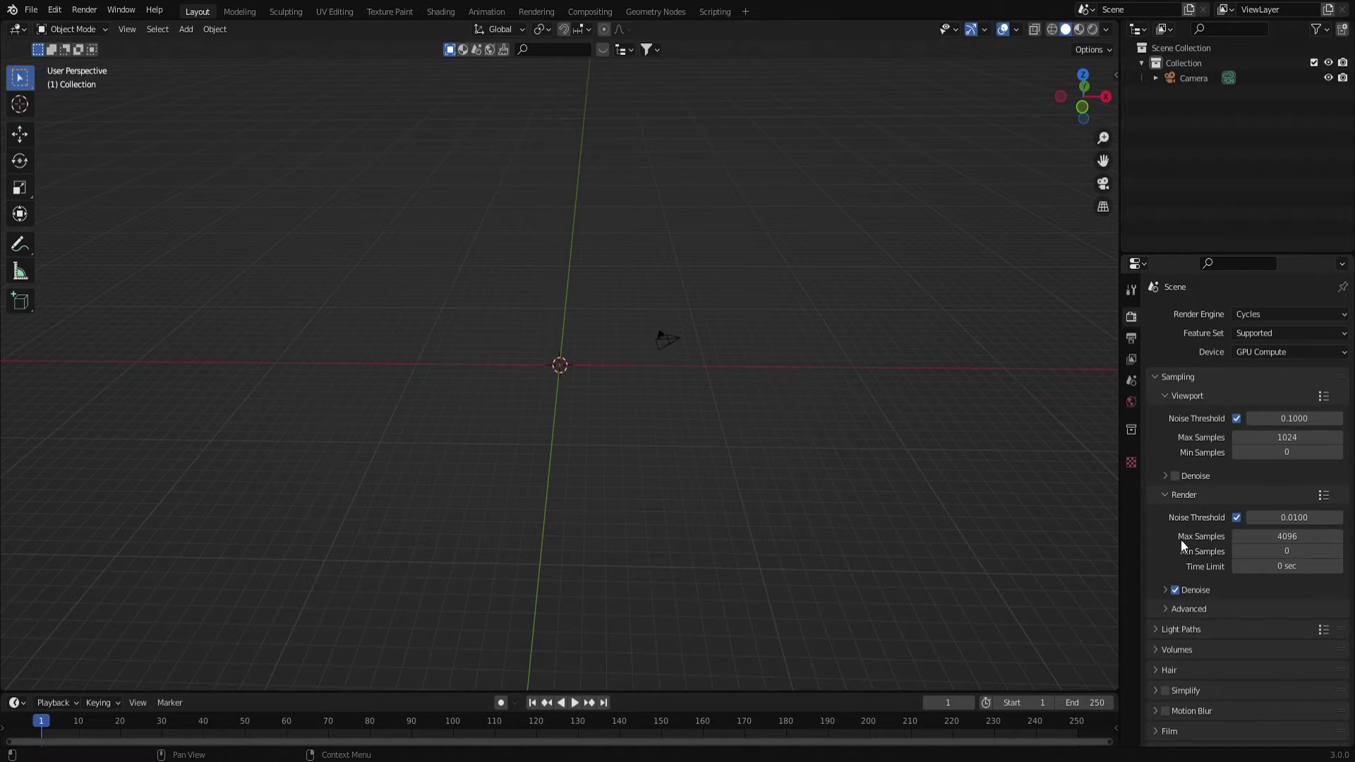
scroll(1163, 519, down, 3)
scroll(1155, 510, up, 3)
click(1129, 340)
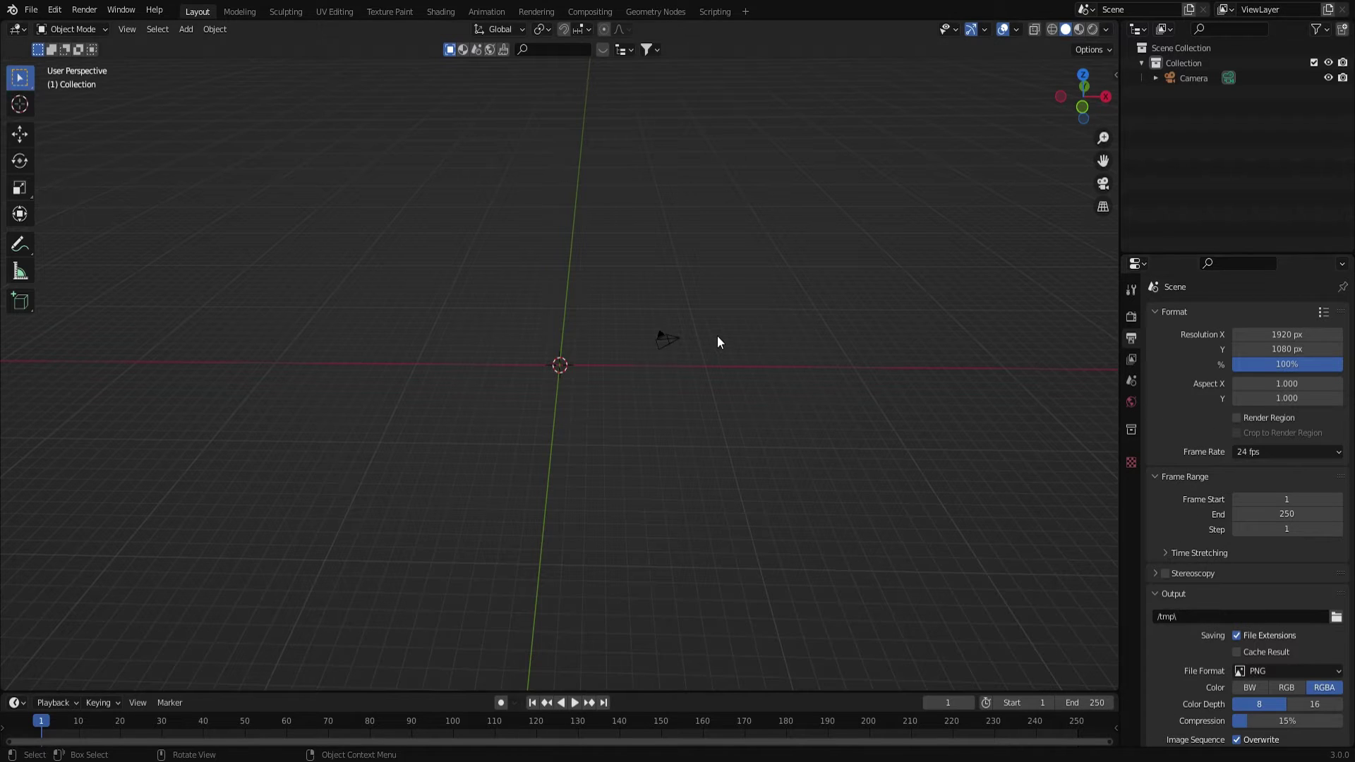
Step: Select the camera, split the 3D view in two, and make the left view look through the camera
click(674, 341)
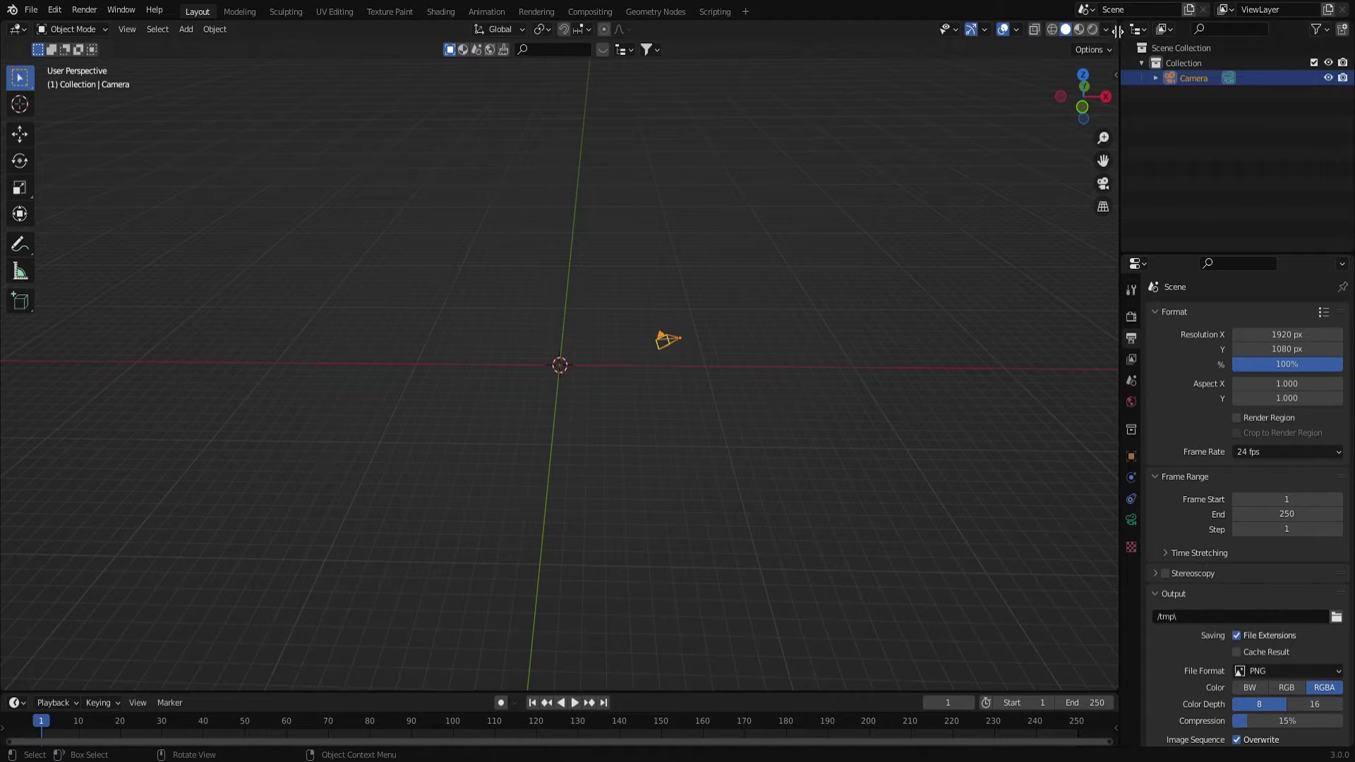
drag(1114, 33, 526, 48)
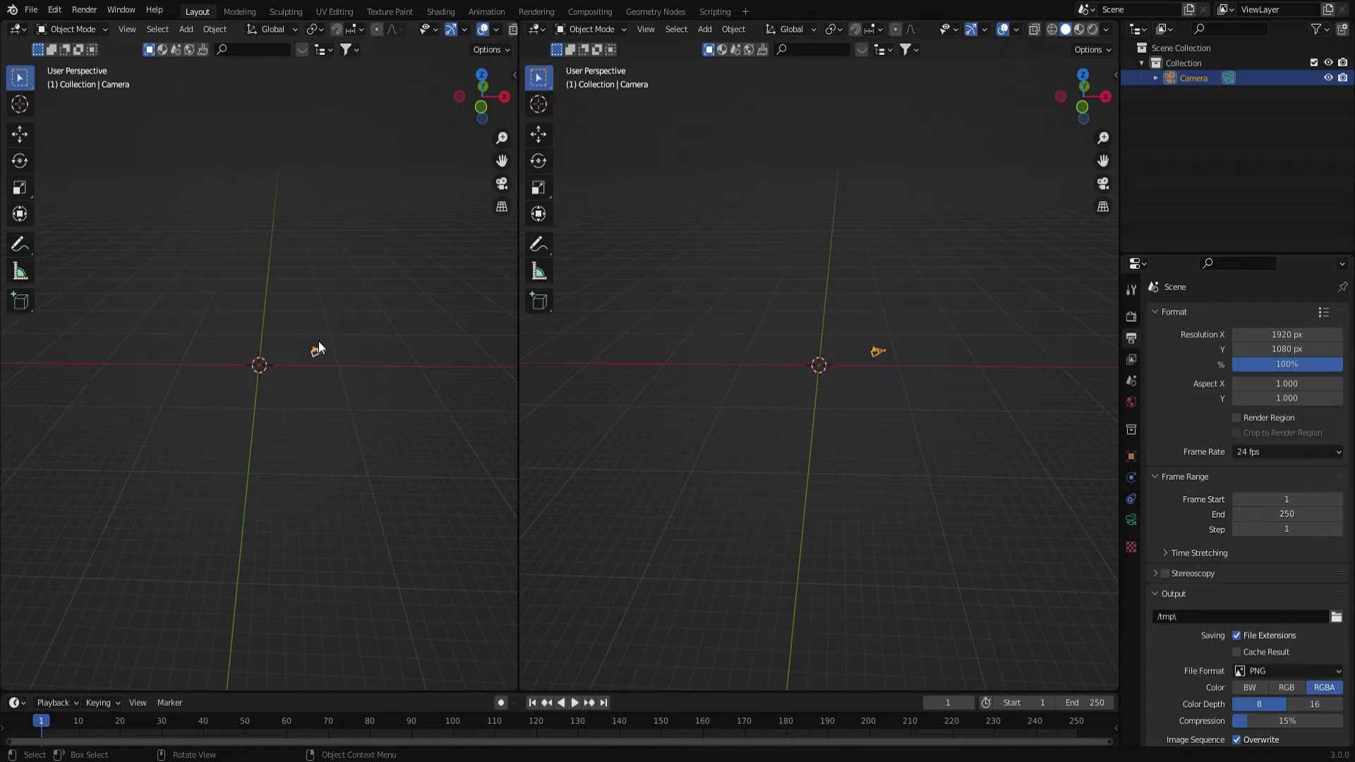
key(KP_0)
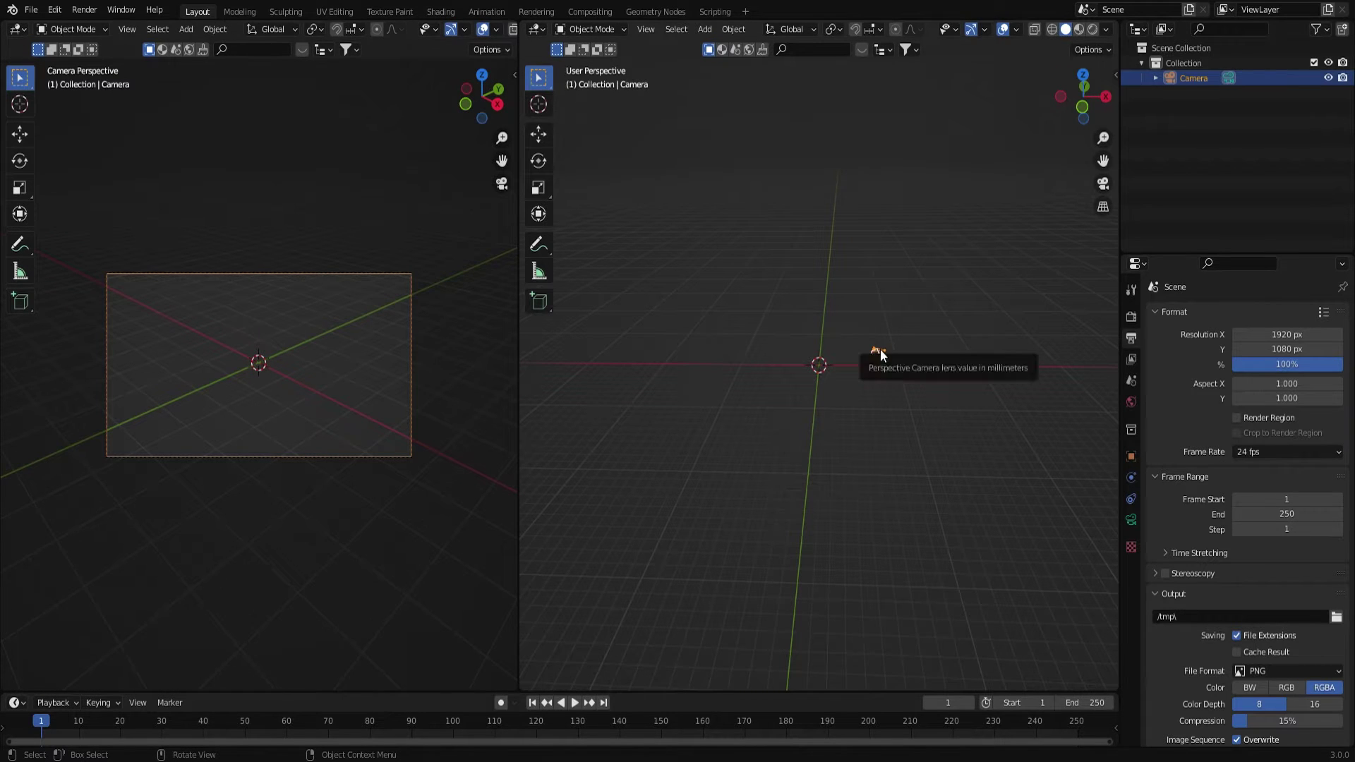
click(1132, 457)
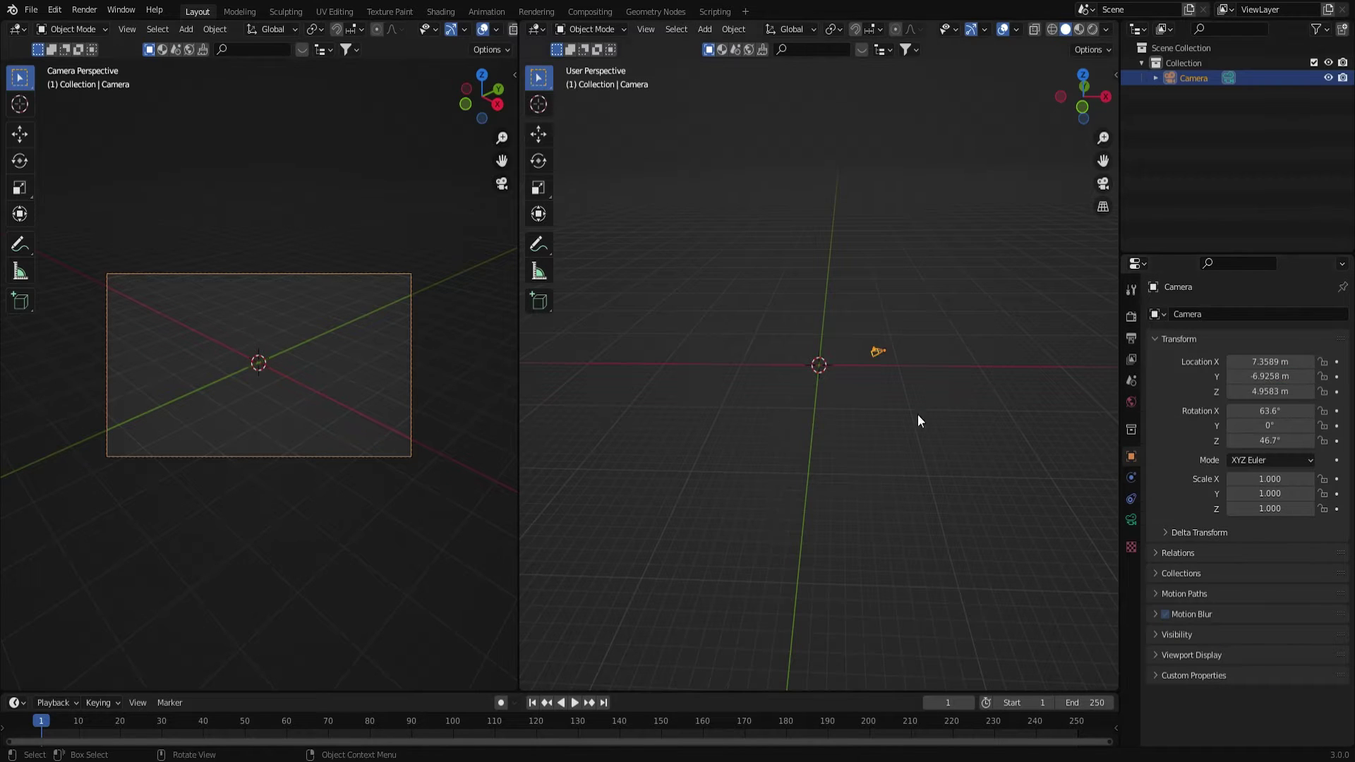
Step: Set the camera's X location to 0 and reset its Z rotation to 0°
middle_drag(917, 418, 844, 432)
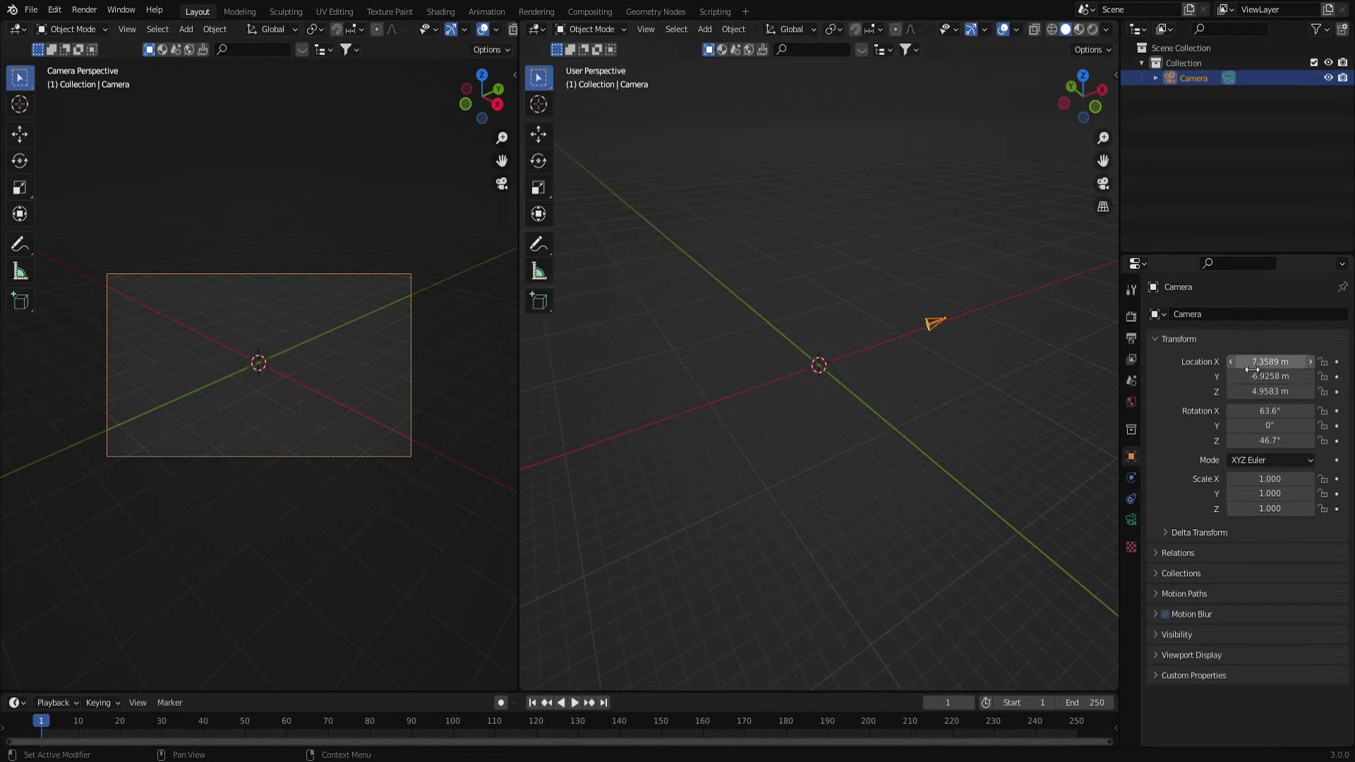
click(1278, 367)
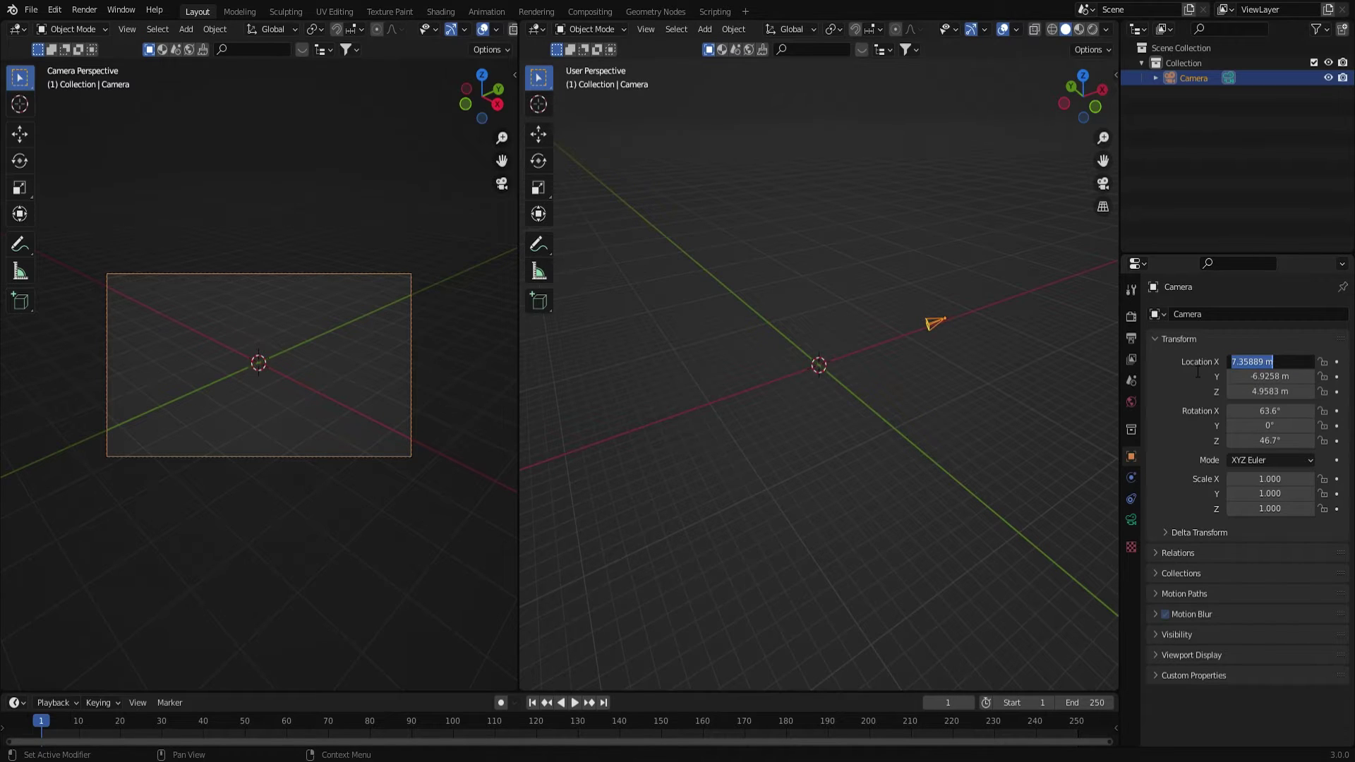
text(0)
key(Return)
middle_drag(1024, 417, 1124, 433)
key(BackSpace)
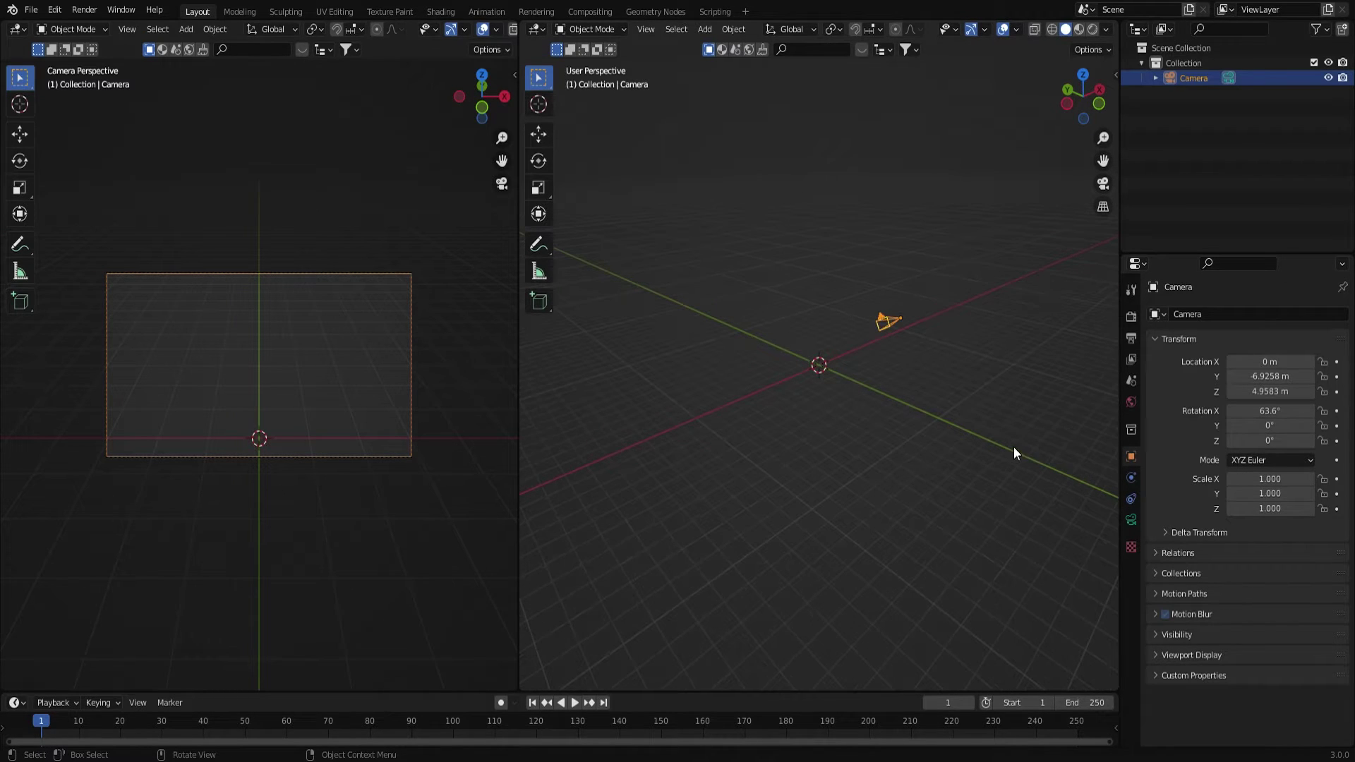
Step: Lower the camera to Z 1.3005 m, tilt it to 84.2°, and pull it back to Y −11.669 m
key(shift+space)
key(g)
drag(905, 260, 903, 314)
drag(1267, 421, 1314, 421)
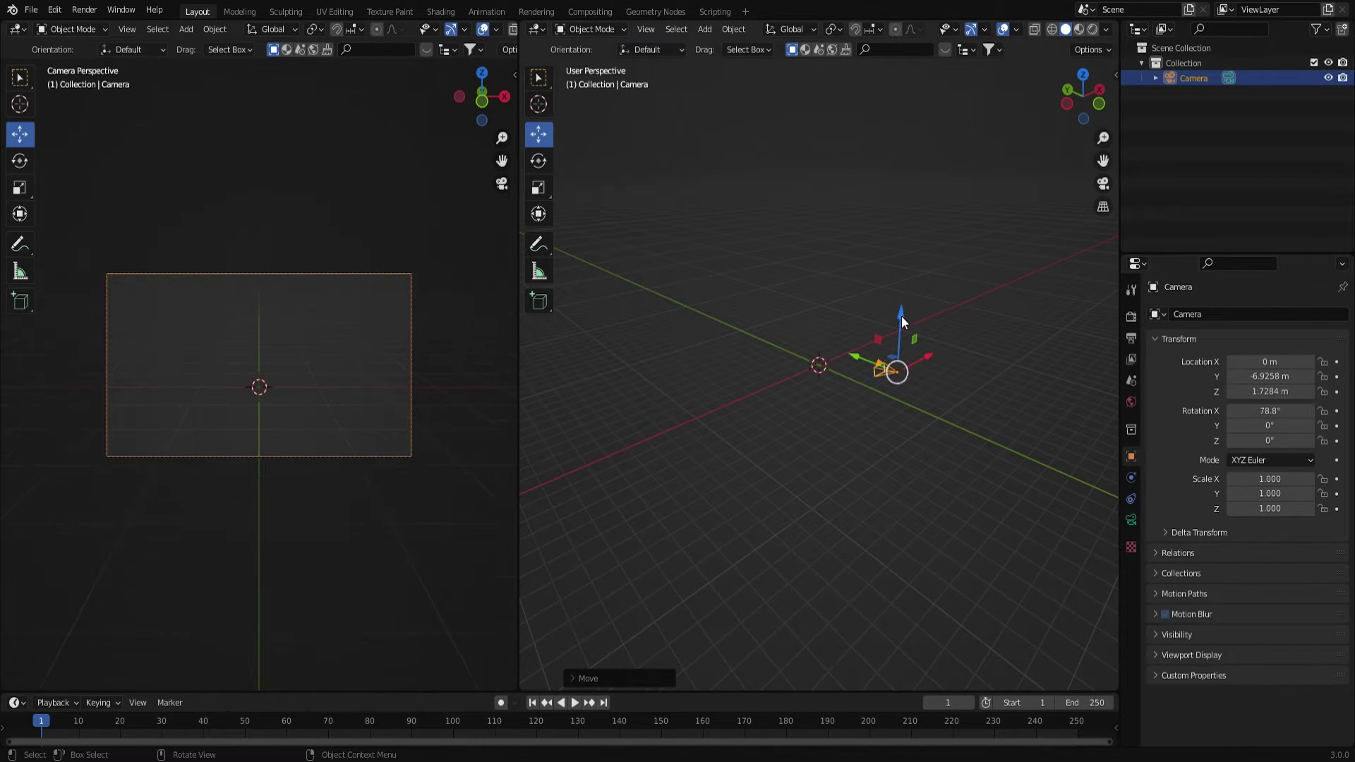
drag(901, 321, 926, 401)
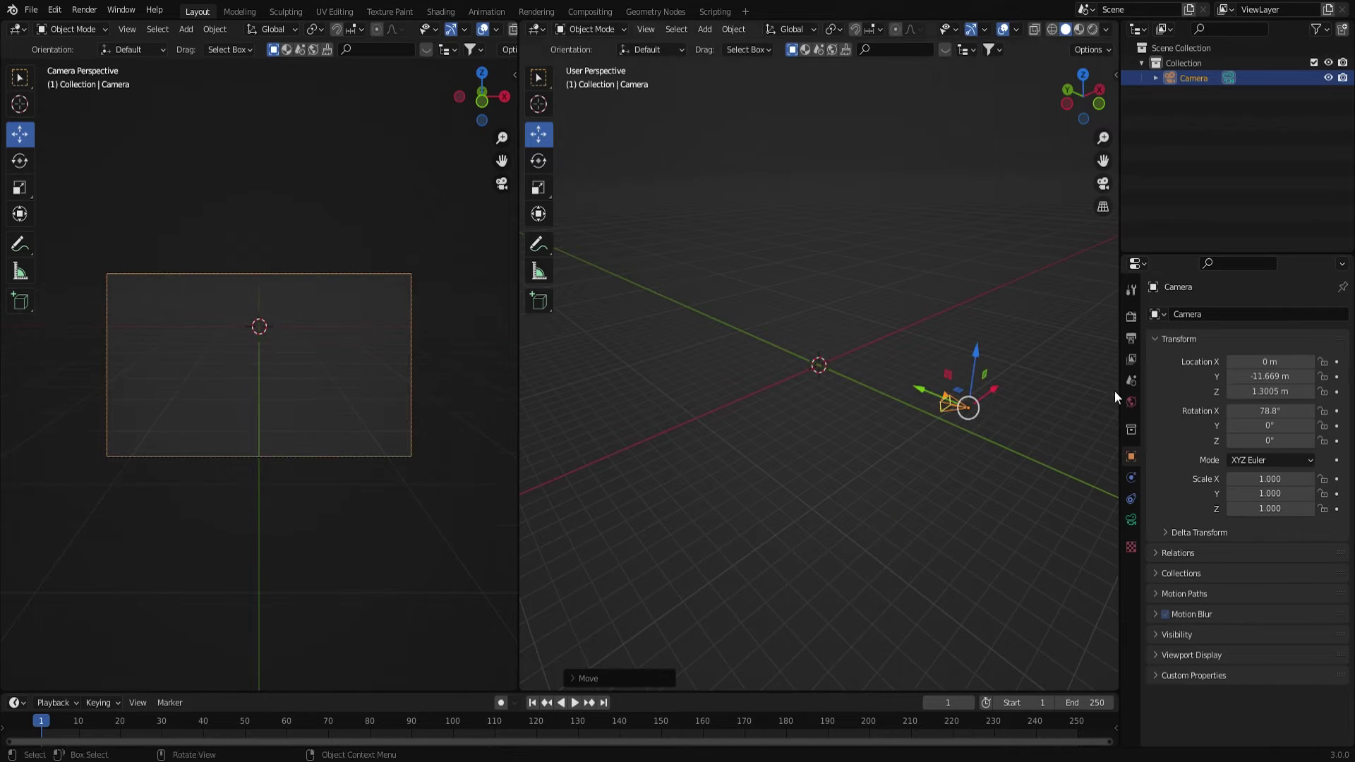
drag(1267, 411, 1299, 410)
middle_drag(1001, 423, 823, 360)
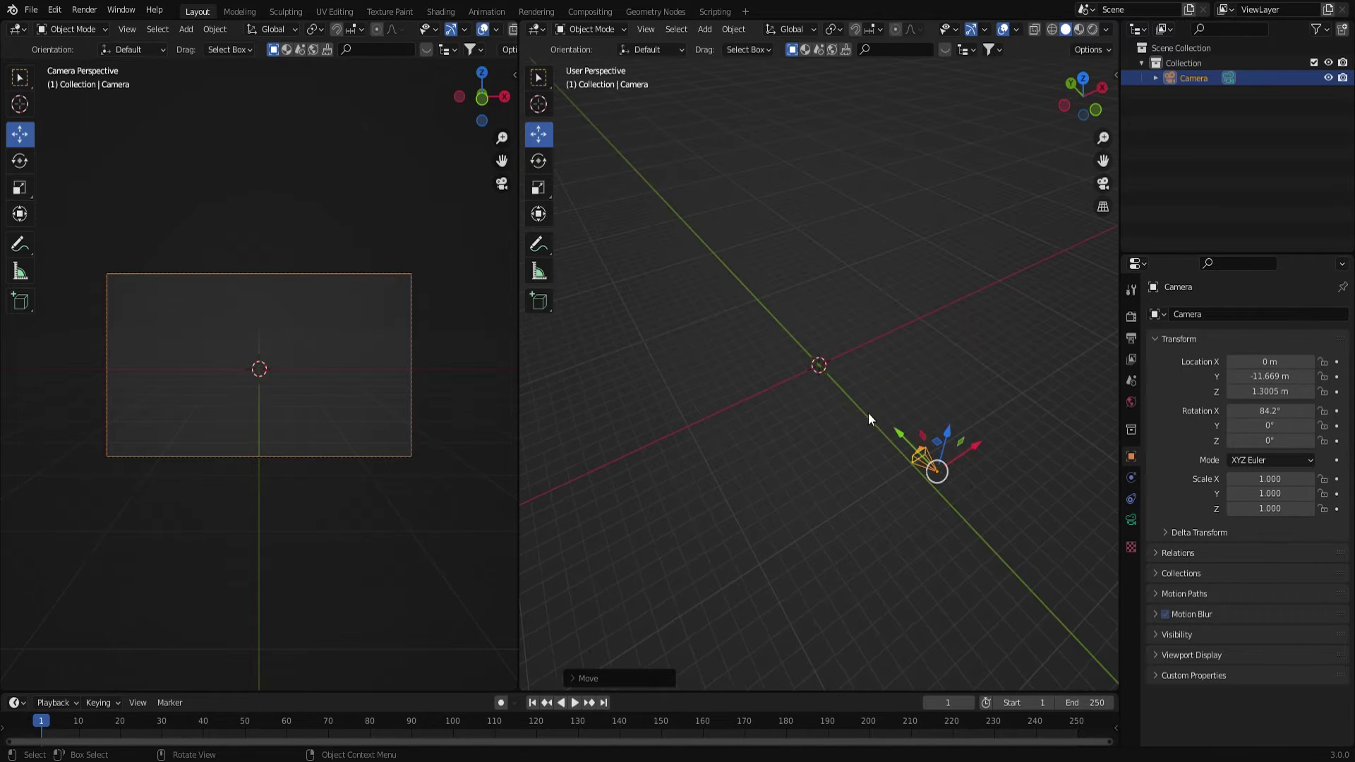
Step: Add a plane and give it an Ocean modifier
key(shift+a)
mouse_move(831, 370)
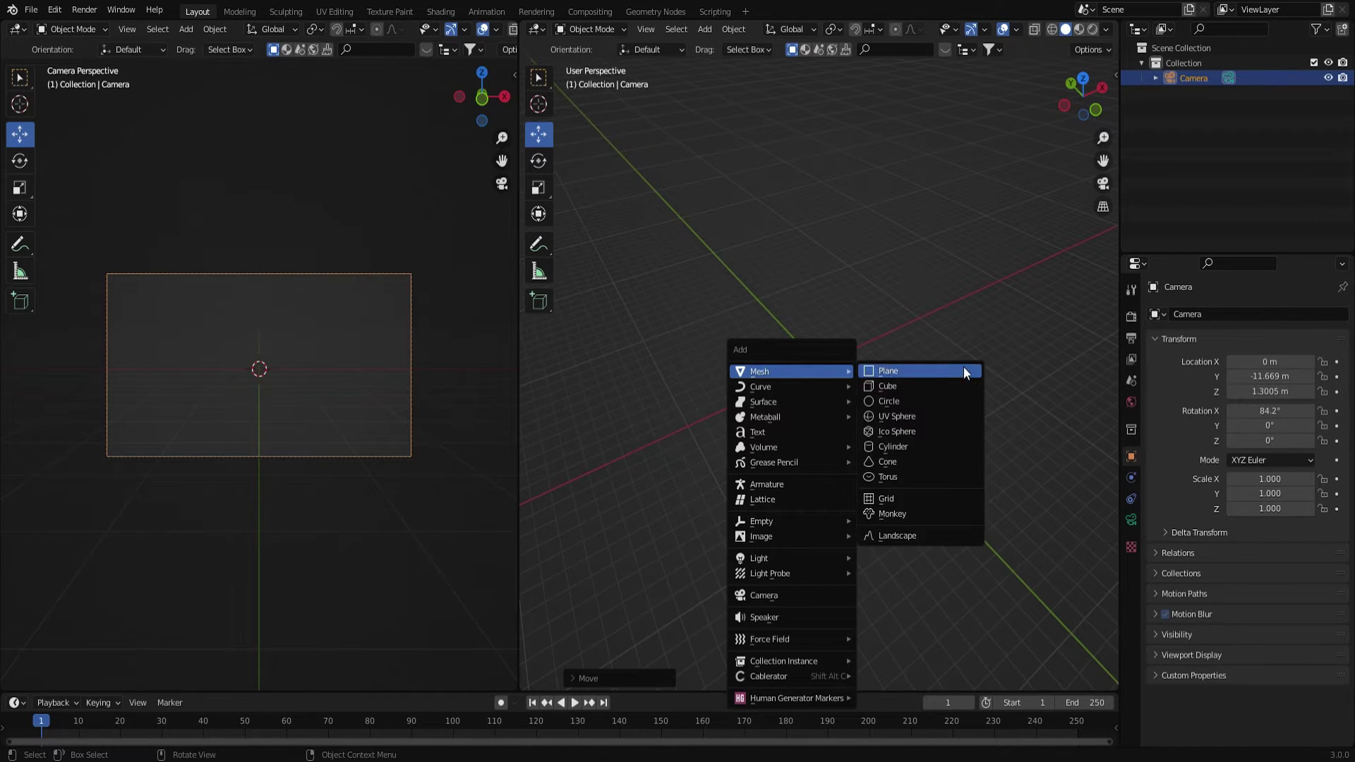
click(946, 368)
scroll(790, 387, up, 5)
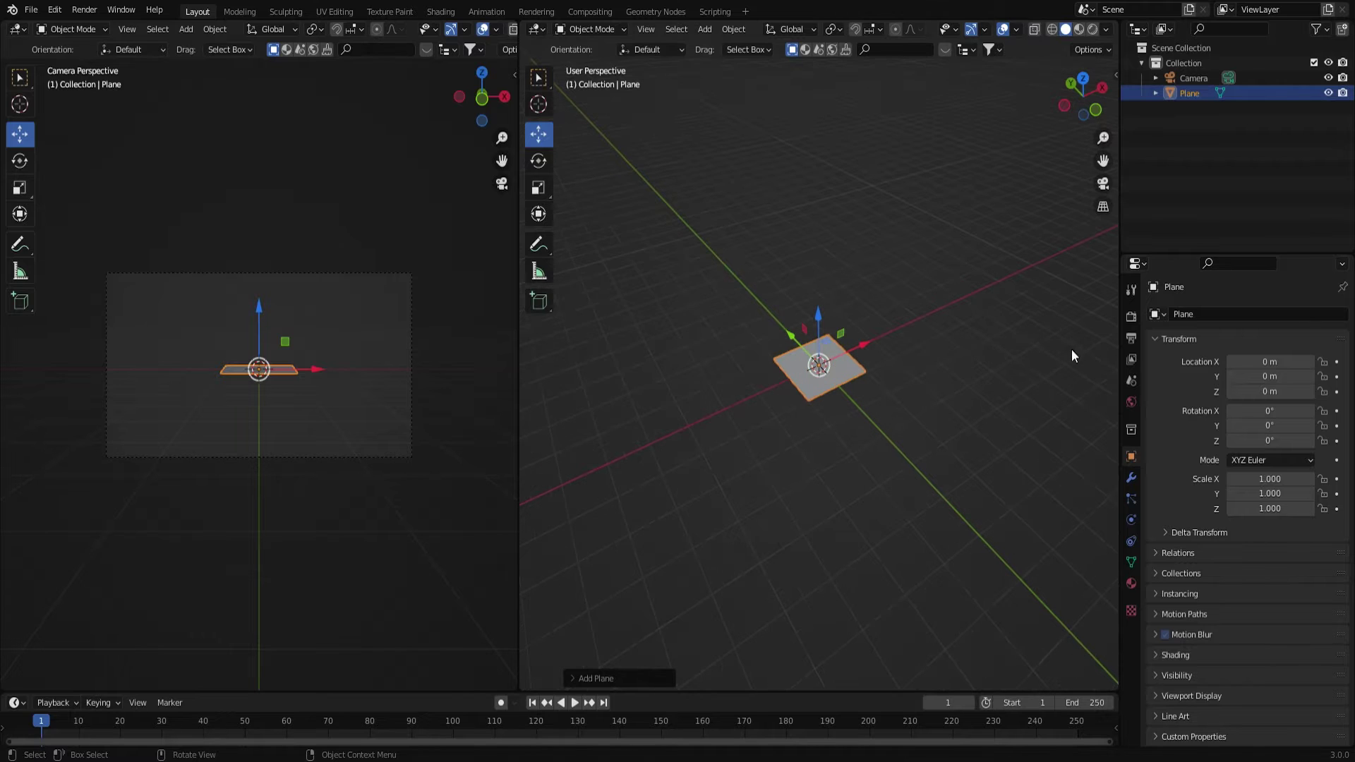
click(1132, 479)
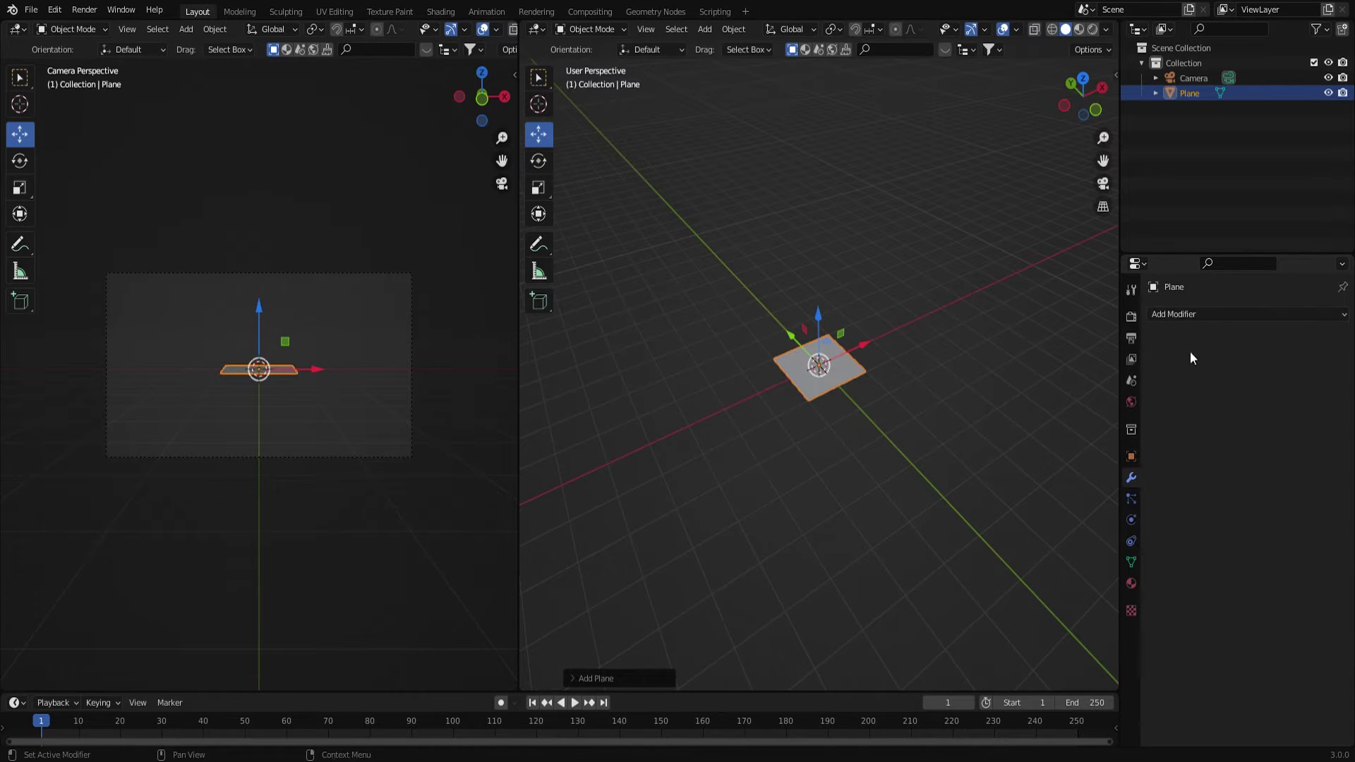
click(1193, 314)
click(1292, 439)
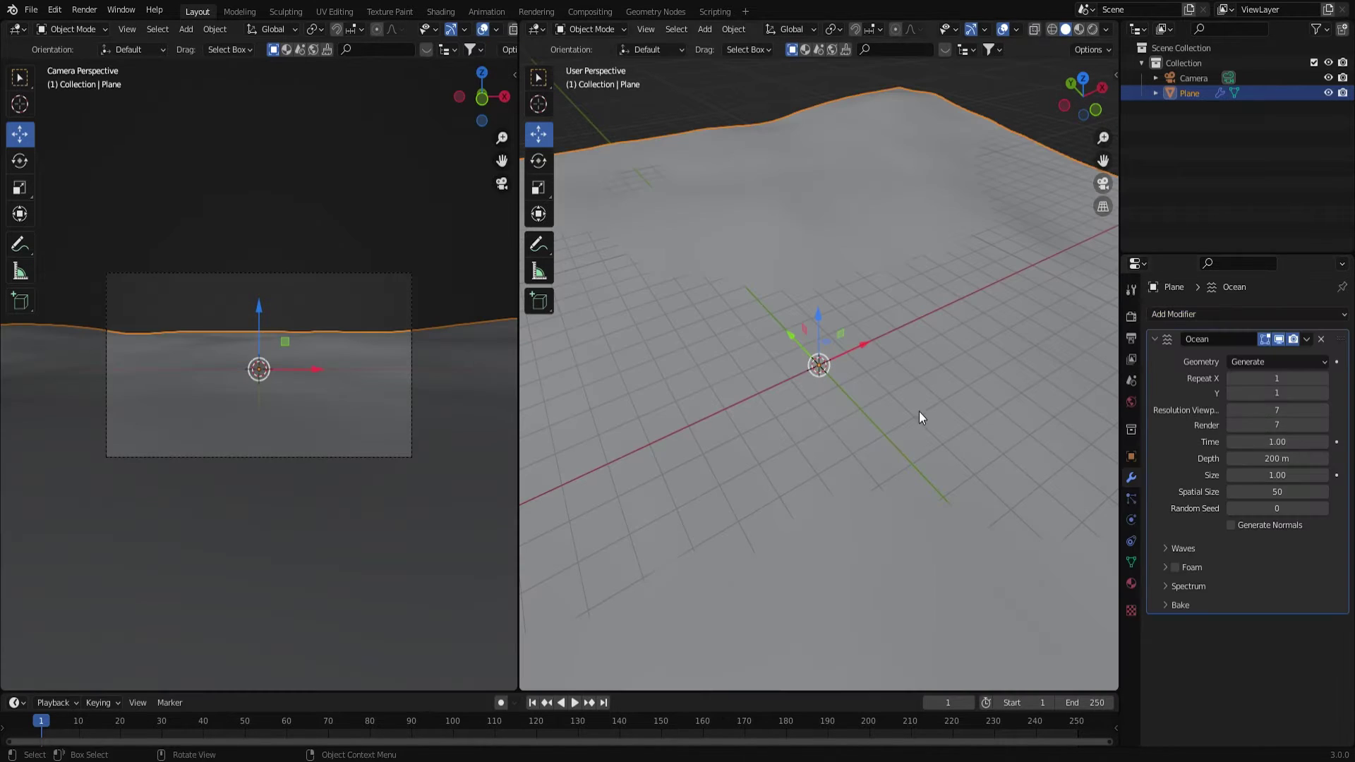
scroll(922, 410, down, 8)
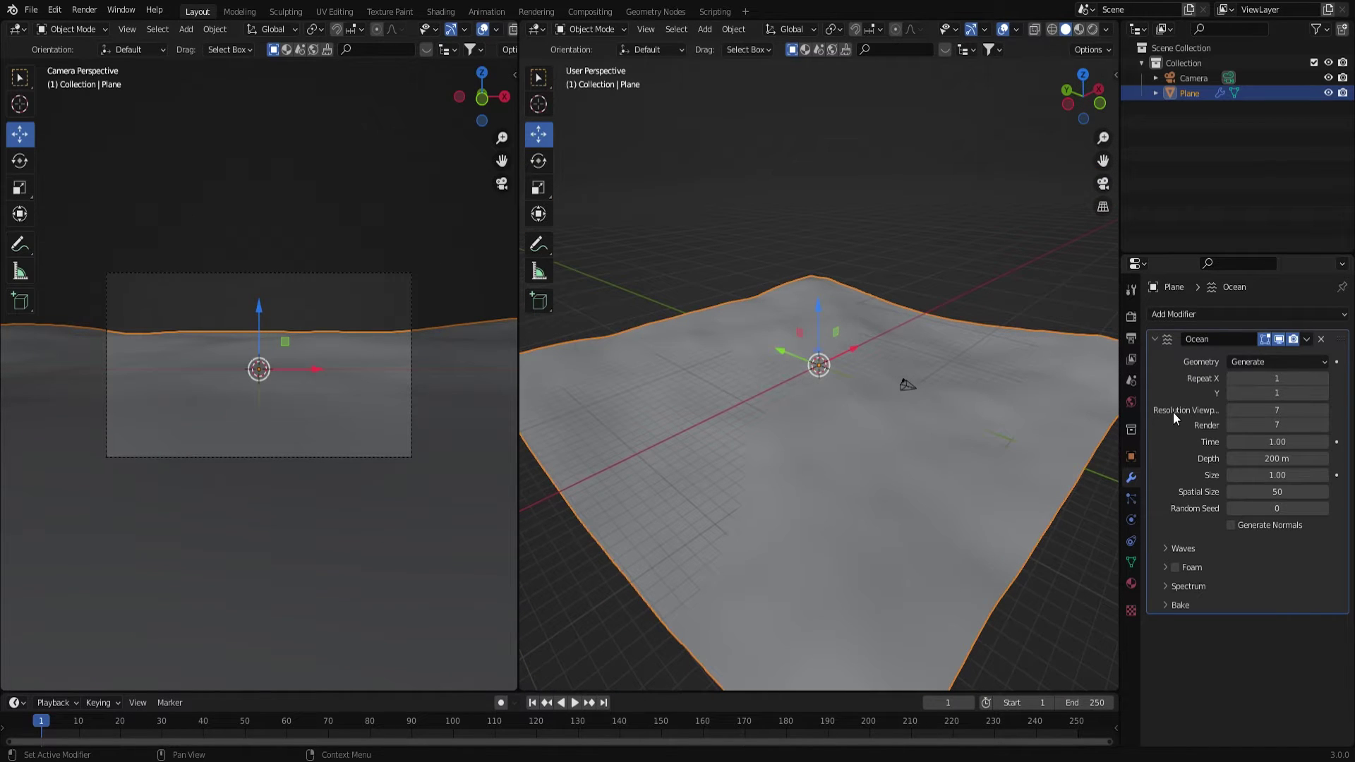
Step: Set the ocean's viewport resolution to 24 and render resolution to 48
click(1270, 410)
text(2)
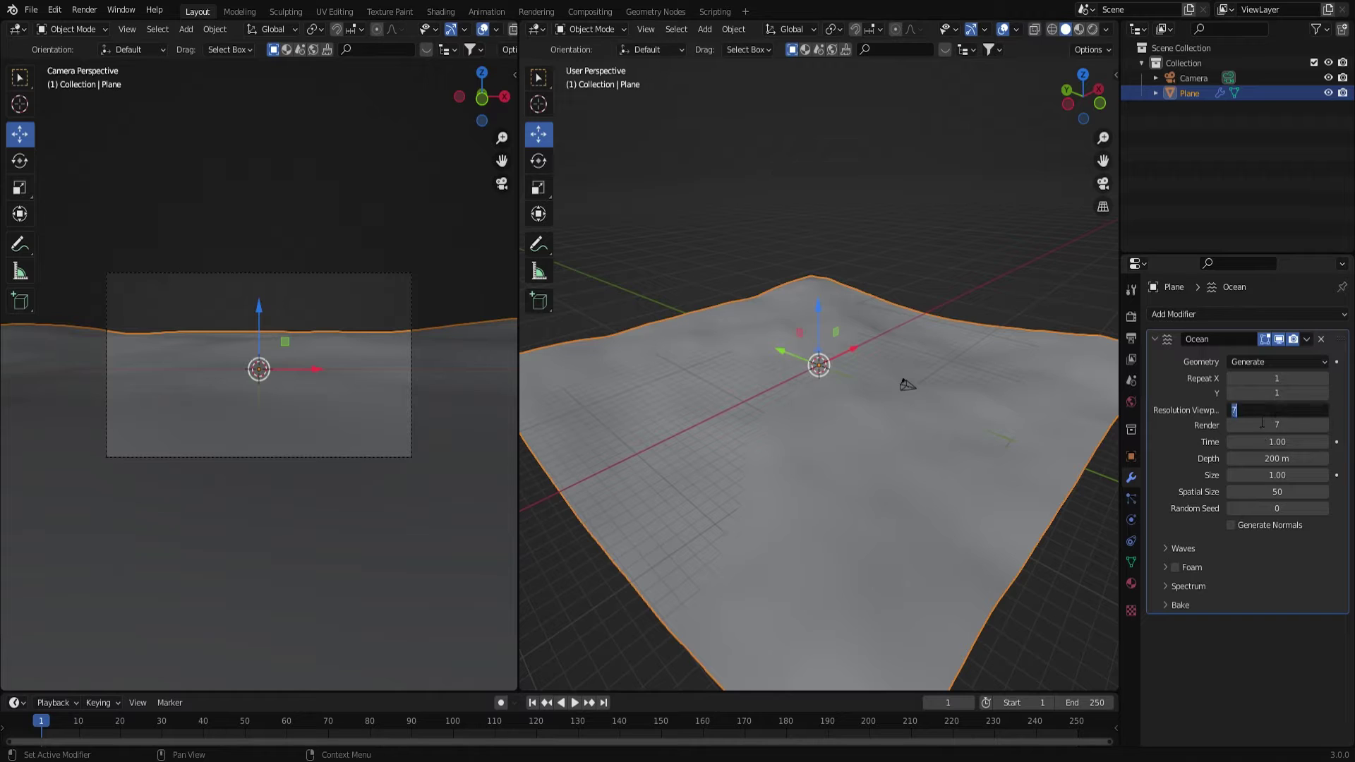
text(4)
key(Return)
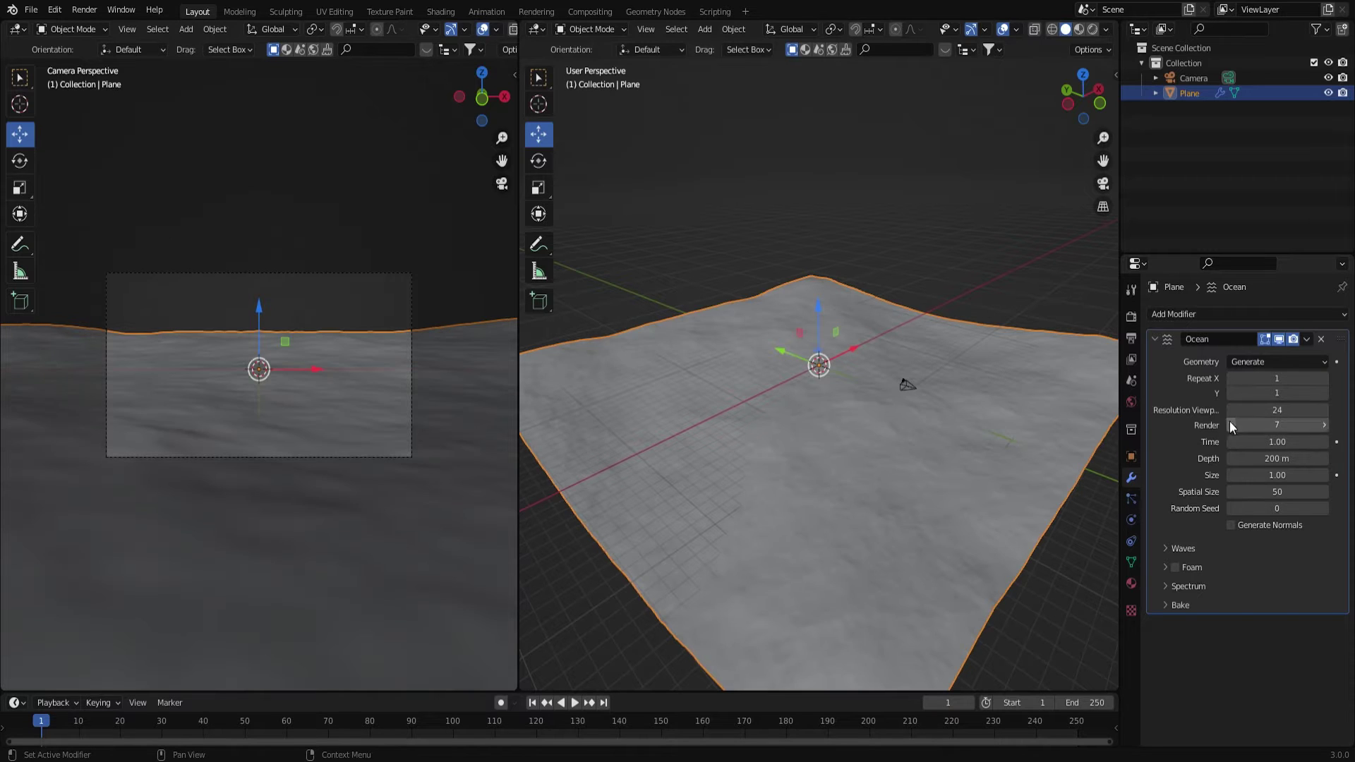
click(1262, 425)
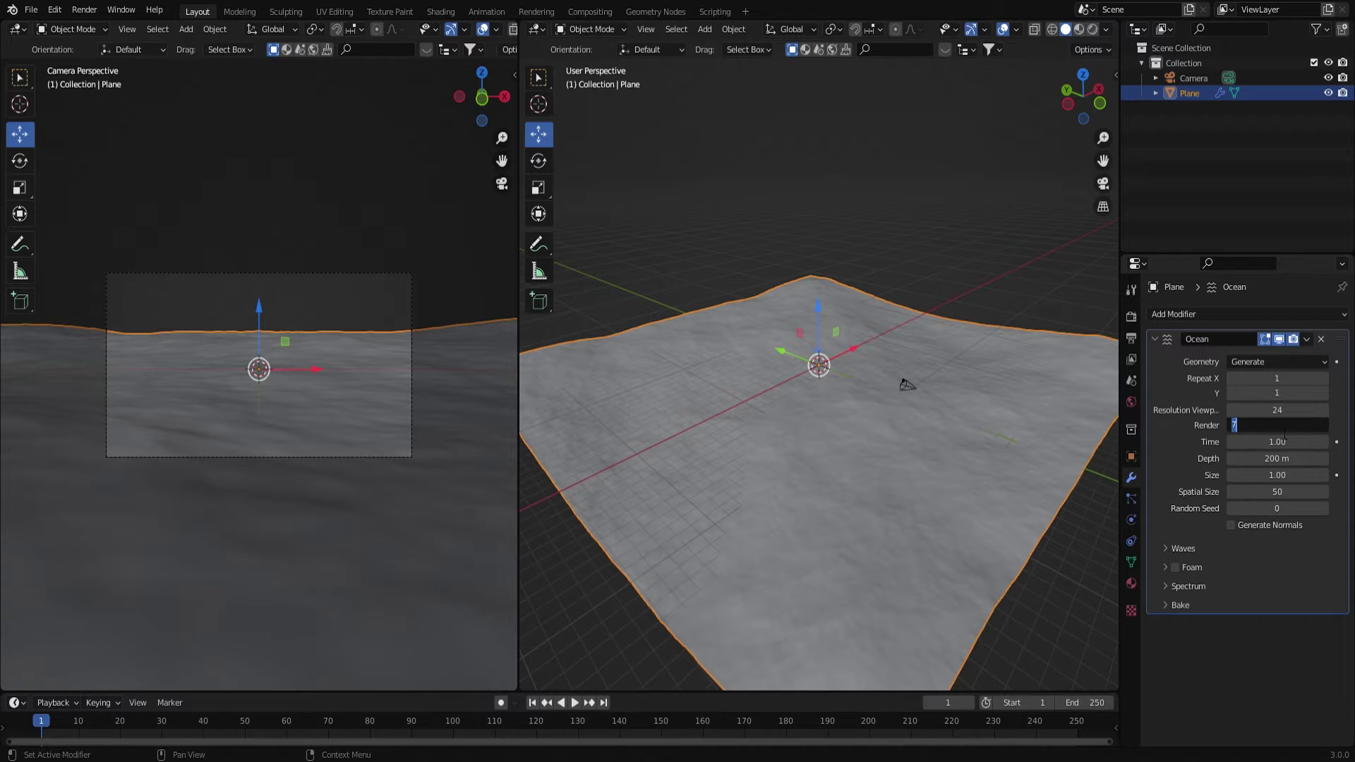
text(48)
key(Return)
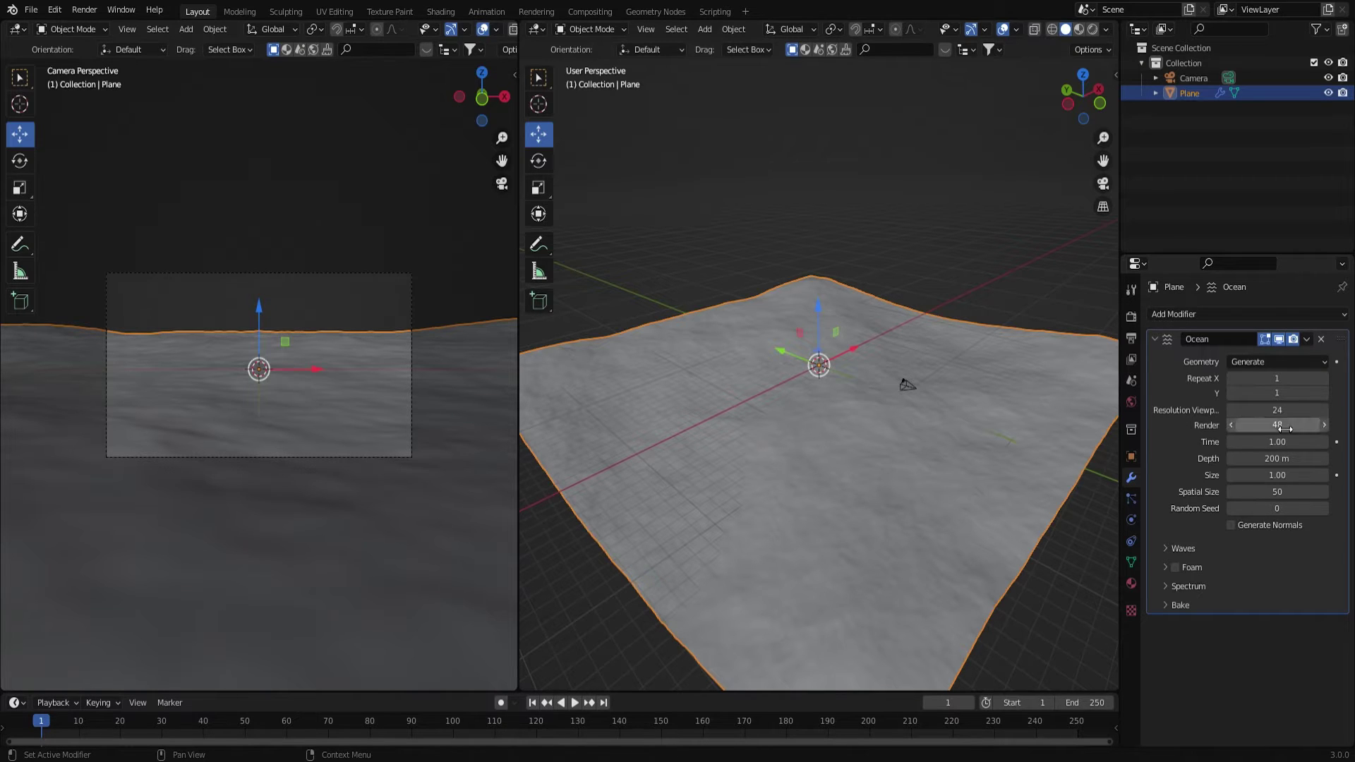
Step: Set the ocean Size to 5 and Spatial Size to 27
click(1288, 477)
text(5)
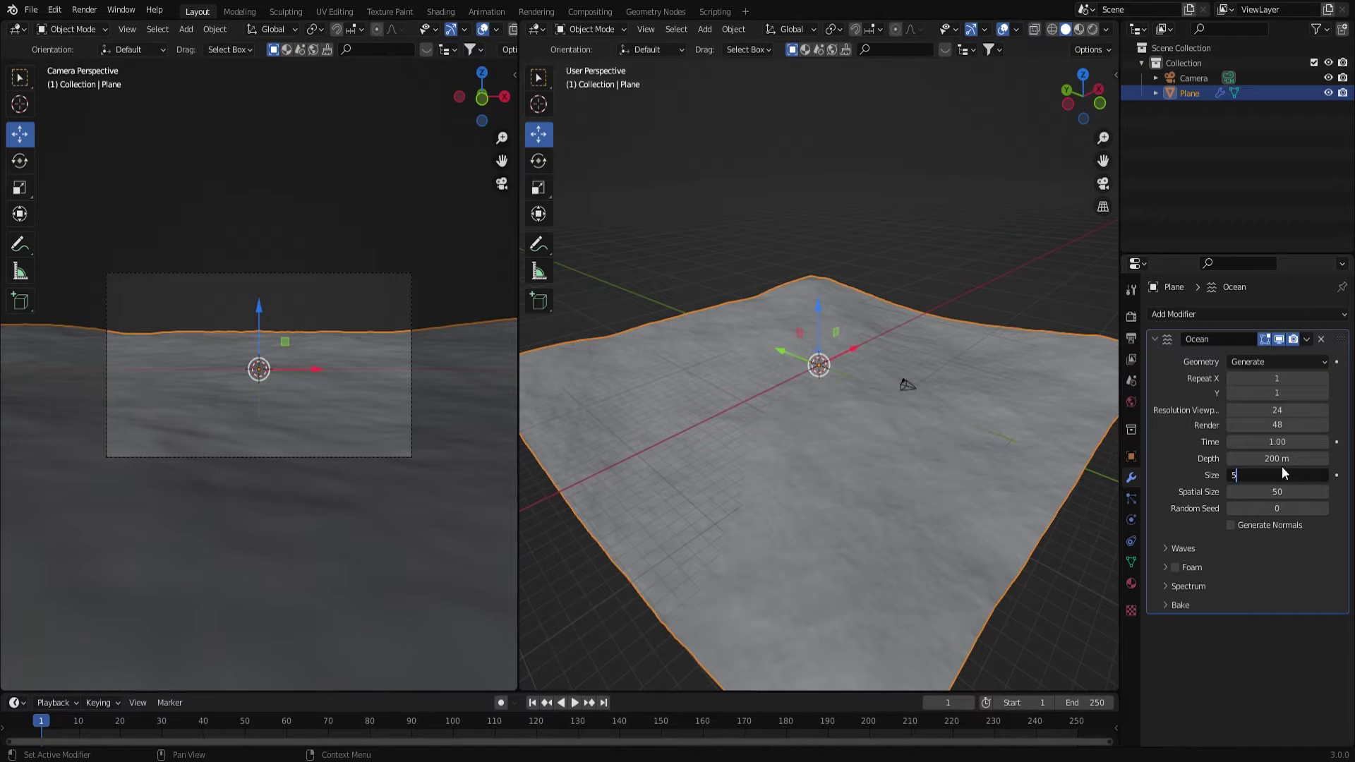
key(Return)
click(1264, 490)
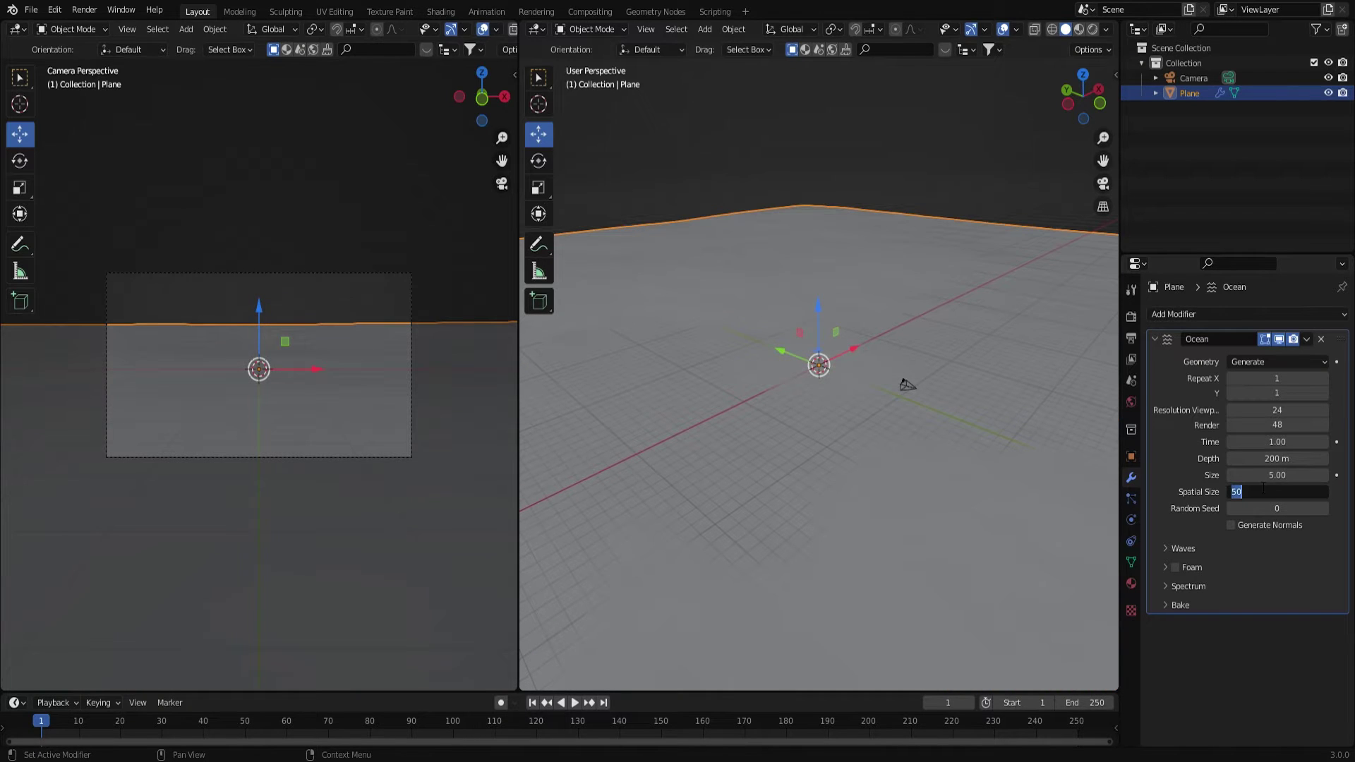
text(27)
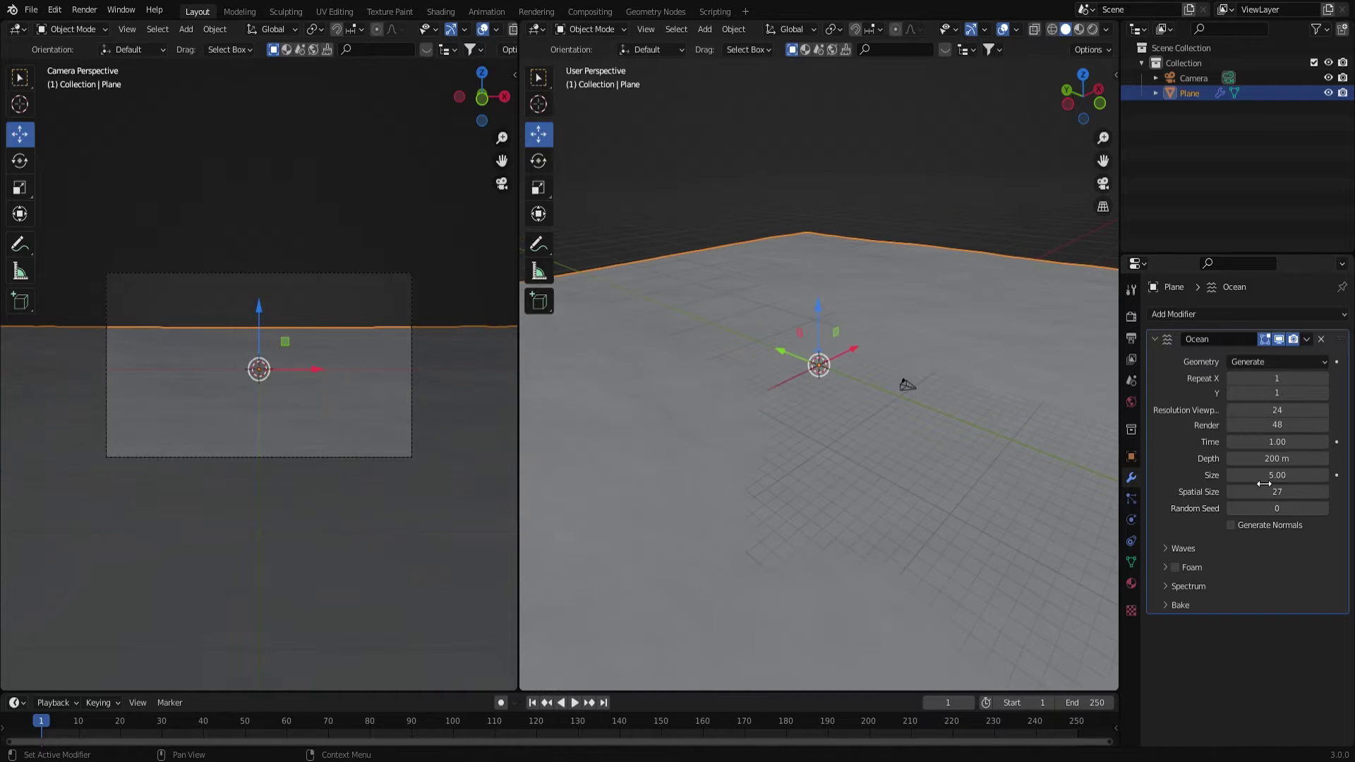
key(Return)
Step: Expand the Waves settings and set the wave Scale to 11.8
click(1167, 548)
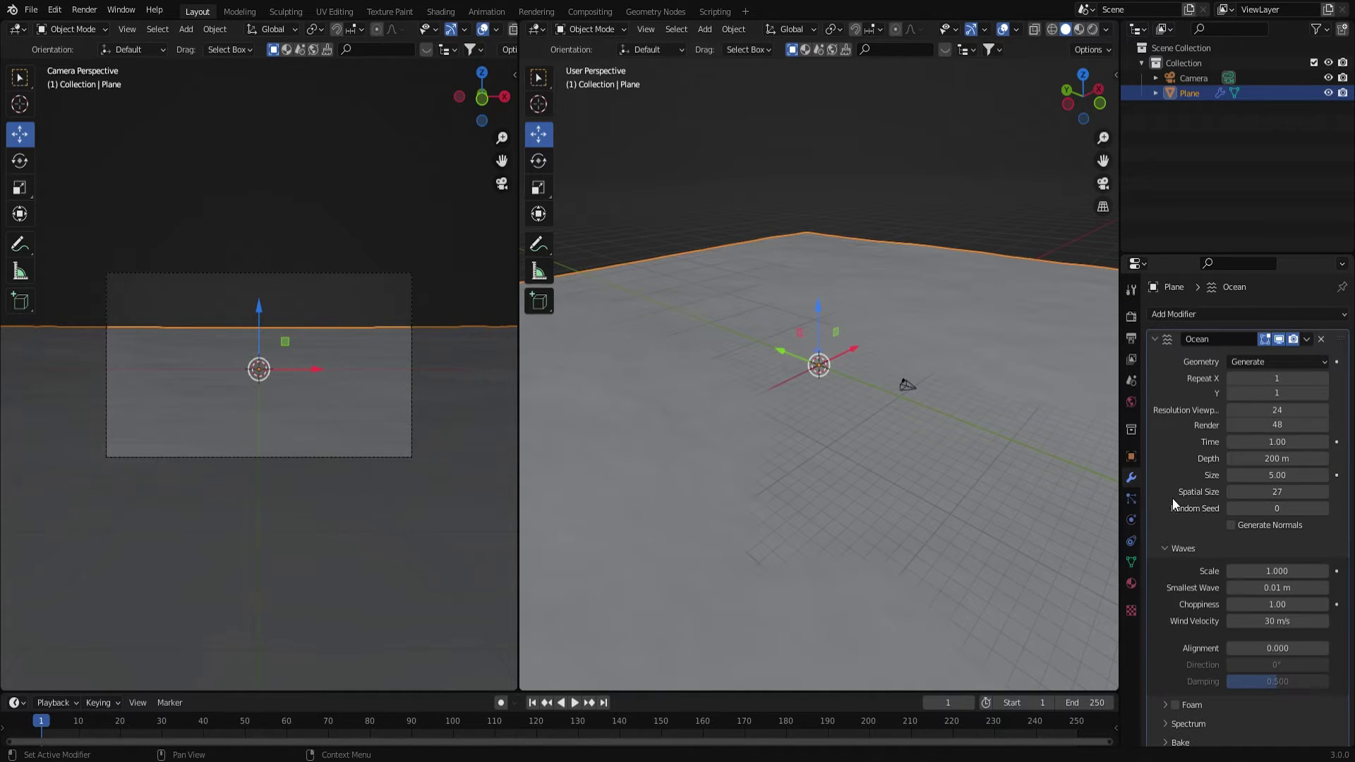
click(1264, 564)
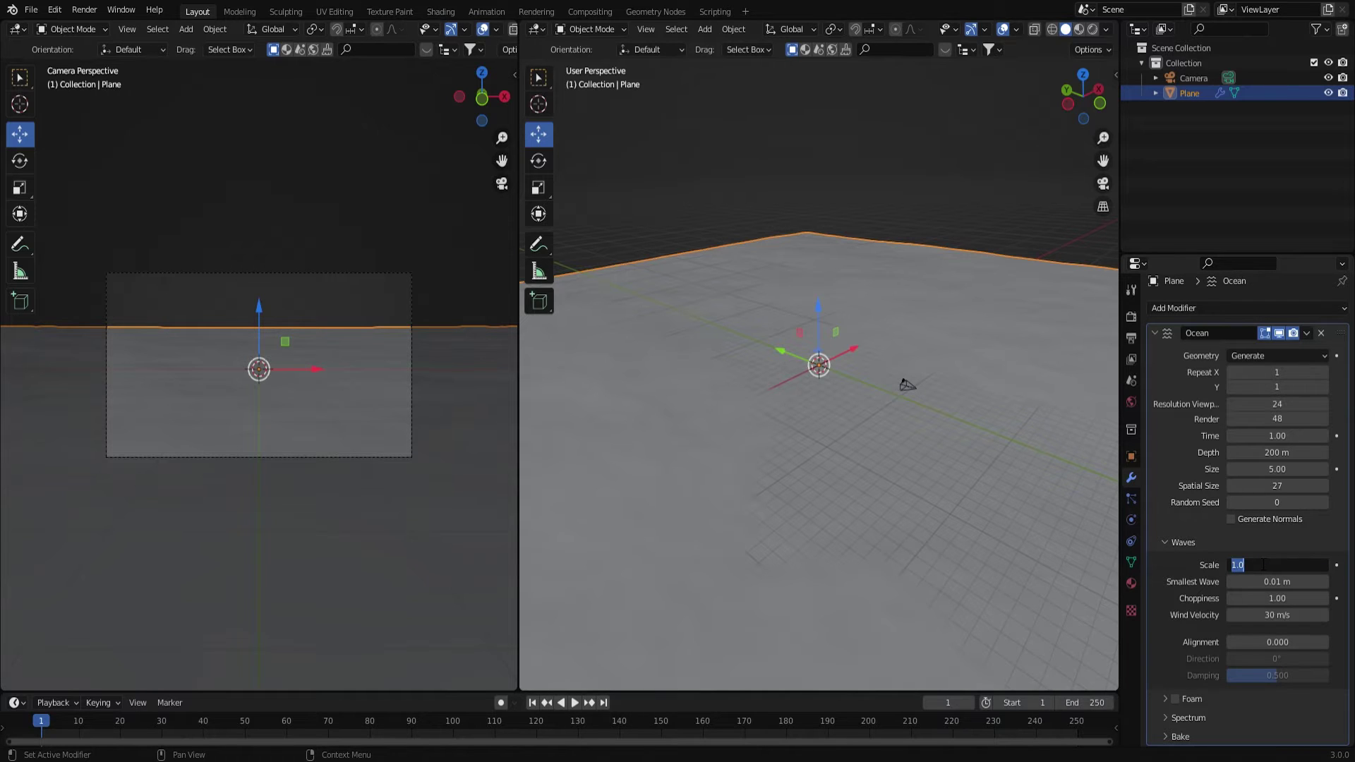
text(11.8)
key(Return)
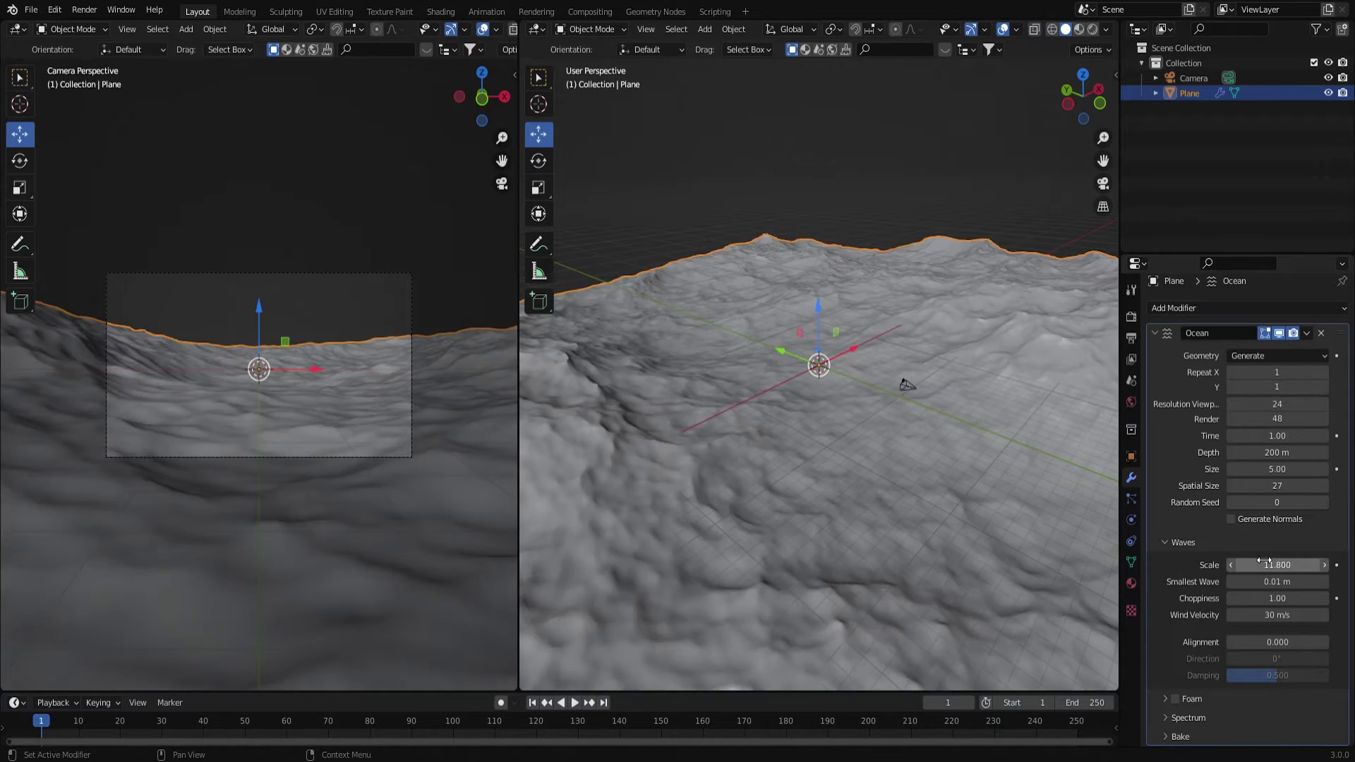
middle_drag(847, 423, 830, 472)
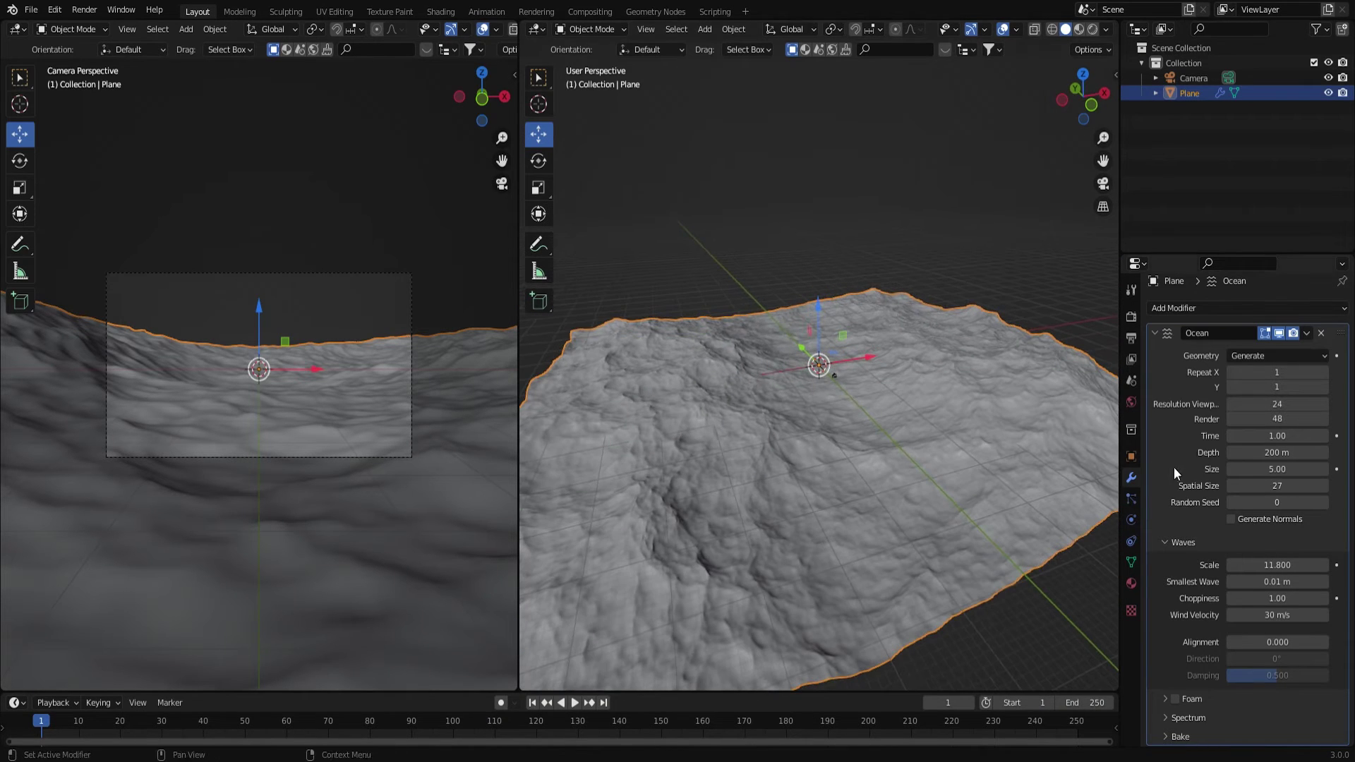
Step: Set the wave Choppiness to 1.65 and select the camera
click(1269, 600)
text(1)
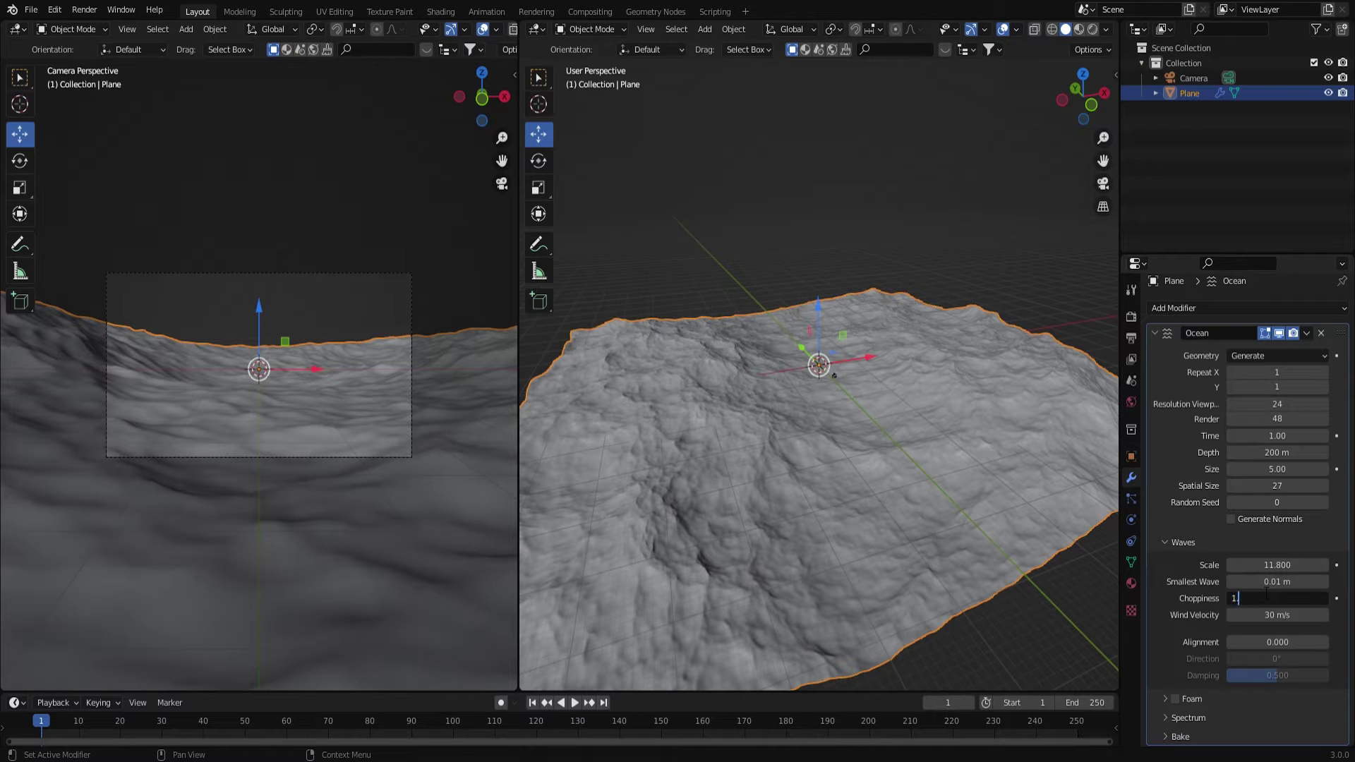
text(.65)
key(Return)
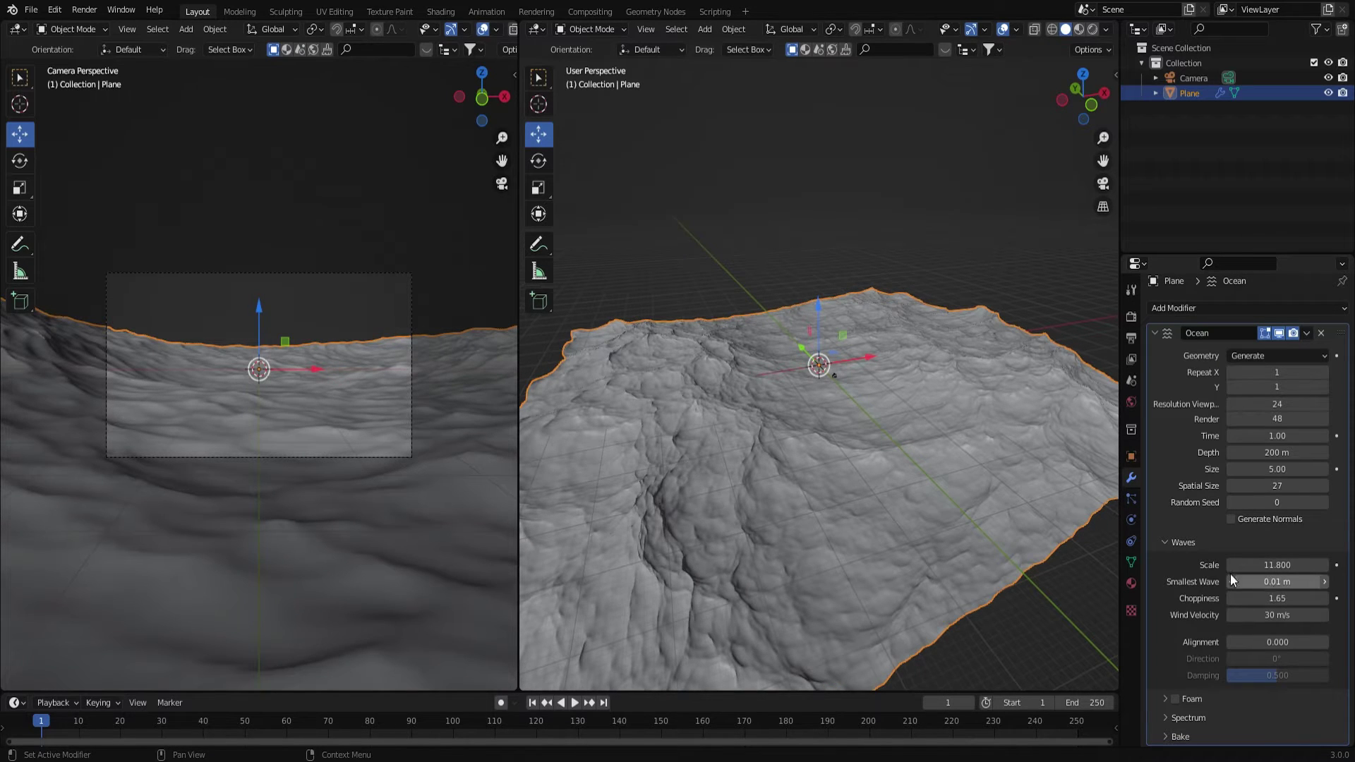
click(939, 463)
middle_drag(939, 462, 889, 459)
Step: Move the camera back along its Y axis over the ocean
scroll(845, 395, down, 2)
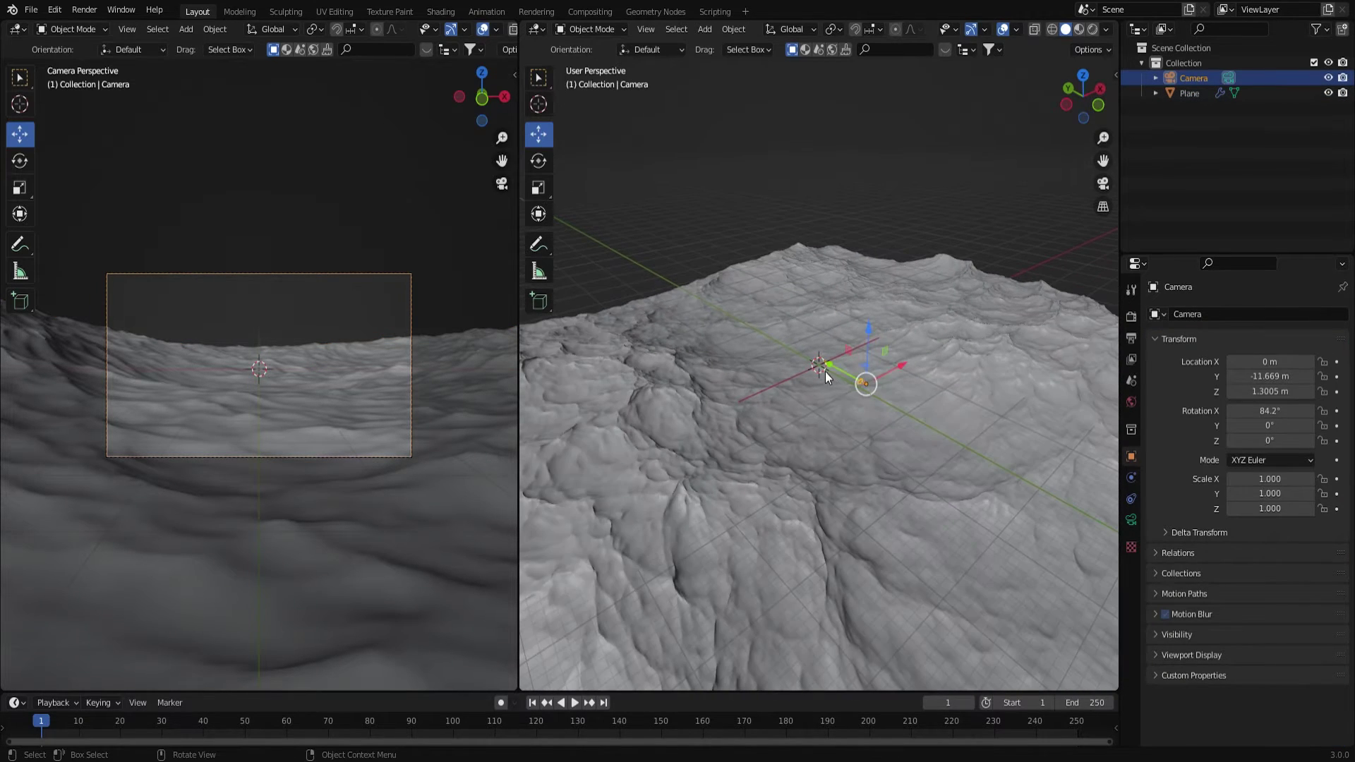
drag(836, 370, 1051, 523)
middle_drag(1015, 512, 999, 489)
drag(1009, 494, 994, 522)
scroll(993, 522, down, 5)
middle_drag(917, 515, 850, 483)
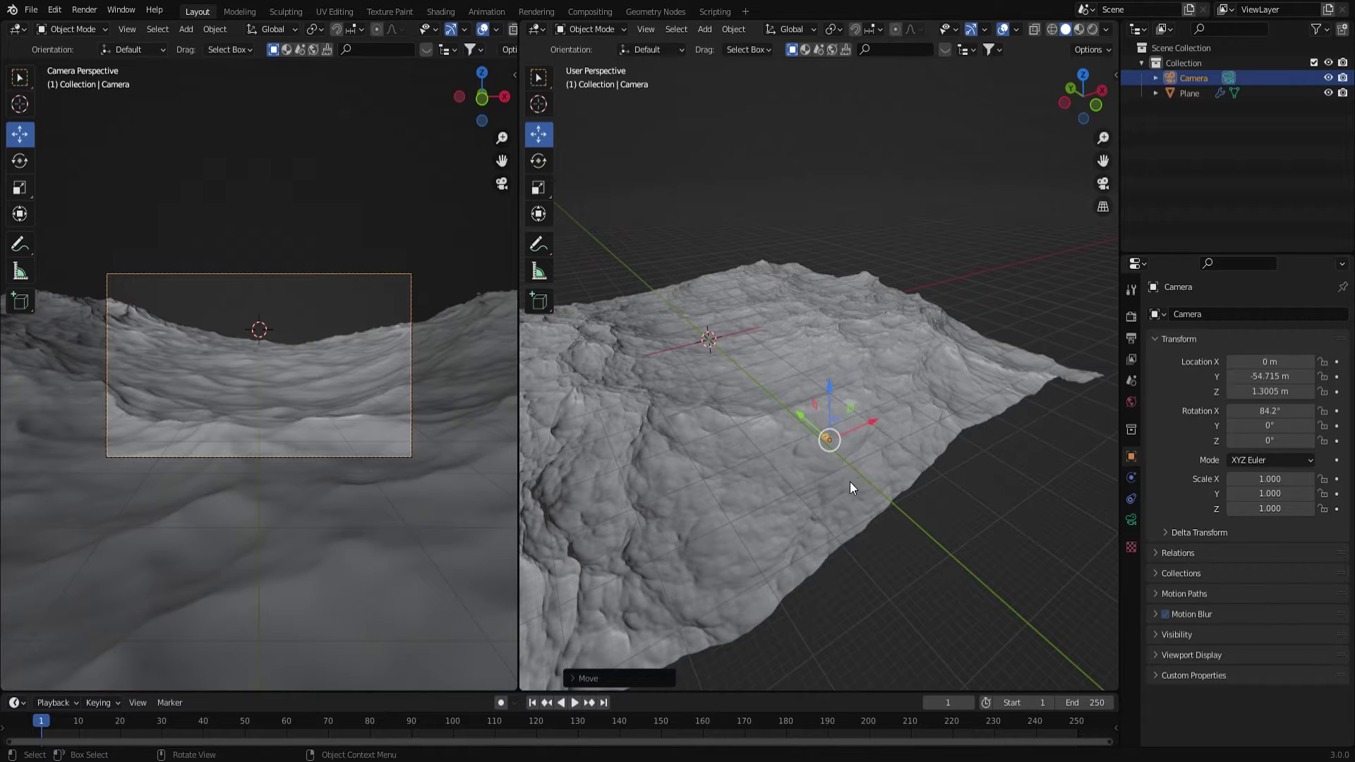
Step: Set the camera's Clip End to 5000 m
click(1132, 520)
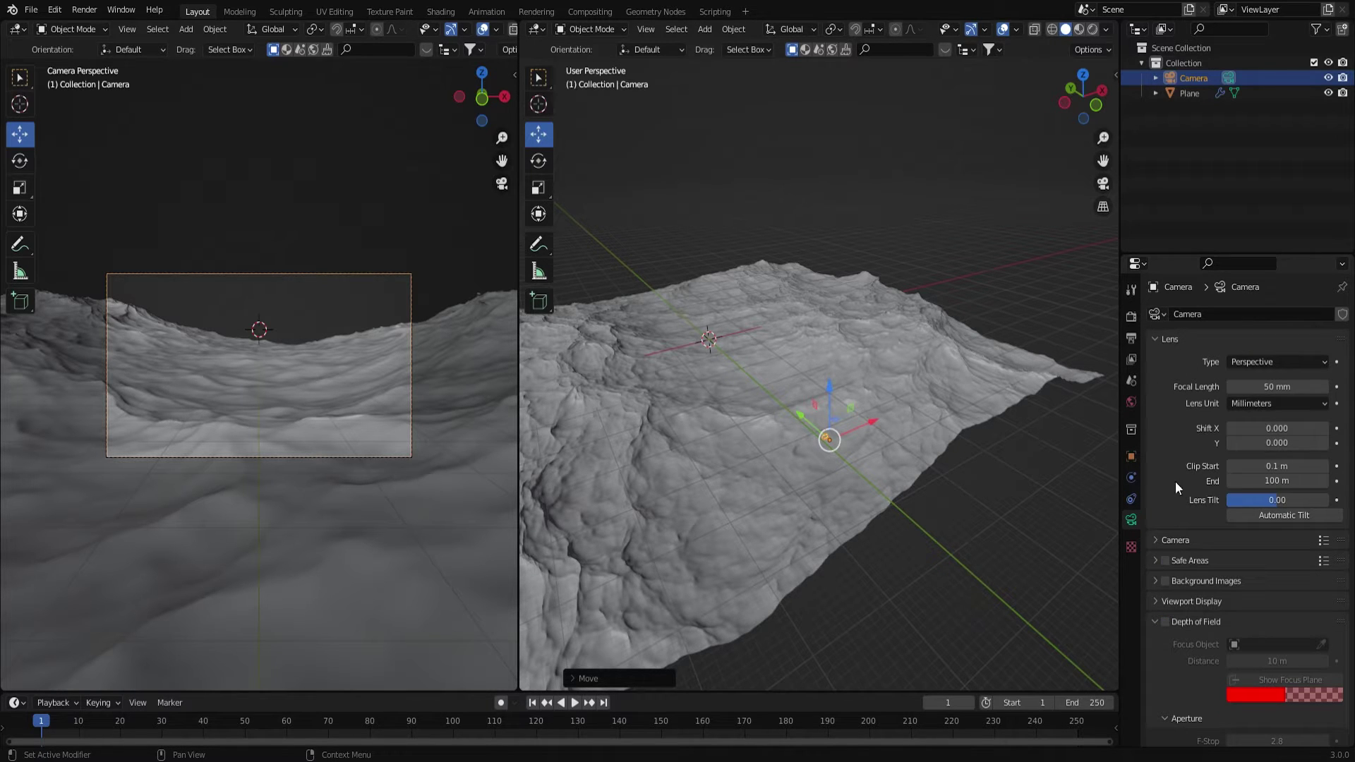
click(1264, 481)
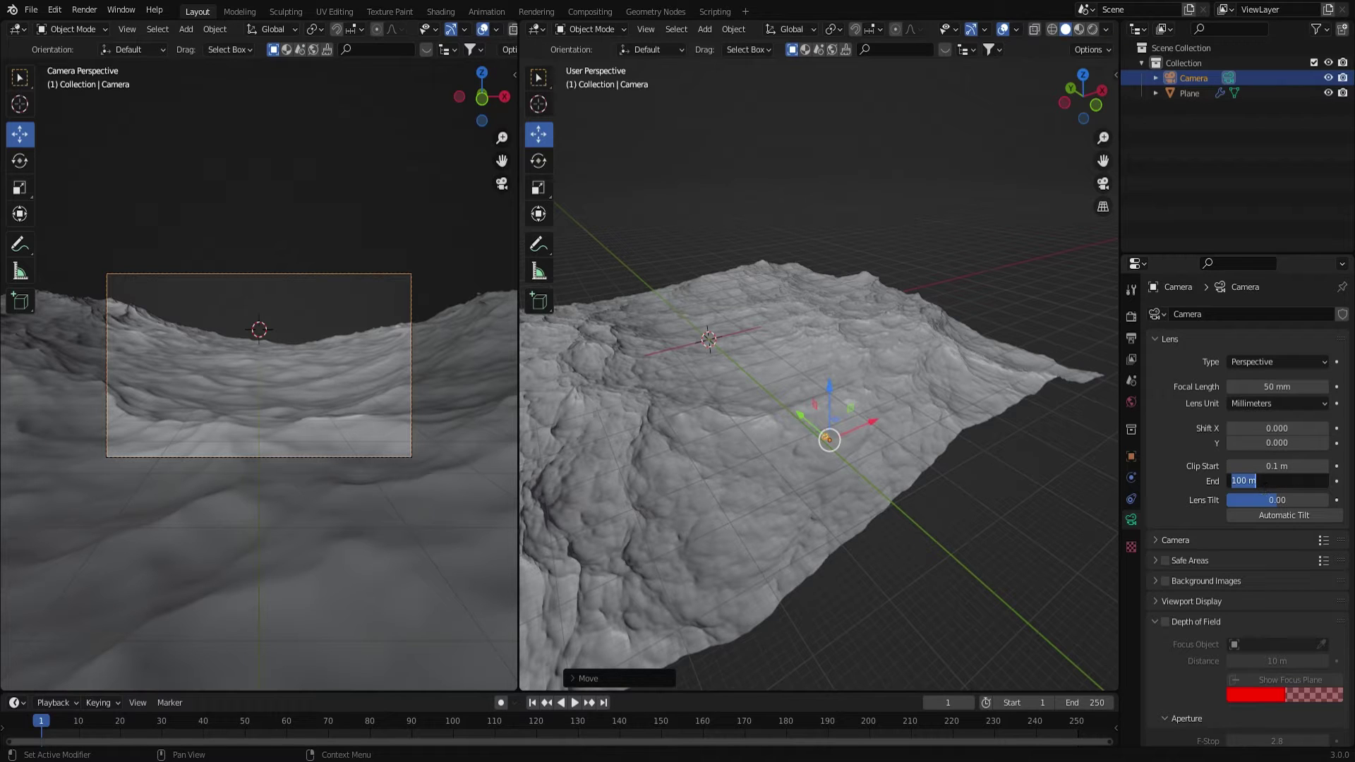
text(5000)
key(Return)
Step: Slide the camera farther back with a Y-constrained move (G Y)
key(g)
key(y)
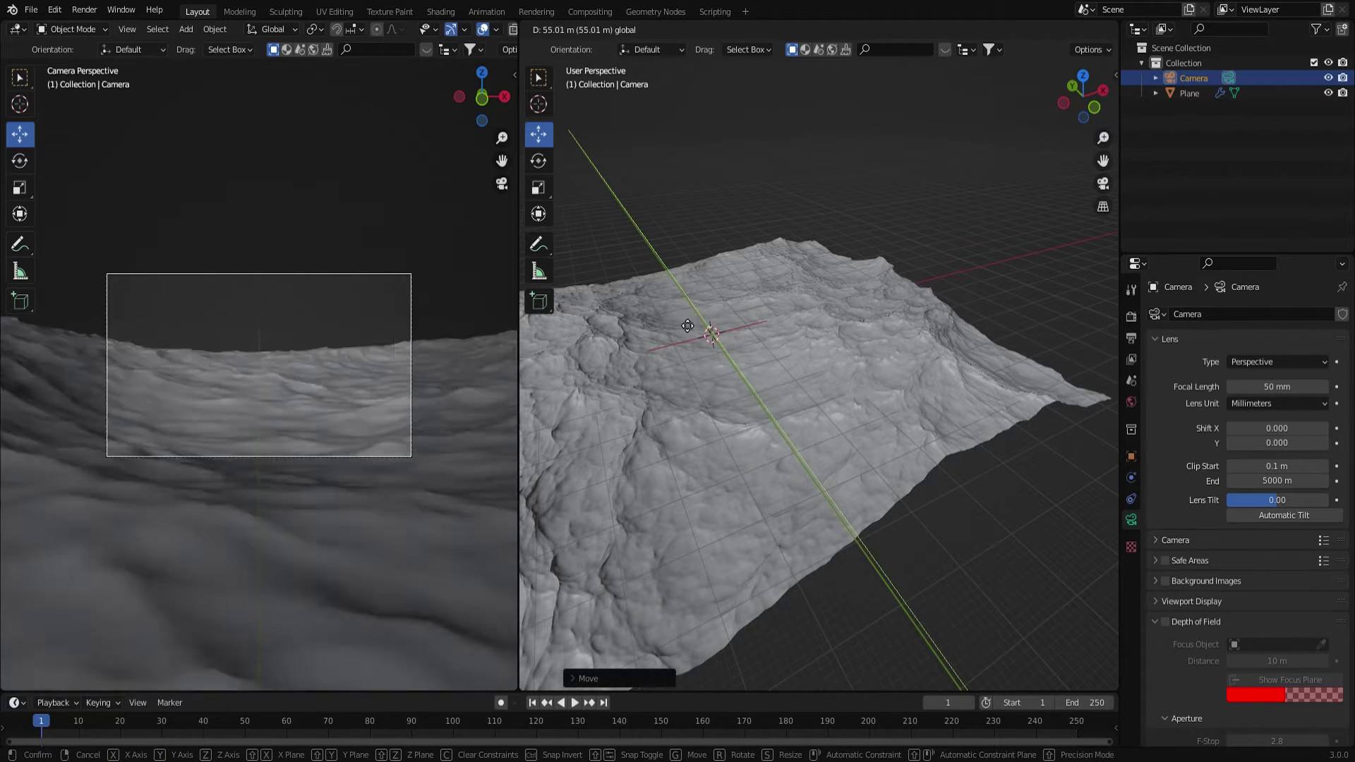
click(845, 463)
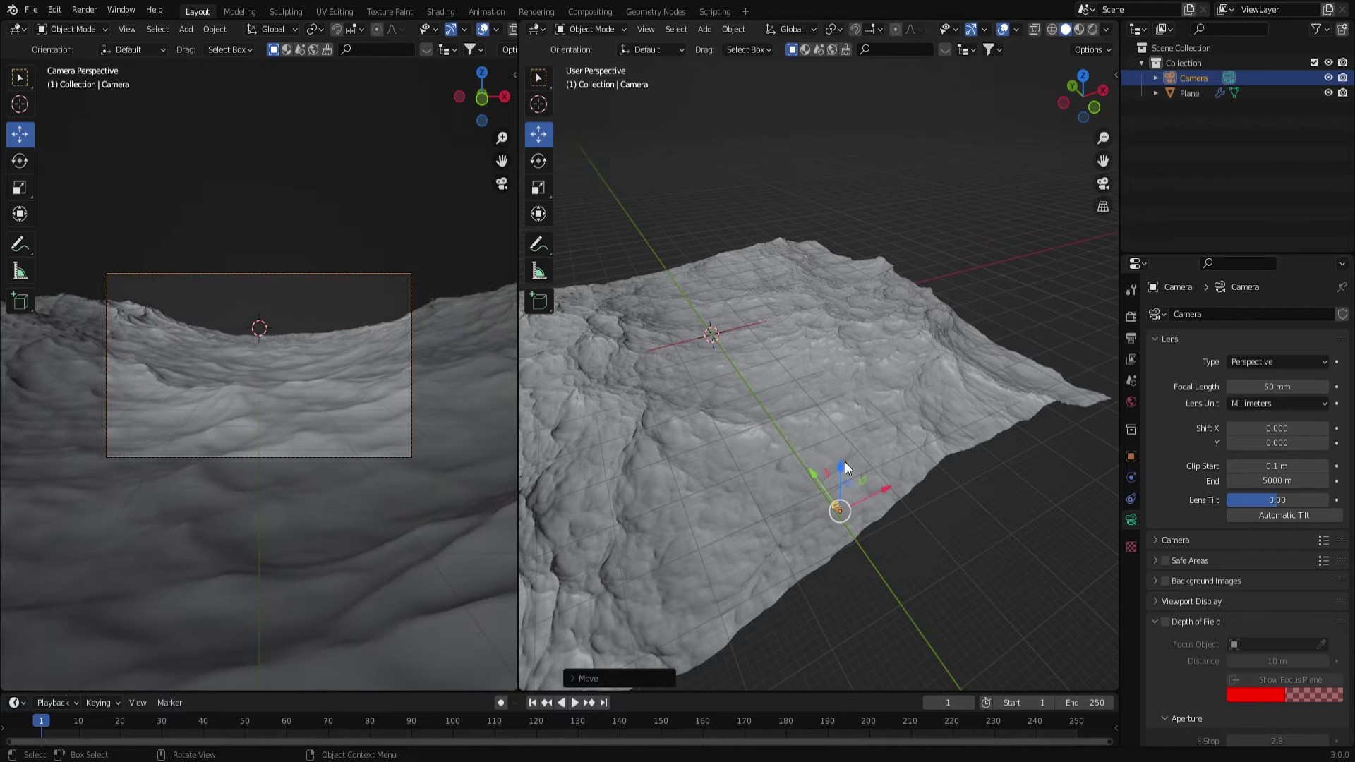
middle_drag(845, 463, 844, 425)
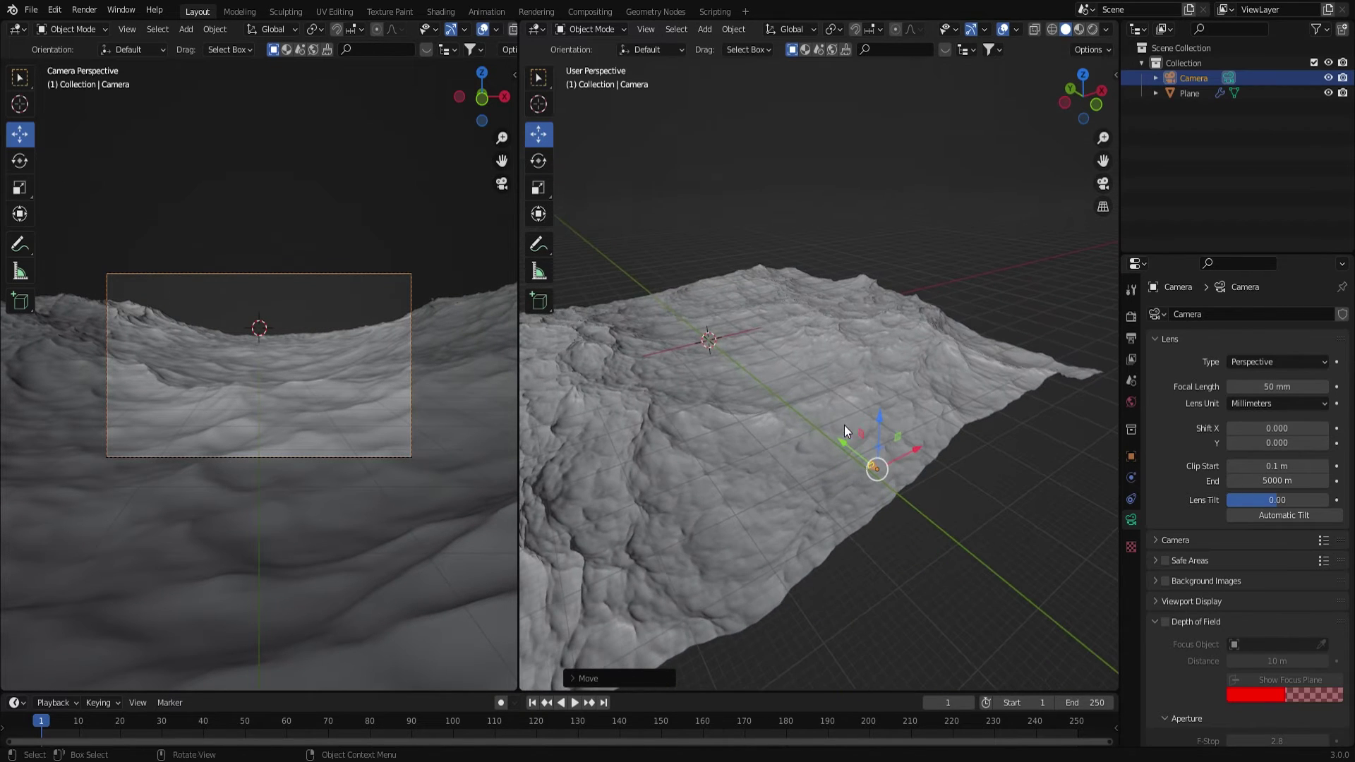
Step: Change the camera's focal length from 50 mm to 35 mm
click(1252, 386)
text(35)
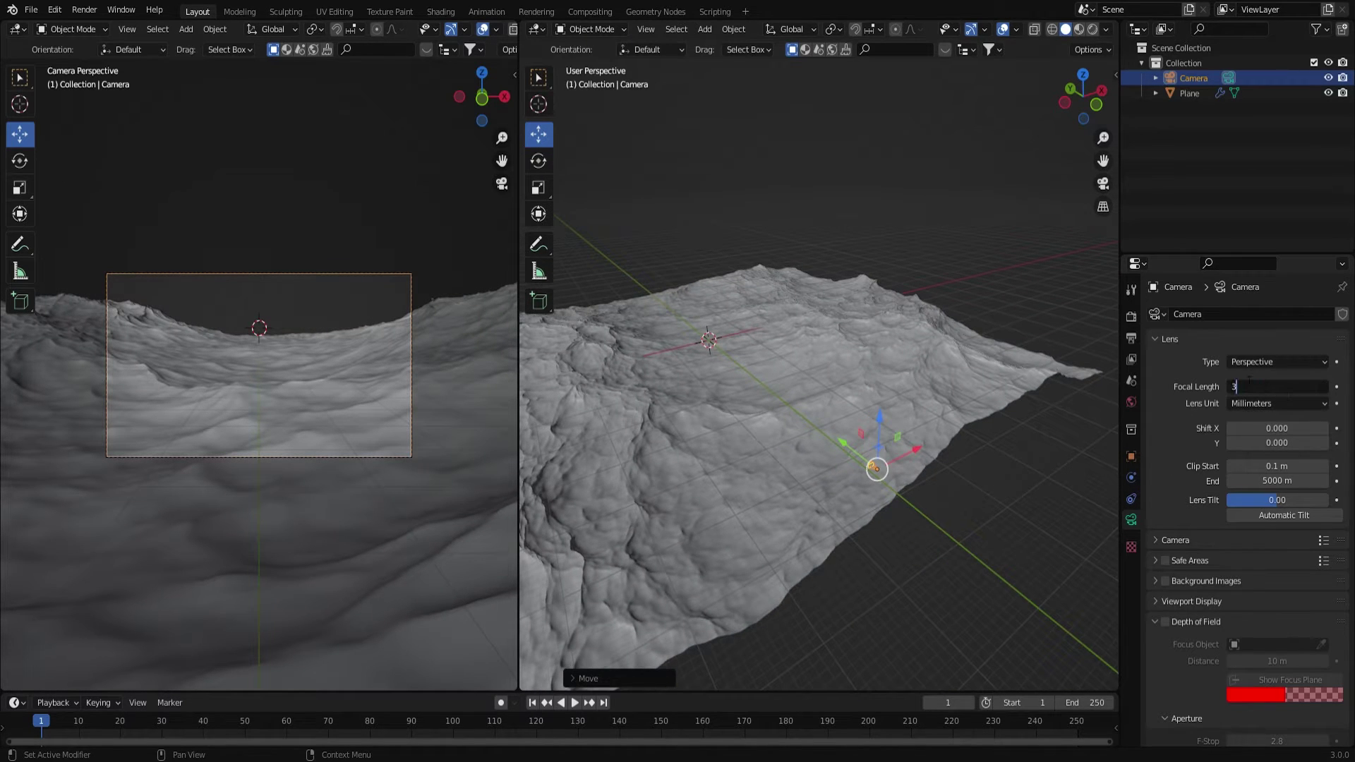
key(Return)
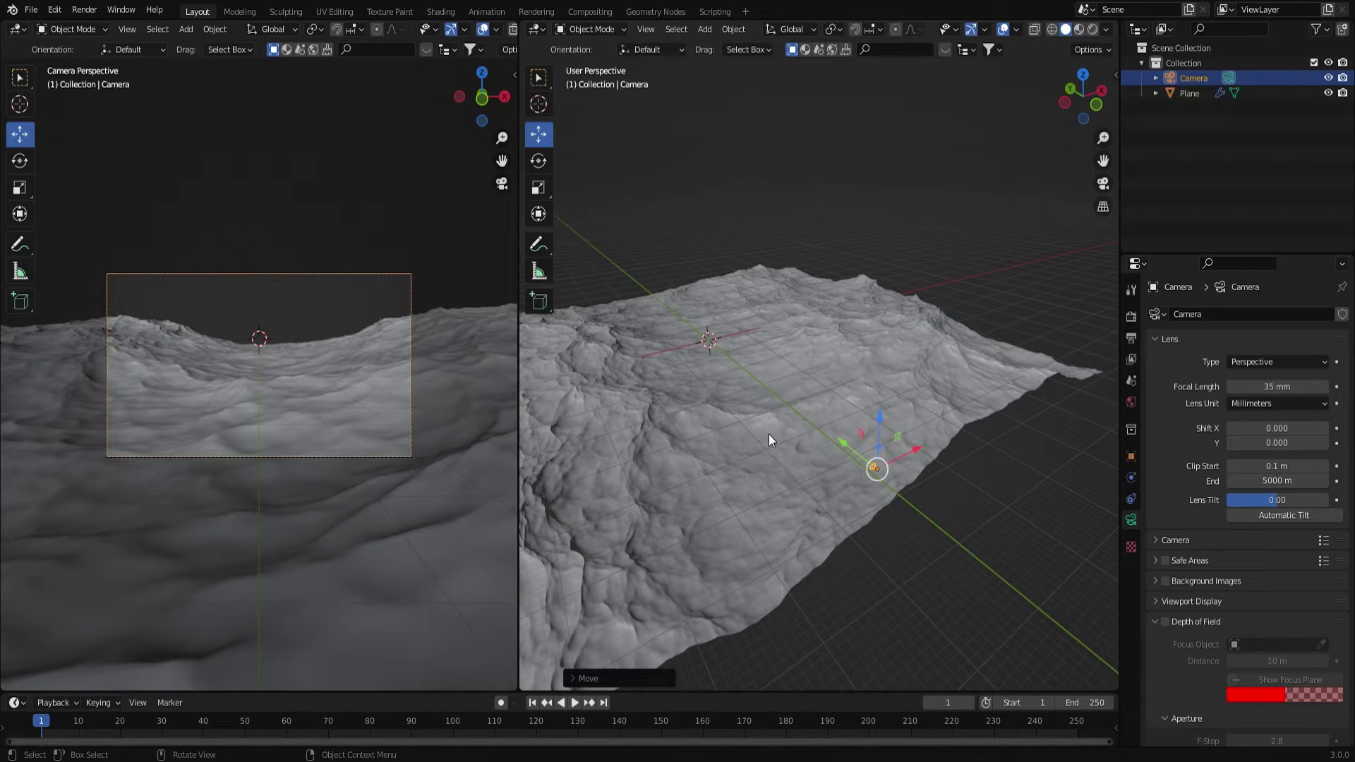
Step: Select the ocean plane and rotate it about −18.7° around its vertical axis
click(726, 430)
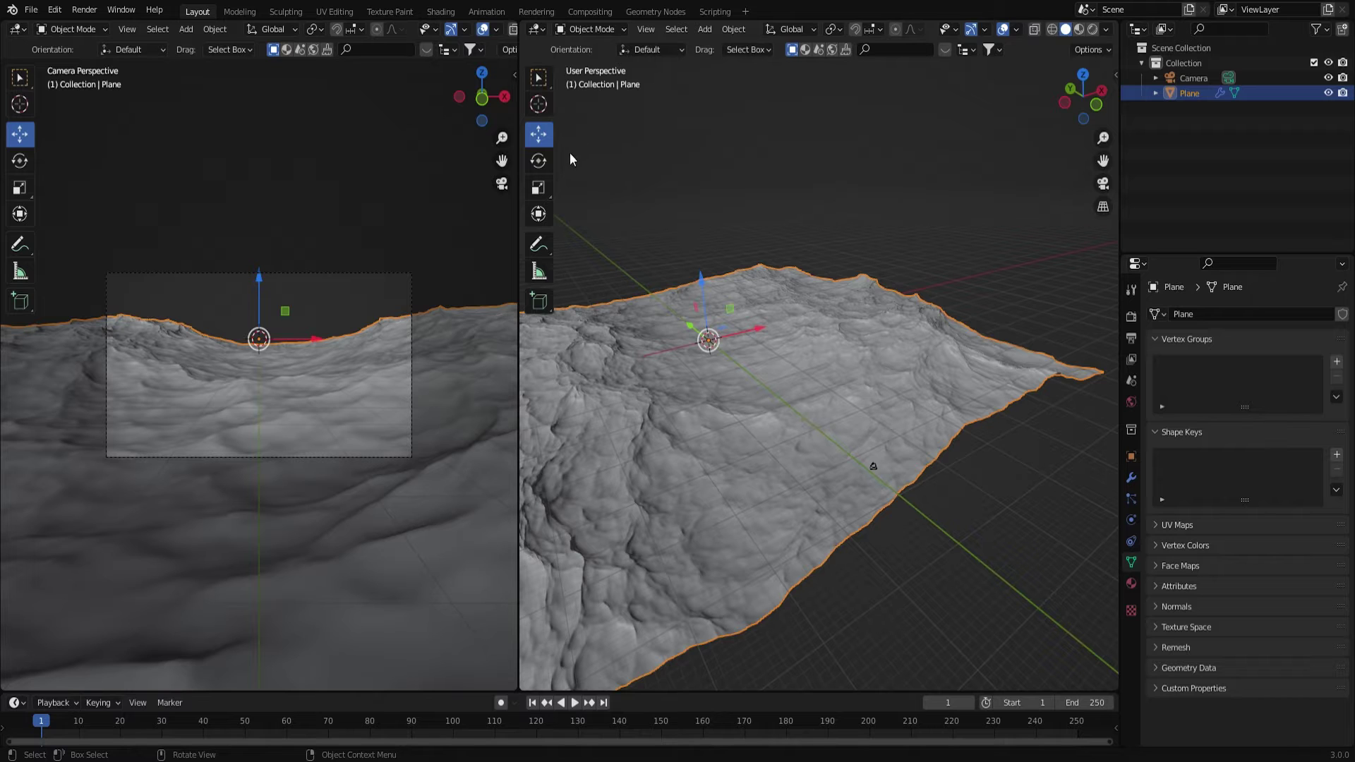
click(538, 161)
middle_drag(710, 379, 701, 399)
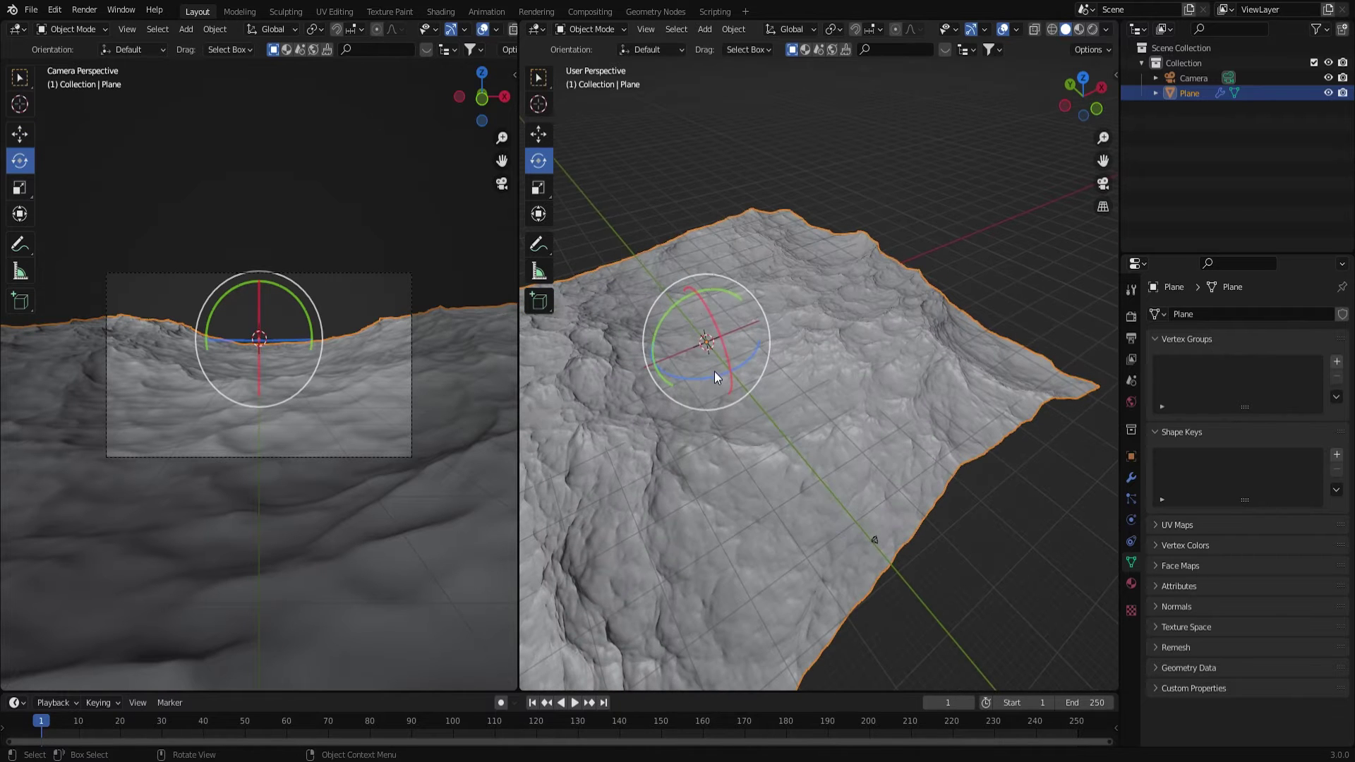
drag(713, 377, 698, 382)
scroll(848, 568, down, 3)
middle_drag(848, 567, 769, 483)
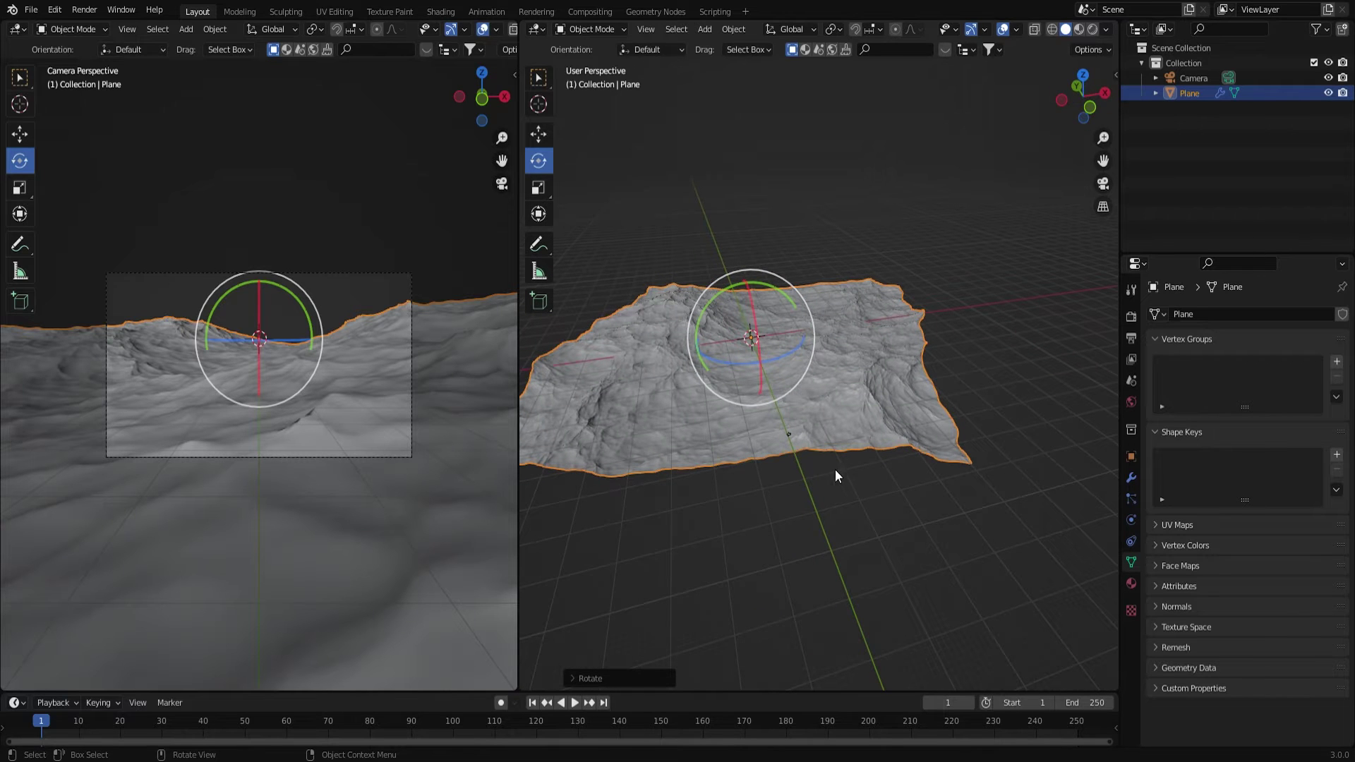
middle_drag(677, 475, 733, 542)
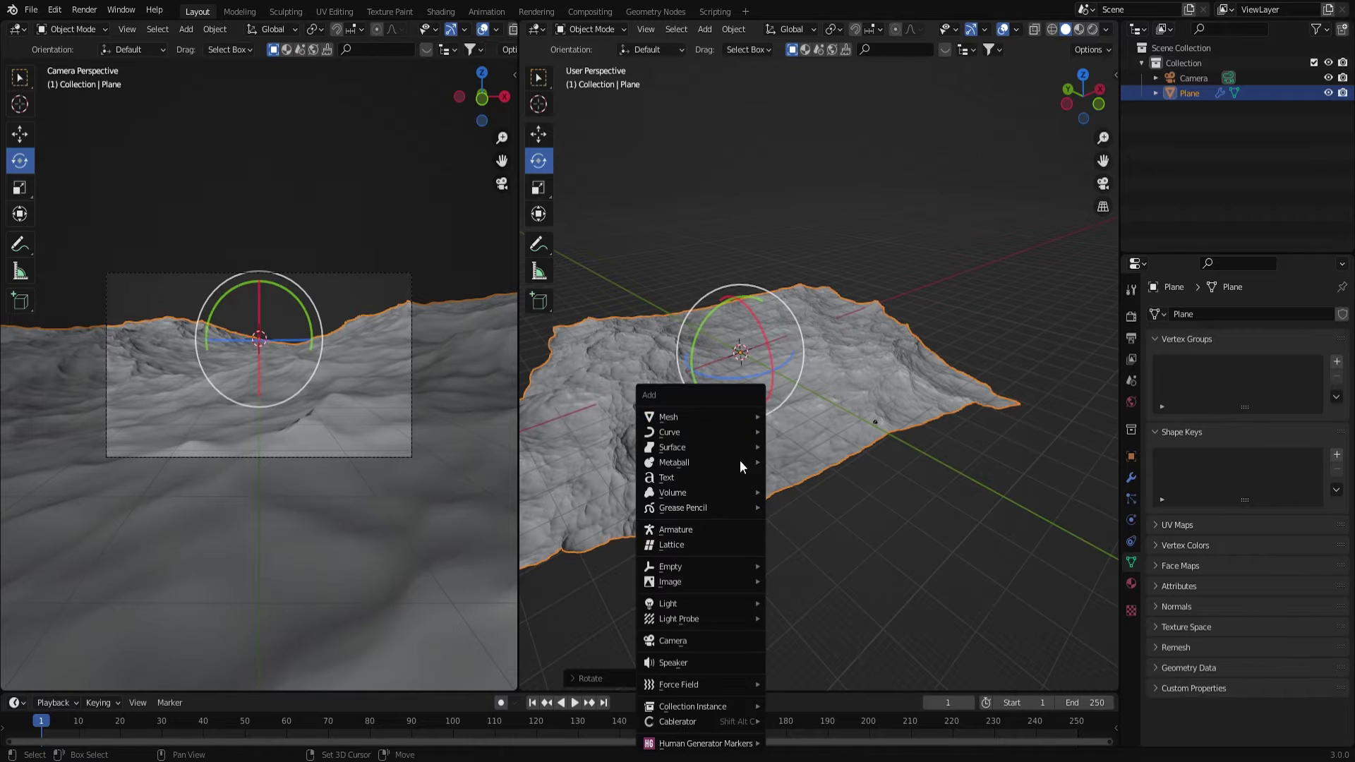
Step: Add a Point light and position it above the ocean within the camera view
mouse_move(708, 412)
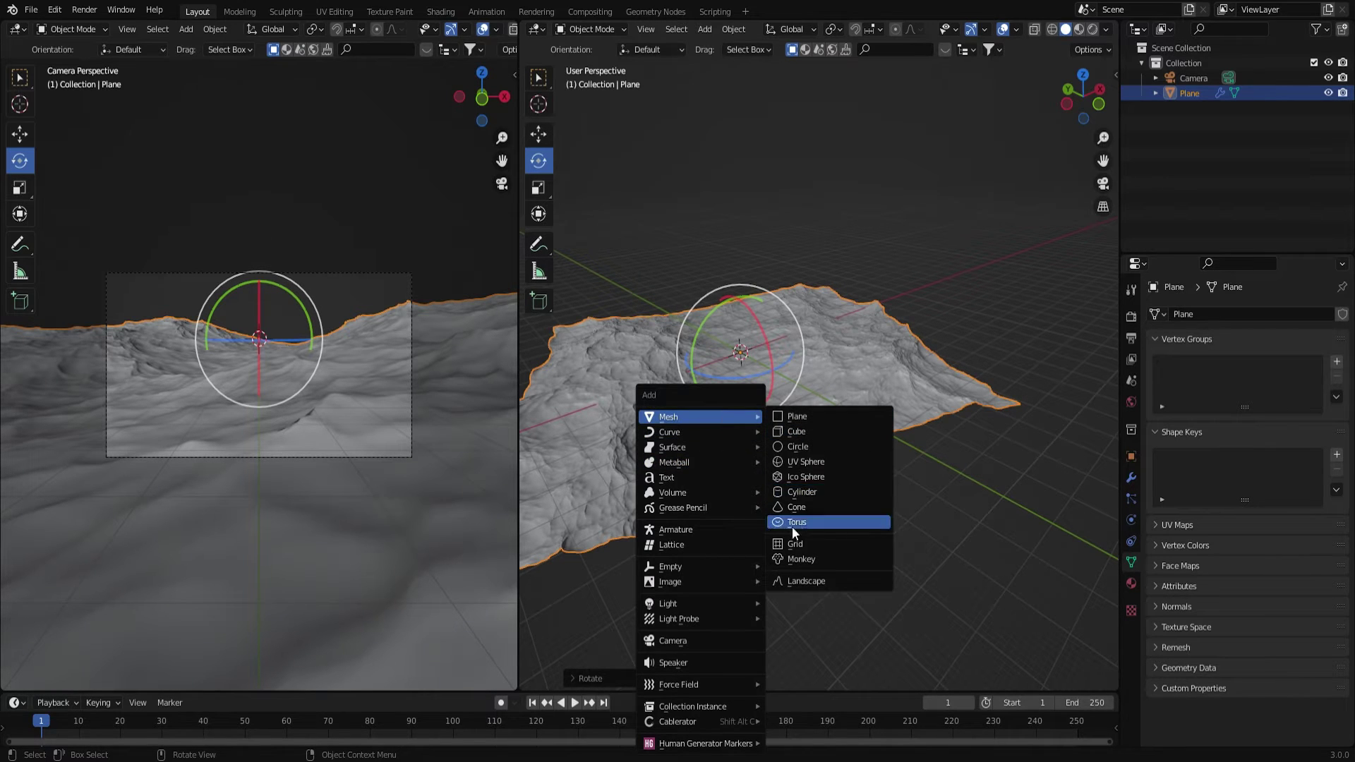
mouse_move(706, 604)
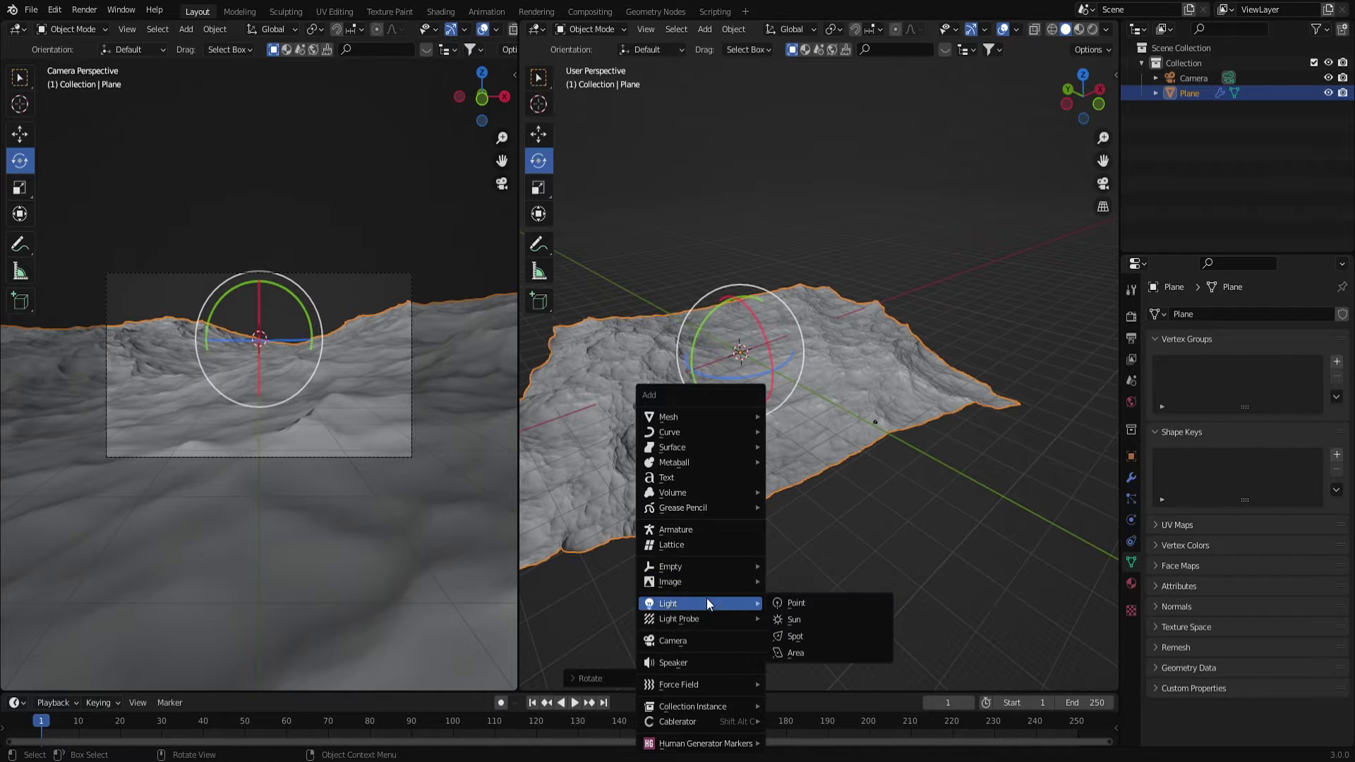
click(821, 602)
click(538, 134)
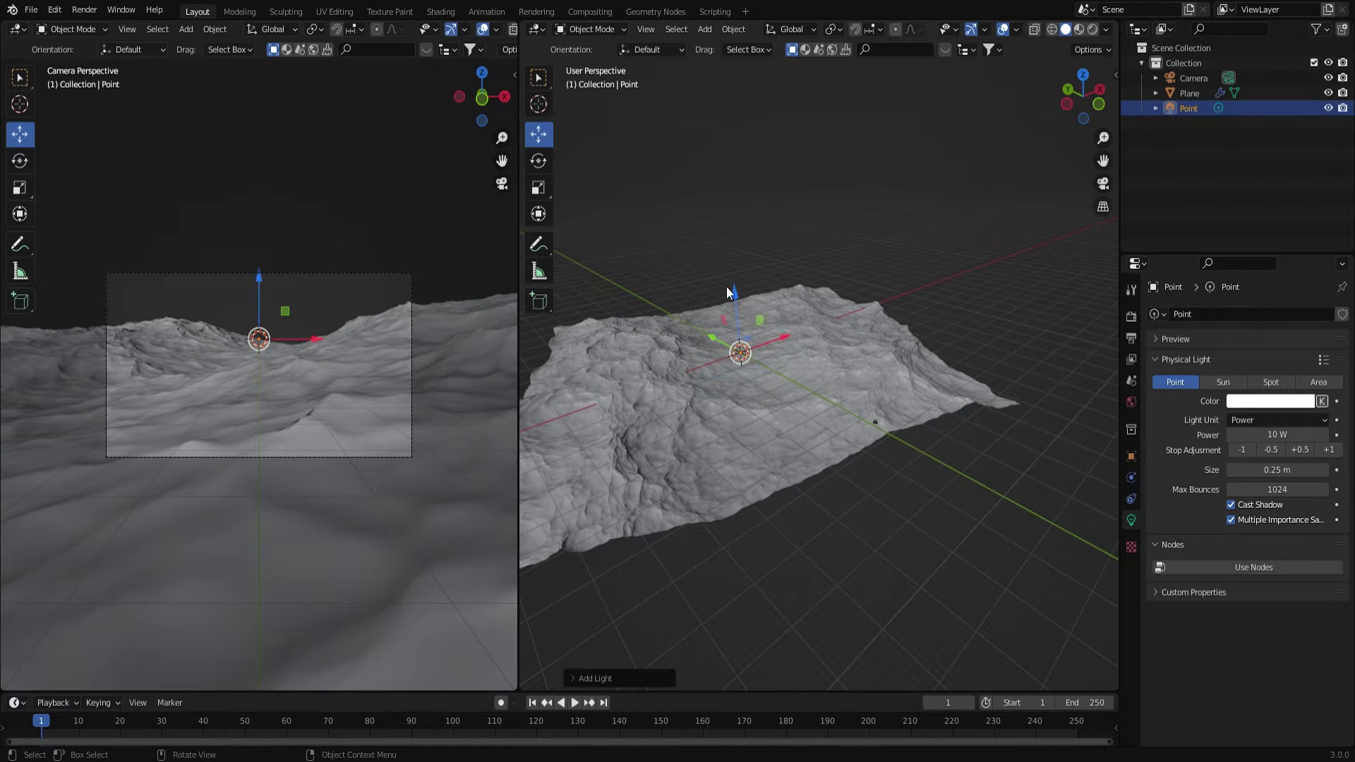
drag(731, 295, 621, 267)
middle_drag(621, 267, 750, 321)
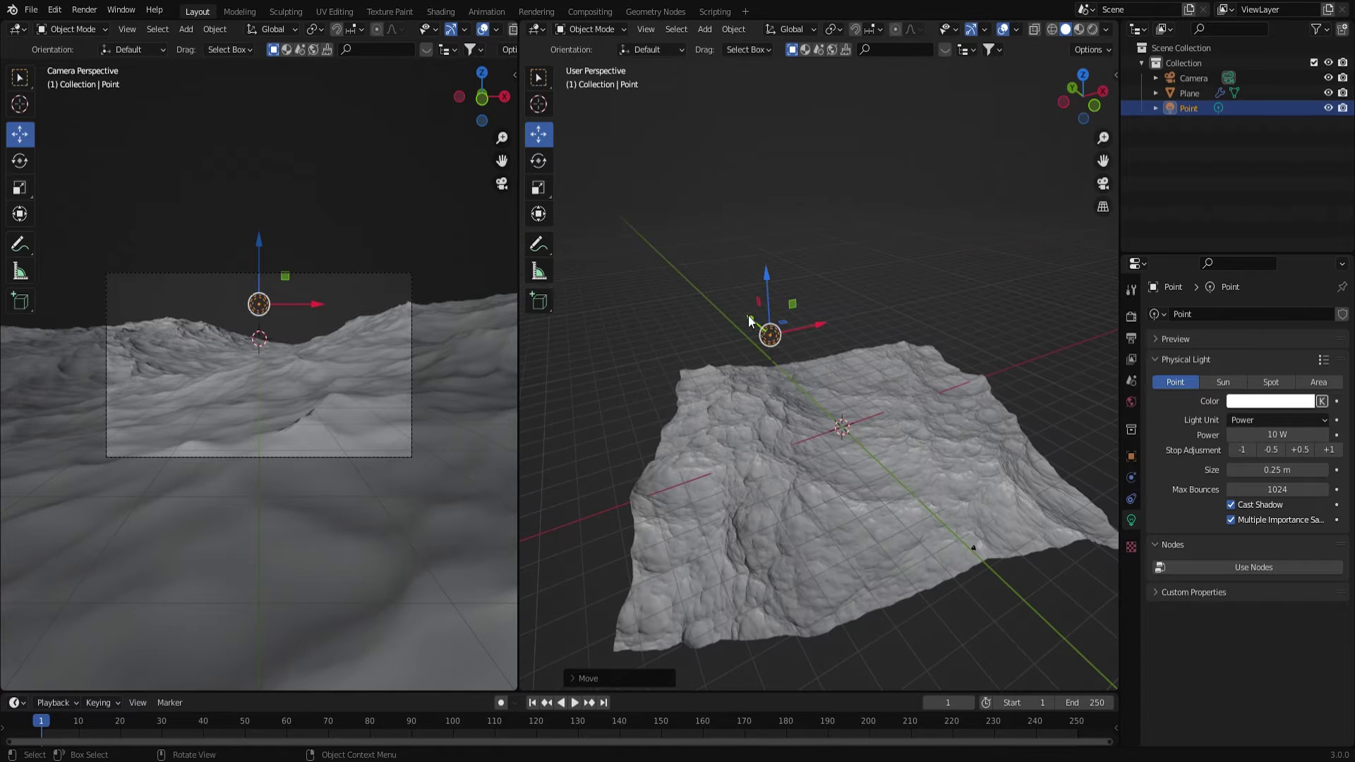
drag(750, 321, 793, 319)
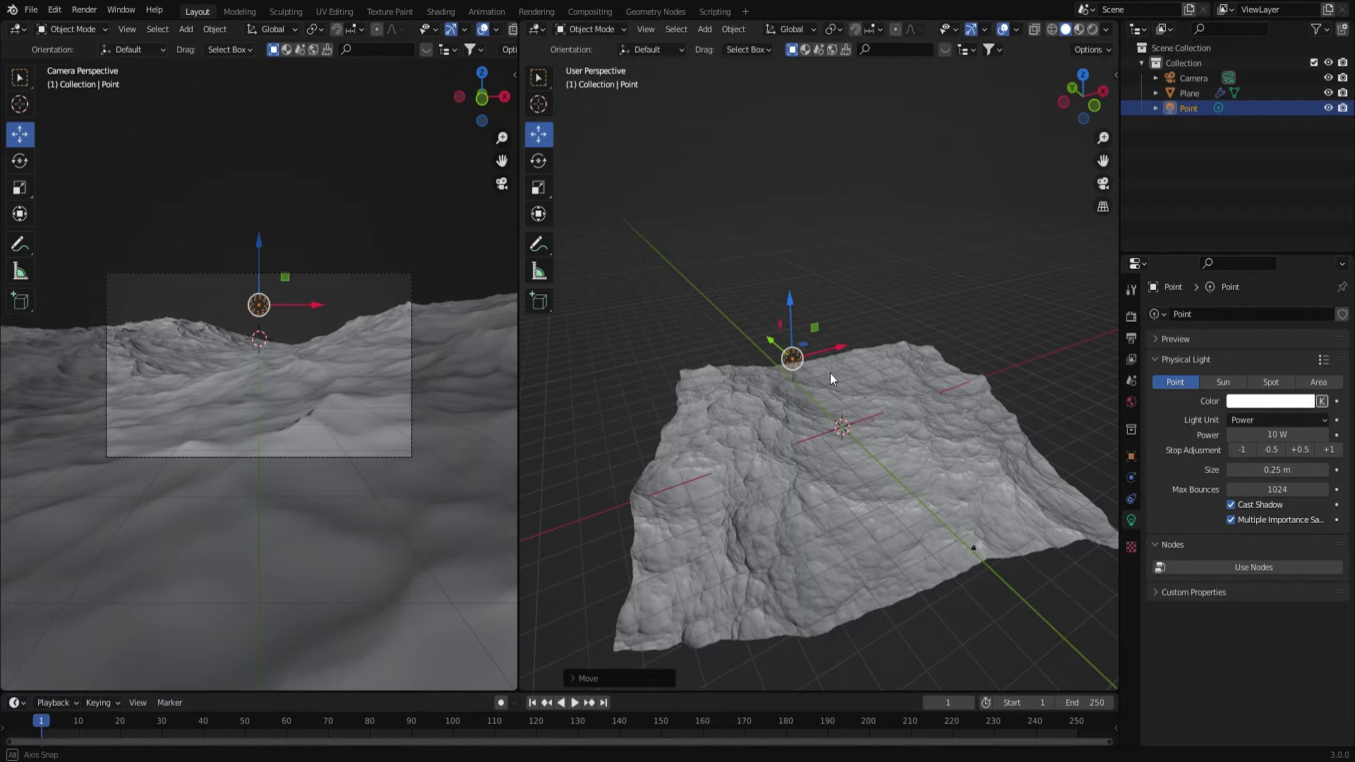
middle_drag(830, 379, 777, 378)
key(g)
key(y)
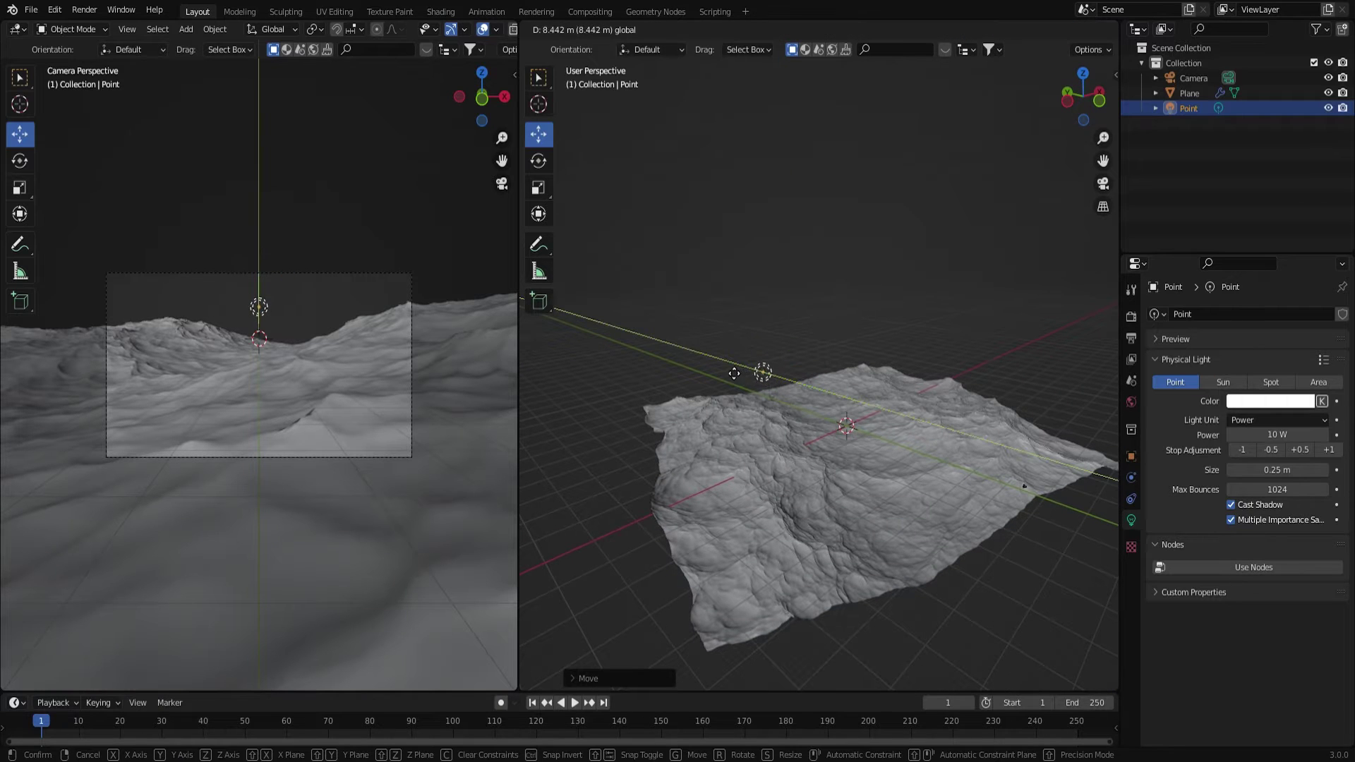
key(Escape)
middle_drag(822, 434, 792, 468)
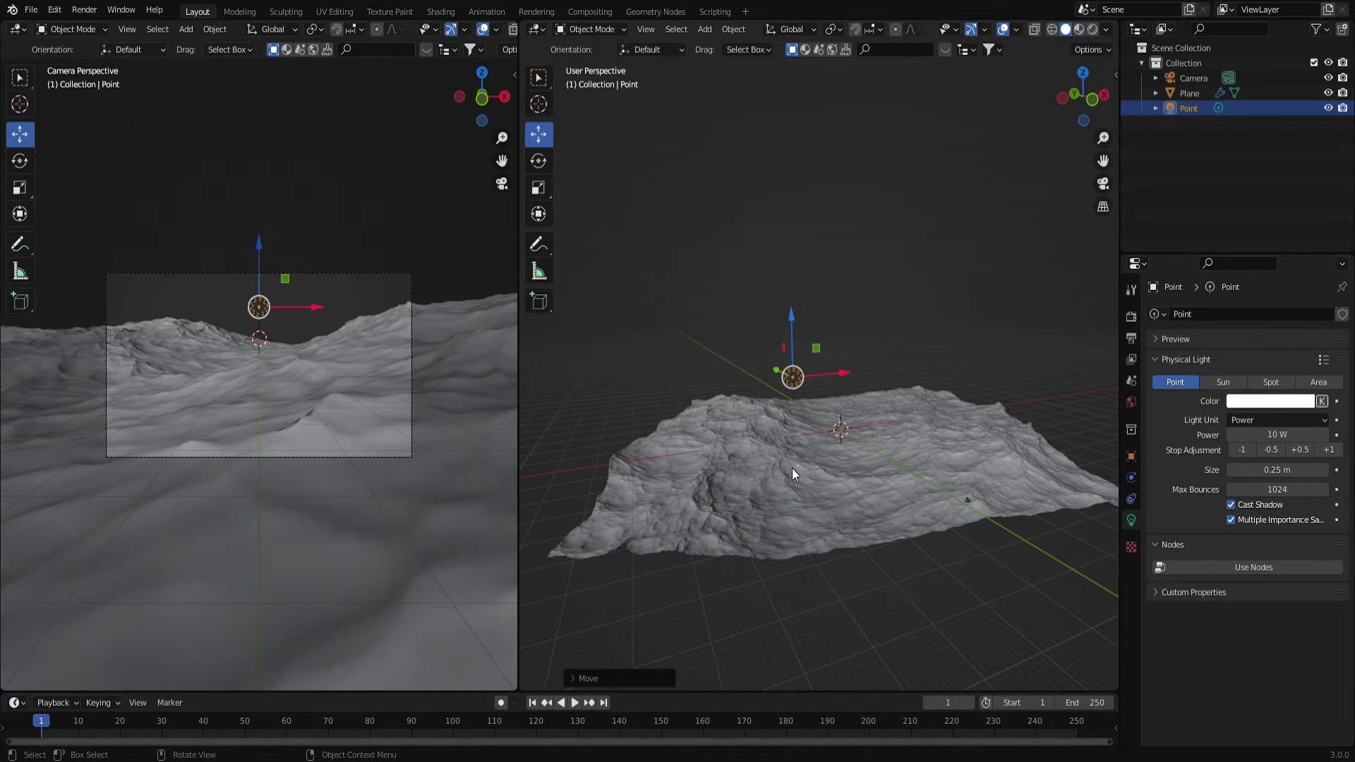
Step: Raise the point light's power from 10 W to 2560 W in one-stop increments
click(1335, 453)
click(1335, 452)
click(1335, 453)
click(1335, 452)
click(1335, 453)
click(1335, 453)
click(1335, 453)
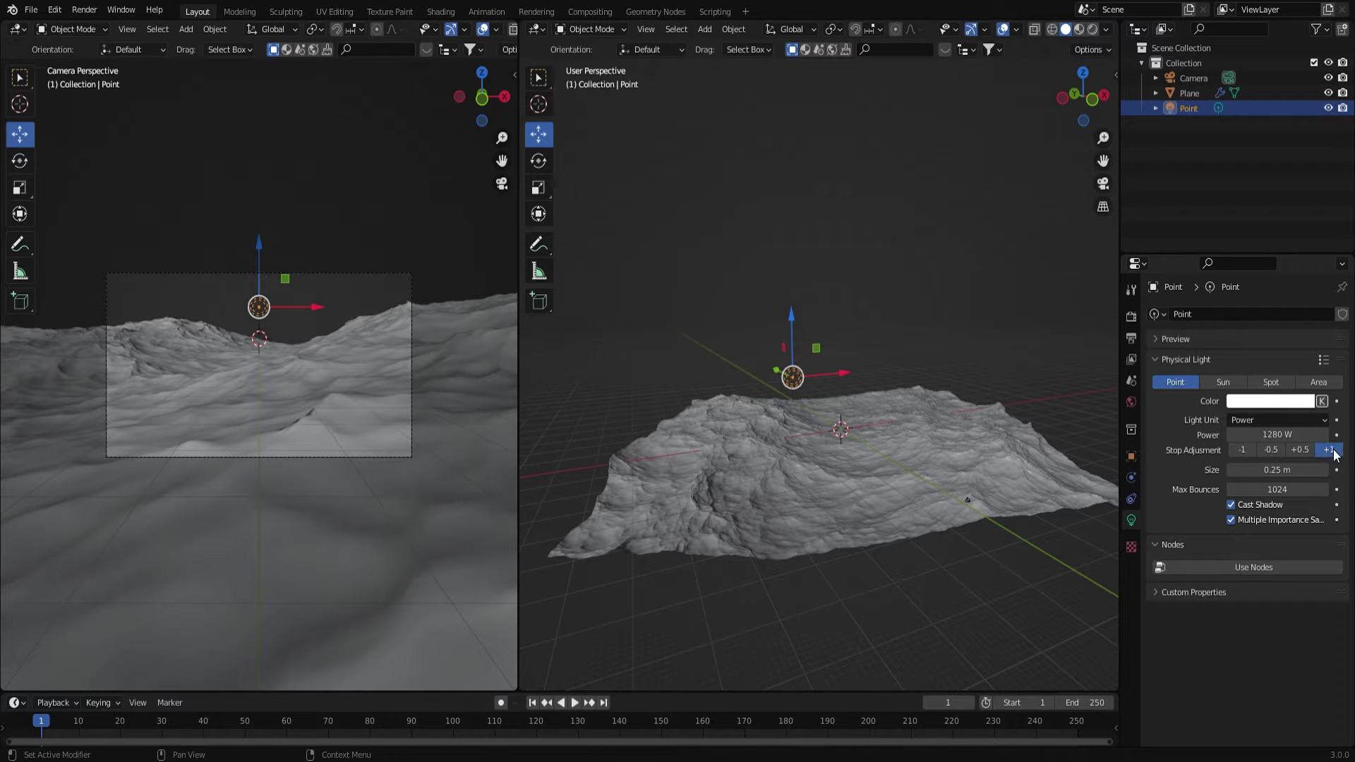
click(1335, 452)
middle_drag(871, 534, 809, 540)
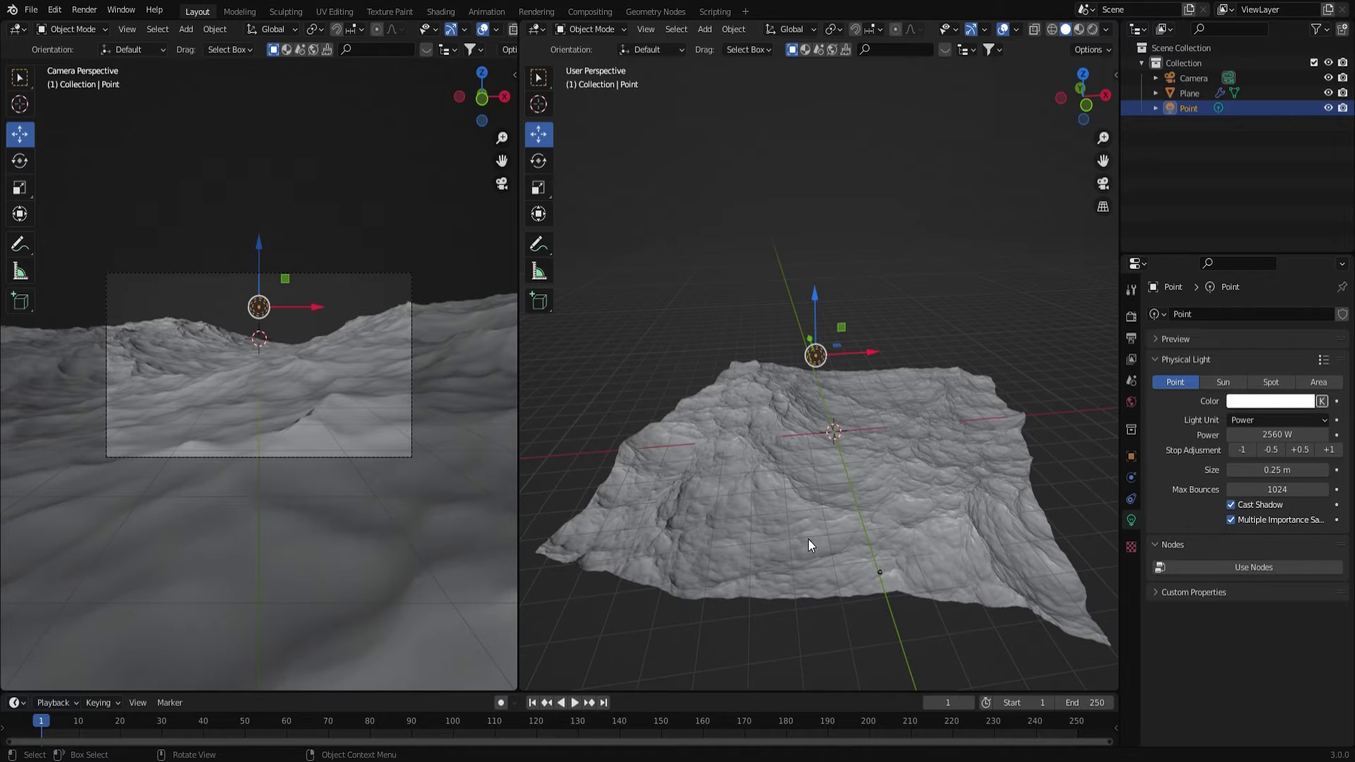
Step: Add a cube and scale it up until it encloses the whole ocean plane and light
key(shift+a)
mouse_move(770, 352)
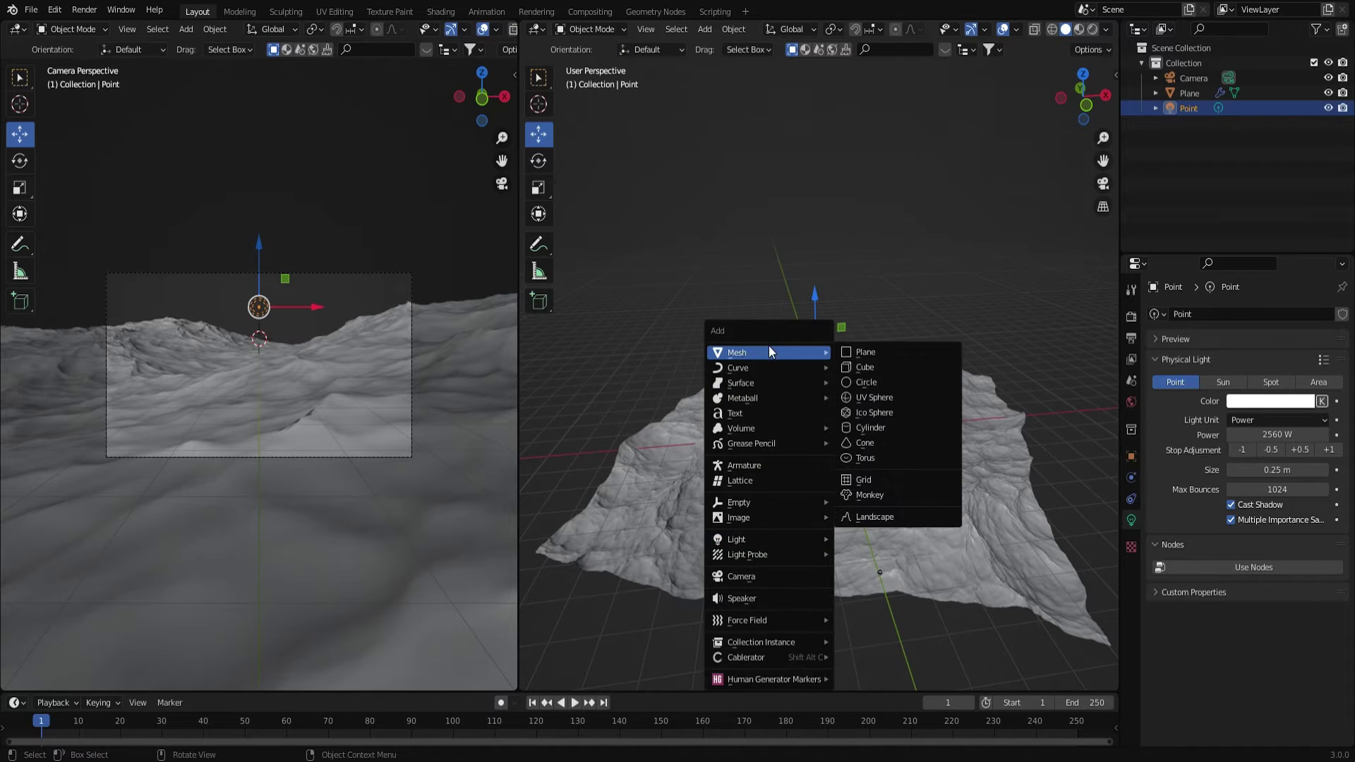
click(894, 365)
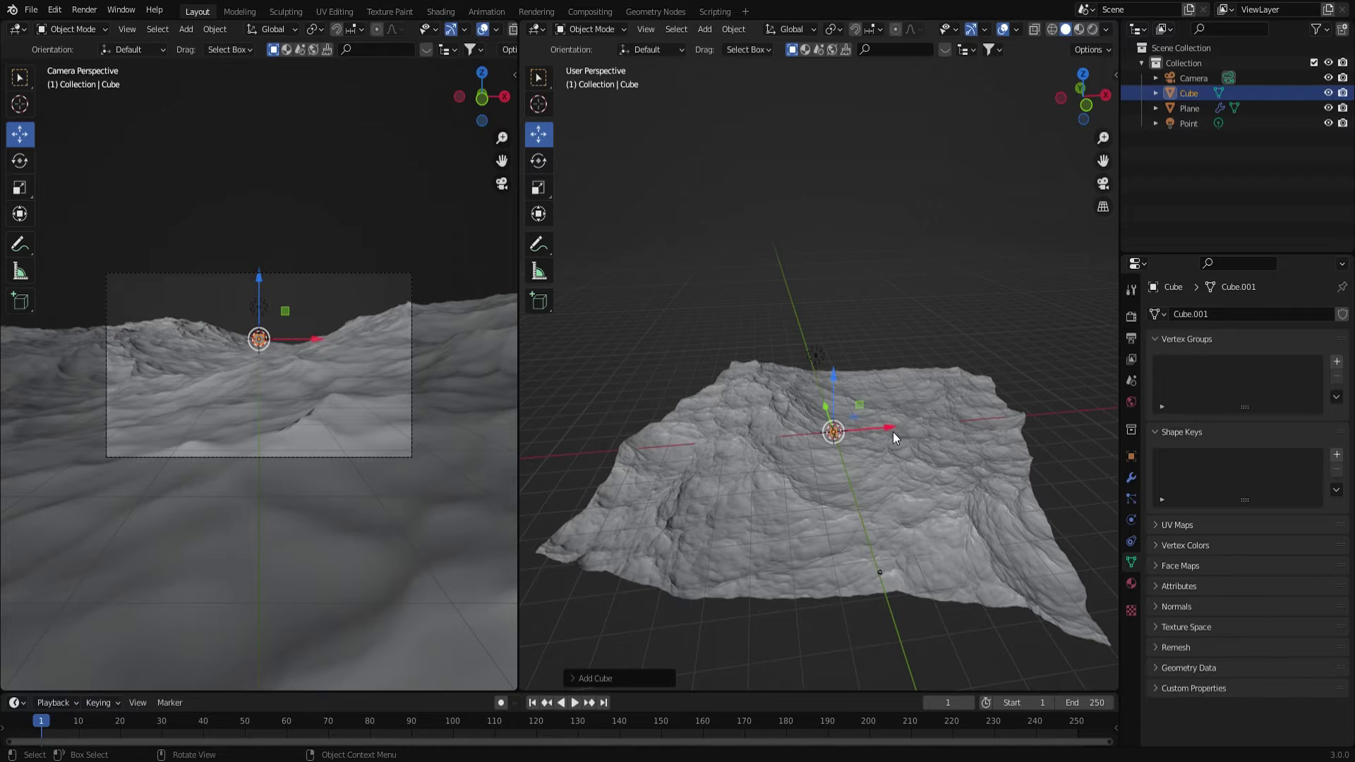
key(s)
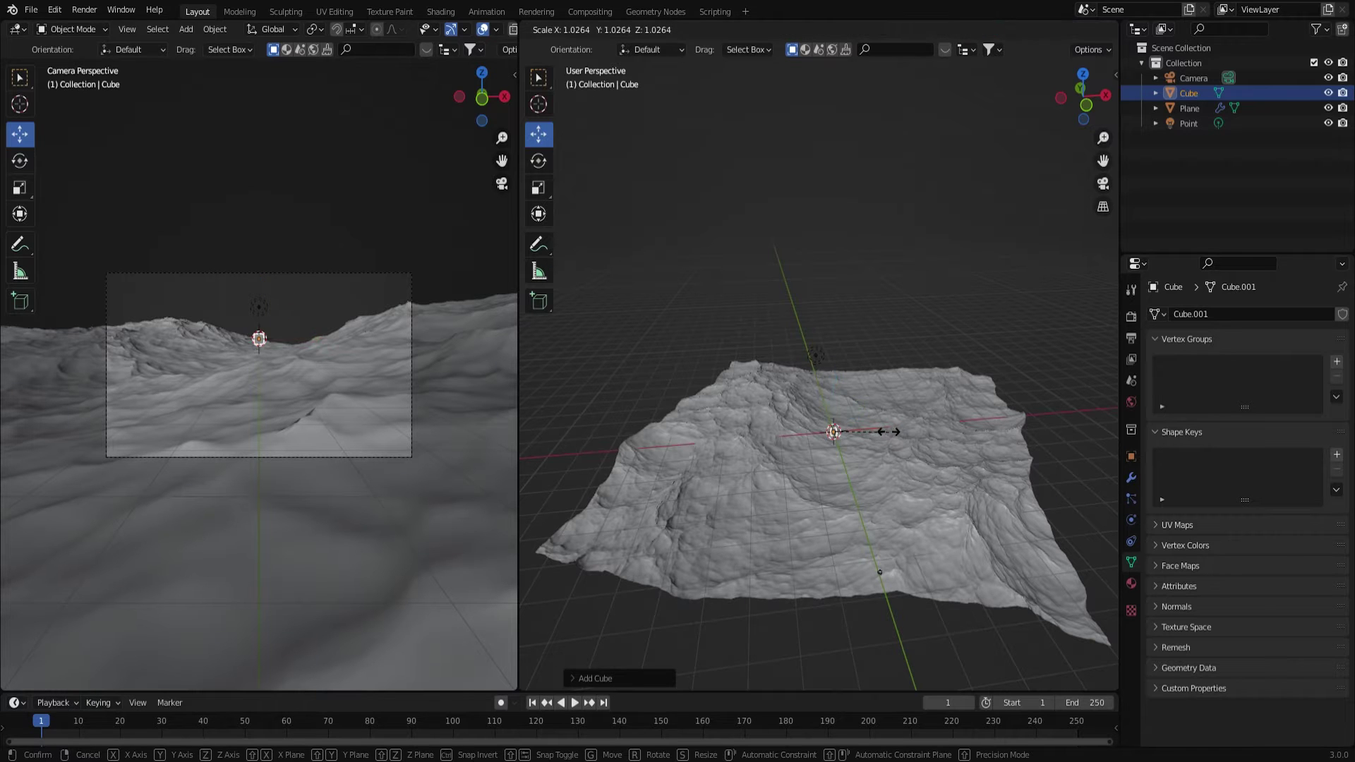
click(833, 244)
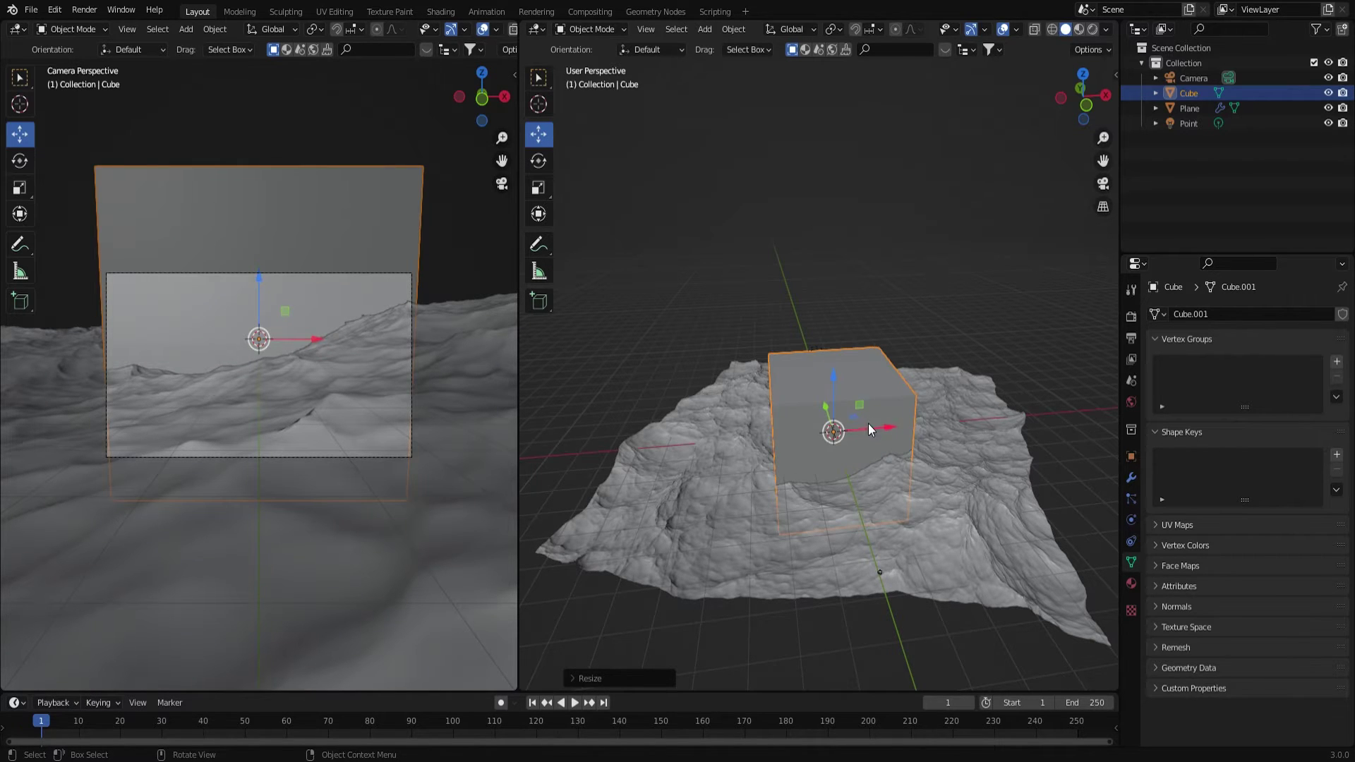
key(s)
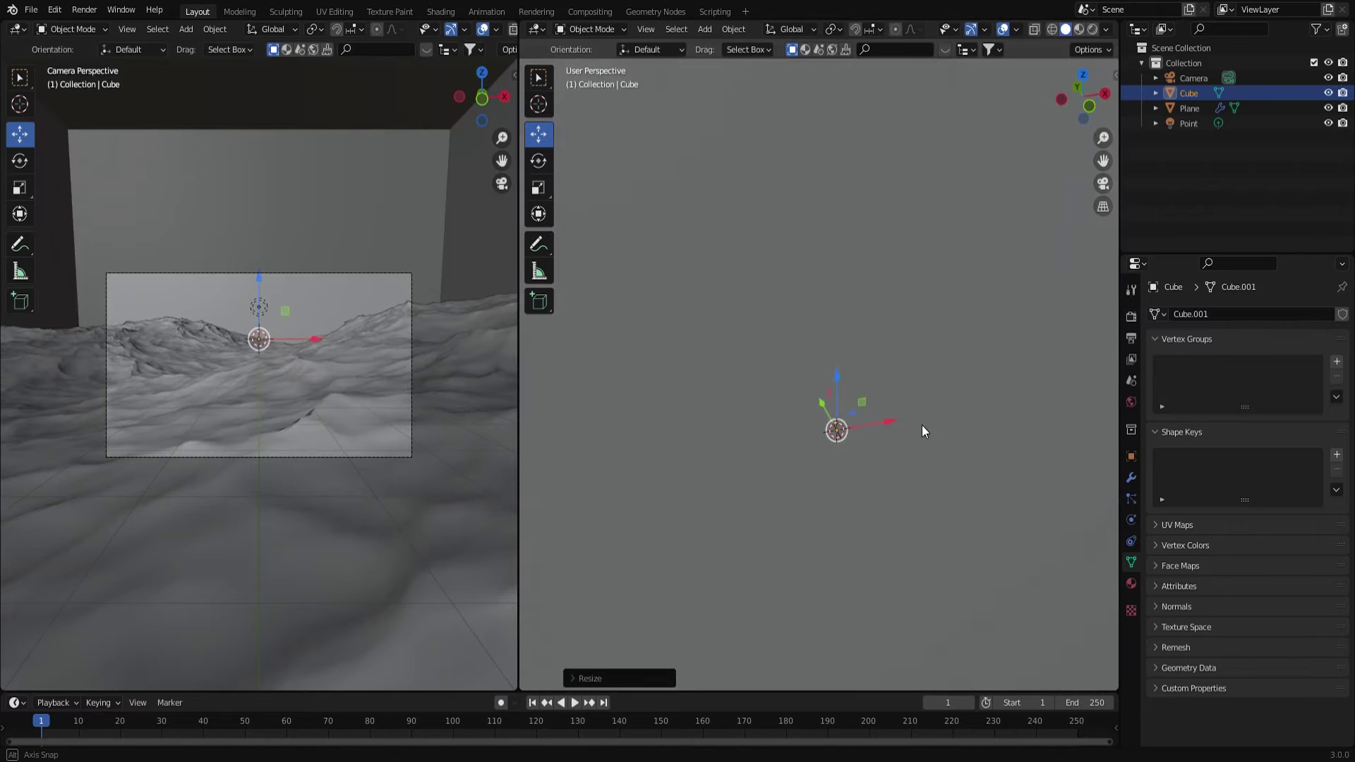
click(932, 413)
Step: Switch the right view to Wireframe shading and enlarge the bottom editor area
scroll(918, 382, down, 4)
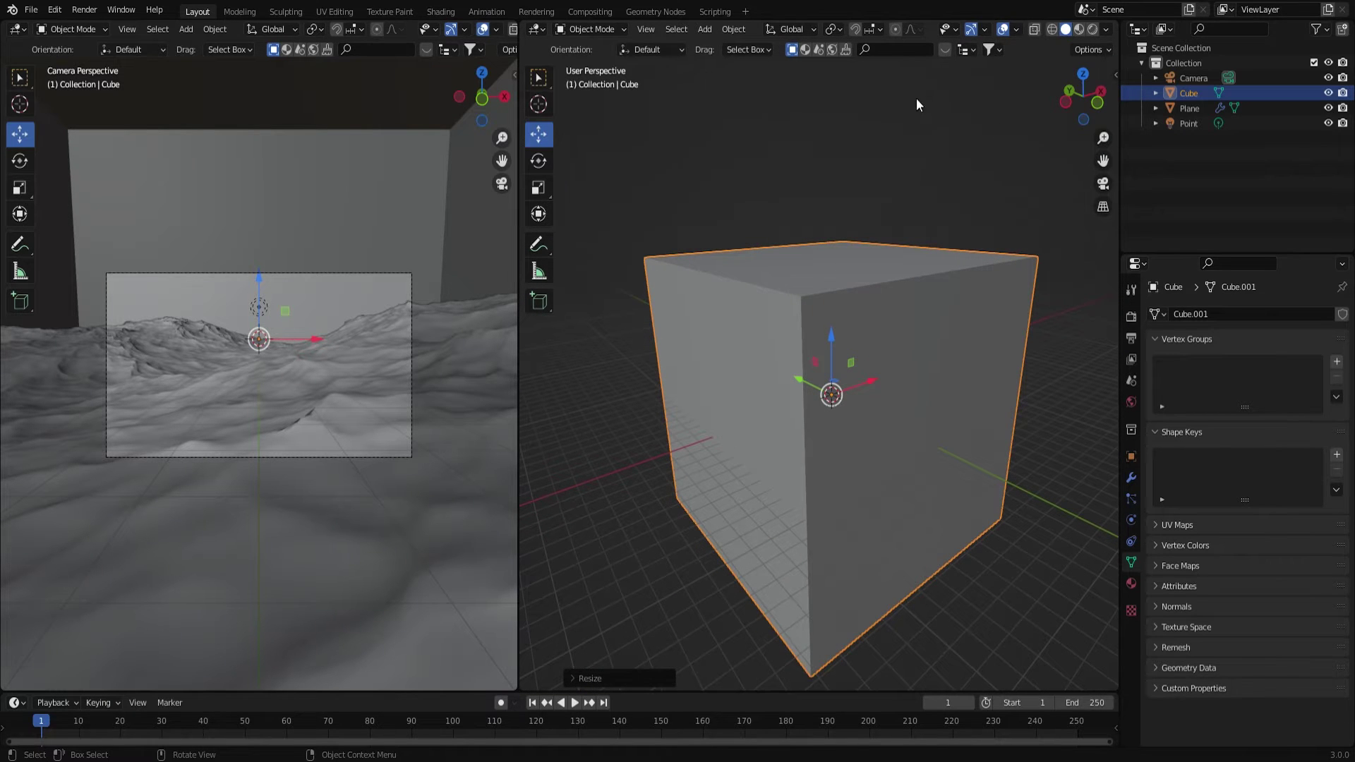
click(1052, 29)
middle_drag(926, 307, 930, 417)
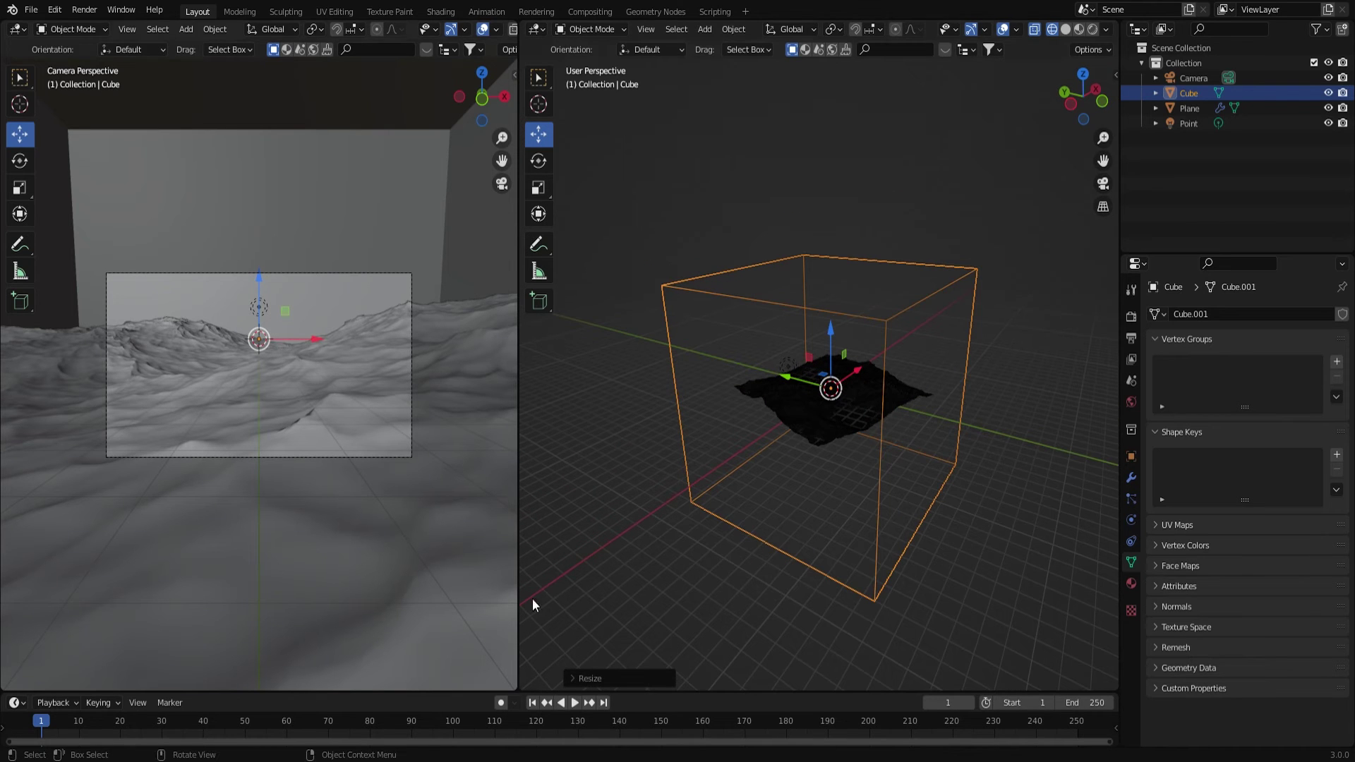
drag(454, 698, 458, 613)
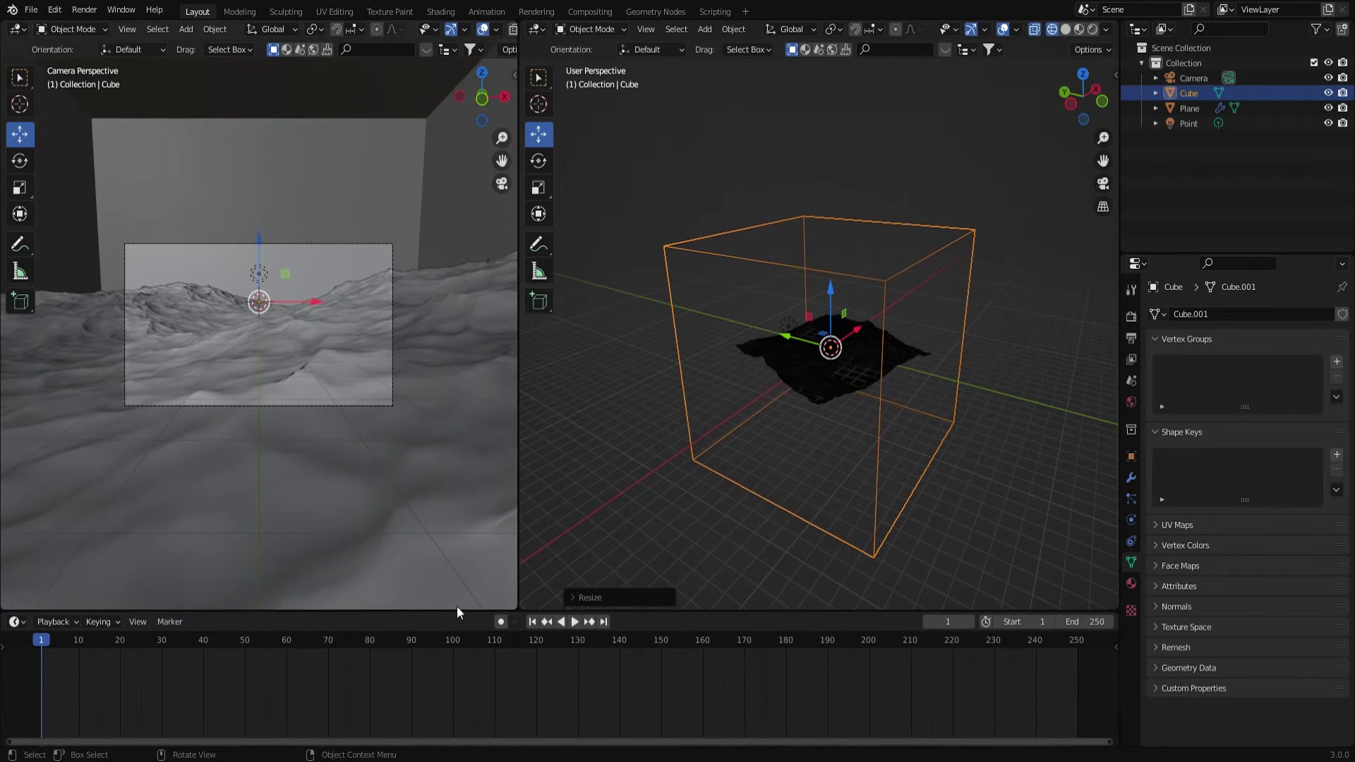
Step: Turn the bottom timeline into an enlarged Shader Editor and create a new material for the cube
click(17, 623)
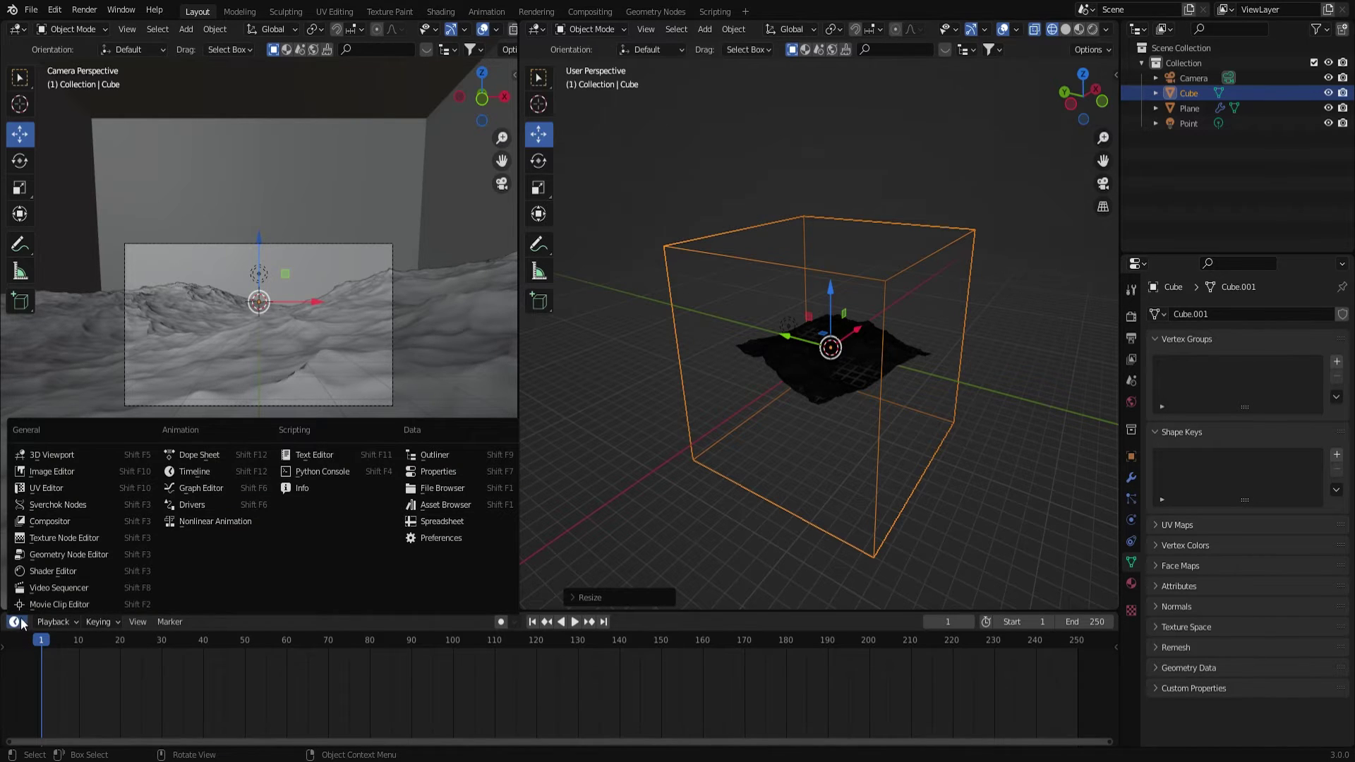
click(44, 568)
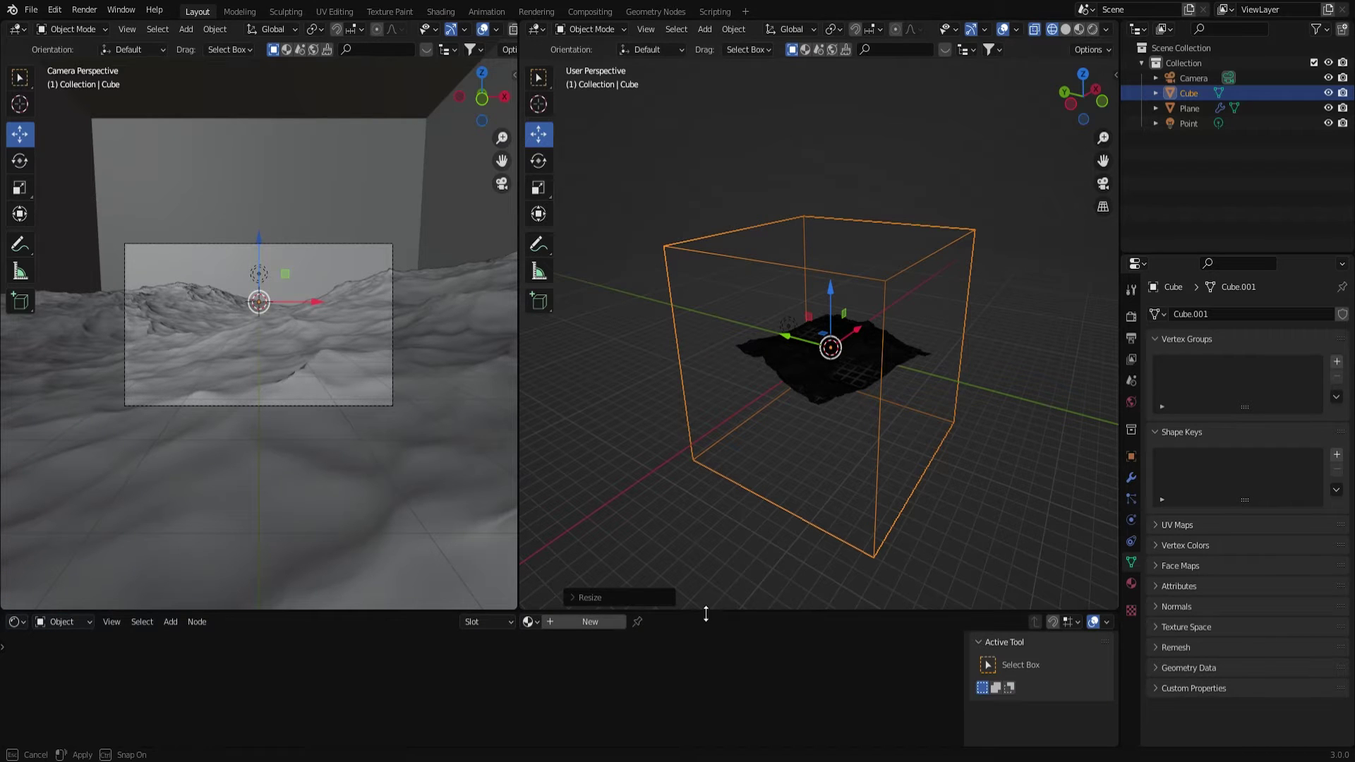
drag(705, 613, 698, 529)
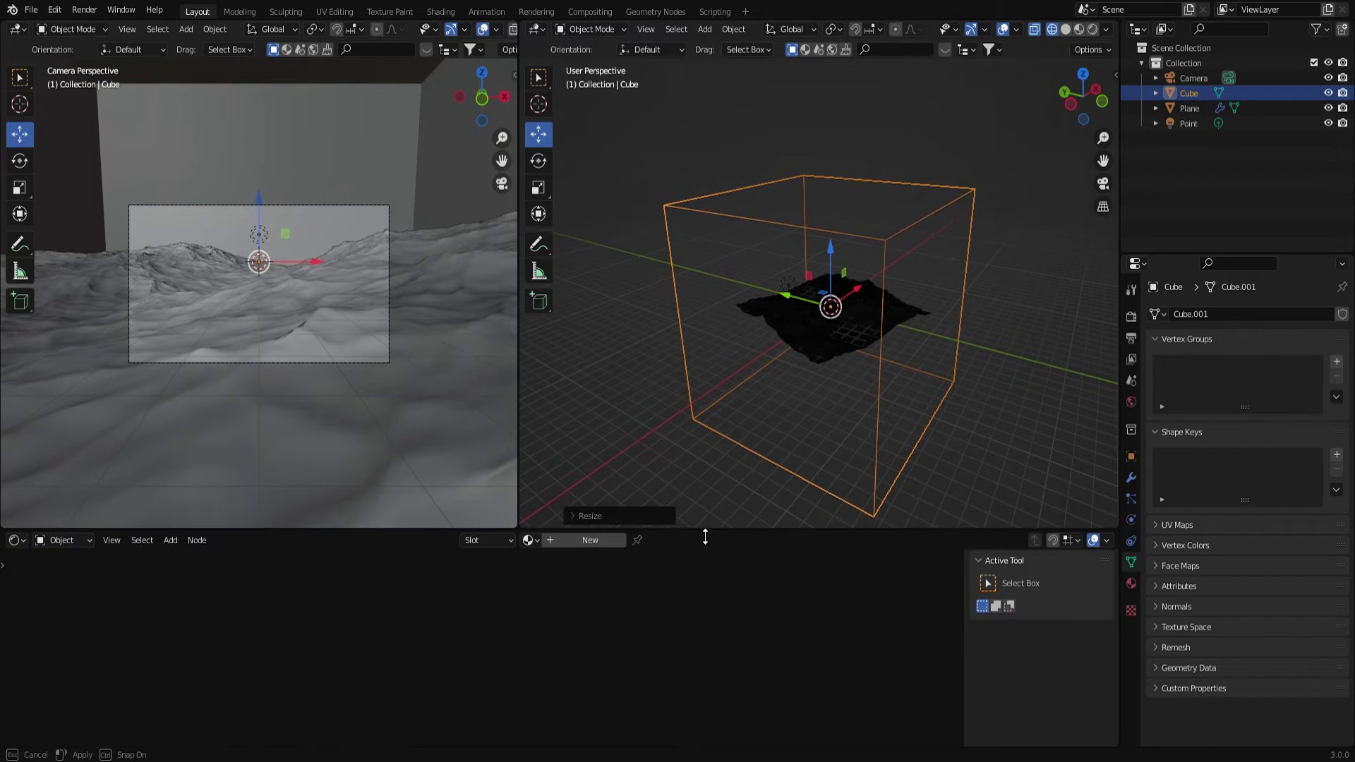
click(581, 545)
scroll(481, 634, up, 4)
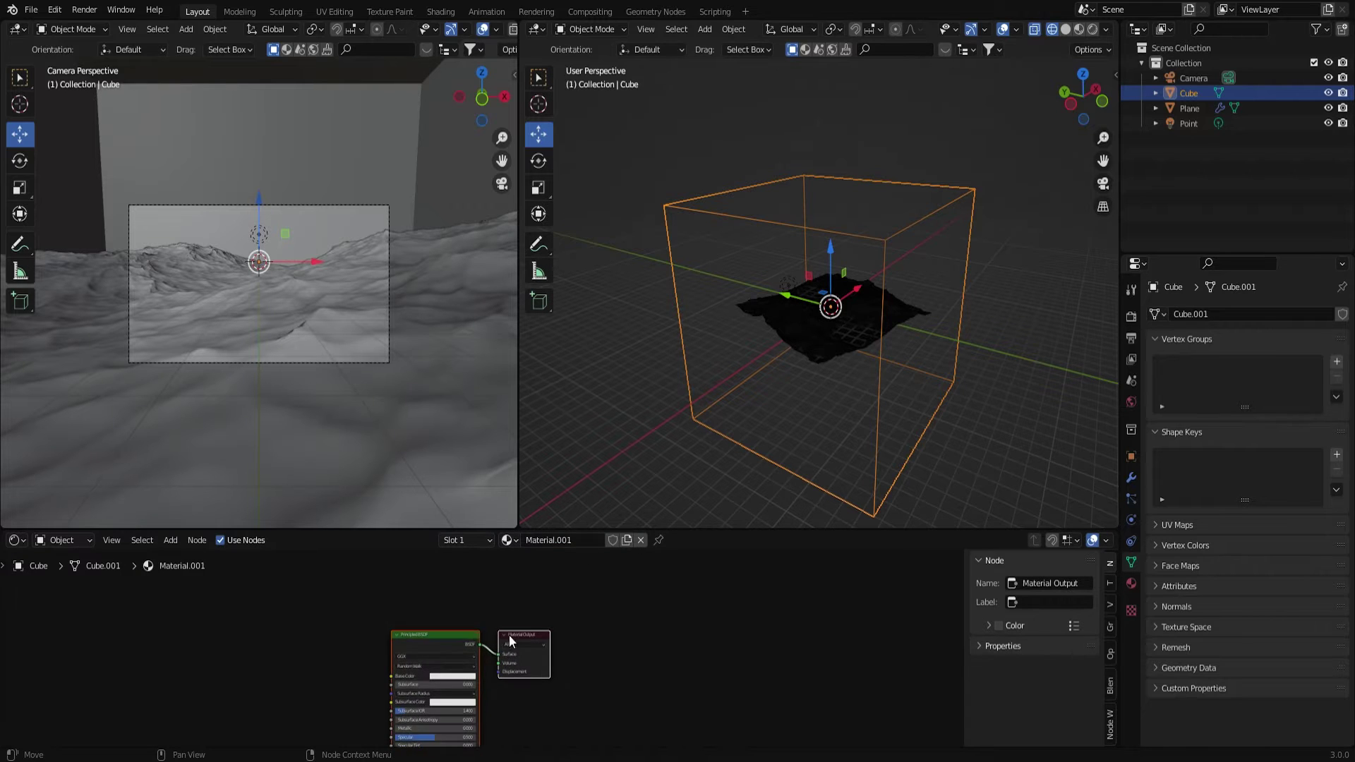
middle_drag(509, 639, 678, 587)
scroll(663, 604, up, 1)
Step: Replace the Principled BSDF with a Principled Volume node linked to the output's Volume input
click(661, 590)
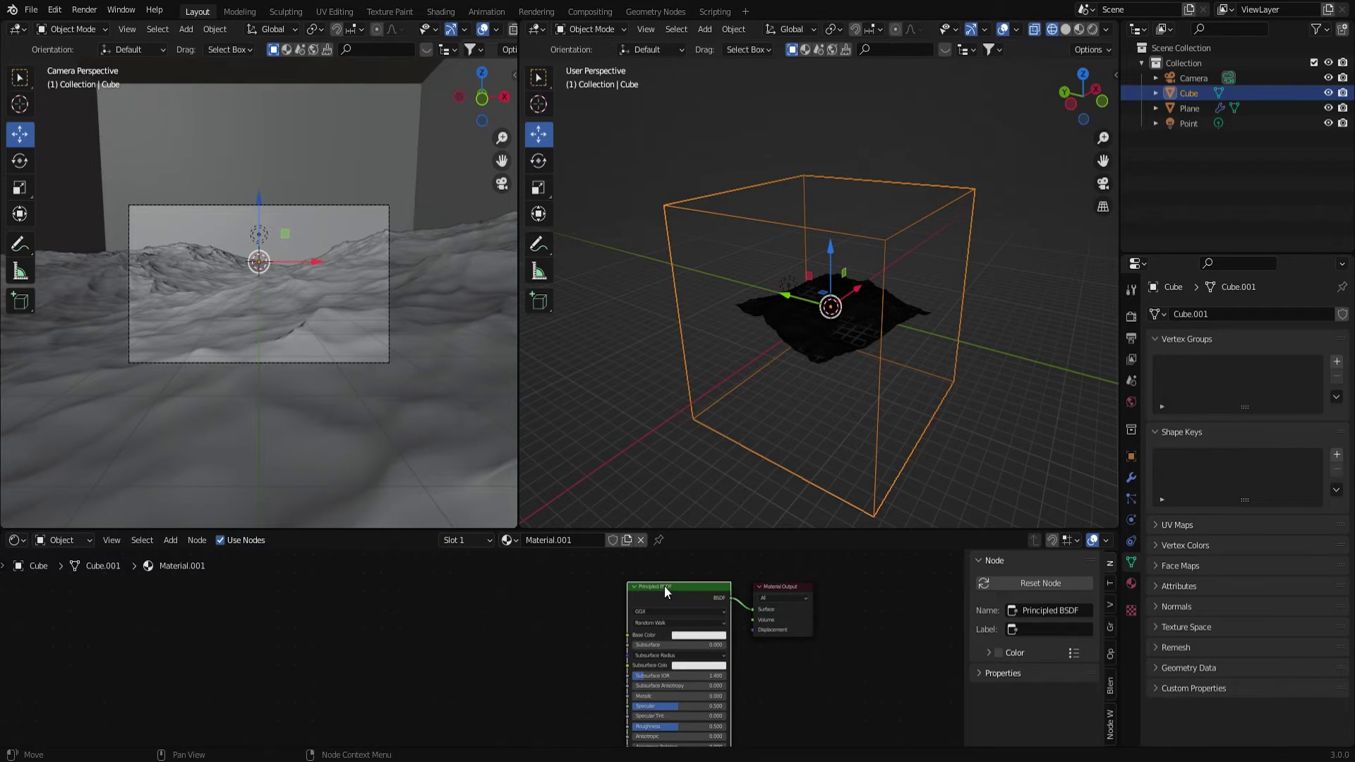
key(x)
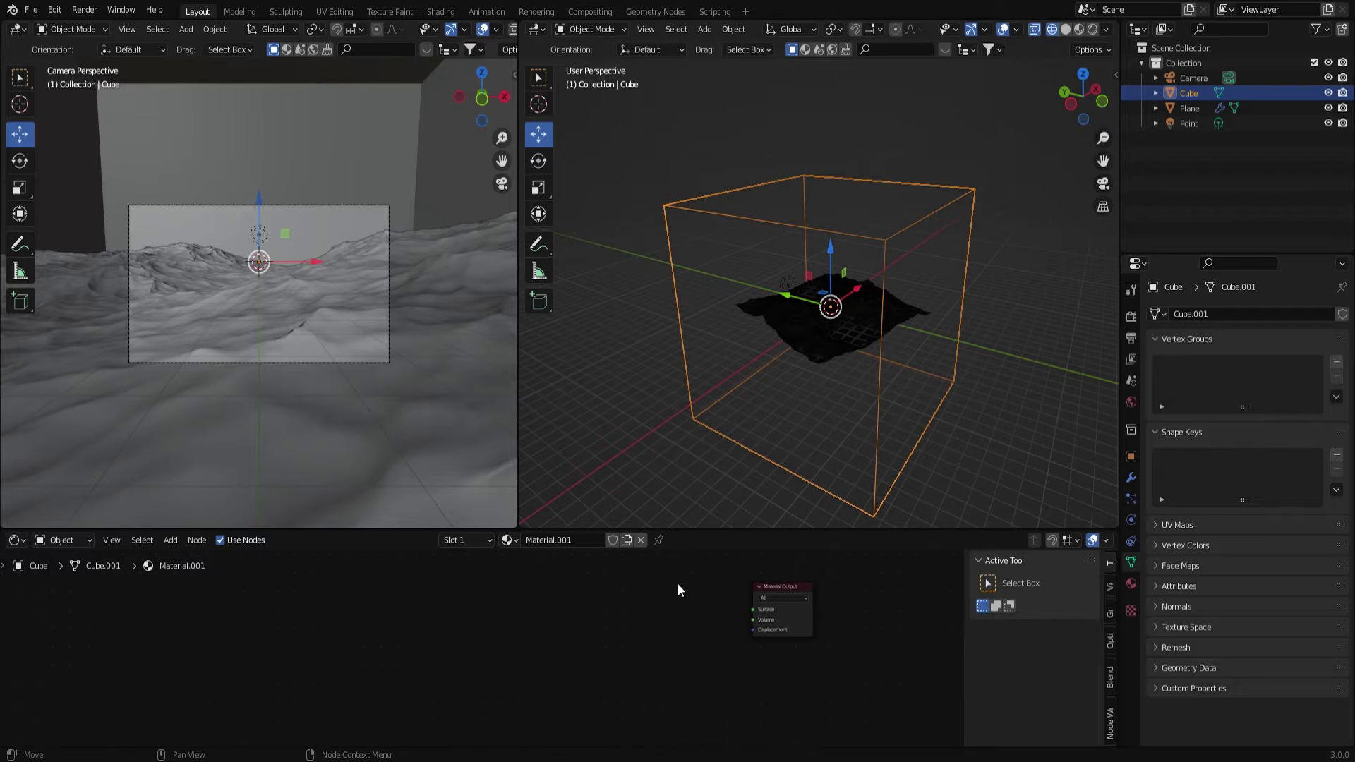
key(shift+a)
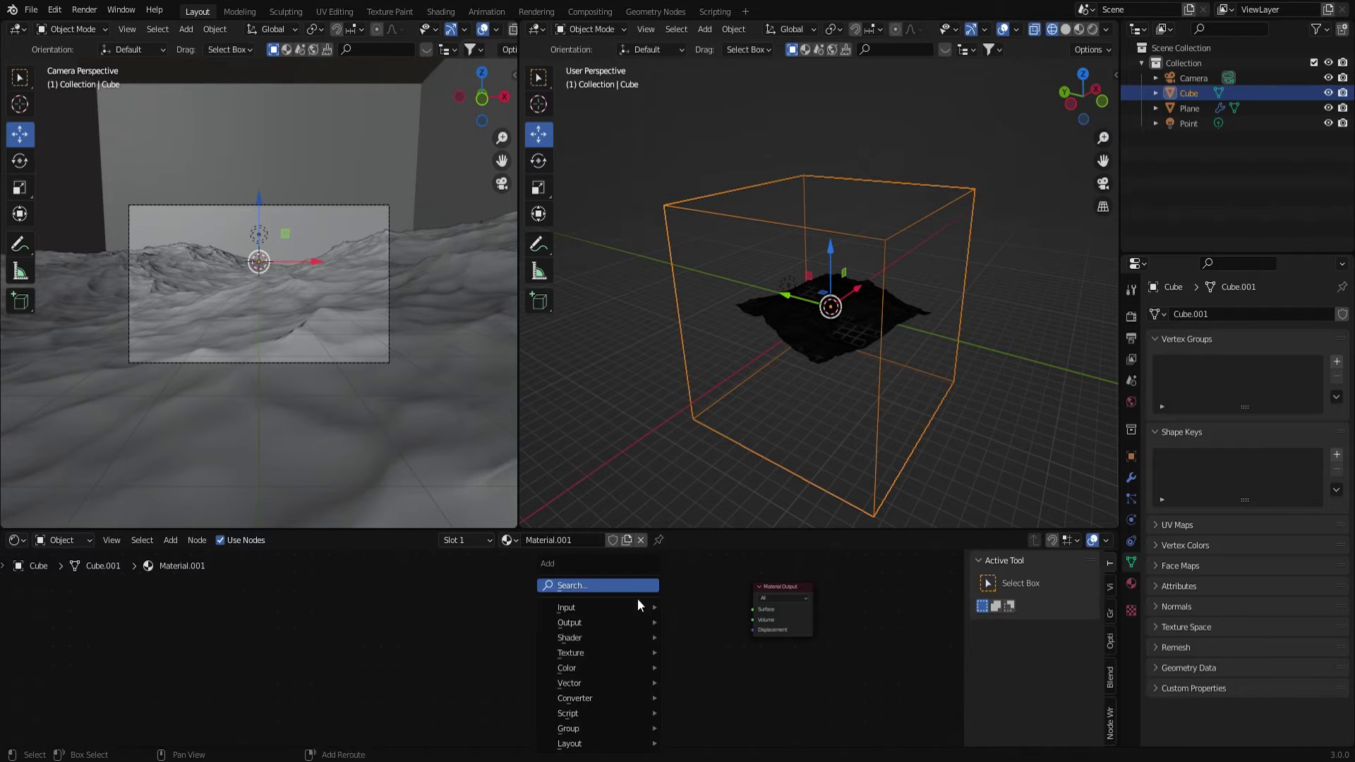
click(628, 579)
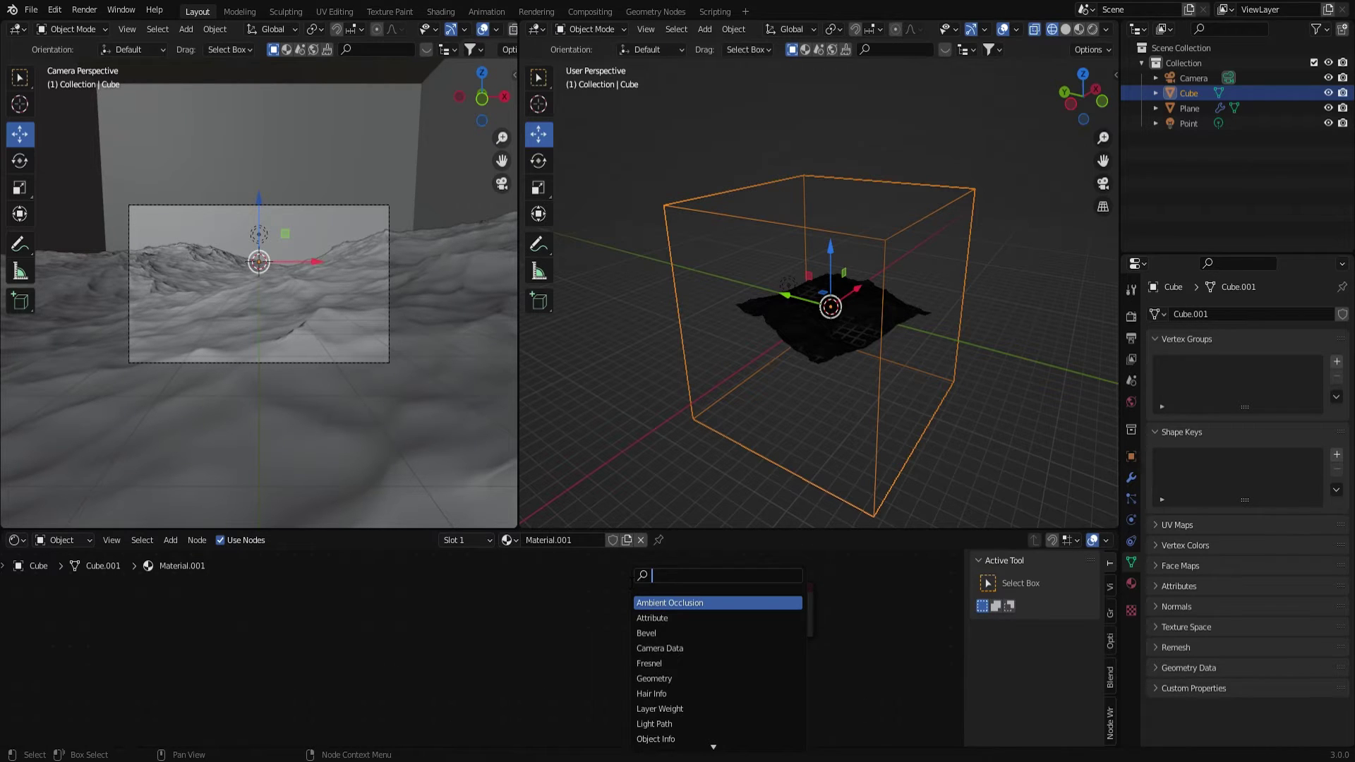
text(prin)
key(Down)
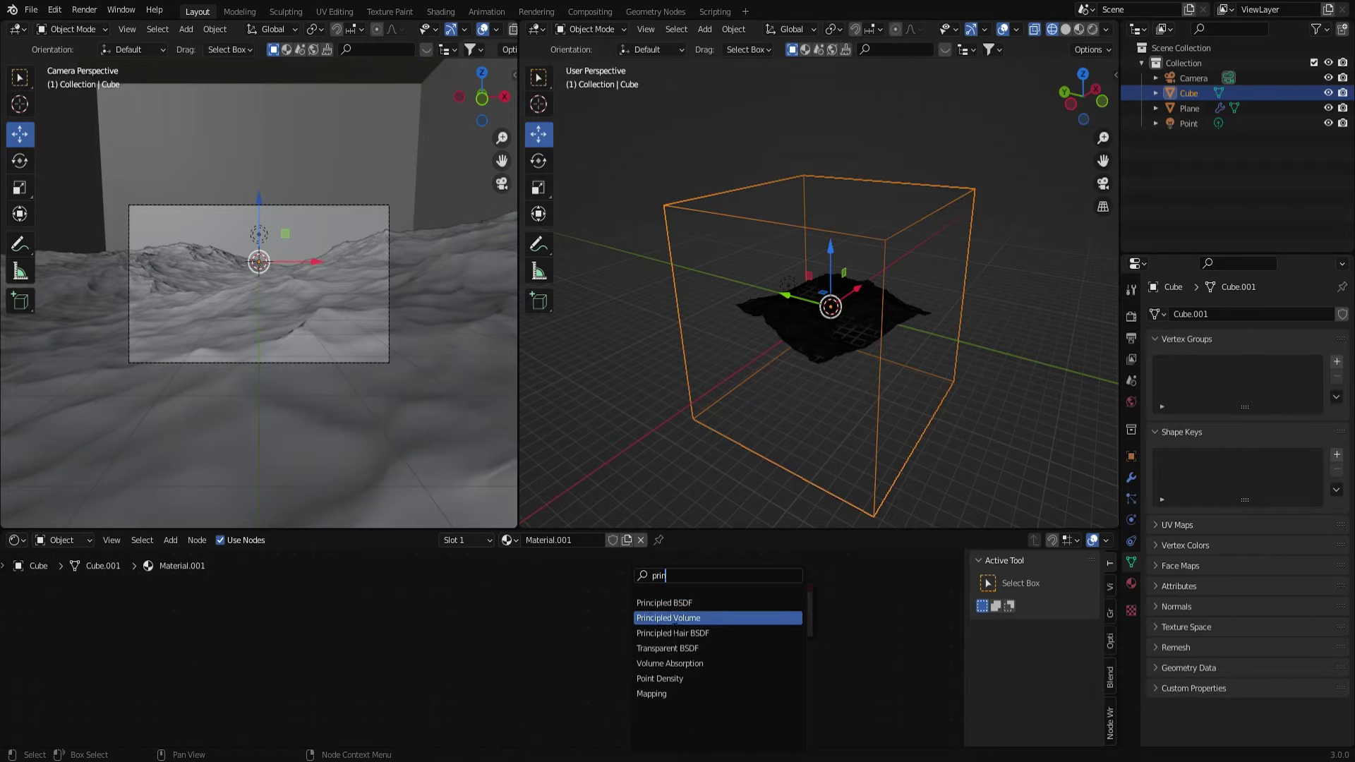
key(Return)
click(656, 606)
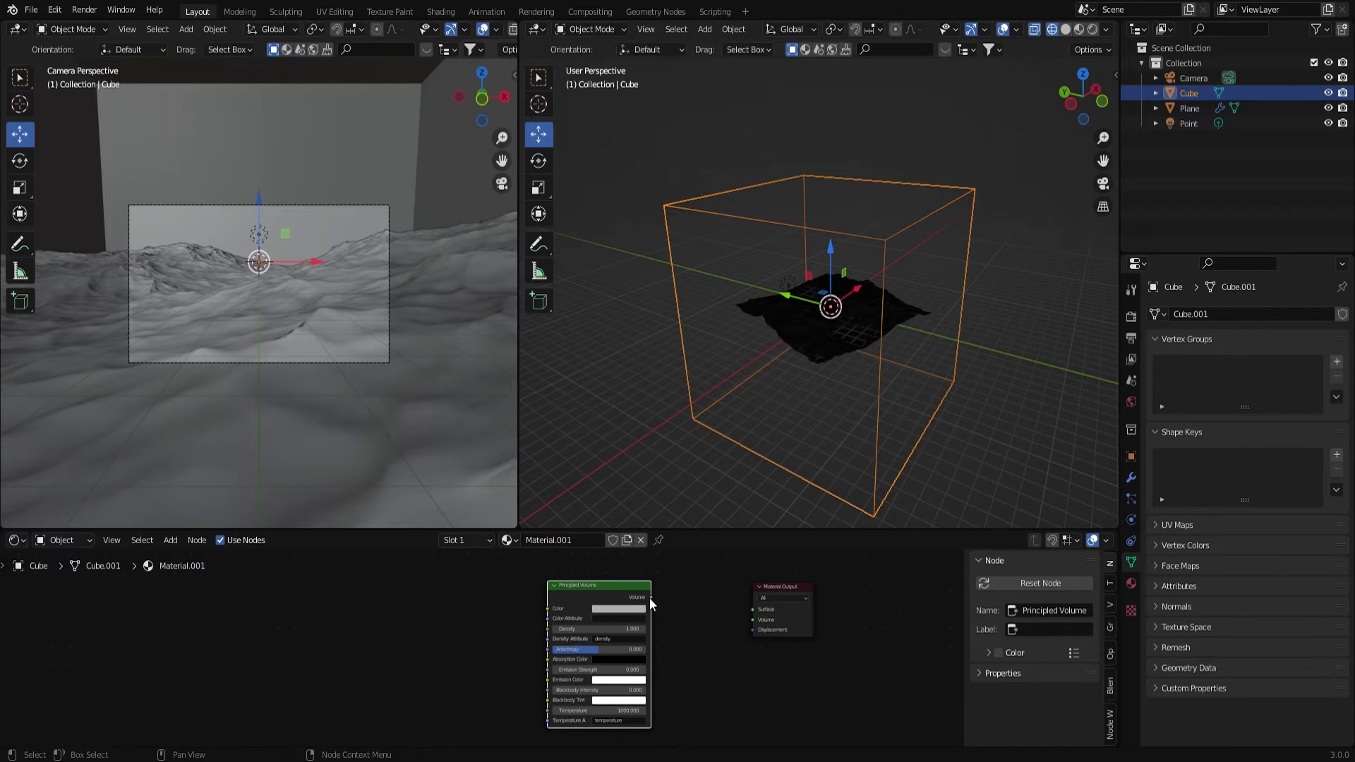
drag(650, 598, 757, 620)
Step: Set the volume Density to 0.010 and tint its colour light blue
double_click(600, 629)
key(Return)
click(626, 608)
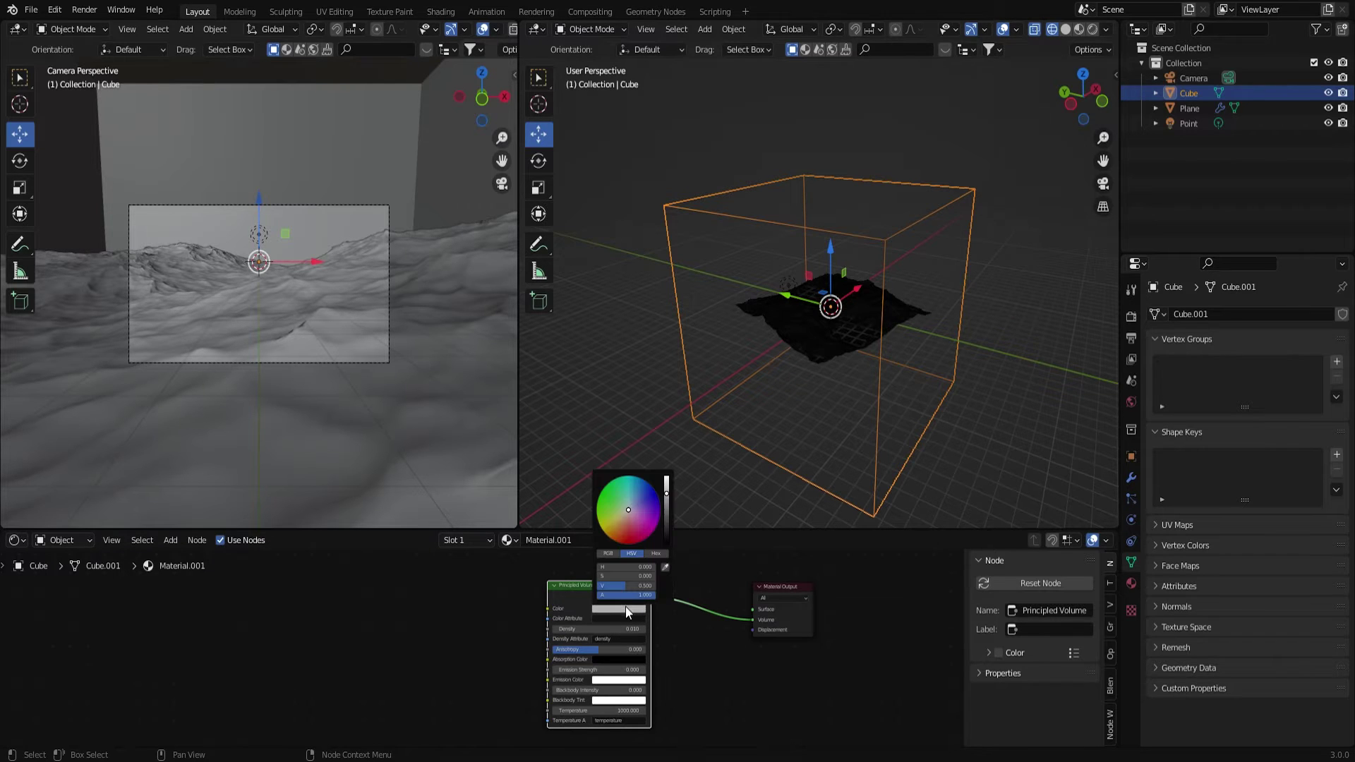
drag(629, 498, 667, 482)
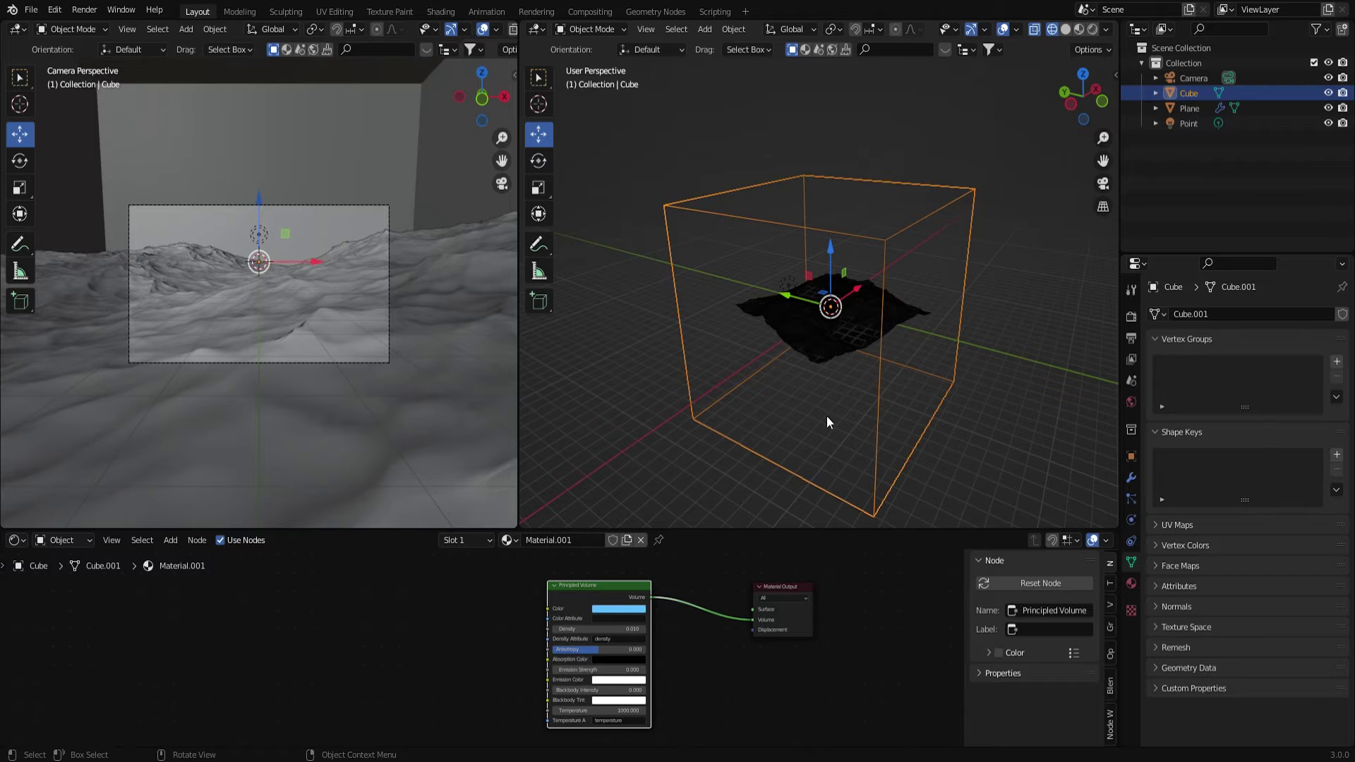
scroll(886, 393, up, 6)
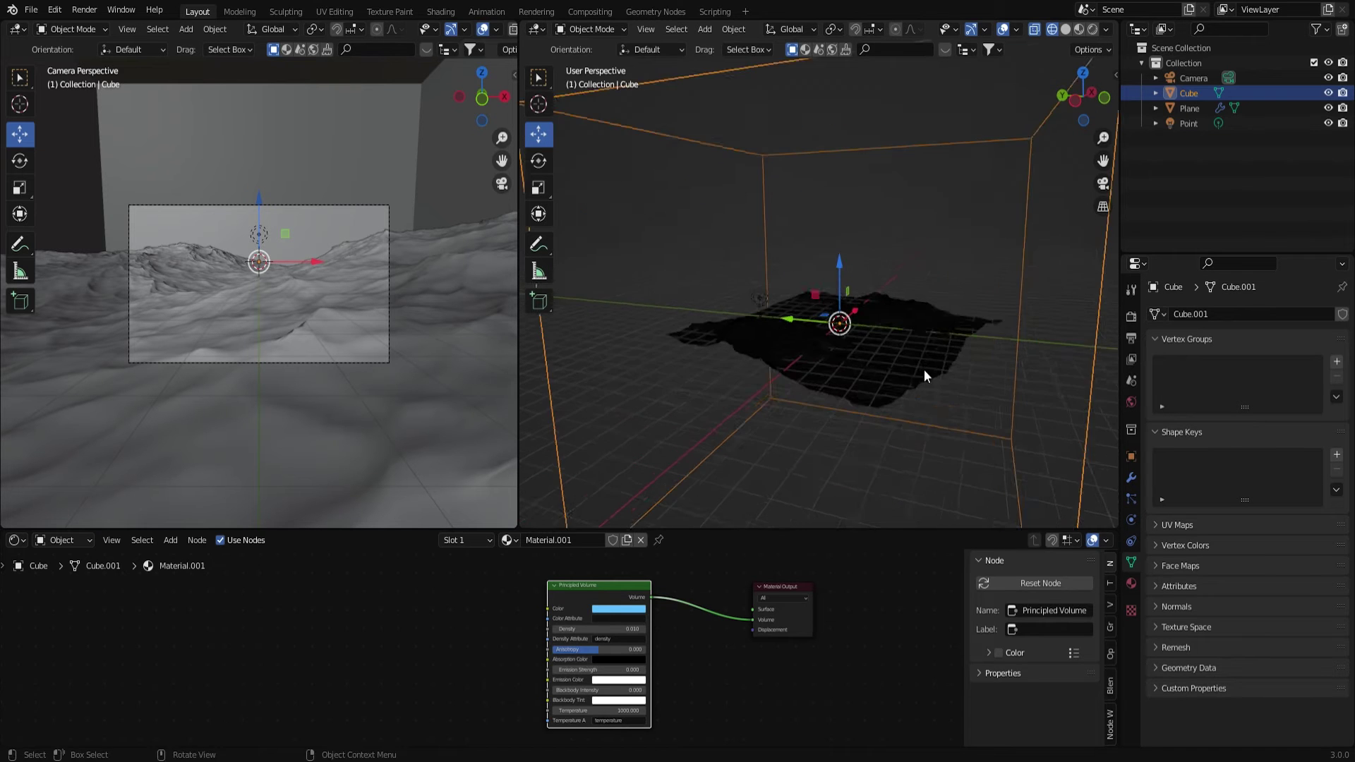
scroll(868, 394, down, 5)
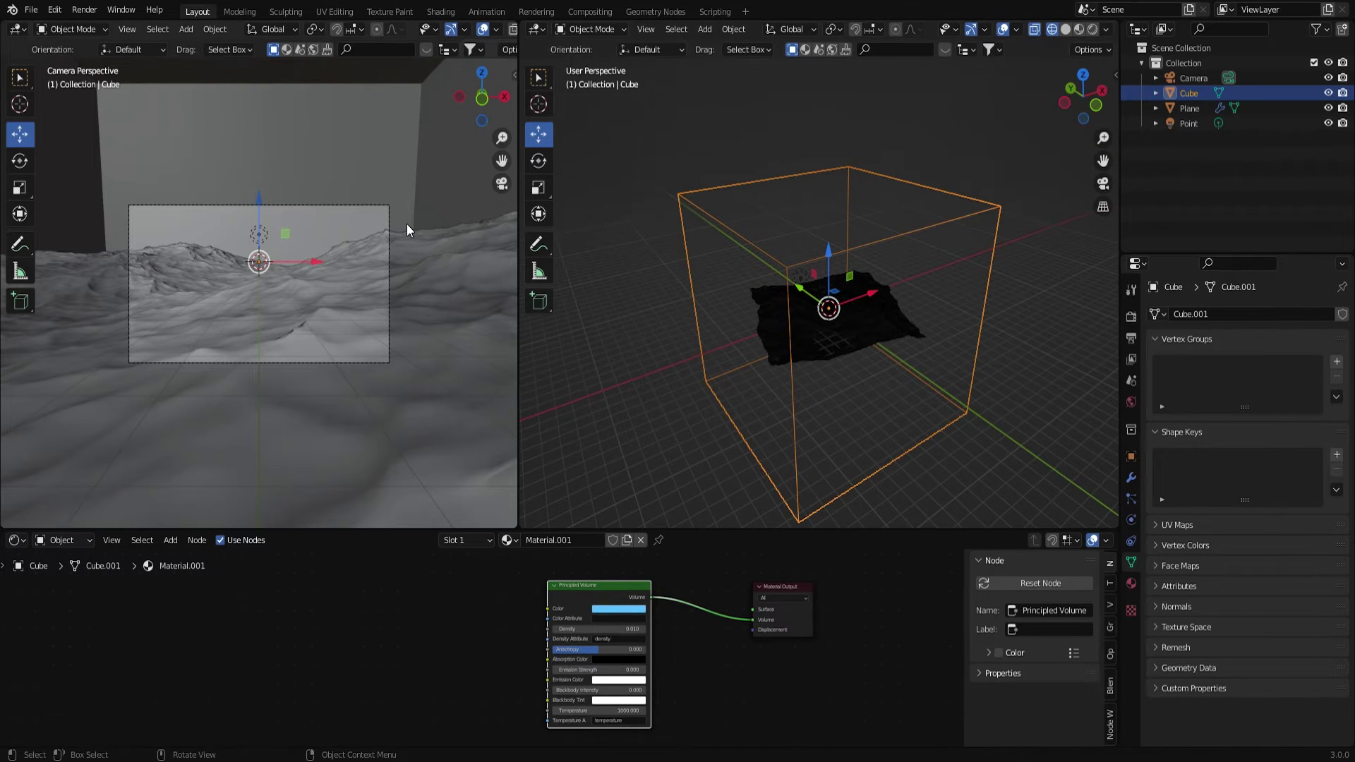
Step: Switch the left camera view to Rendered shading with gizmos and overlays hidden
scroll(374, 29, down, 5)
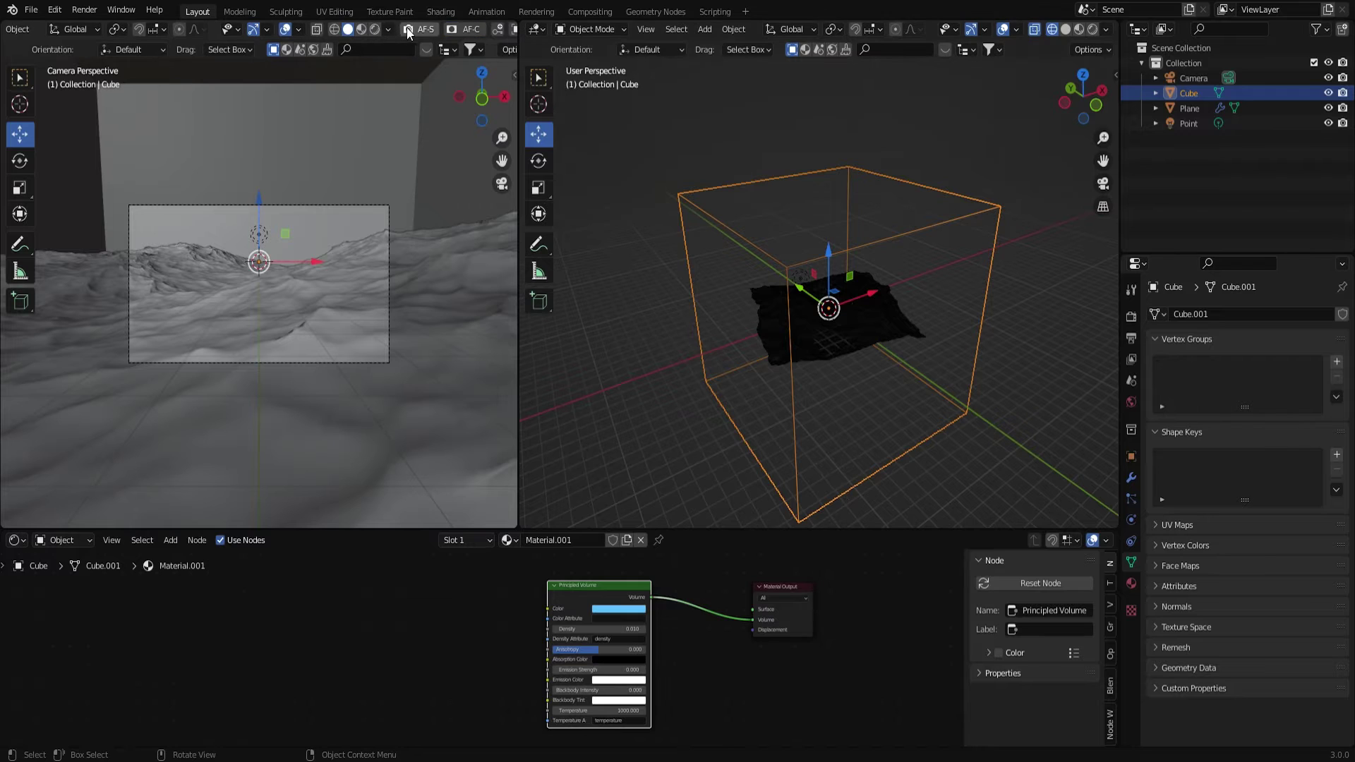
click(375, 31)
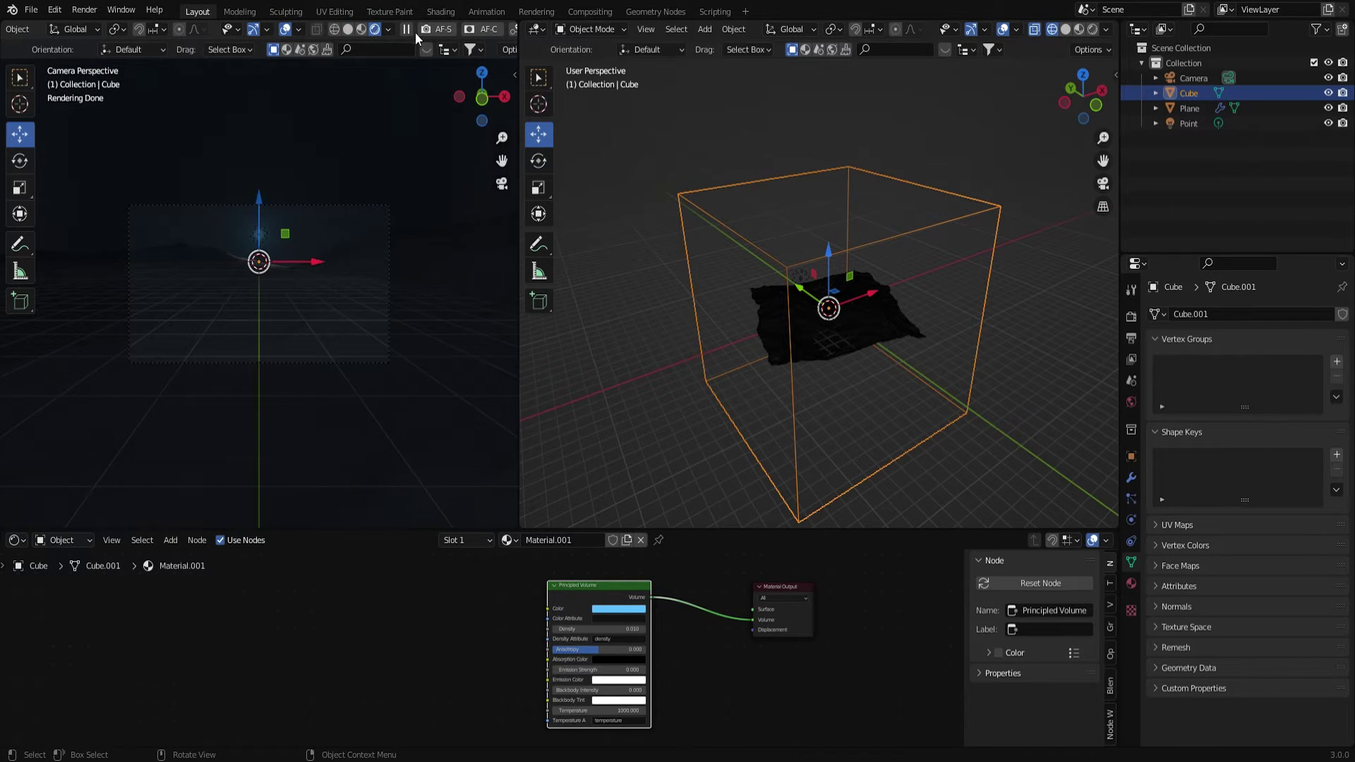
click(252, 29)
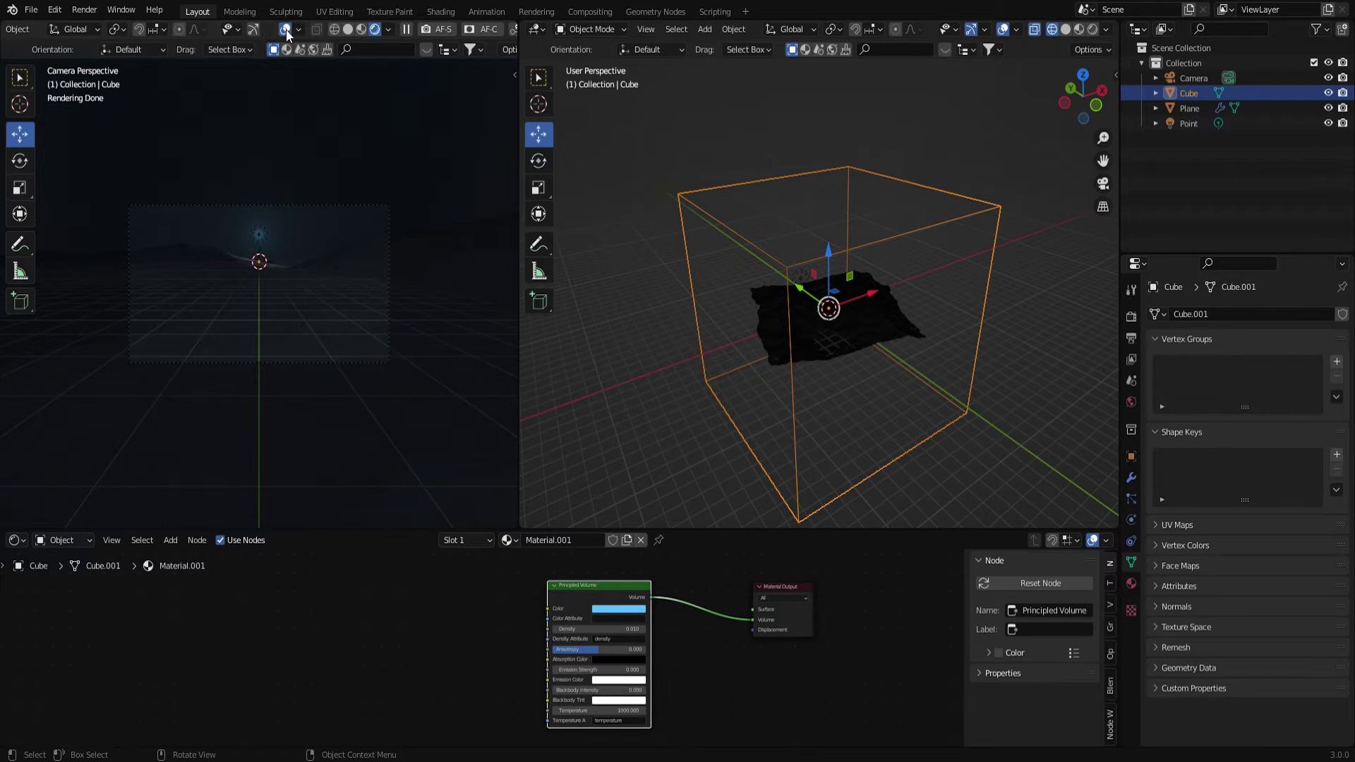
click(286, 28)
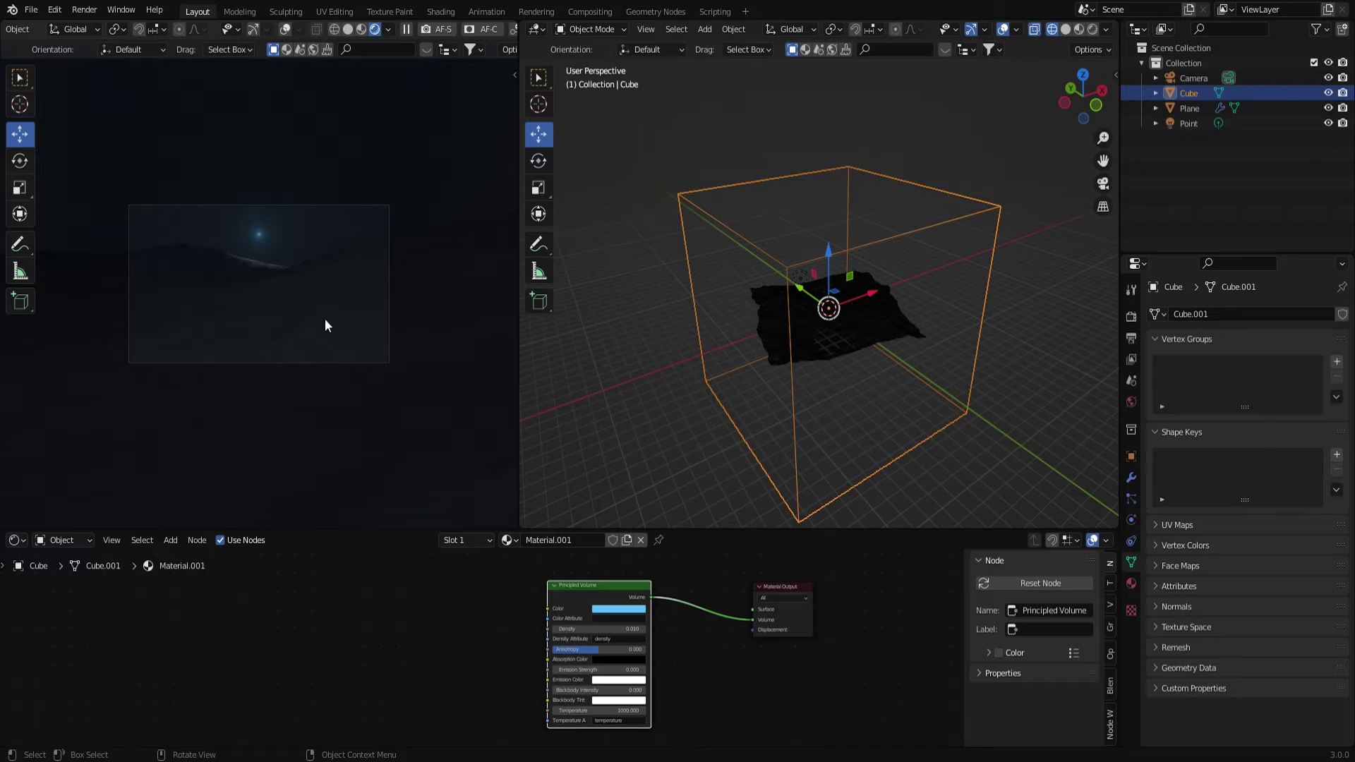
Step: Widen the rendered camera view and select the Point light in the right view
scroll(303, 349, up, 2)
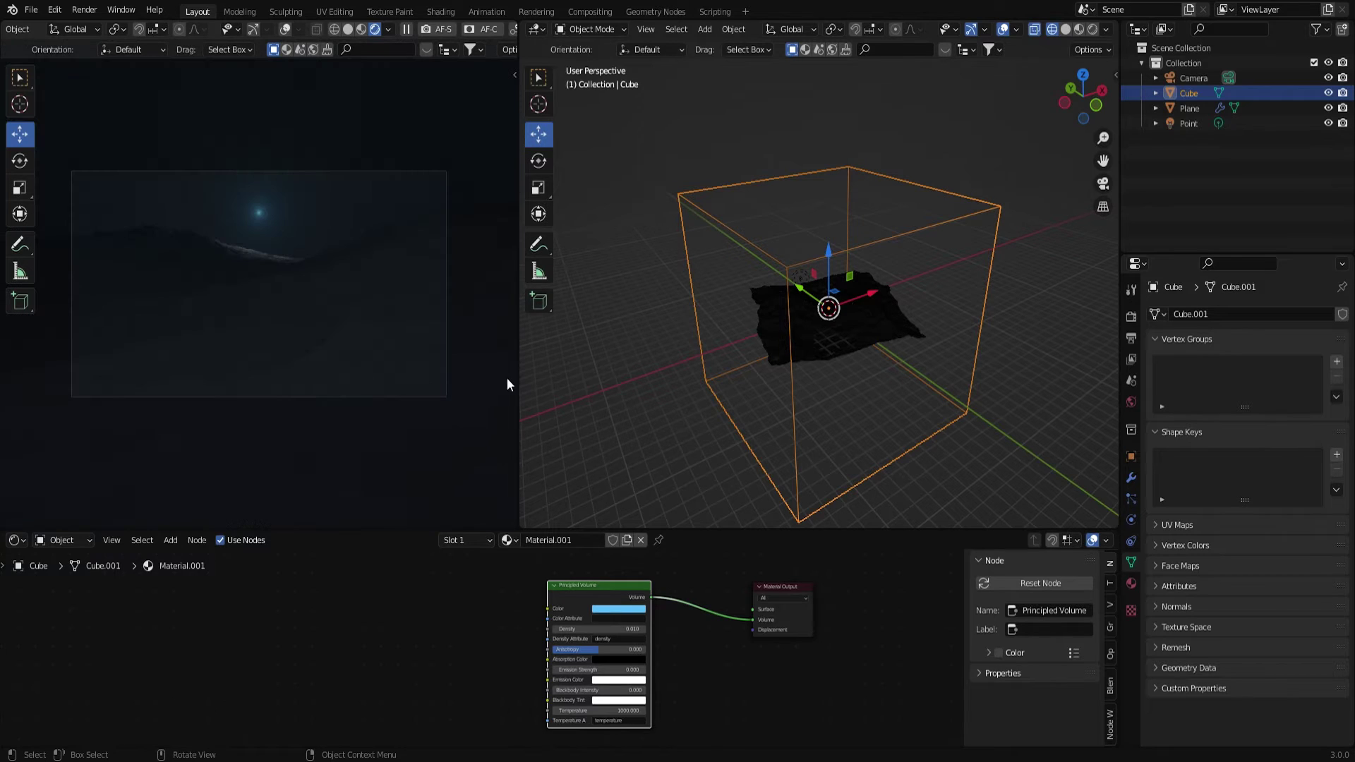
drag(514, 382, 642, 383)
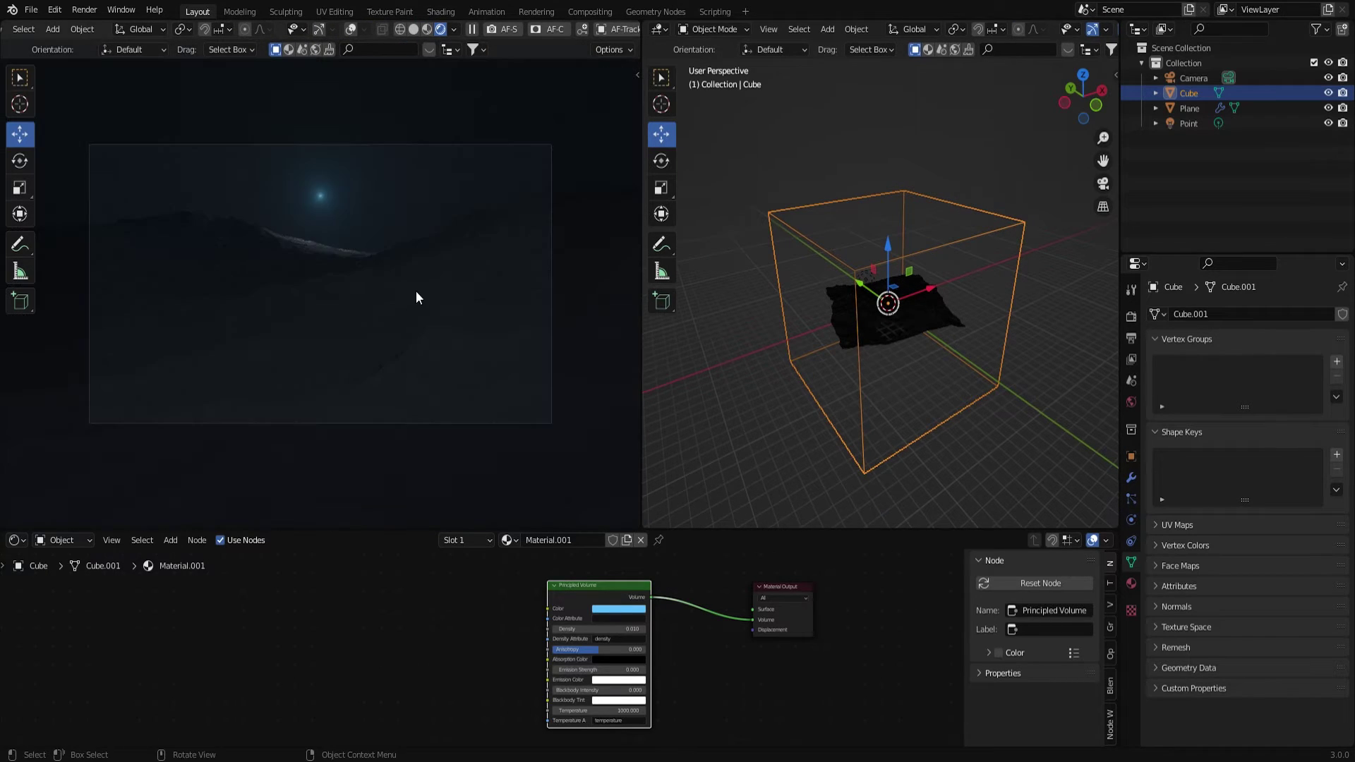
middle_drag(919, 429, 876, 274)
click(858, 281)
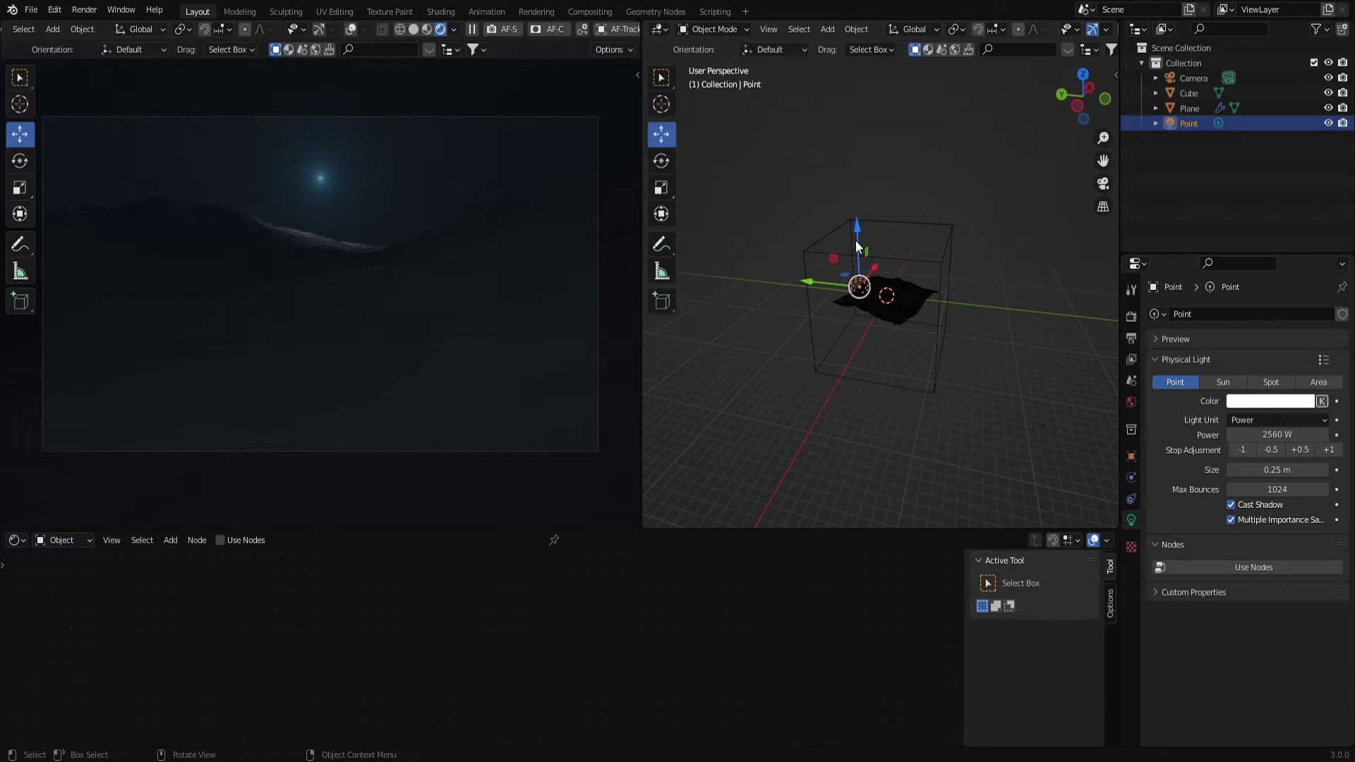
Step: Raise the Point light's power stop by stop until it reads 81920 W
click(1331, 451)
click(1331, 451)
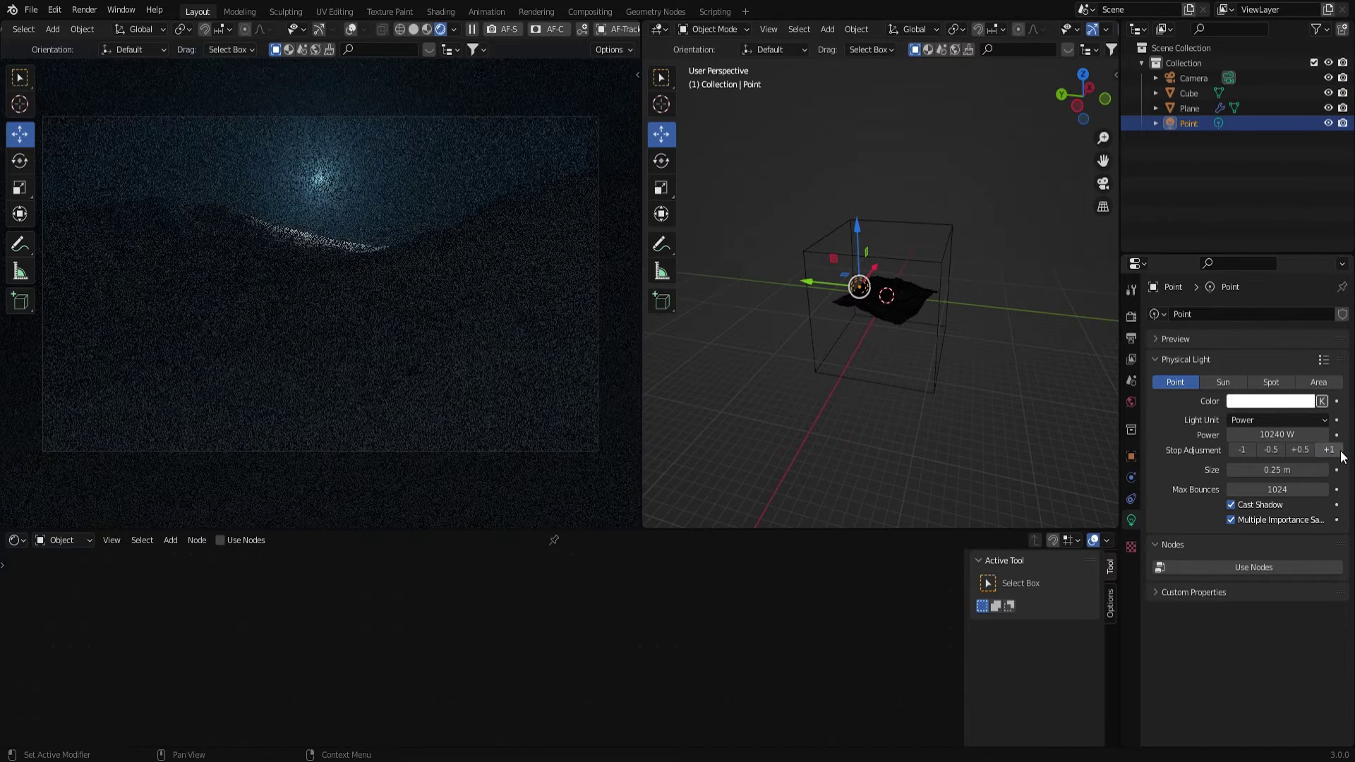
click(1339, 452)
click(1339, 452)
click(1331, 450)
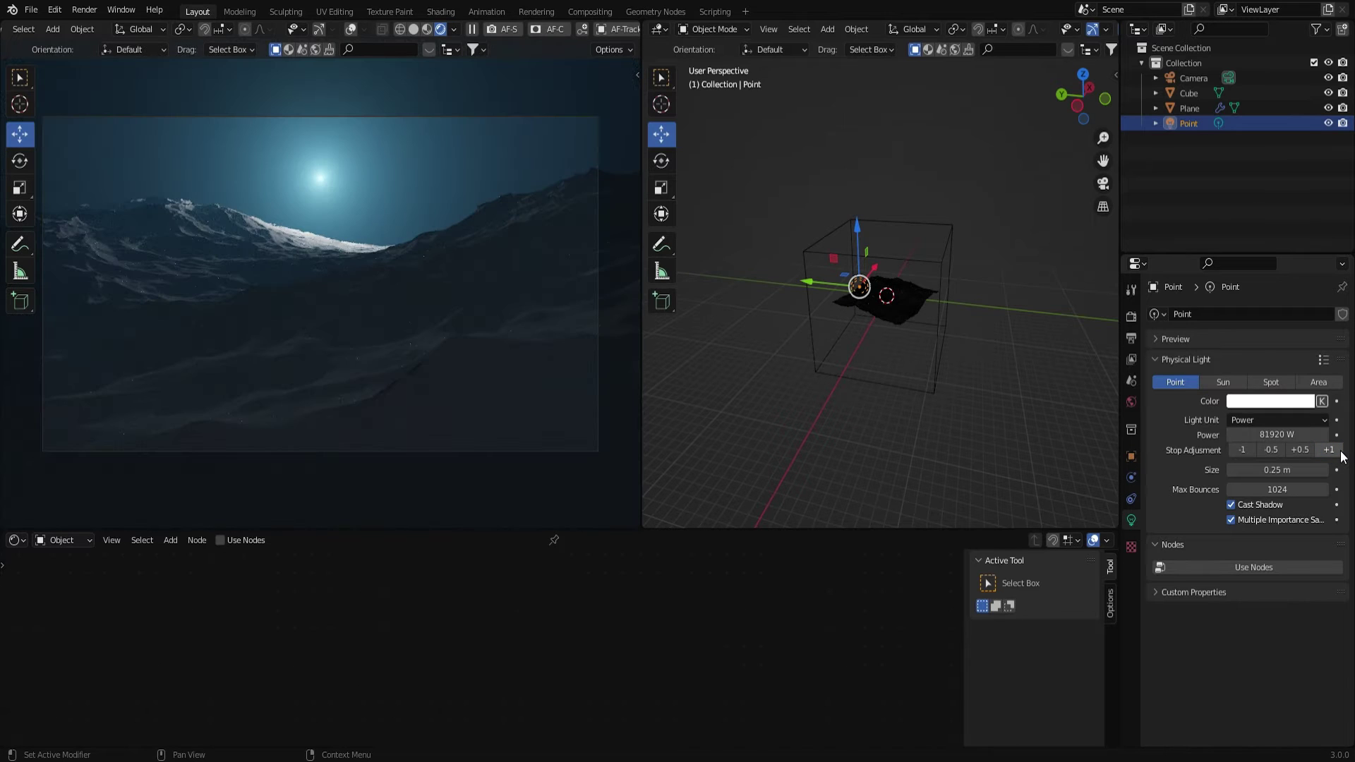
scroll(1036, 436, up, 5)
middle_drag(983, 427, 958, 393)
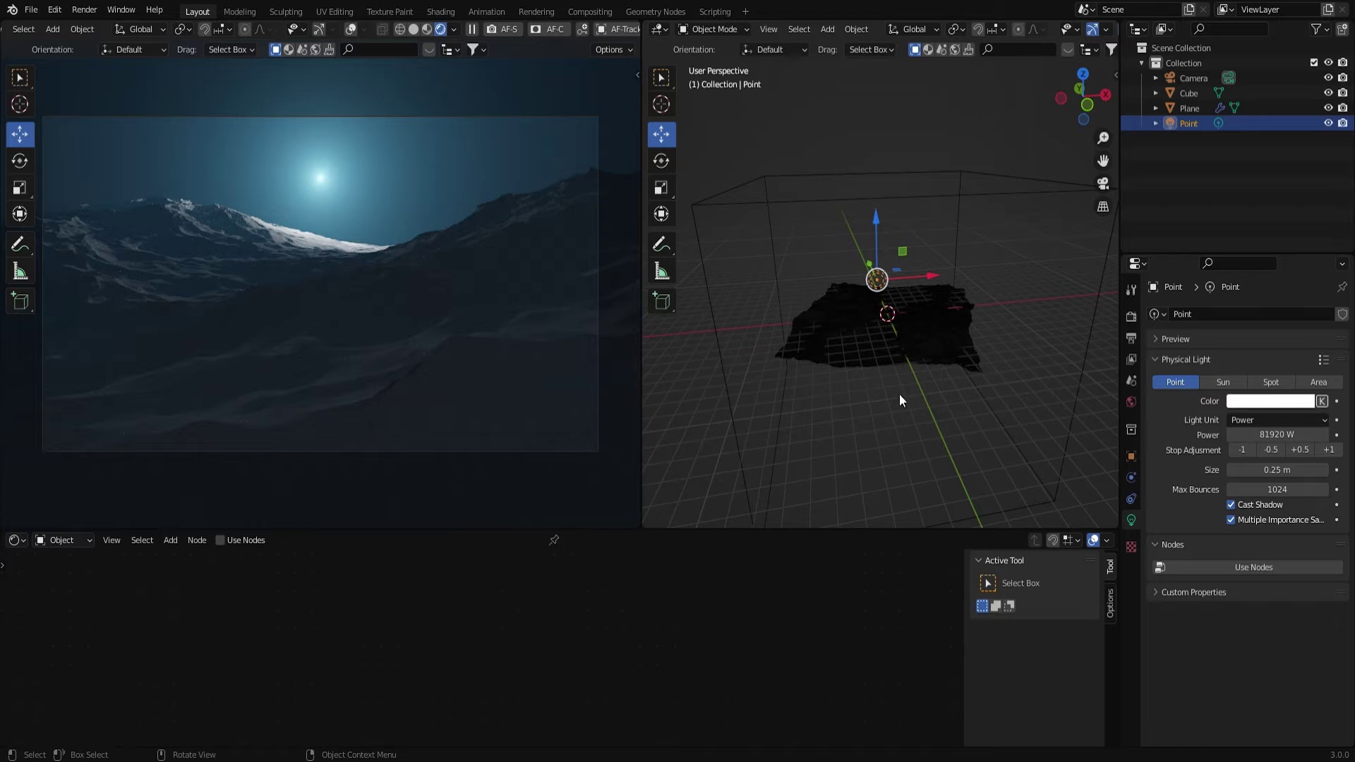
click(917, 346)
Step: Select the ocean plane, give it a new material, and delete its Principled BSDF
click(918, 345)
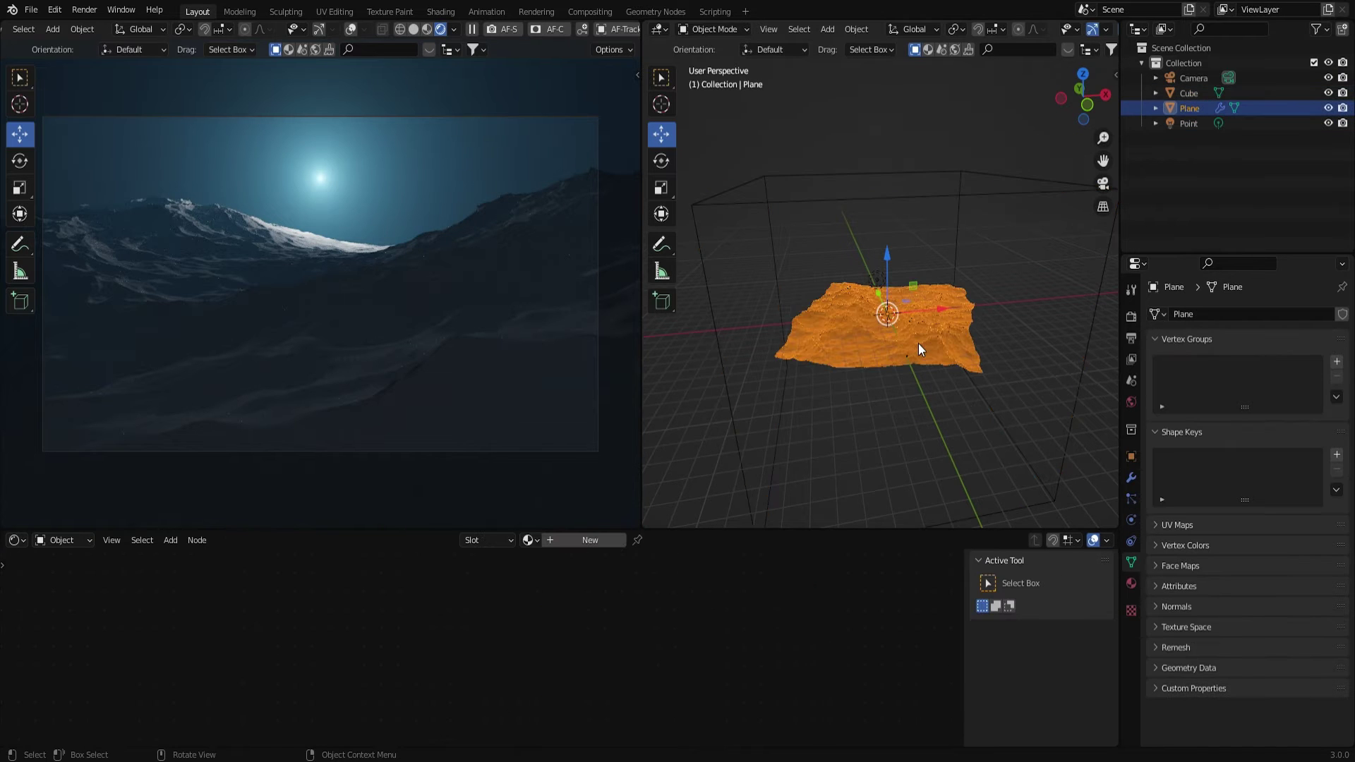
middle_drag(862, 387, 881, 399)
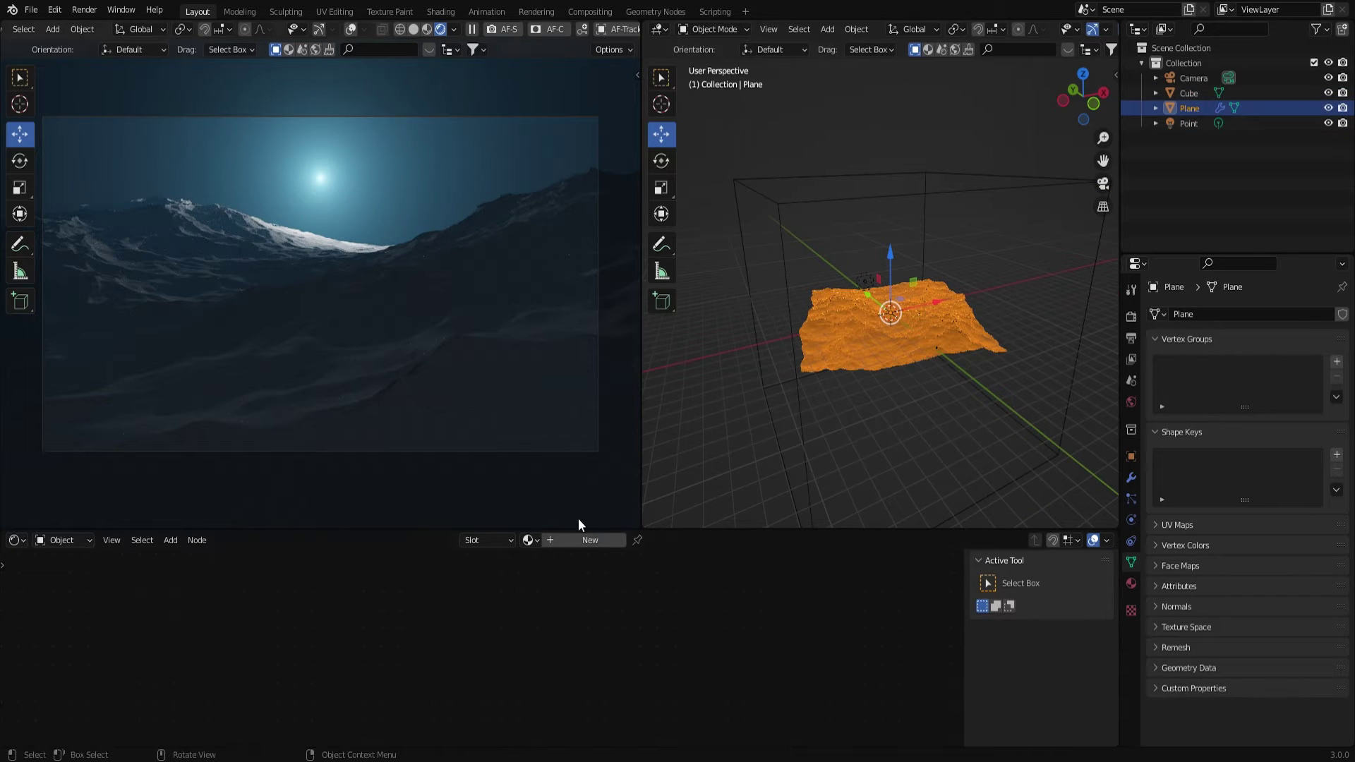
click(594, 544)
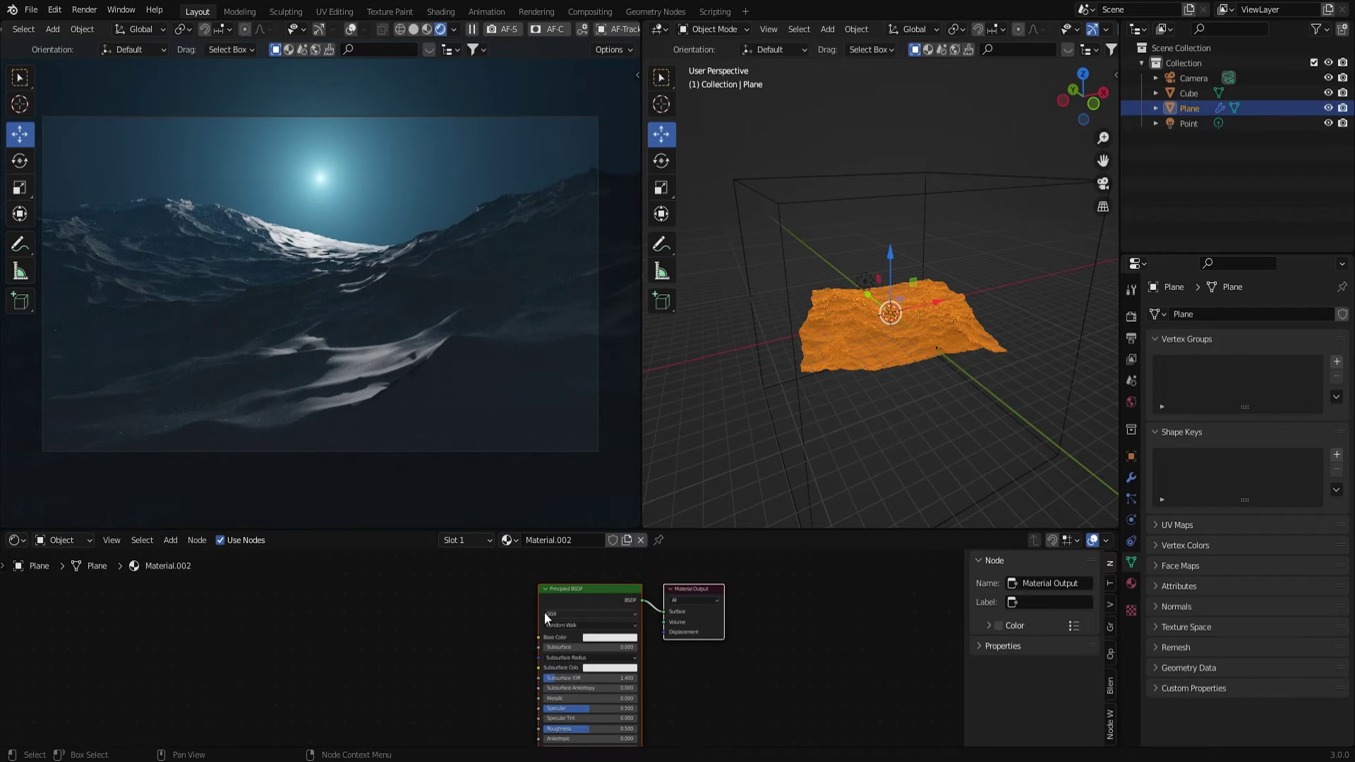
click(586, 591)
key(x)
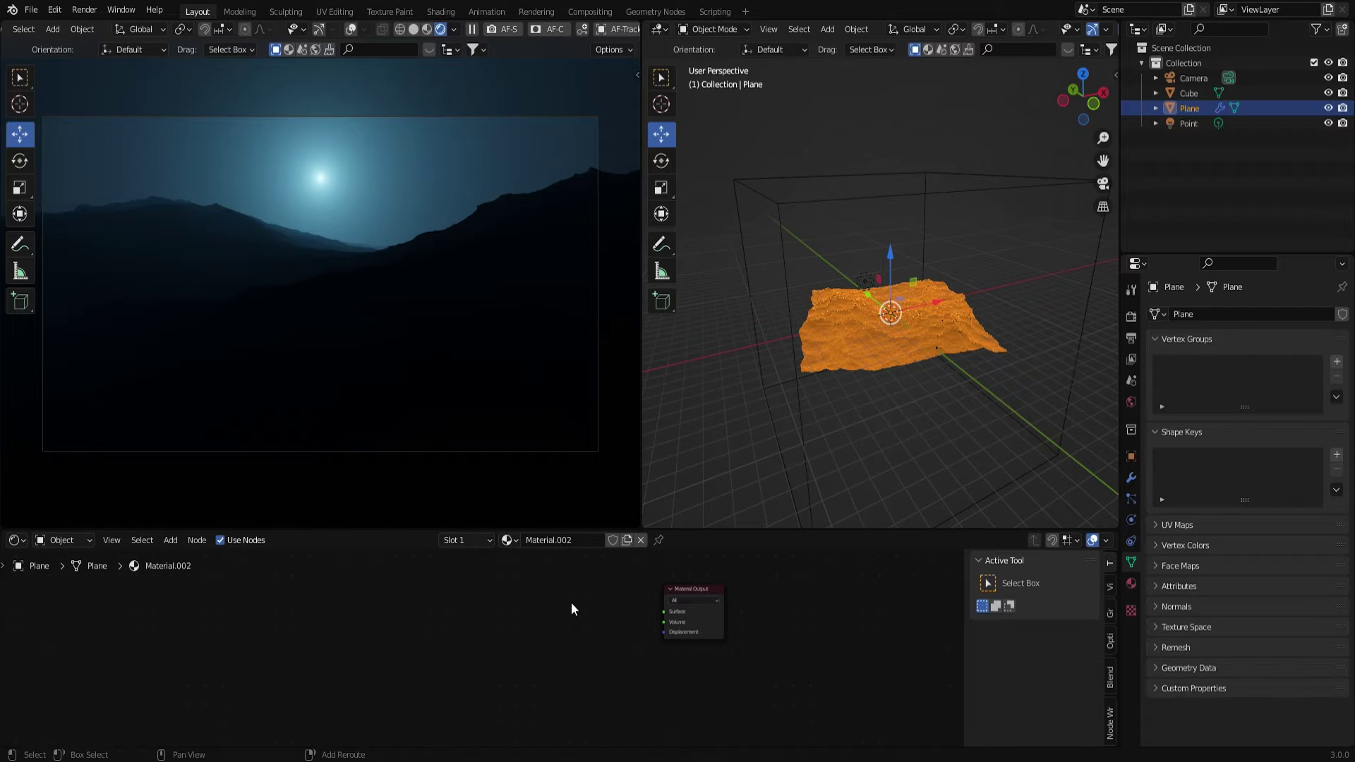
Step: Add a Glass BSDF node and connect it to the Material Output Surface
key(shift+a)
click(555, 583)
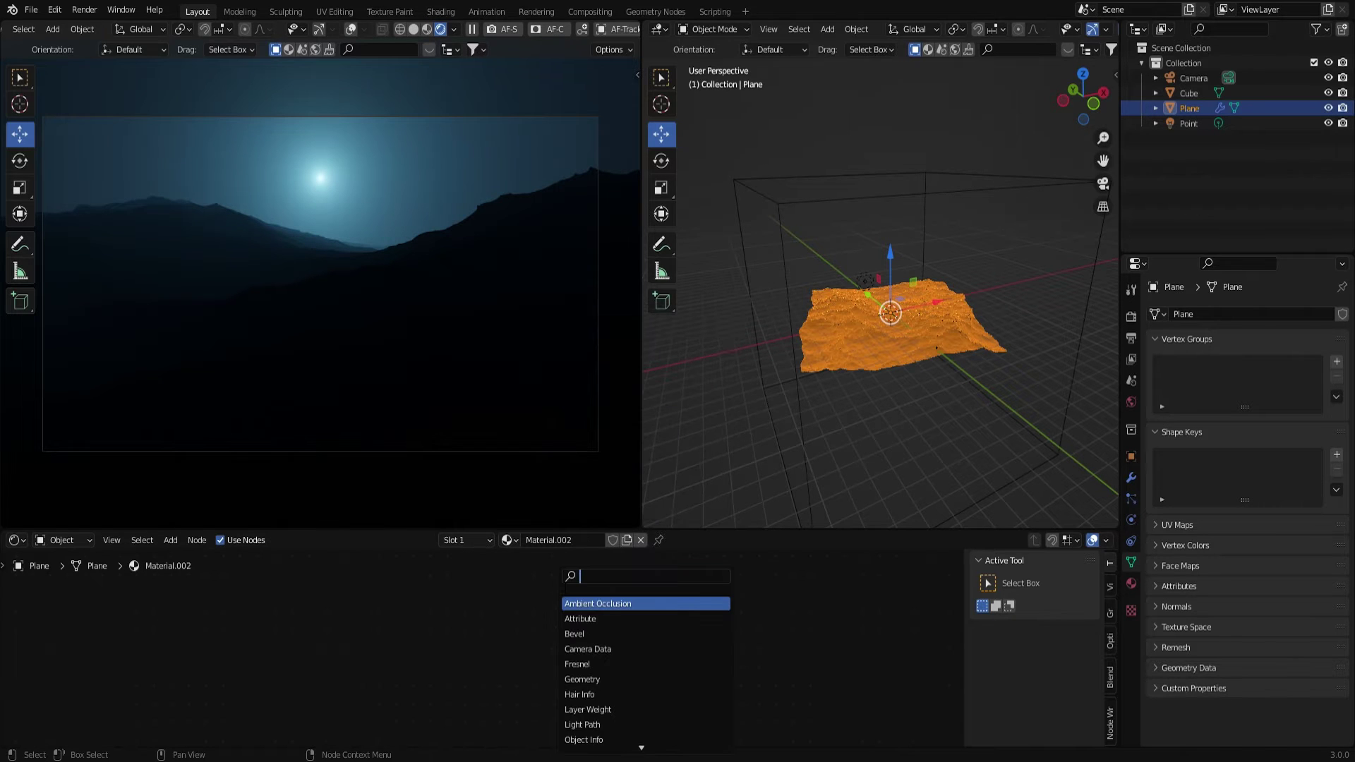
text(g)
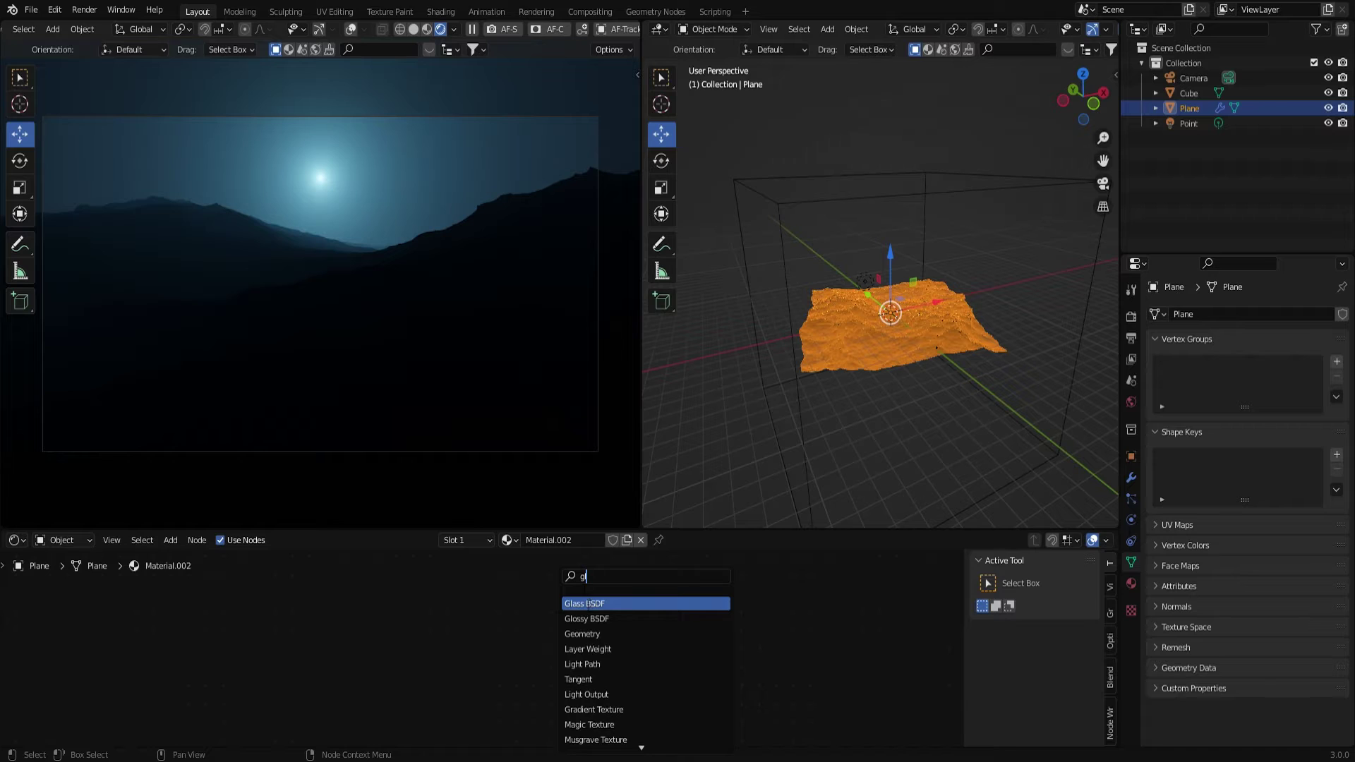
click(587, 604)
click(609, 624)
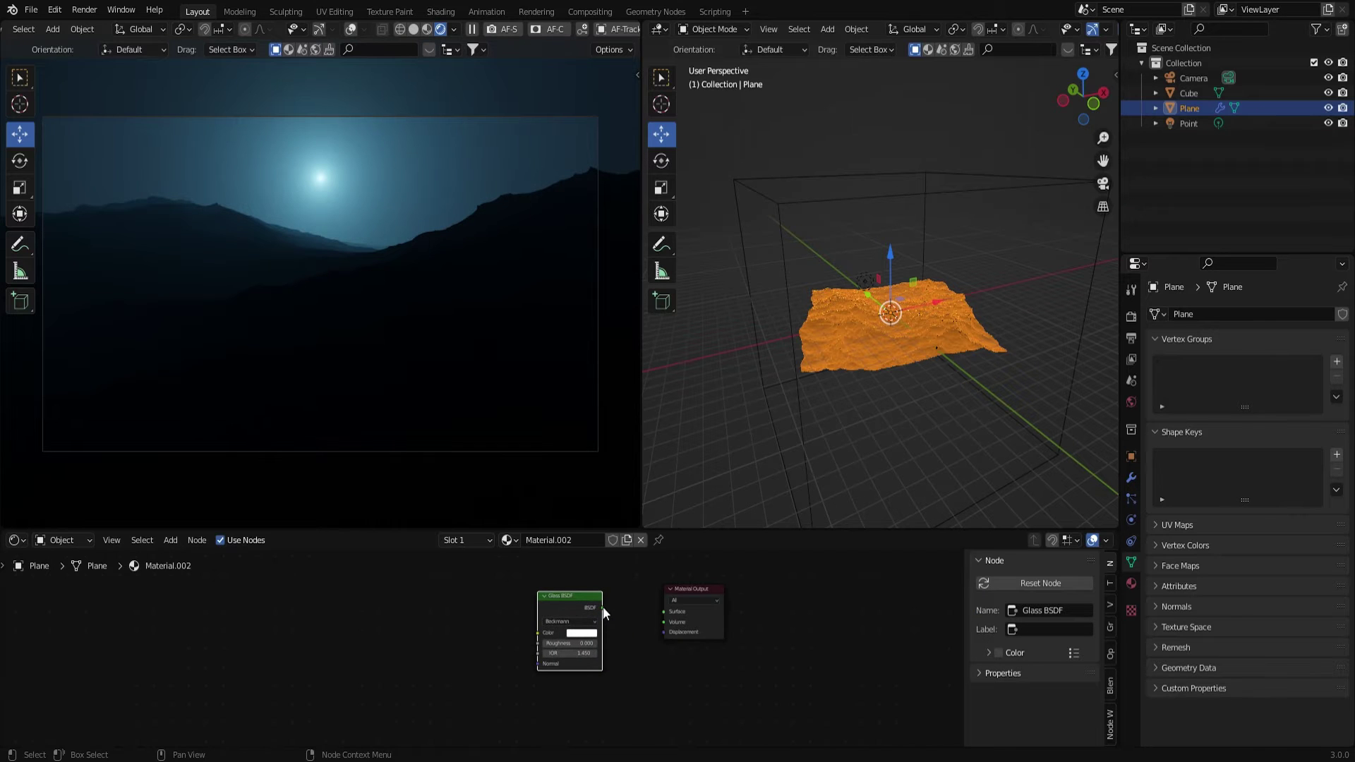
drag(603, 607, 677, 617)
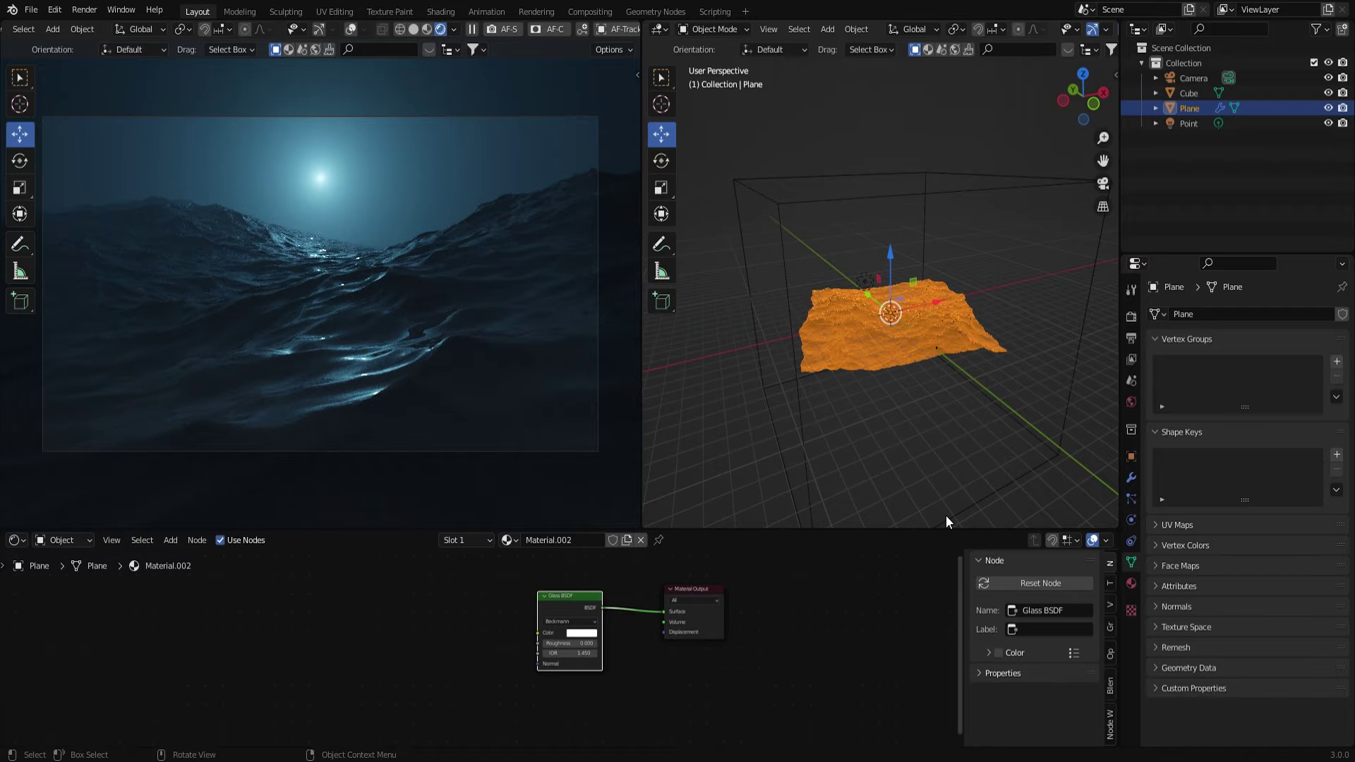
middle_drag(955, 339, 895, 365)
drag(942, 319, 964, 313)
Step: Select the camera and move it along two axes to reframe the shot
click(896, 360)
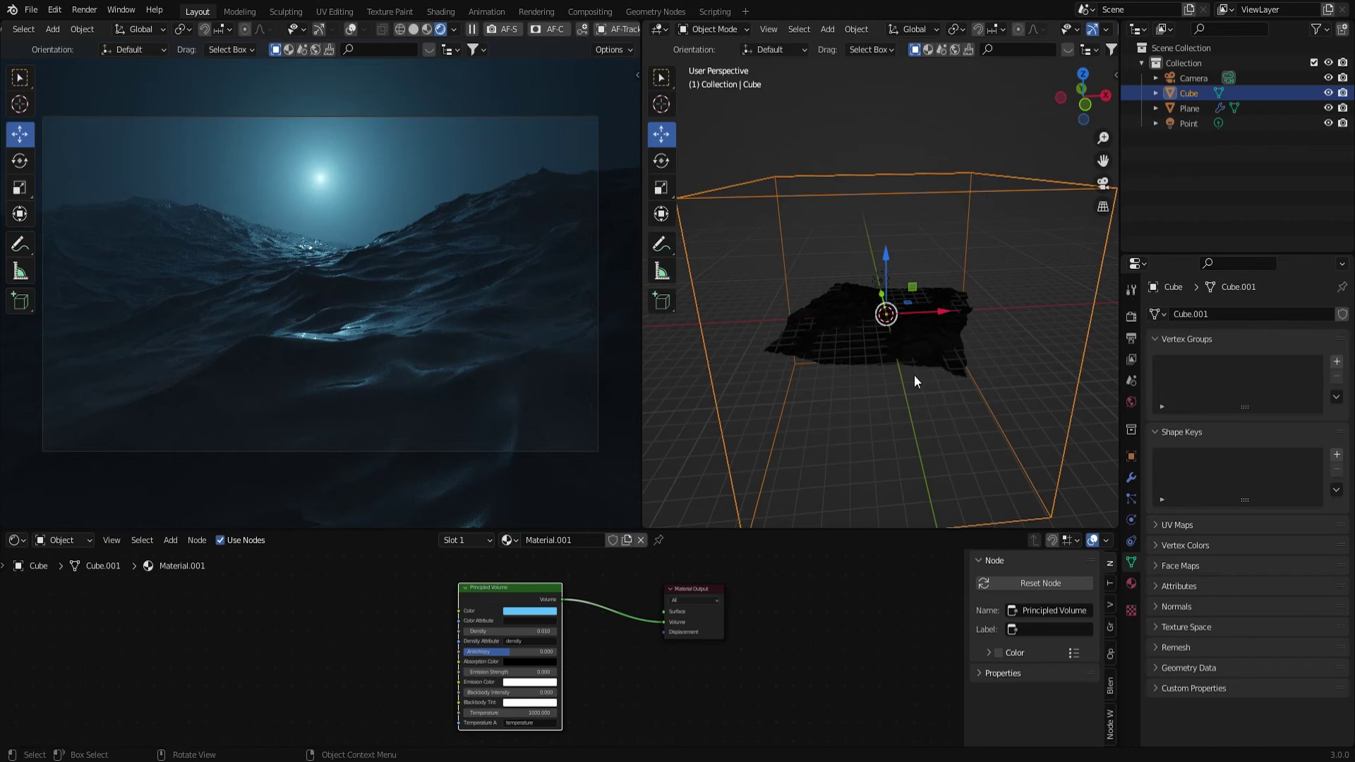
middle_drag(913, 375, 967, 346)
scroll(1056, 385, up, 4)
click(960, 346)
drag(1004, 333, 970, 254)
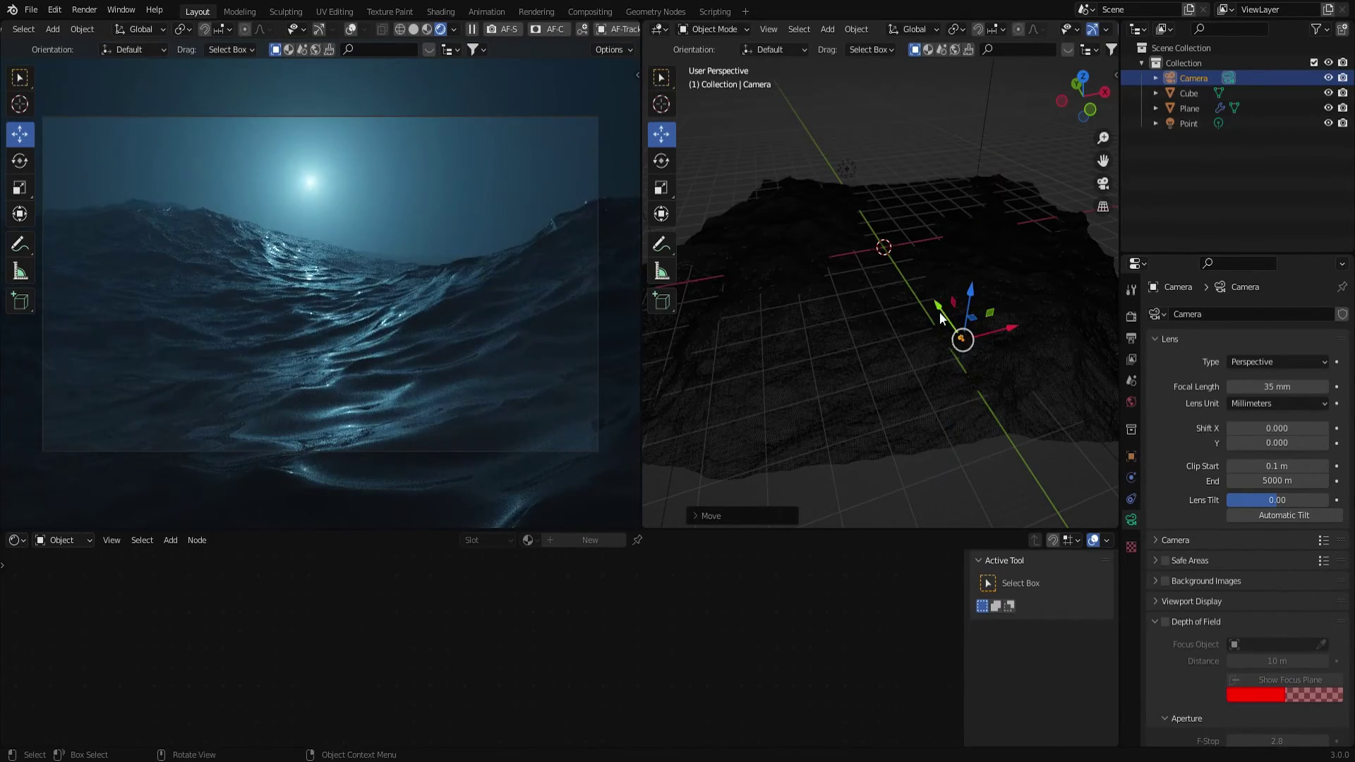
drag(962, 332, 1001, 379)
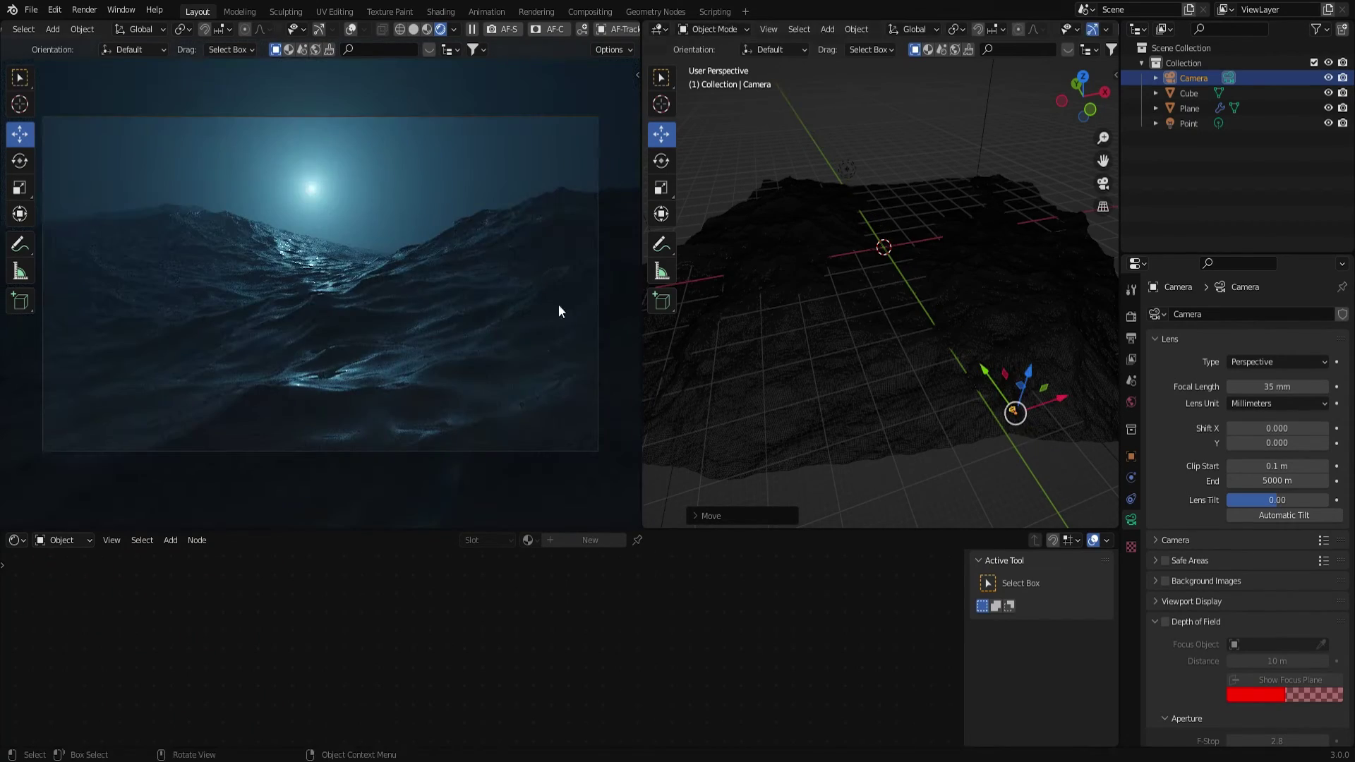
Step: Rotate the ocean plane about Z by roughly 14.5° with the Rotate tool
click(662, 161)
click(812, 301)
drag(857, 272, 828, 297)
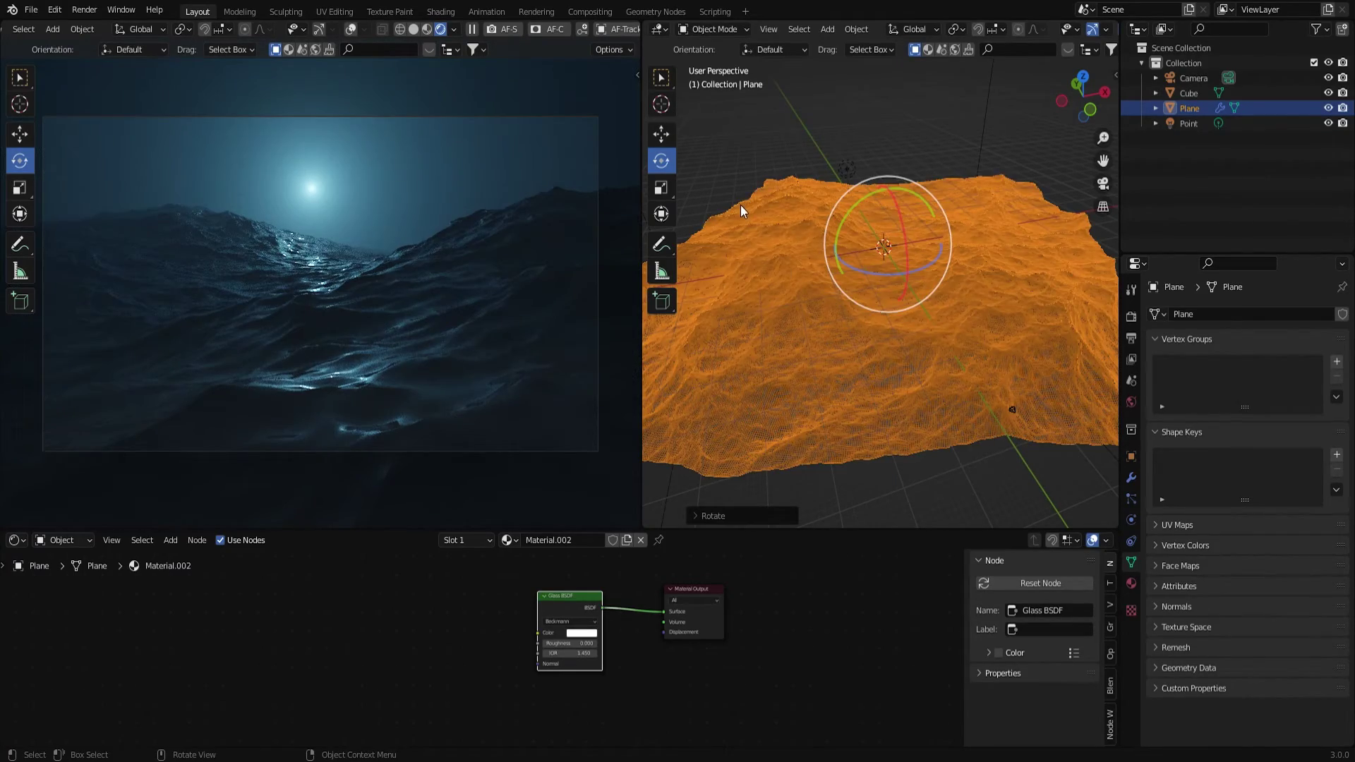
middle_drag(870, 449, 868, 413)
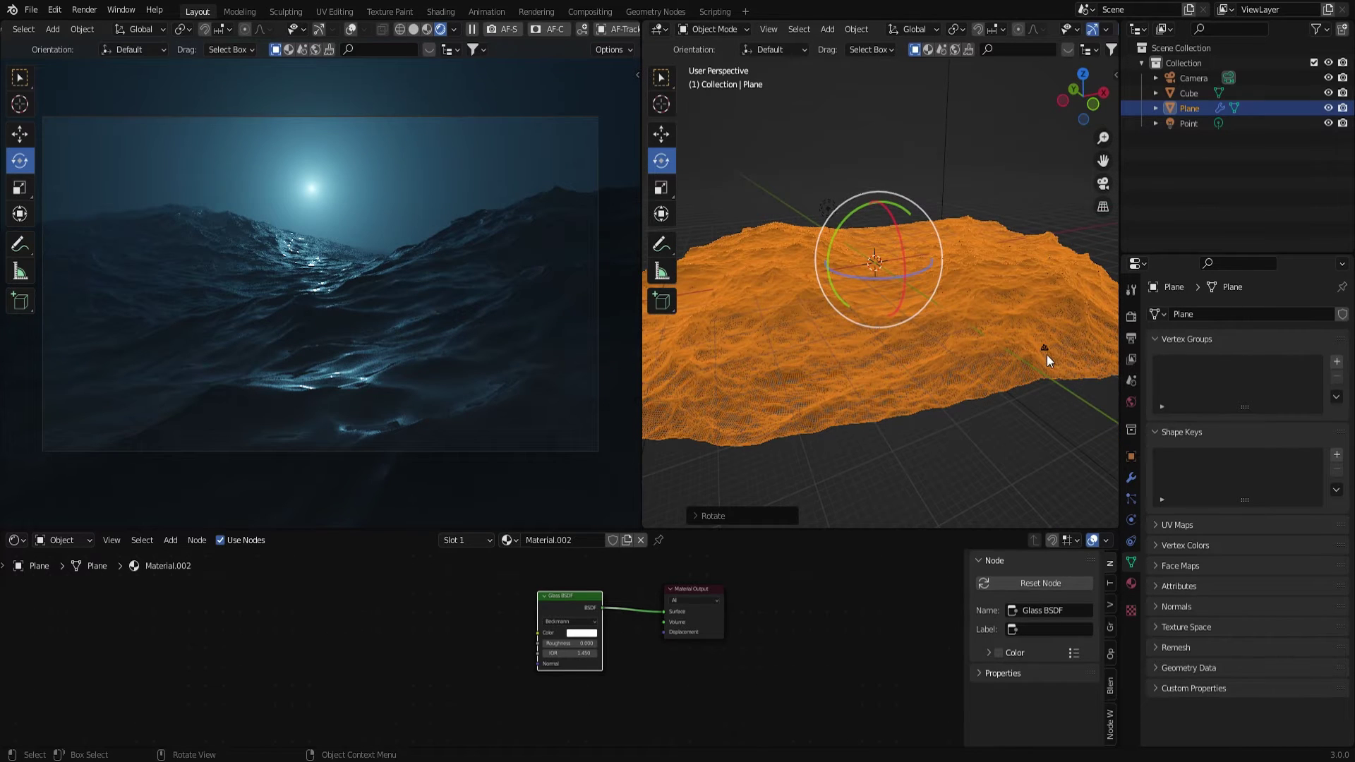
click(1045, 350)
middle_drag(1044, 350, 951, 452)
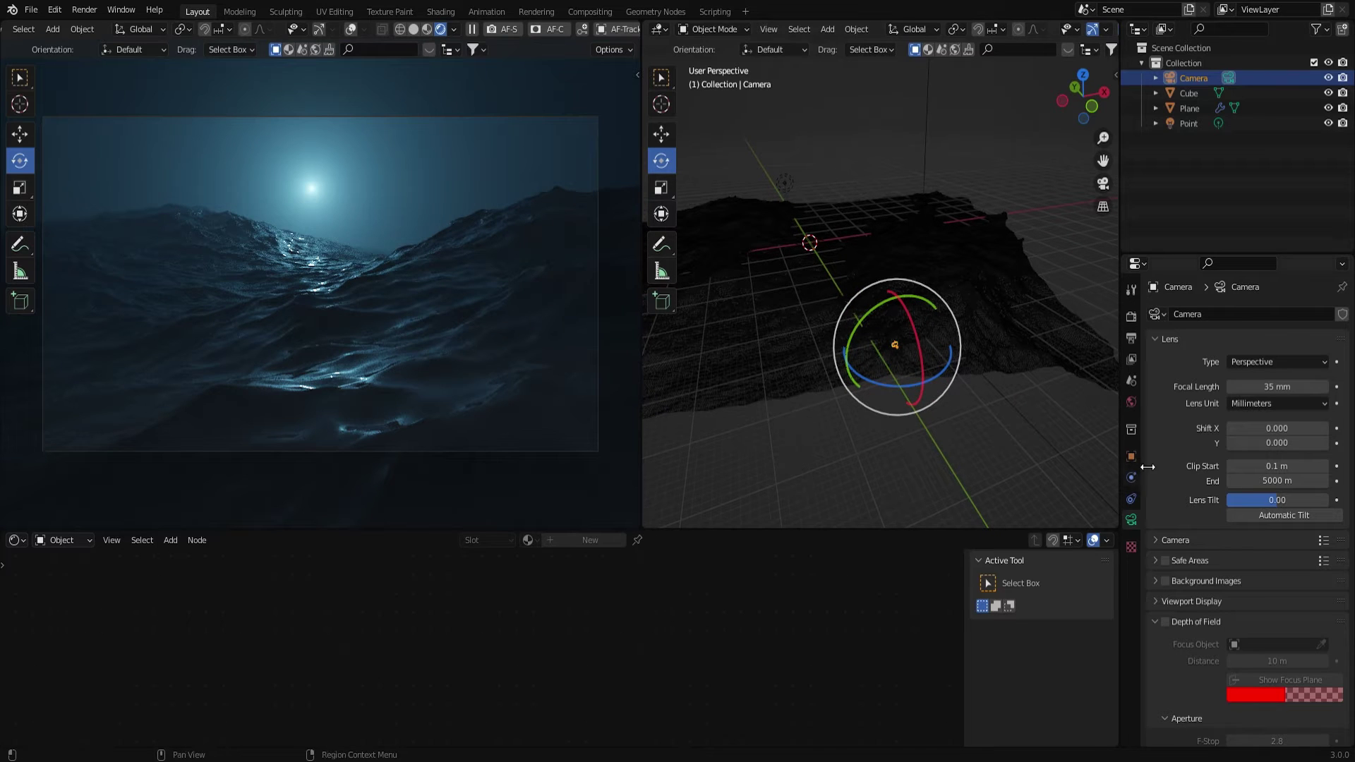
middle_drag(964, 412, 876, 335)
key(shift+a)
Step: Add a Plain Axes empty to the scene and frame it in the view
mouse_move(862, 345)
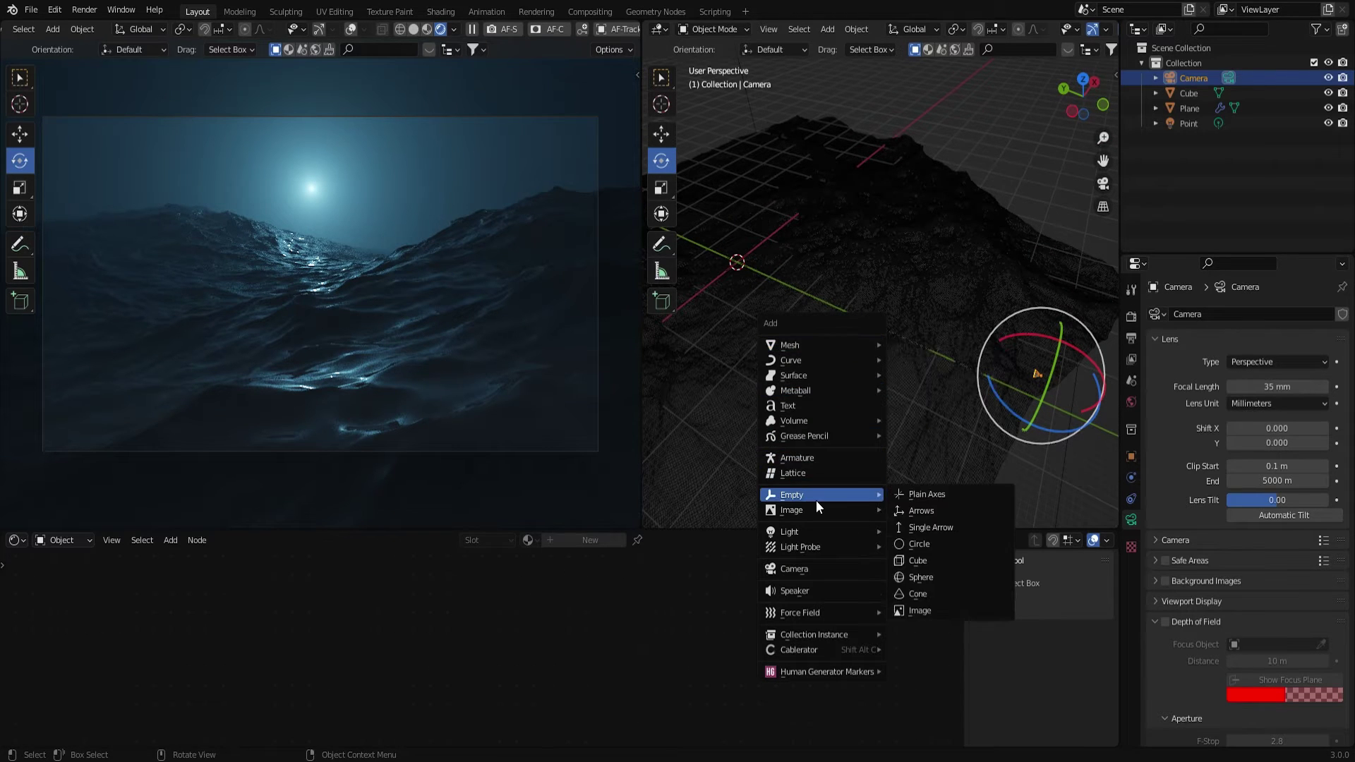
click(917, 495)
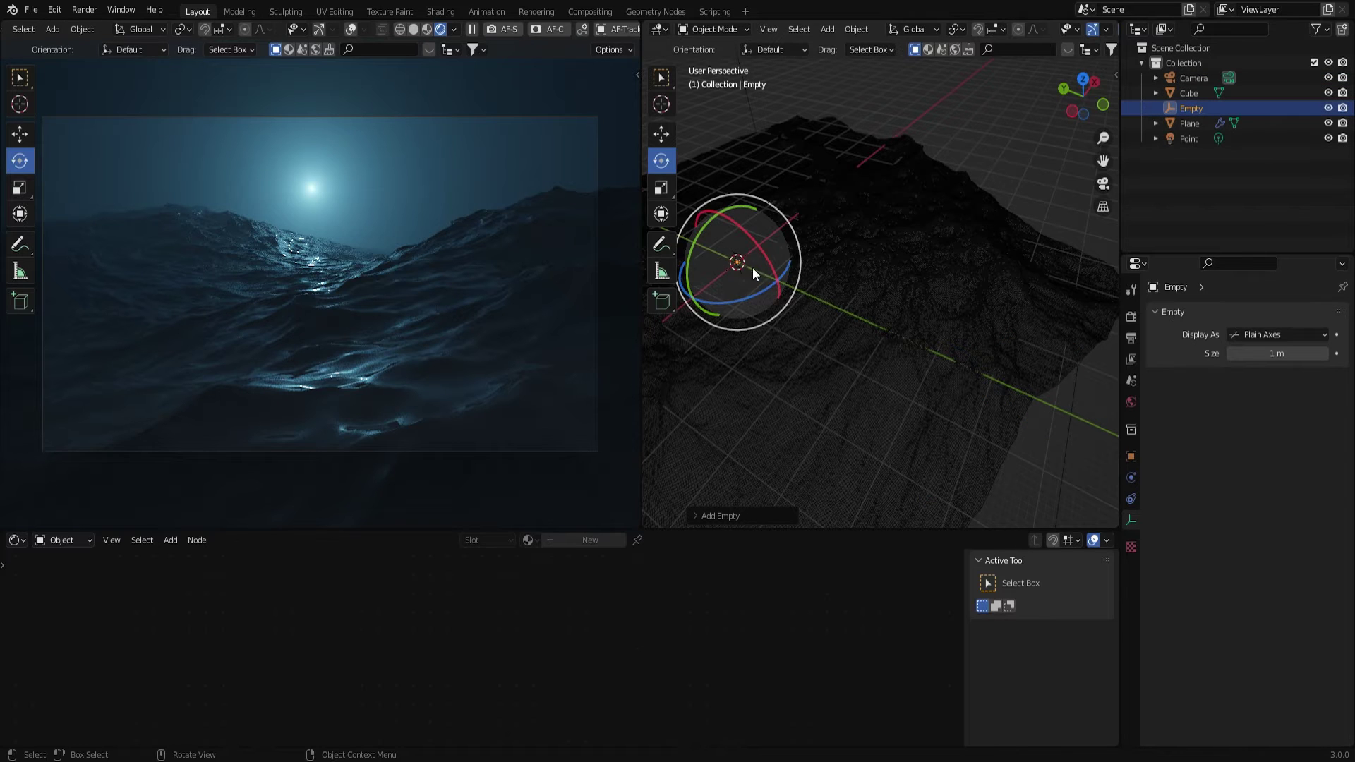
shift+middle_drag(722, 266, 873, 262)
scroll(680, 246, up, 4)
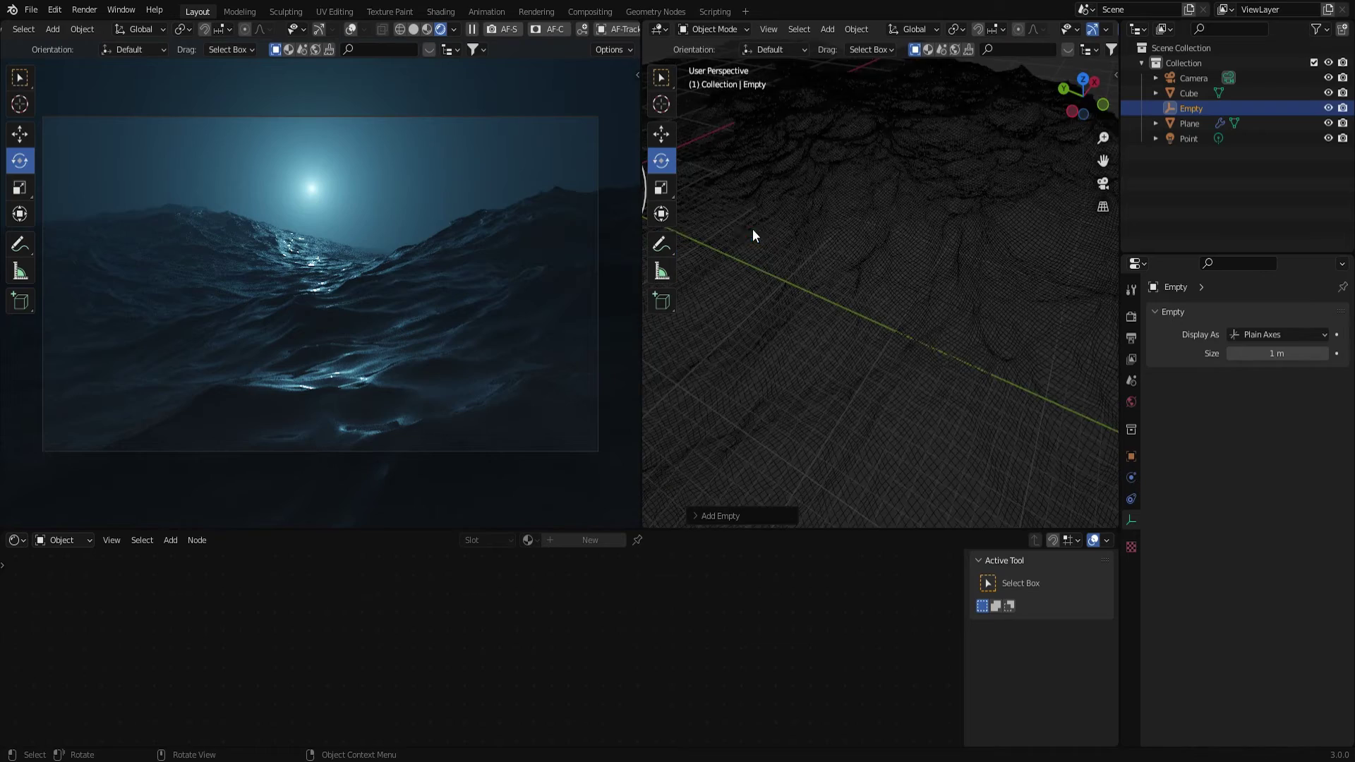
shift+middle_drag(752, 229, 782, 213)
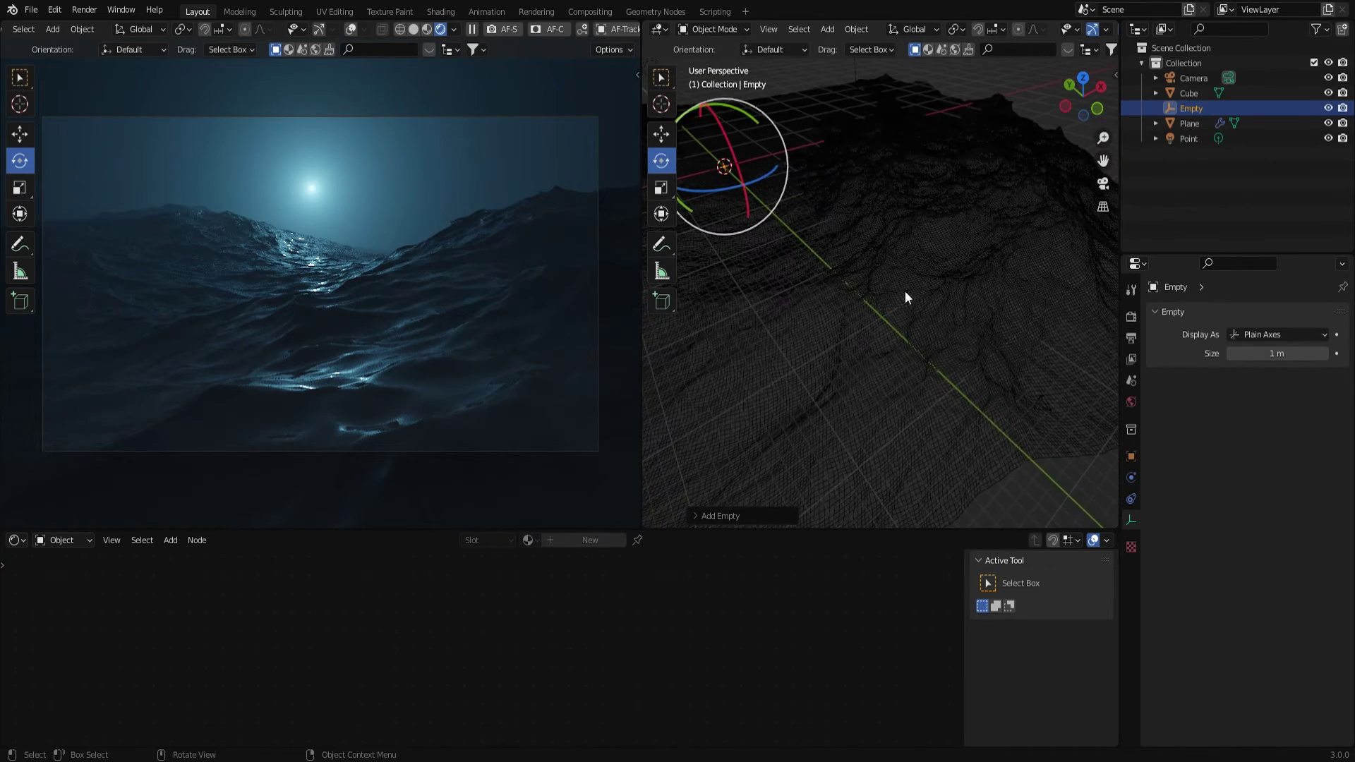
Step: Select the camera and centre the view on it
click(1052, 416)
key(KP_Decimal)
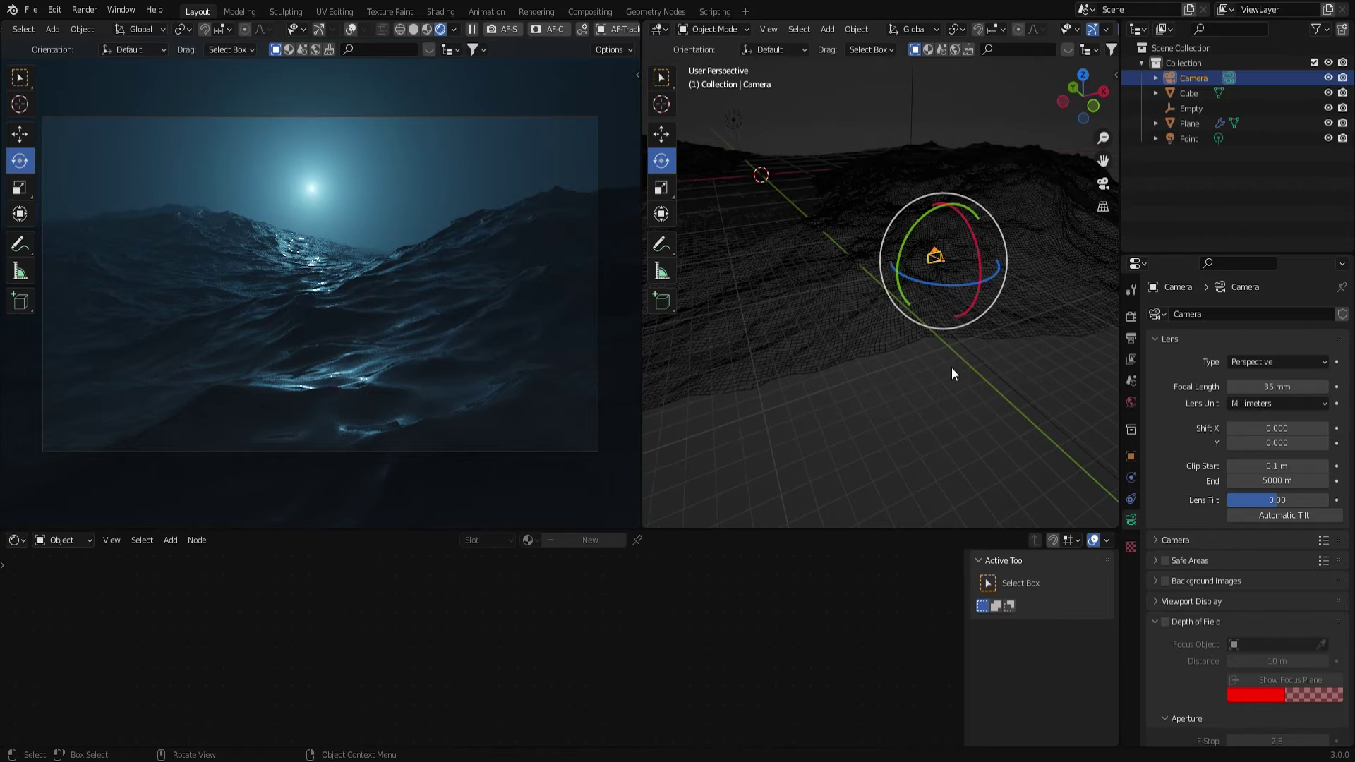
scroll(1181, 484, down, 5)
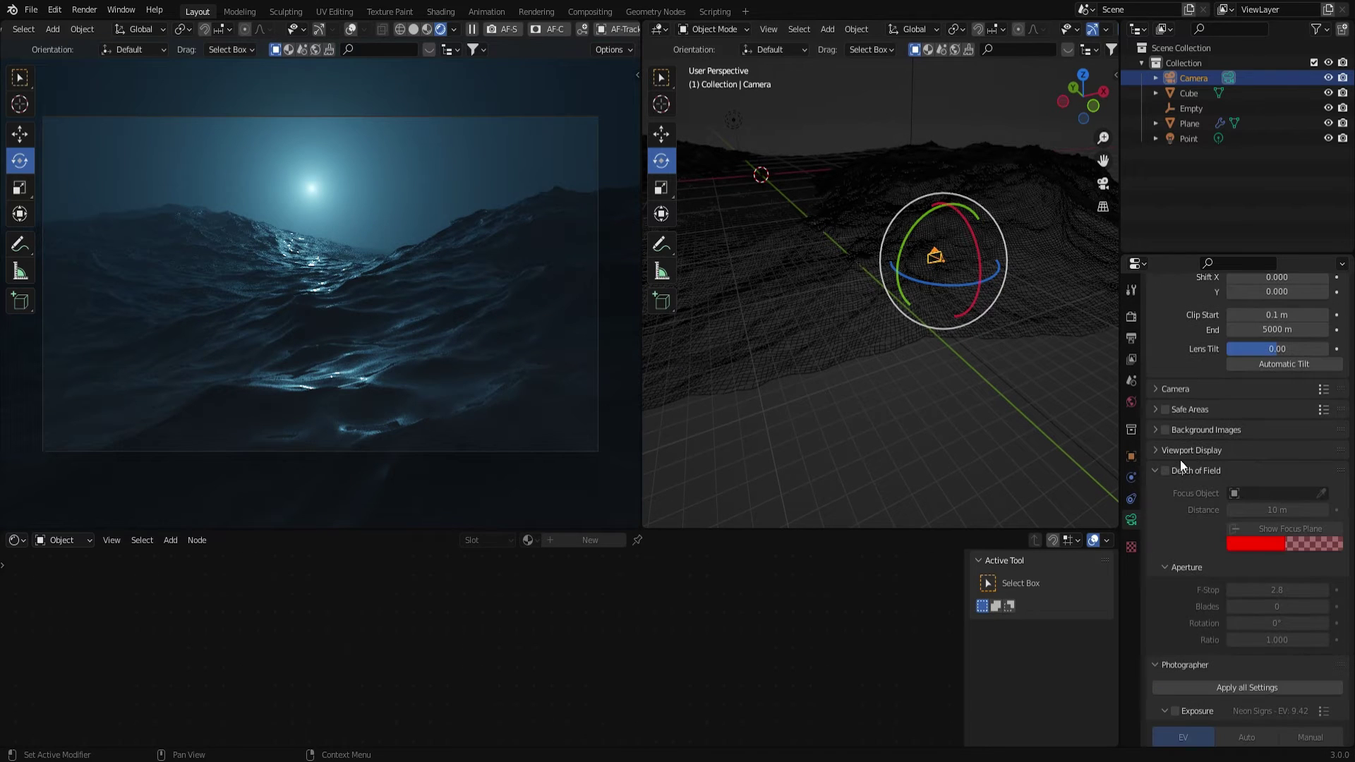
Step: Enable camera depth of field, focus it on the Empty, and set F-Stop to 1.2
click(1165, 471)
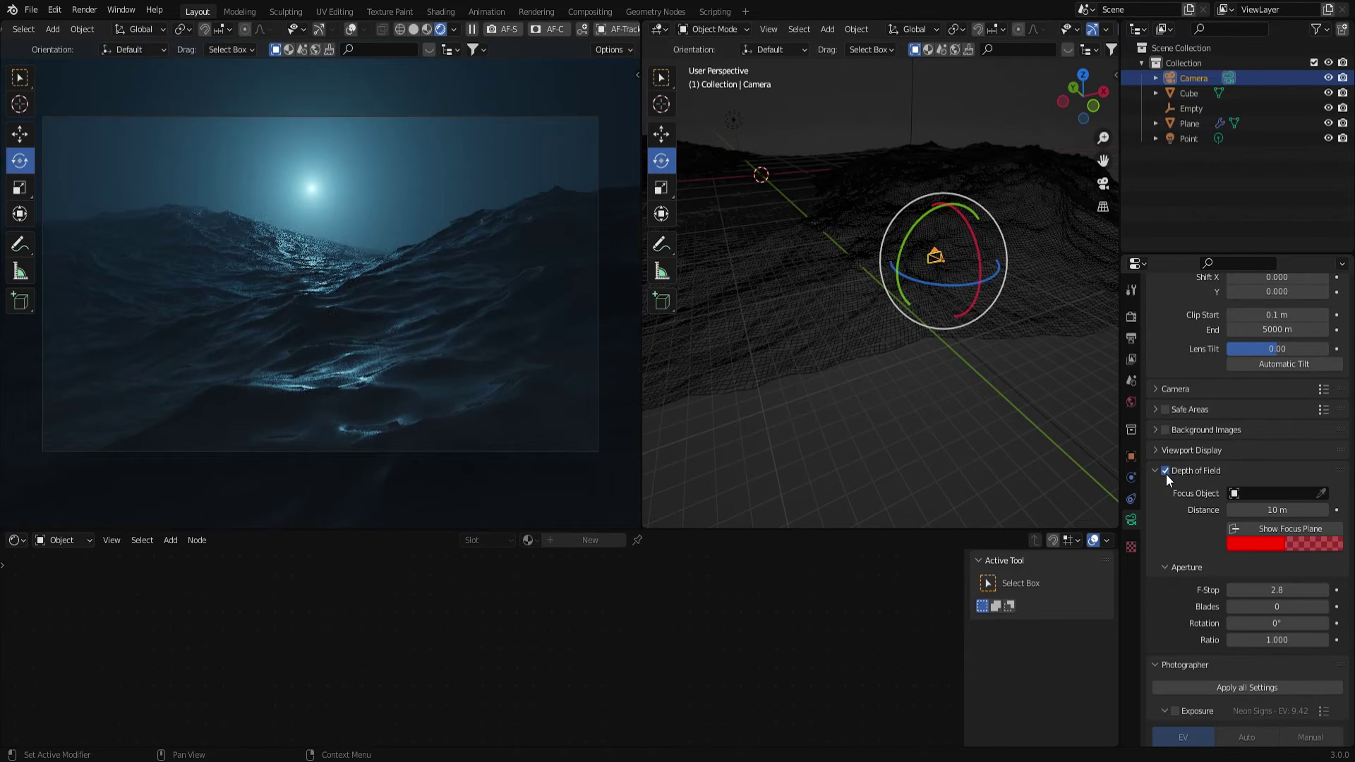
click(1322, 493)
click(1189, 109)
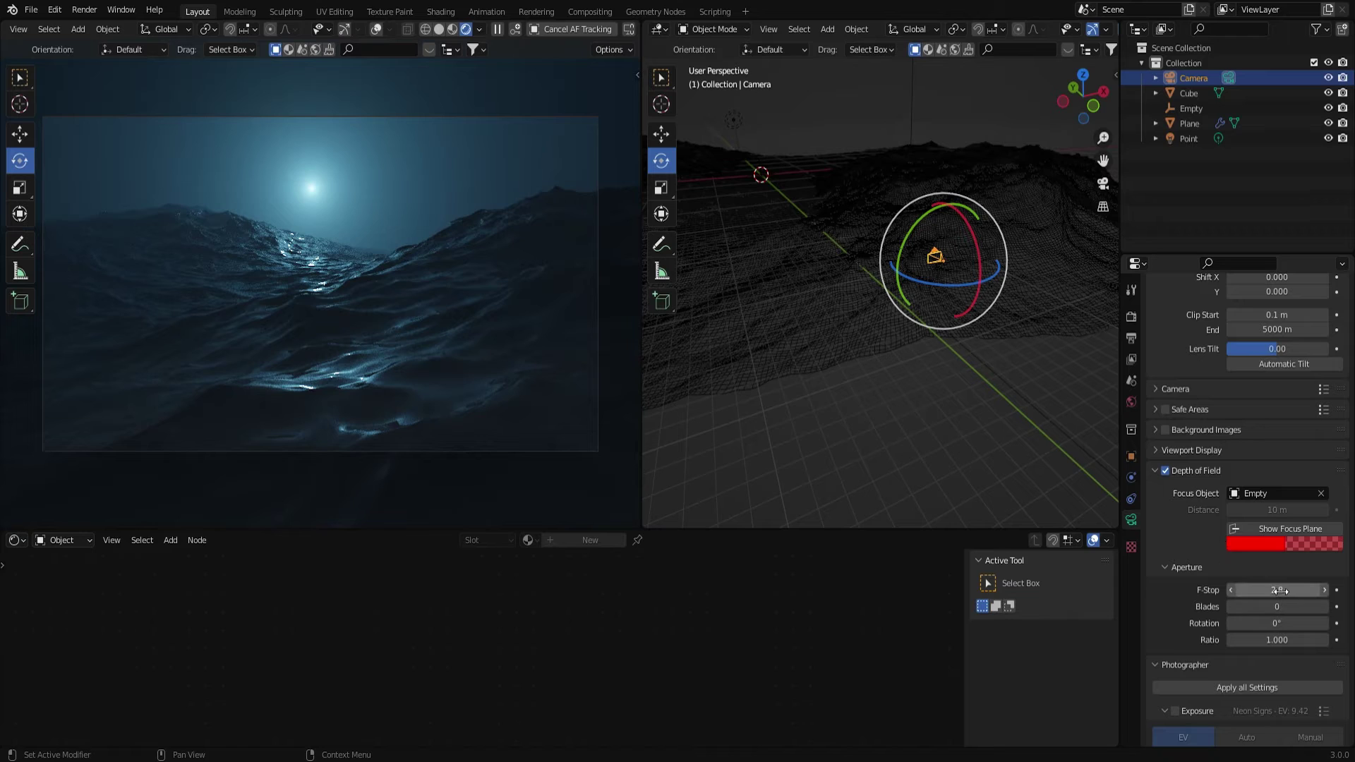
drag(1280, 591, 1271, 591)
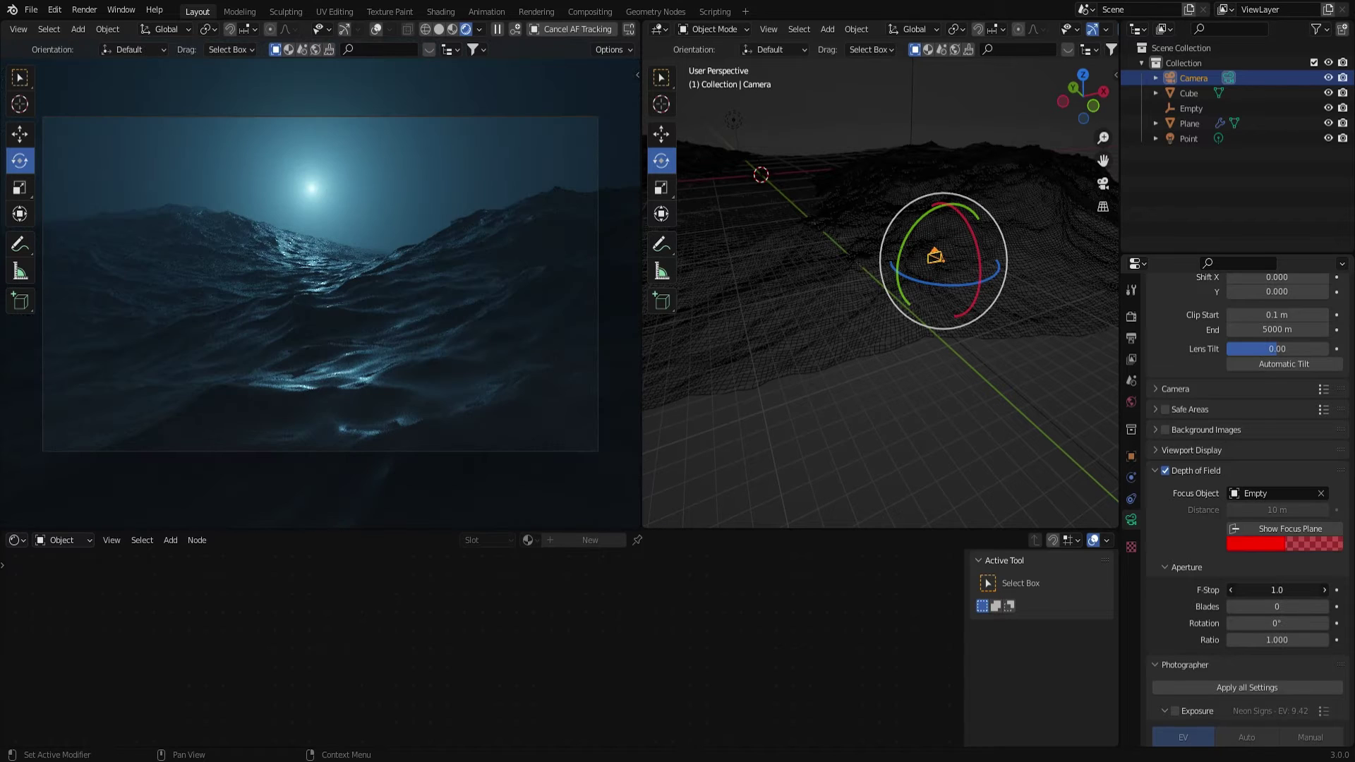
mouse_move(1277, 590)
mouse_down()
mouse_move(1263, 590)
mouse_move(1282, 590)
mouse_up()
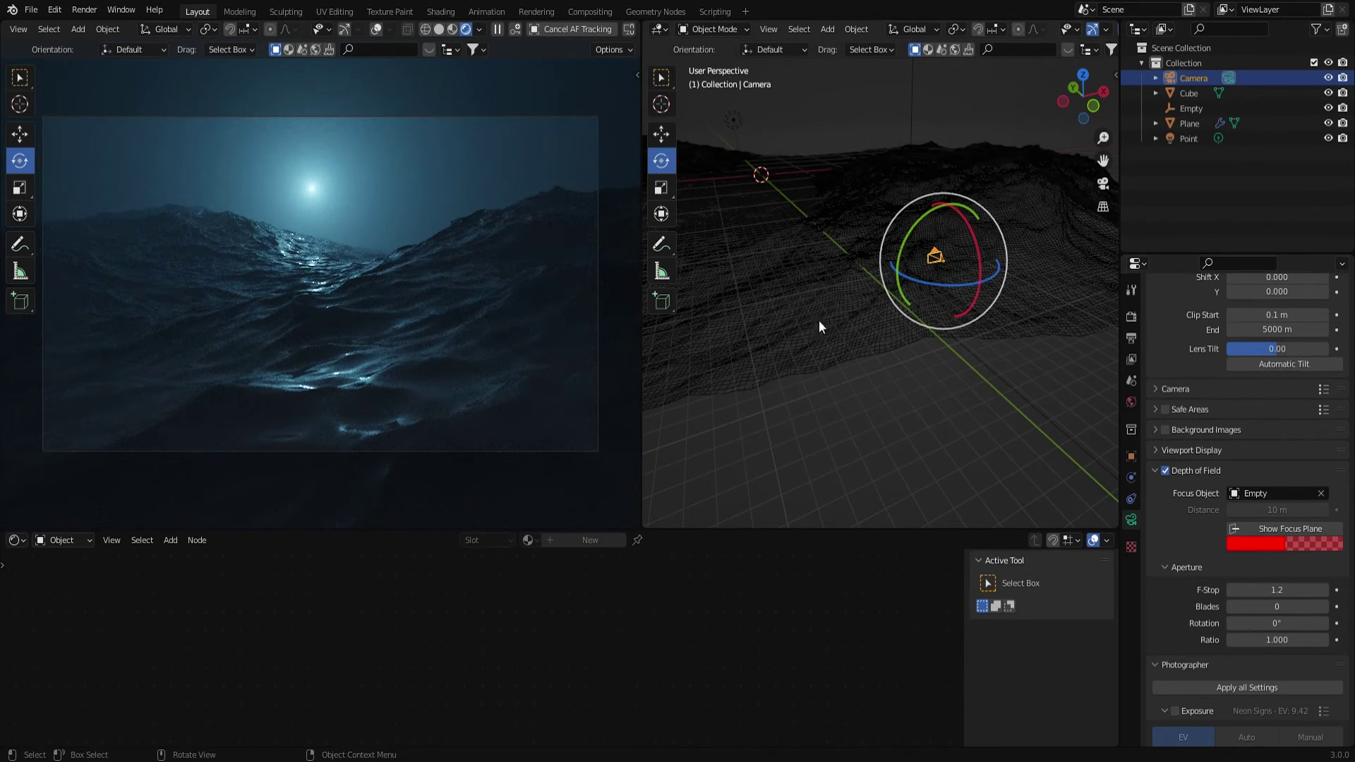
middle_drag(818, 319, 1018, 260)
Step: Select the focus Empty and start sliding it along the Y axis
click(1020, 251)
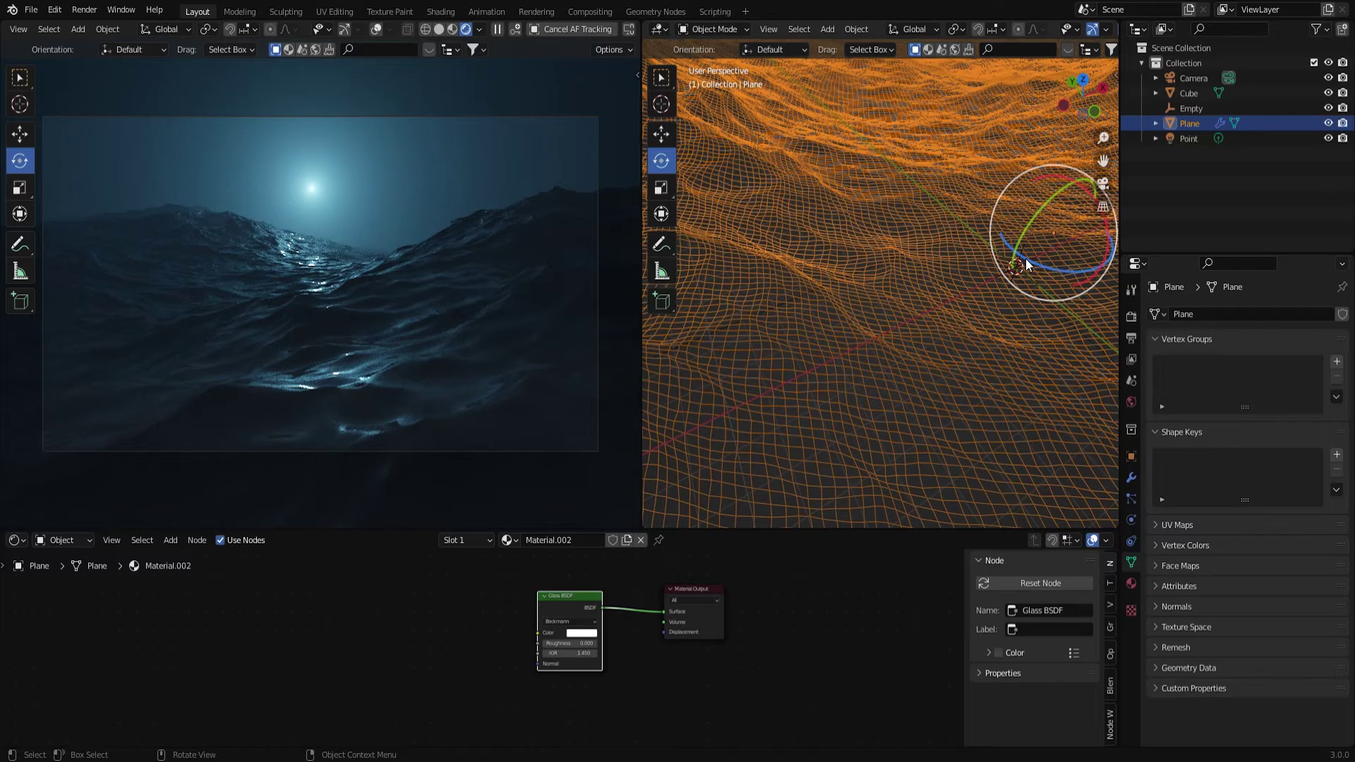
click(1190, 109)
key(KP_Decimal)
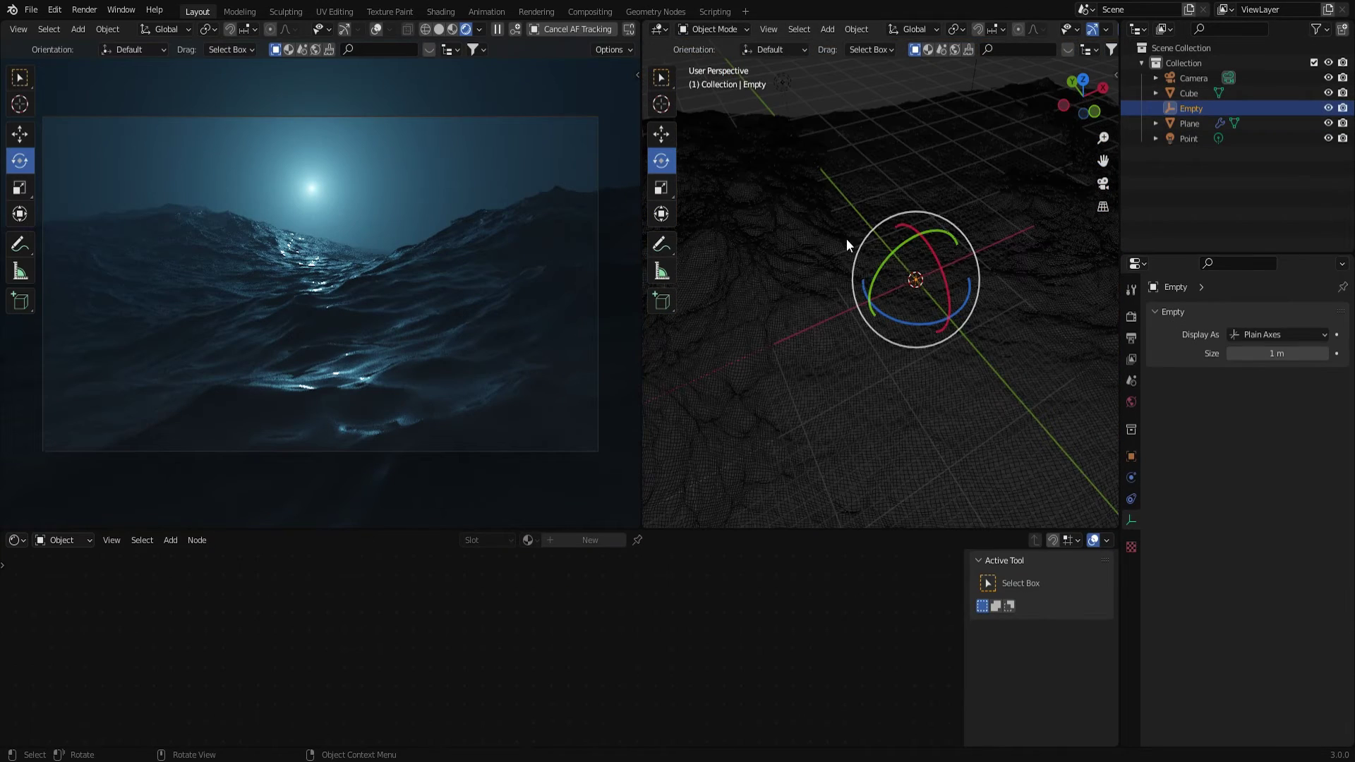
click(662, 134)
shift+middle_drag(919, 298, 811, 180)
drag(811, 180, 995, 437)
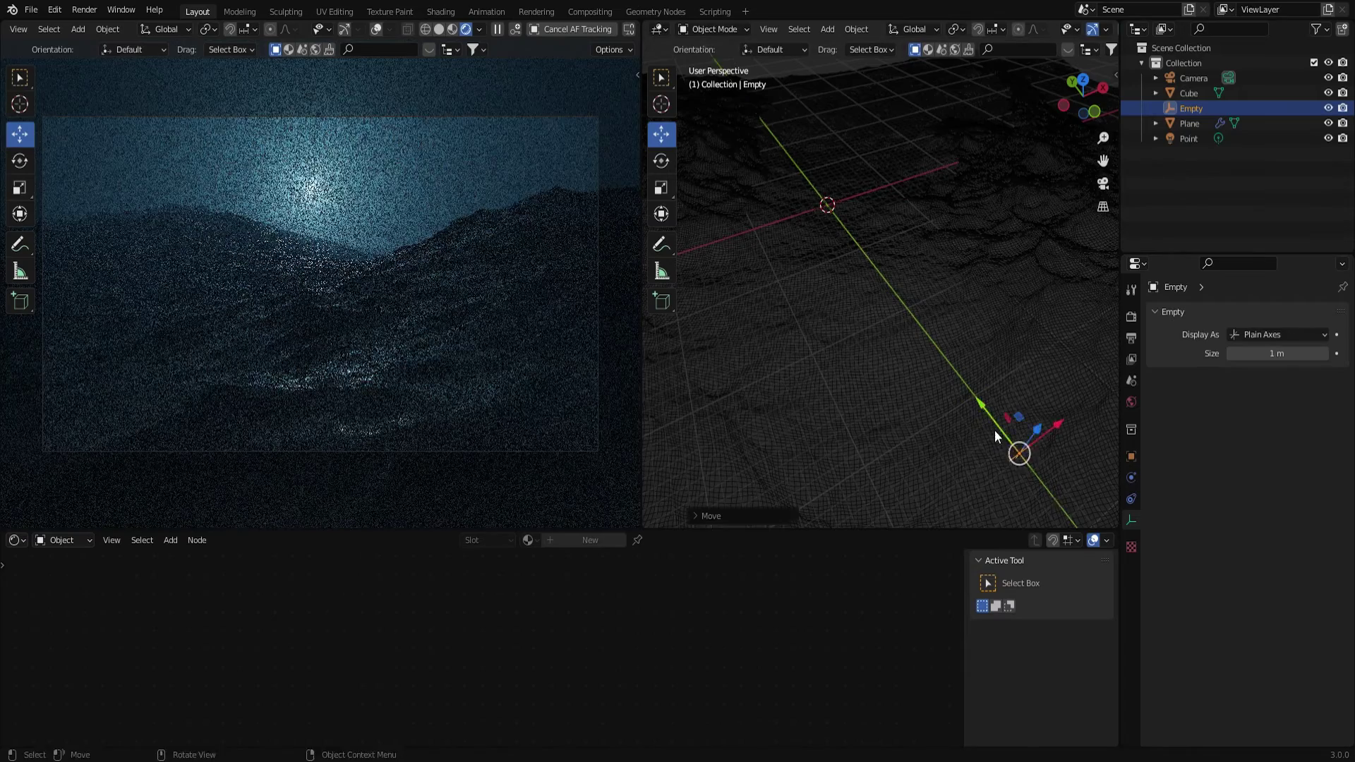
middle_drag(995, 436, 925, 246)
drag(926, 245, 712, 407)
middle_drag(712, 407, 871, 336)
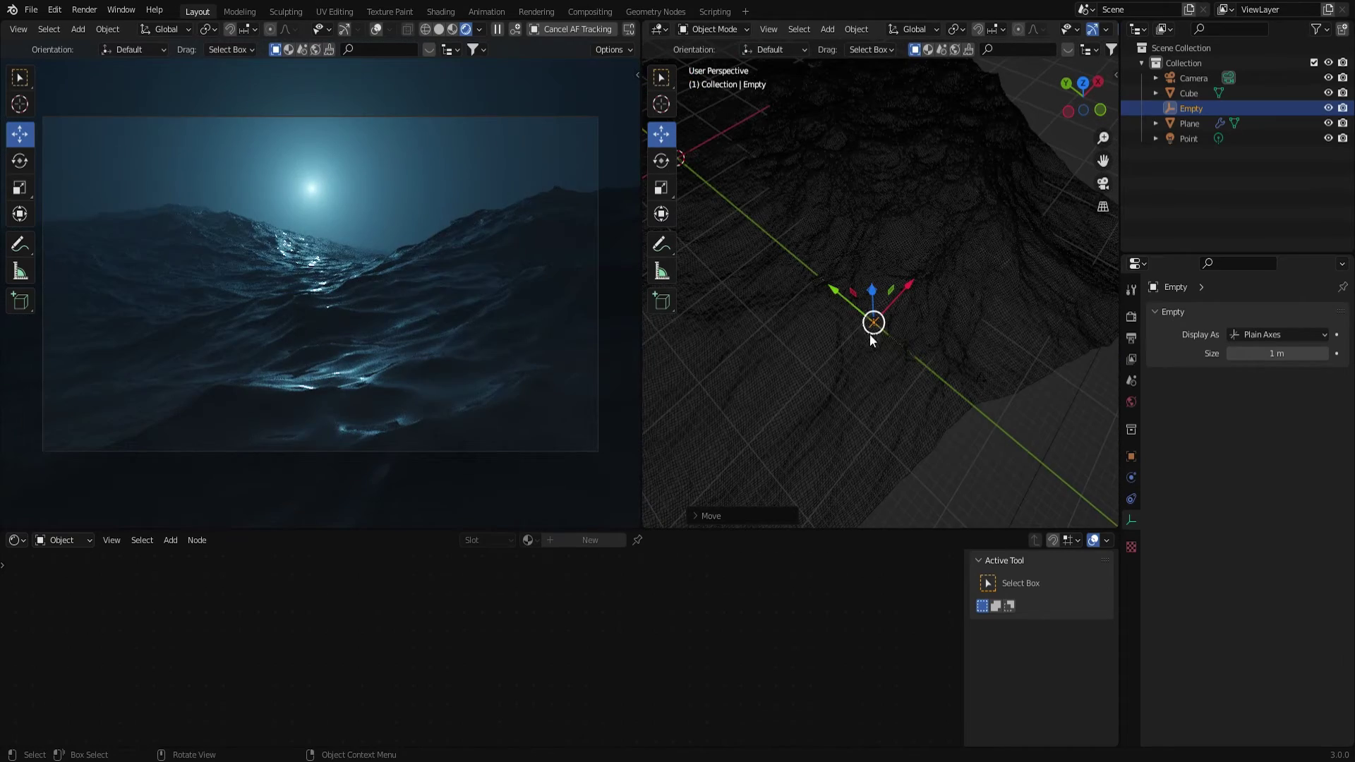
drag(831, 290, 887, 351)
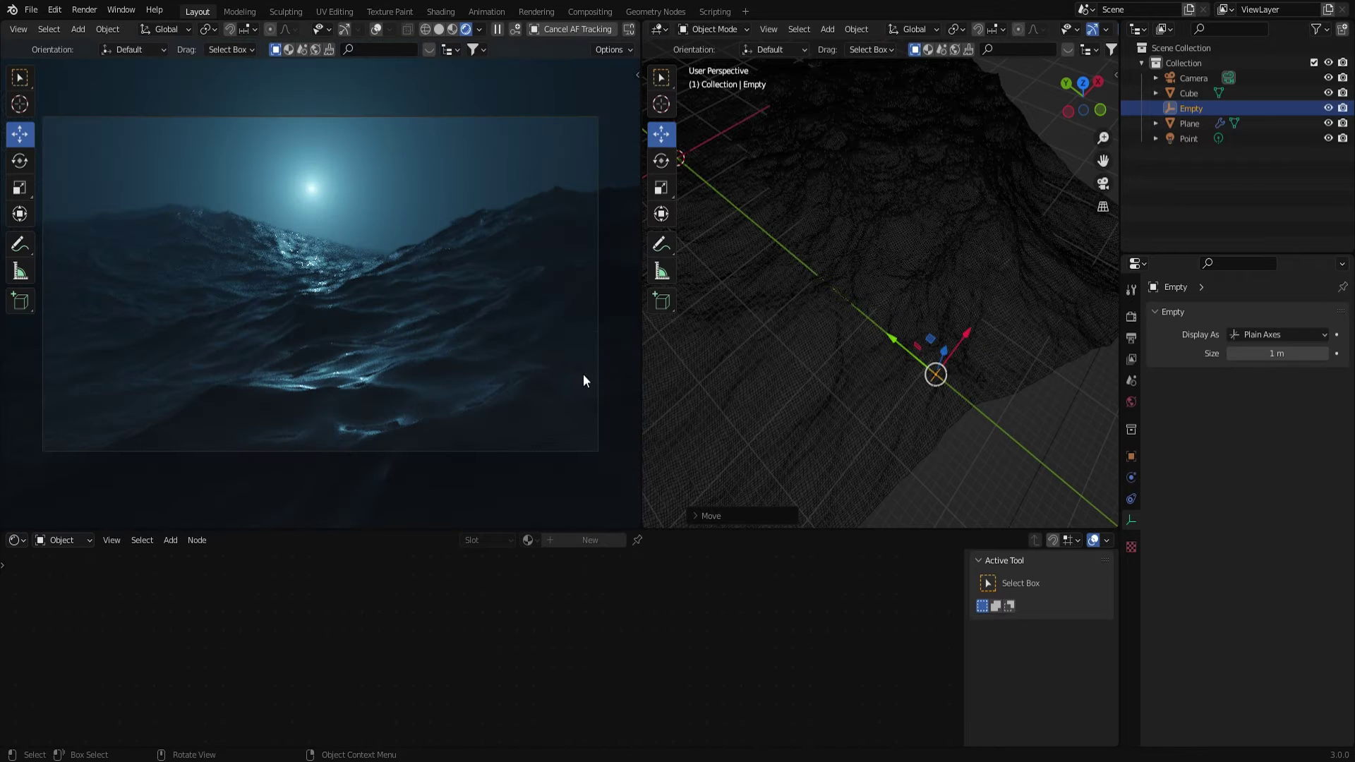
Step: Push the focus Empty farther along Y into its final position
scroll(888, 346, down, 4)
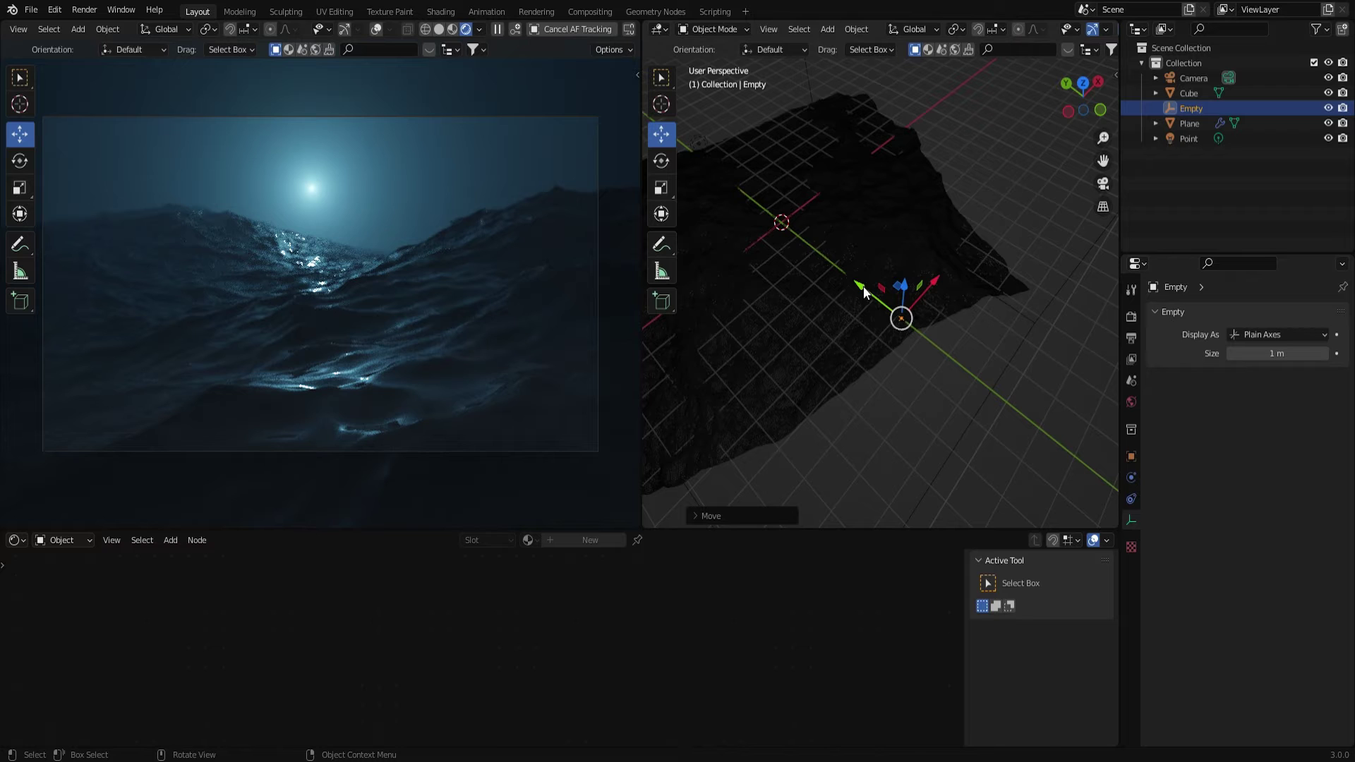
drag(863, 288, 734, 190)
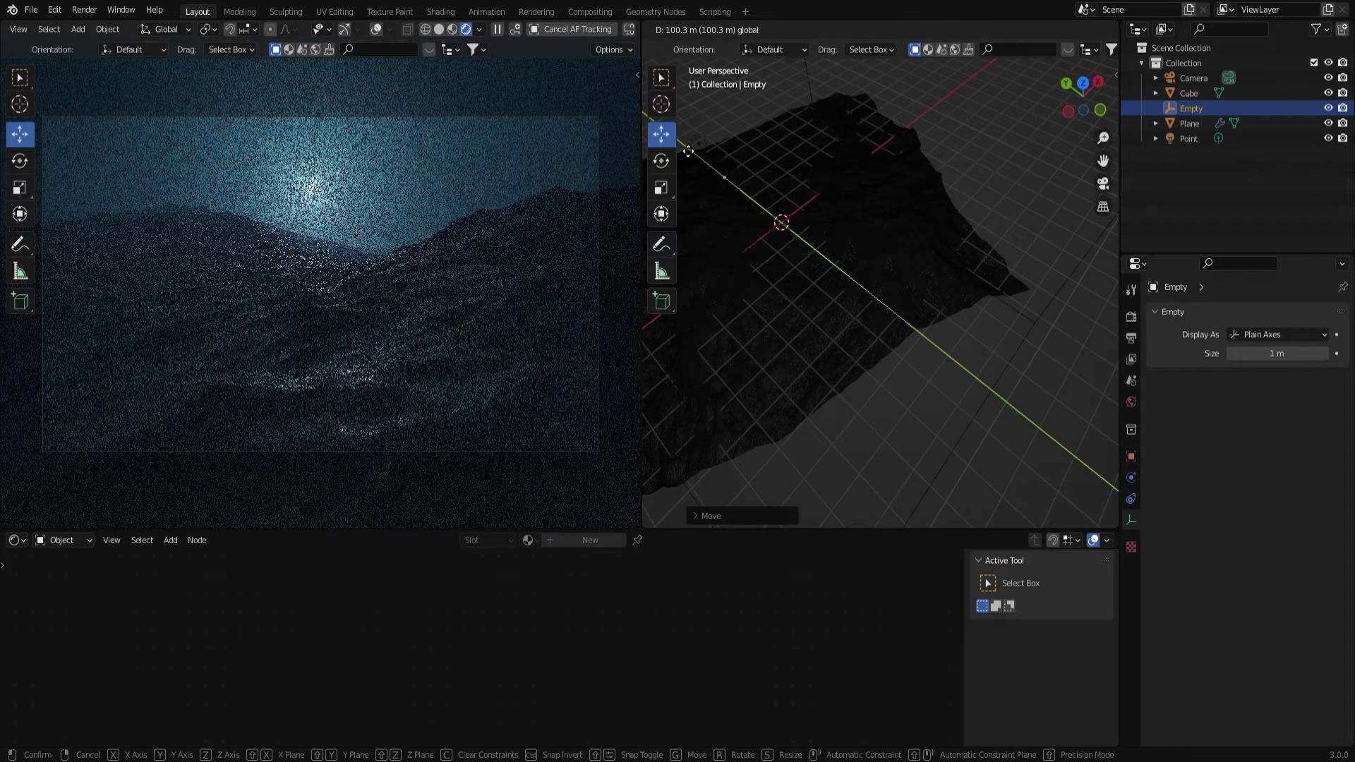
drag(675, 142, 667, 134)
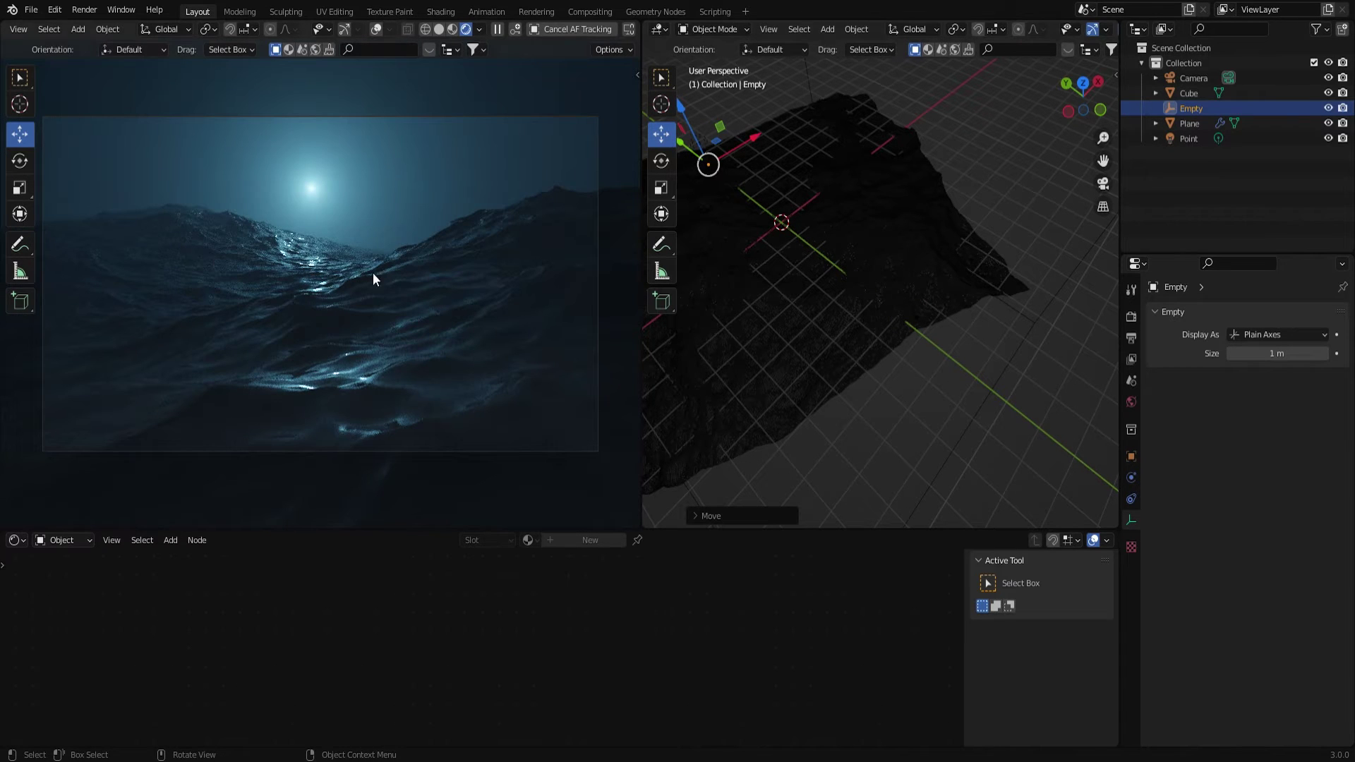
middle_drag(835, 311, 875, 287)
scroll(835, 268, down, 3)
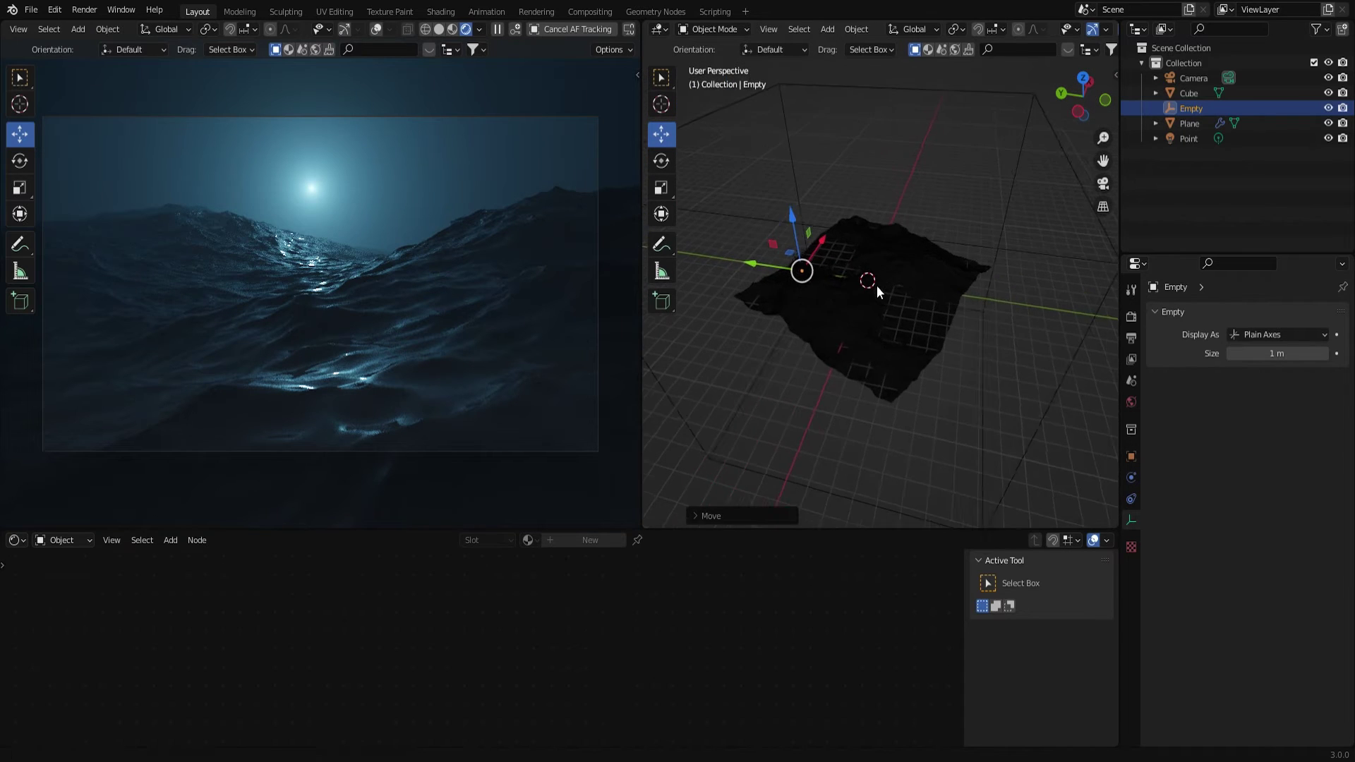
scroll(847, 284, up, 4)
scroll(773, 274, down, 2)
mouse_move(738, 265)
mouse_down()
mouse_move(651, 238)
mouse_move(749, 277)
mouse_up()
middle_drag(840, 308, 791, 303)
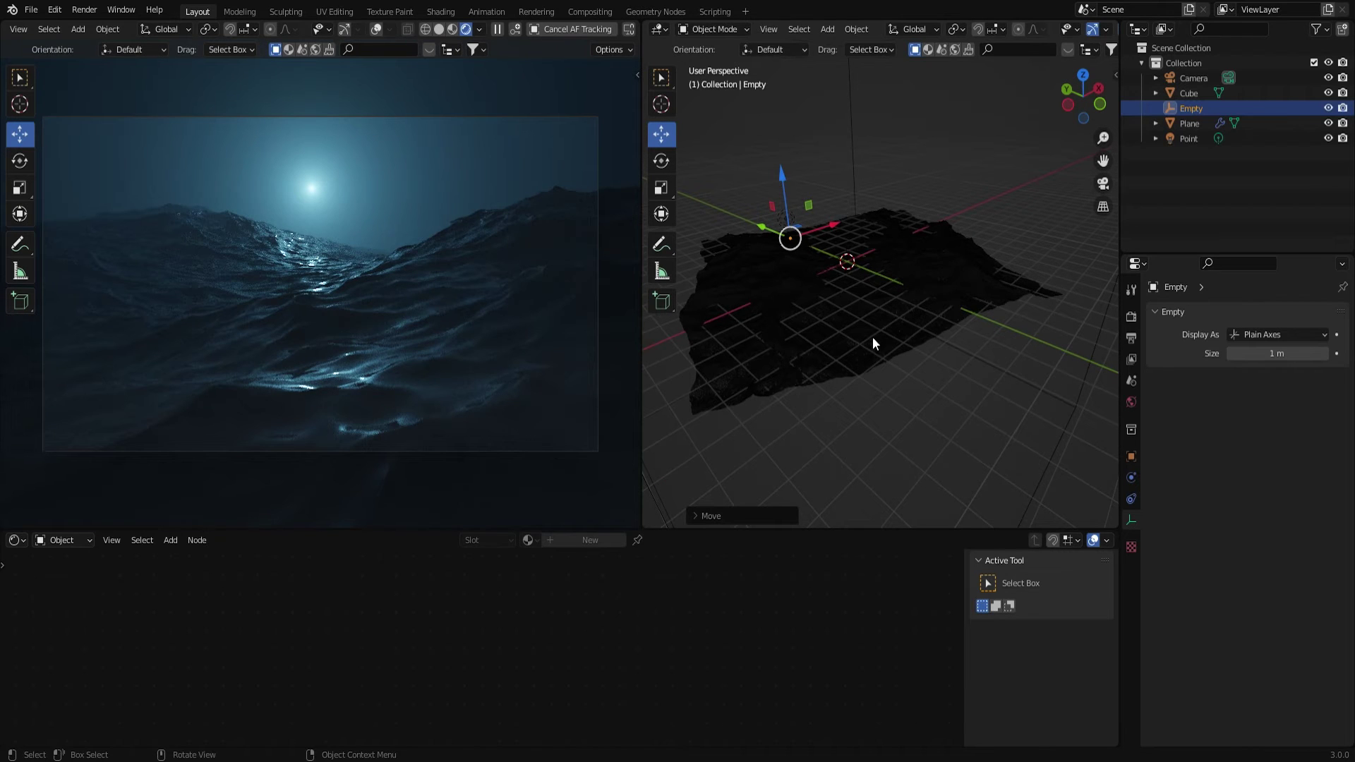
Step: Lower the camera's Depth of Field F-Stop to 0.4, then reselect the ocean plane
click(1192, 78)
scroll(1222, 383, down, 6)
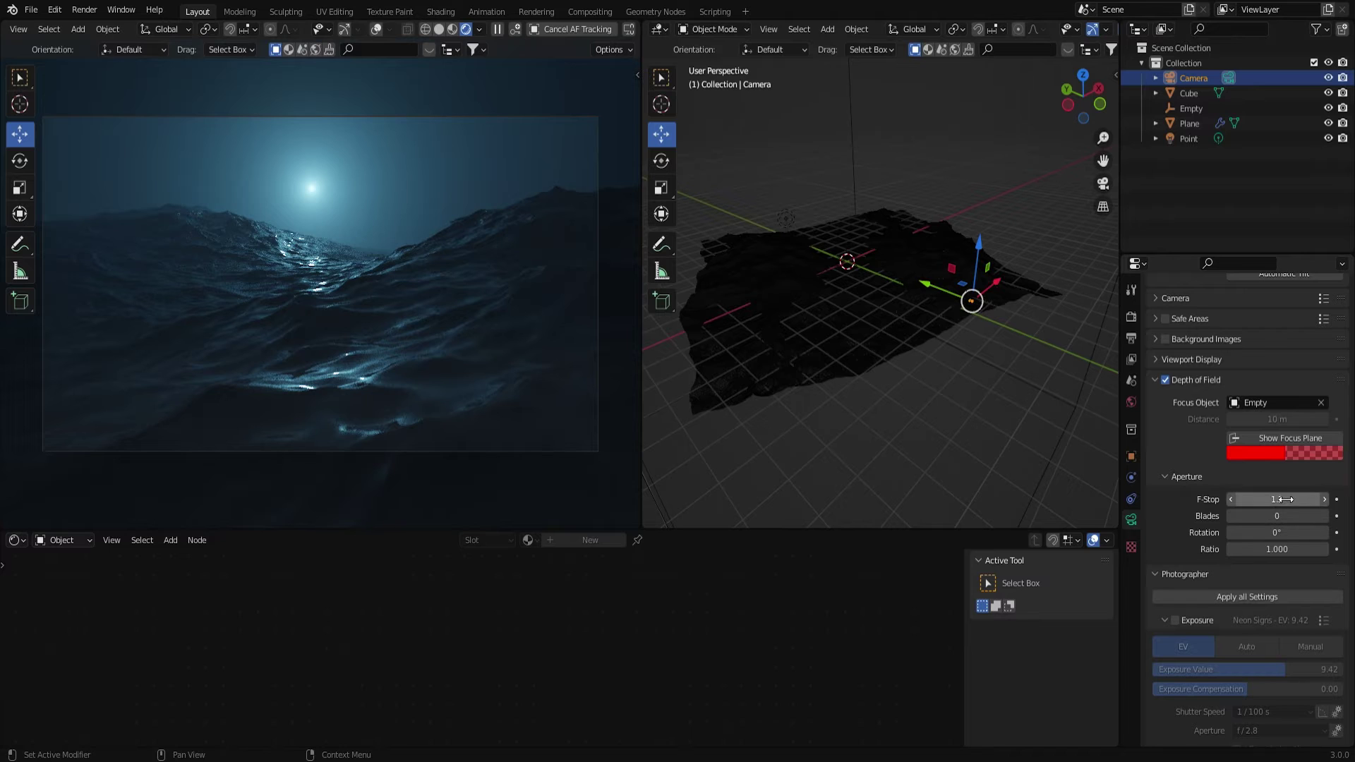
drag(1284, 499, 1243, 499)
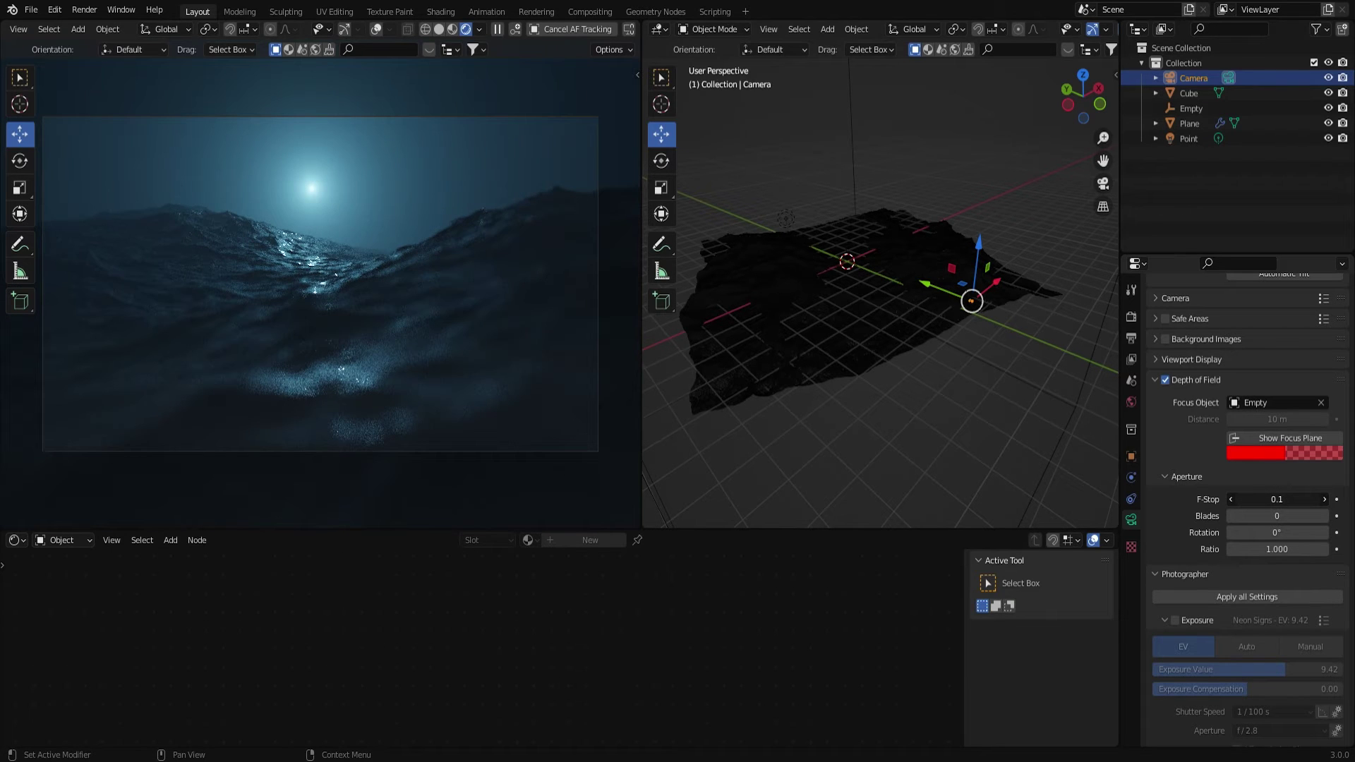
drag(1242, 499, 1264, 499)
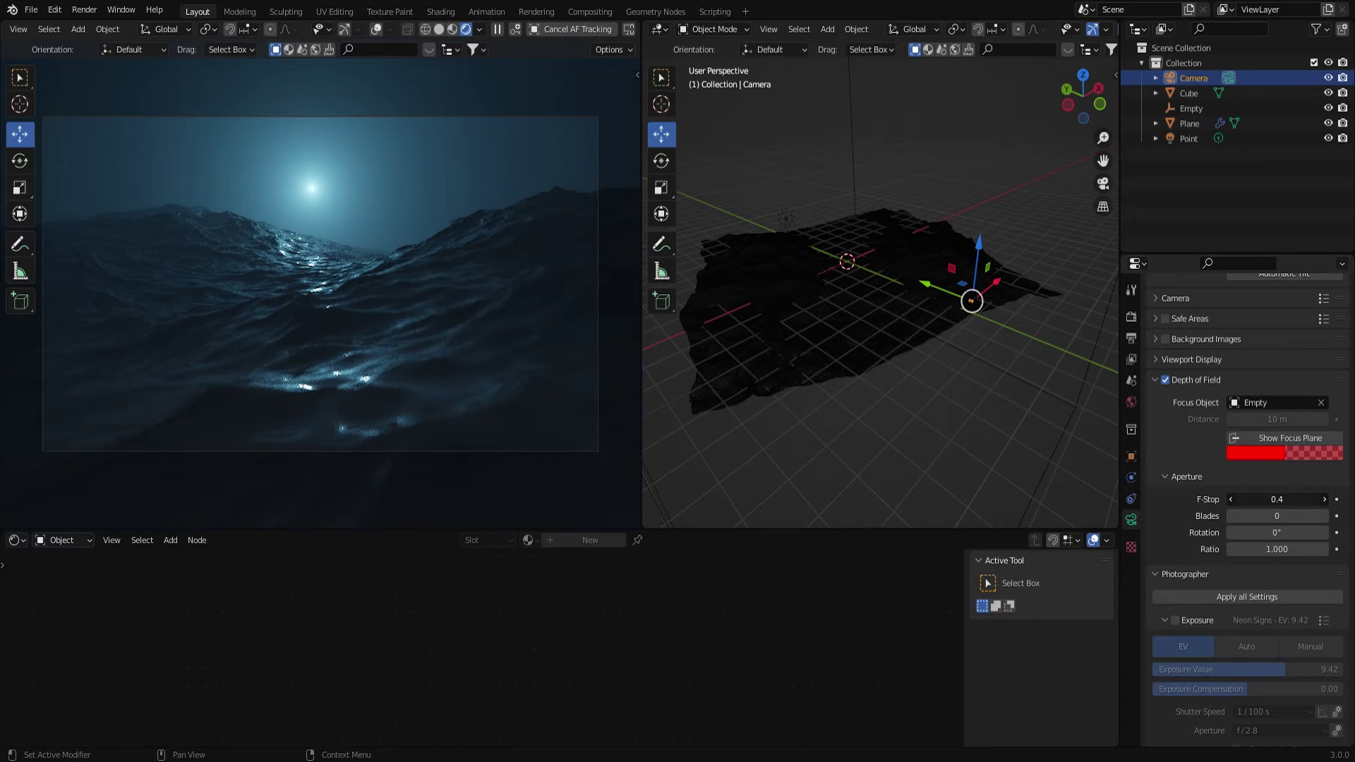
click(815, 360)
middle_drag(701, 374, 905, 266)
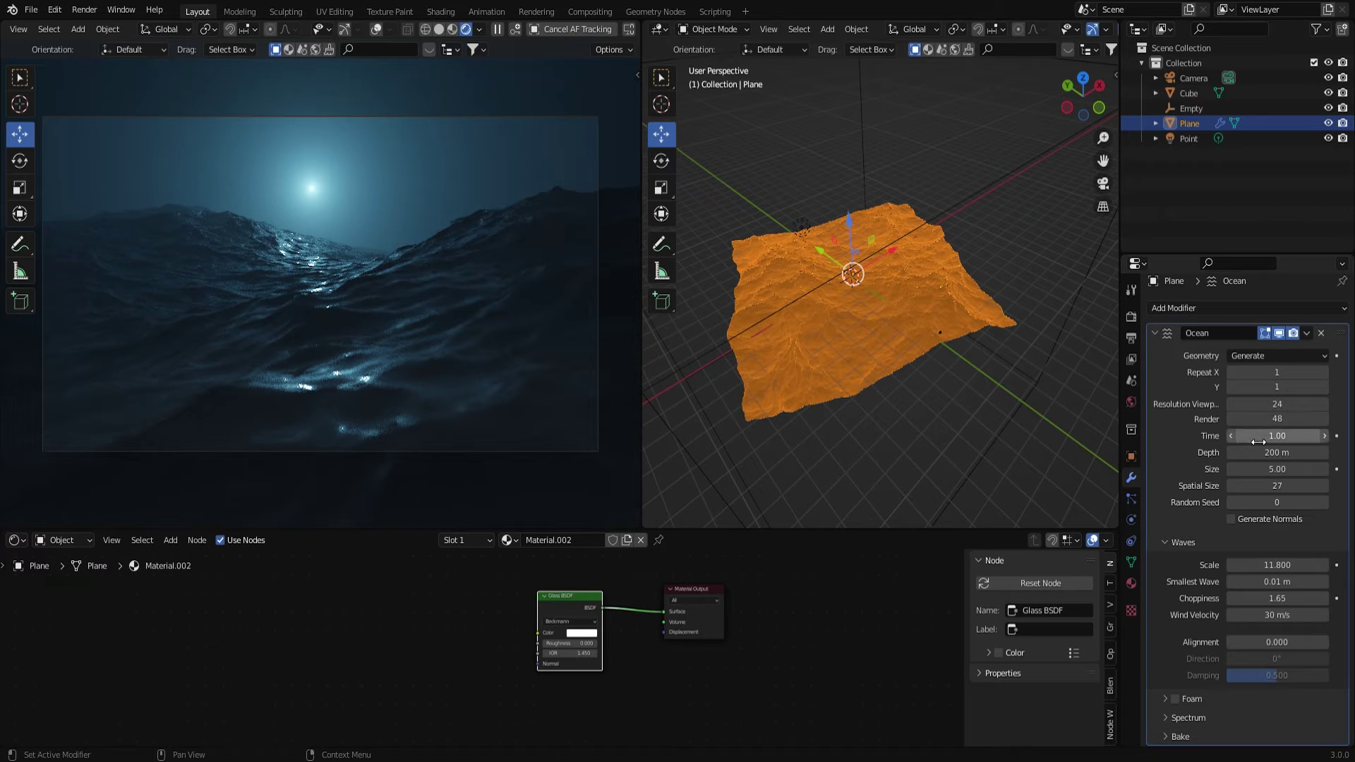
Step: Set the Ocean modifier Time to 0.91, then test-rotate the plane and undo it
drag(1259, 443, 1354, 442)
click(661, 161)
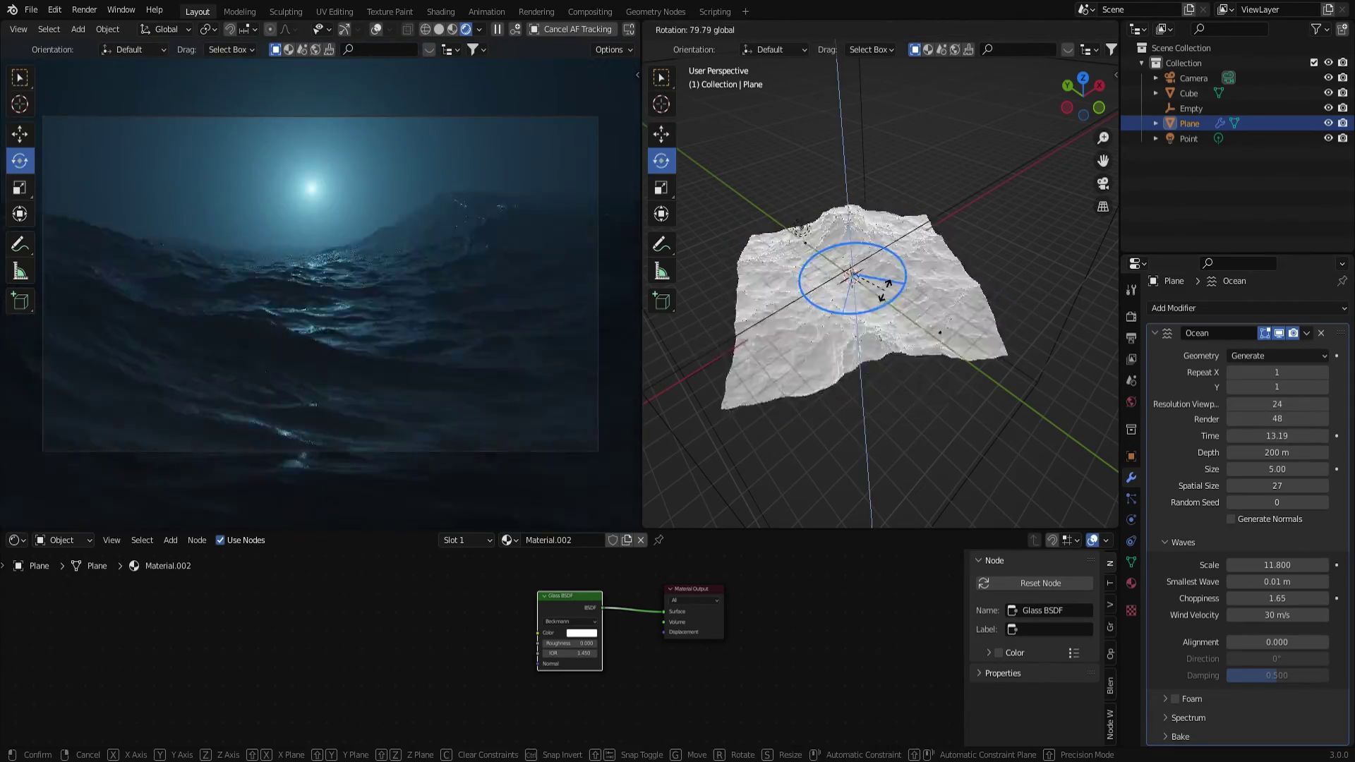
drag(853, 274, 869, 282)
drag(1276, 435, 1277, 446)
drag(856, 312, 866, 298)
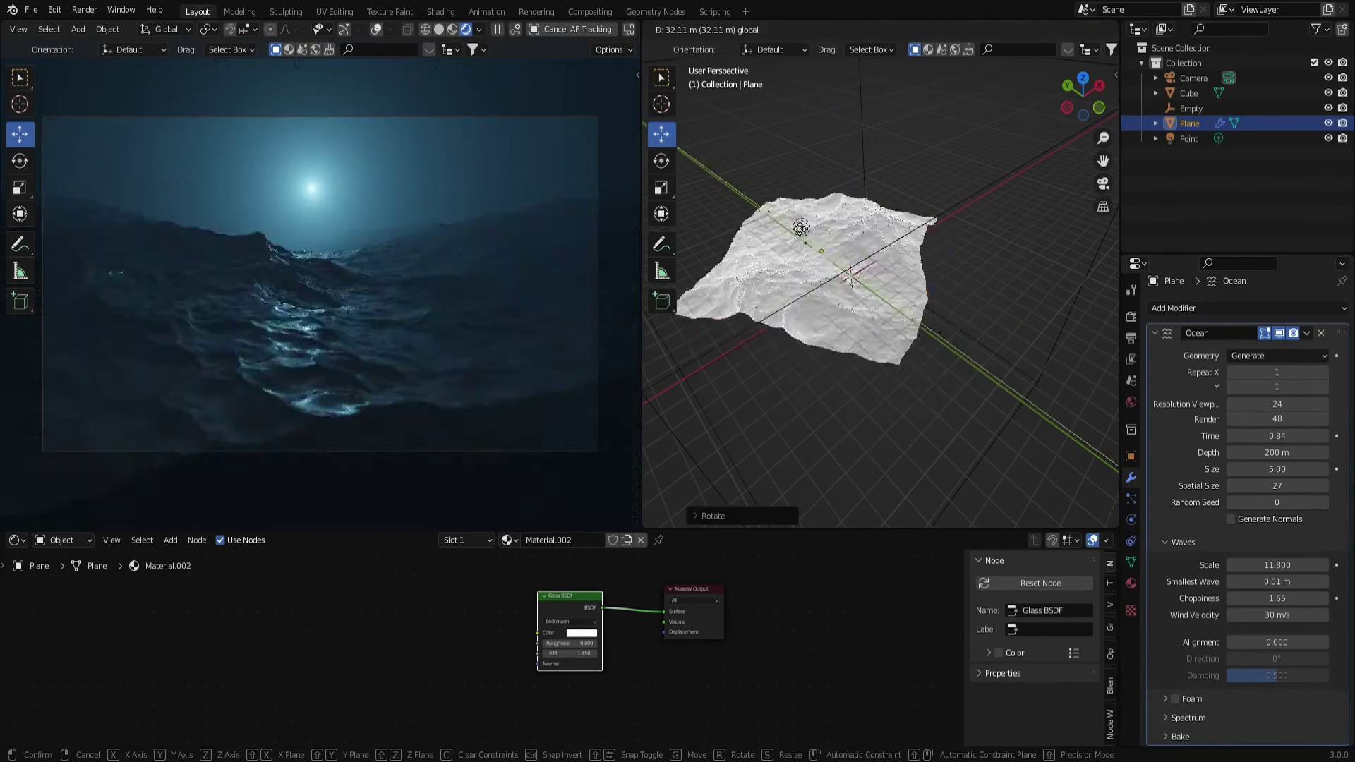
key(ctrl+z)
key(ctrl+z)
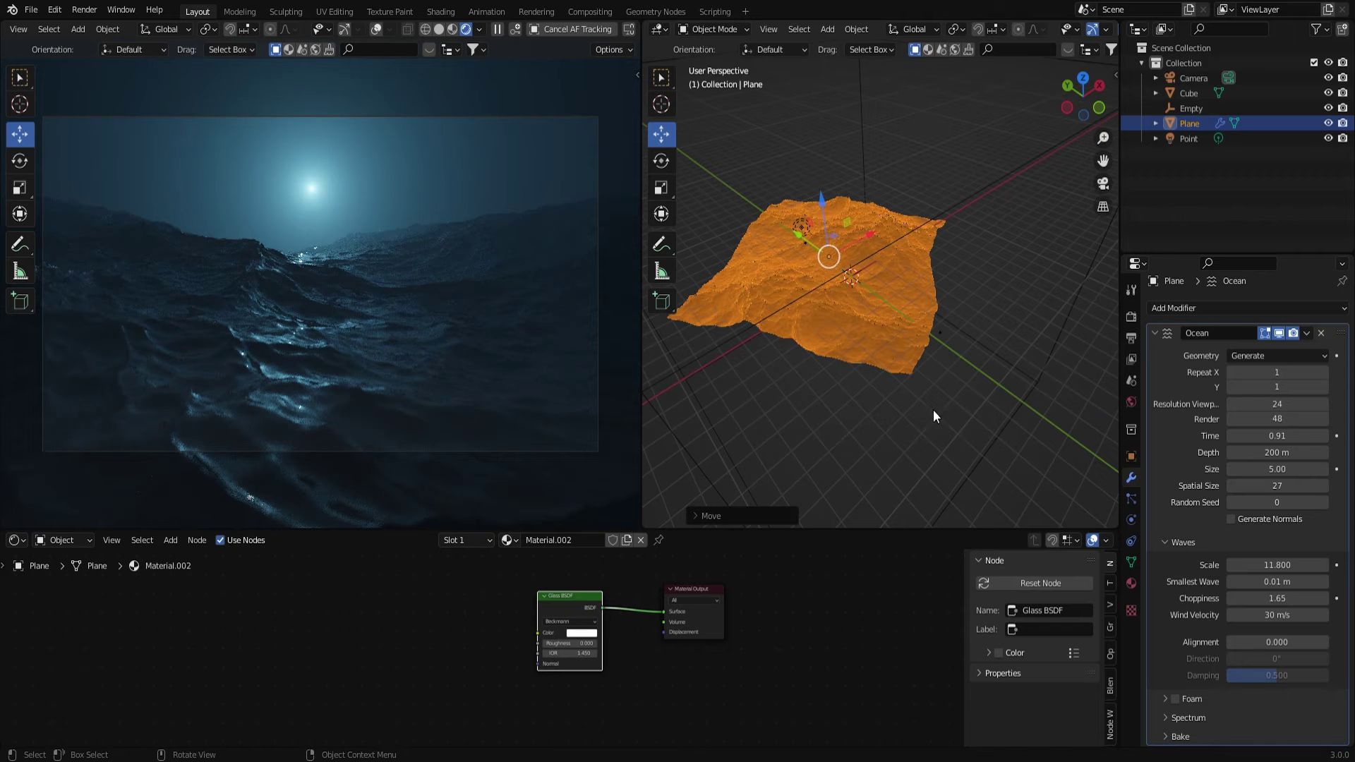
Step: Start a move of the ocean plane and cancel it, leaving the plane in place
middle_drag(826, 289, 881, 230)
key(g)
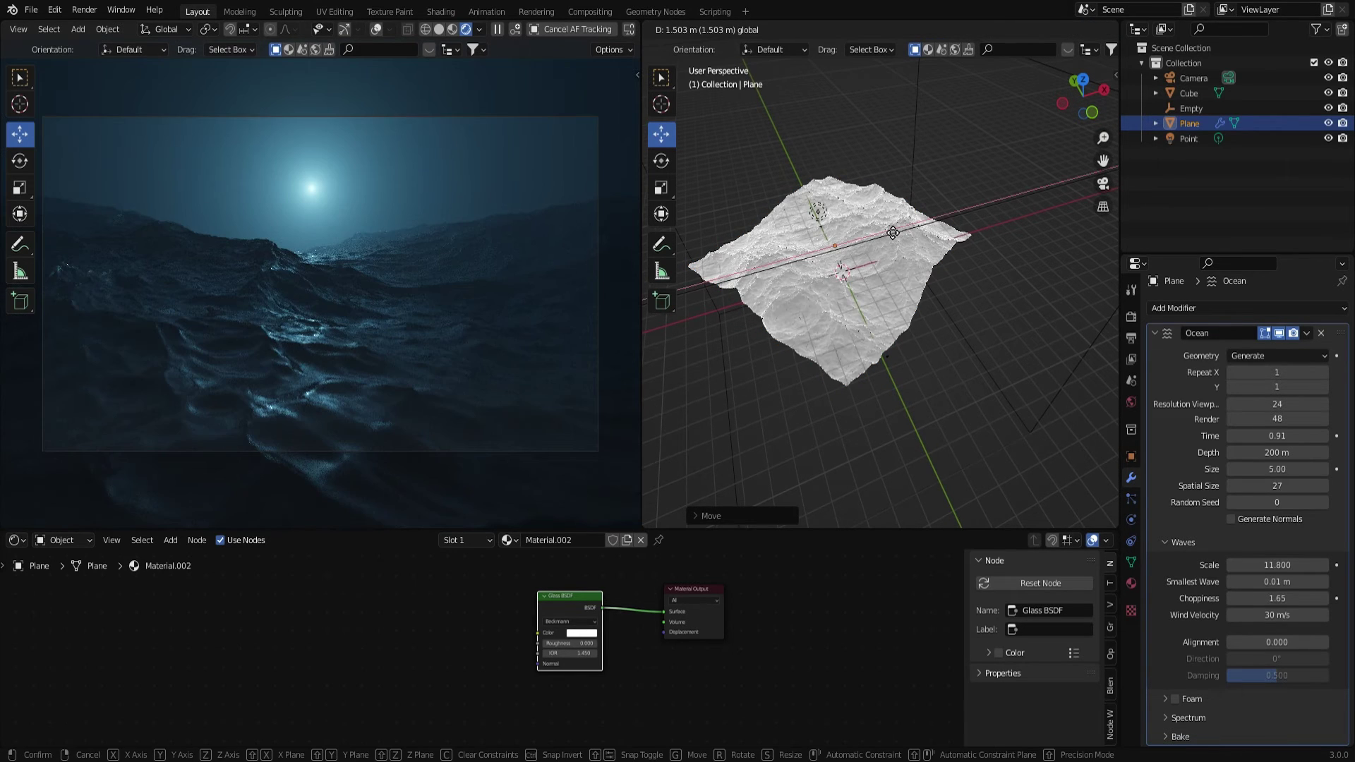
right_click(893, 233)
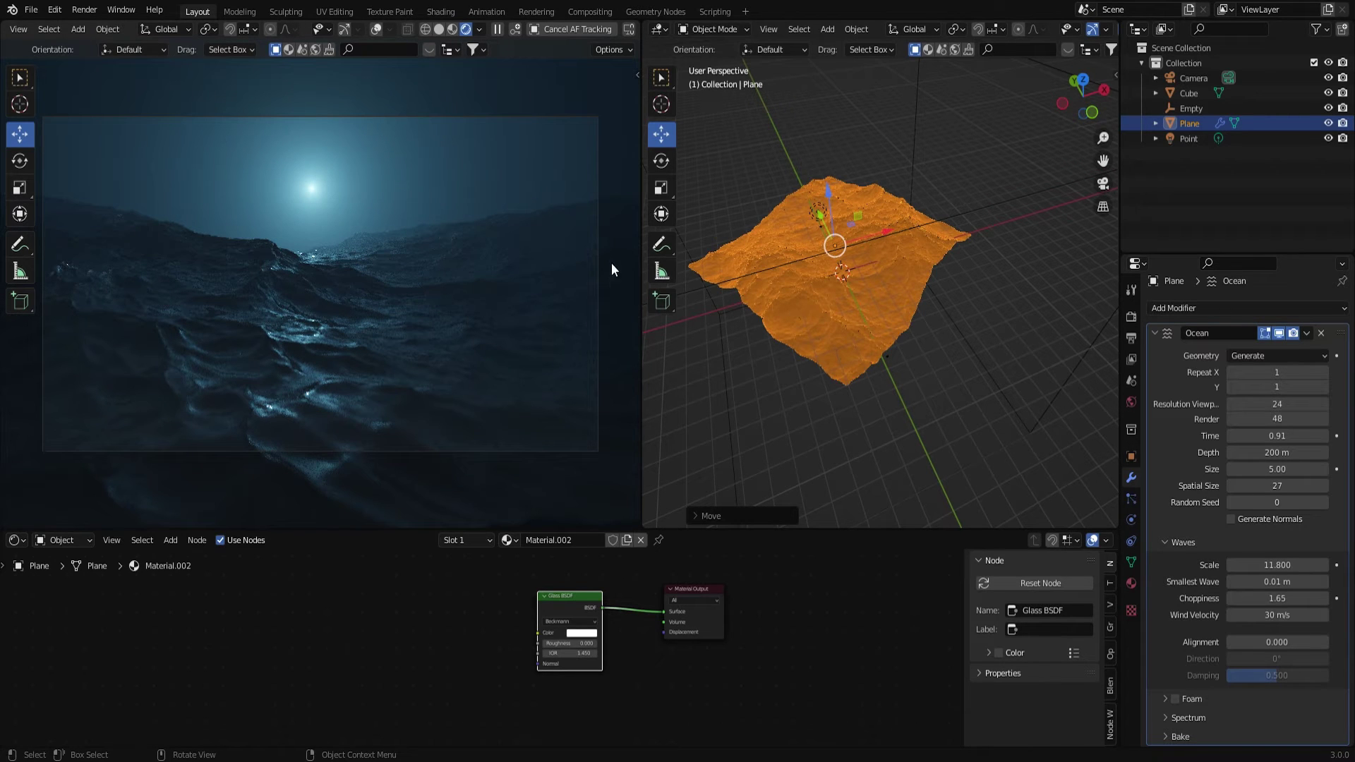
middle_drag(798, 374, 771, 363)
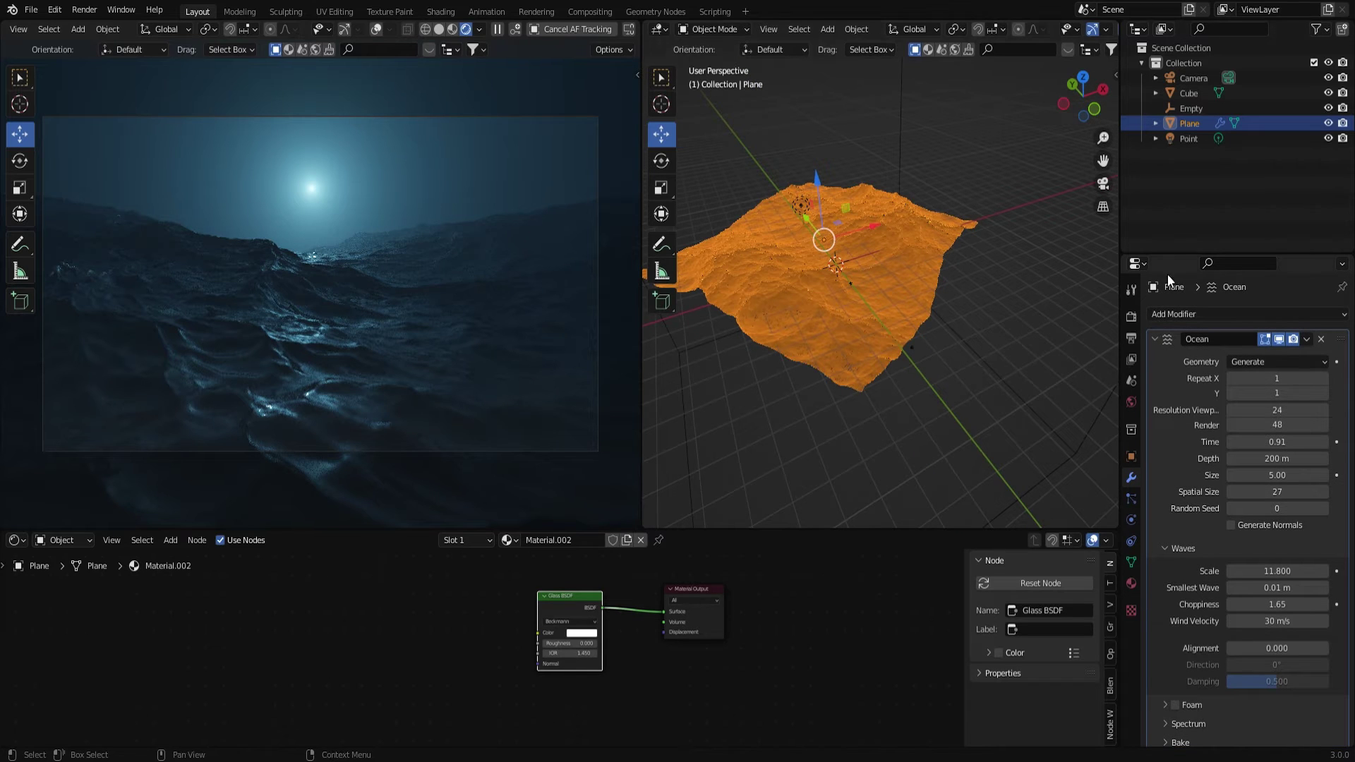
Step: Set the World background colour to pure black, value 0 instead of 0.051
click(1130, 403)
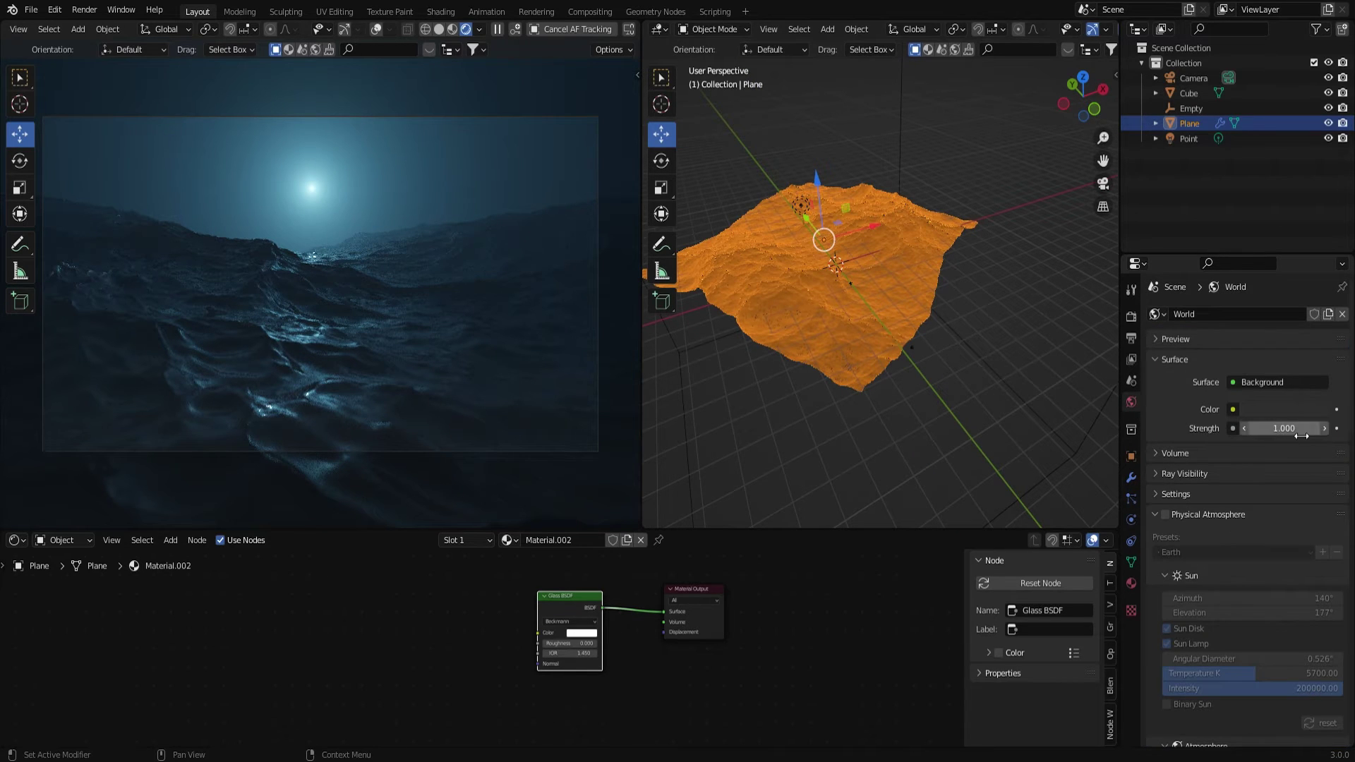
click(1279, 410)
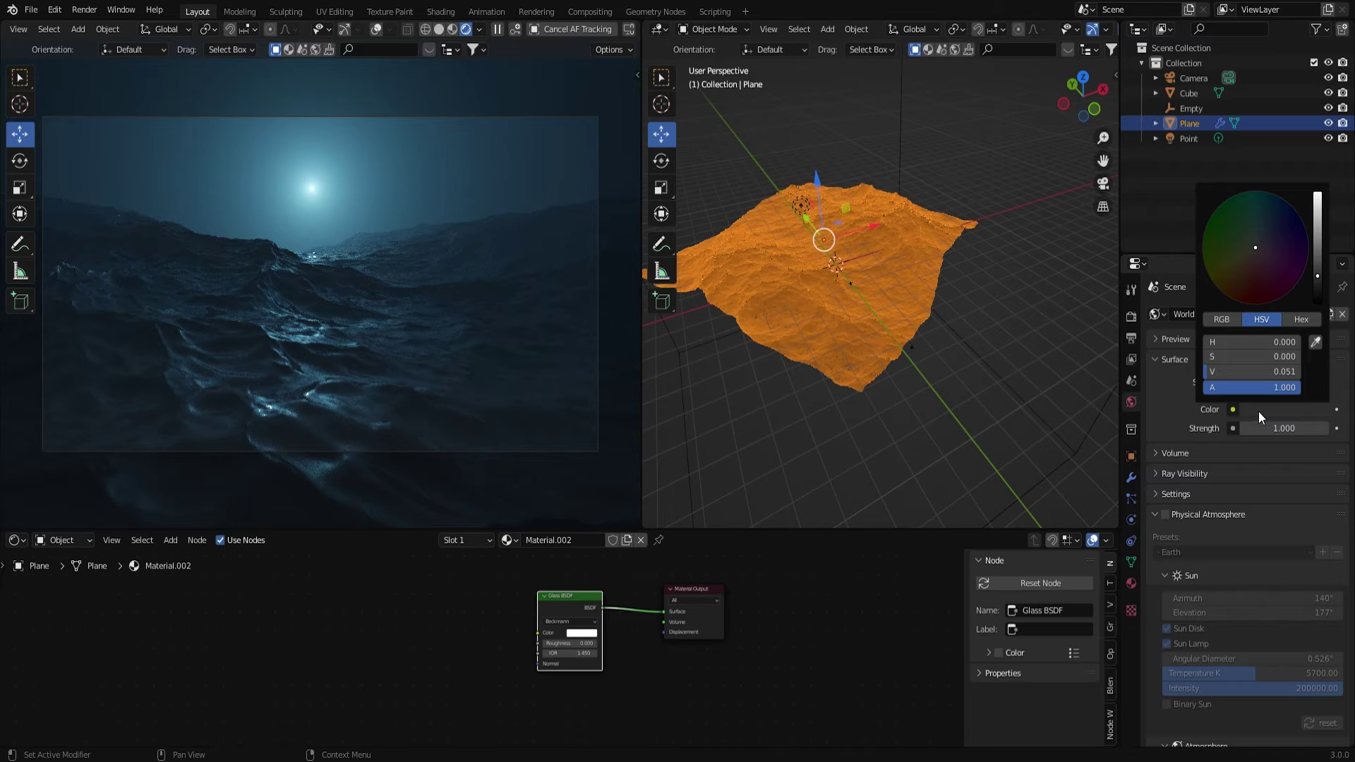
drag(1323, 269, 1319, 302)
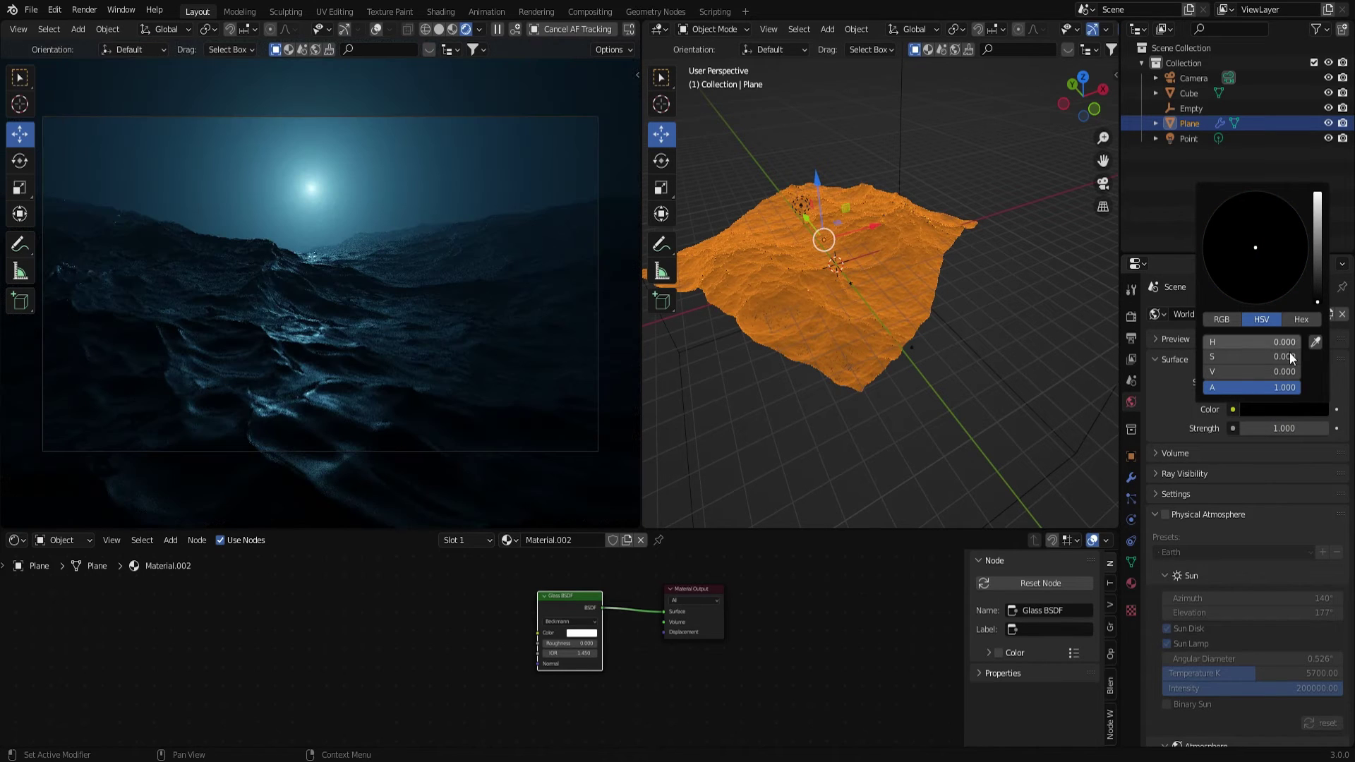
scroll(887, 375, down, 5)
middle_drag(886, 375, 836, 341)
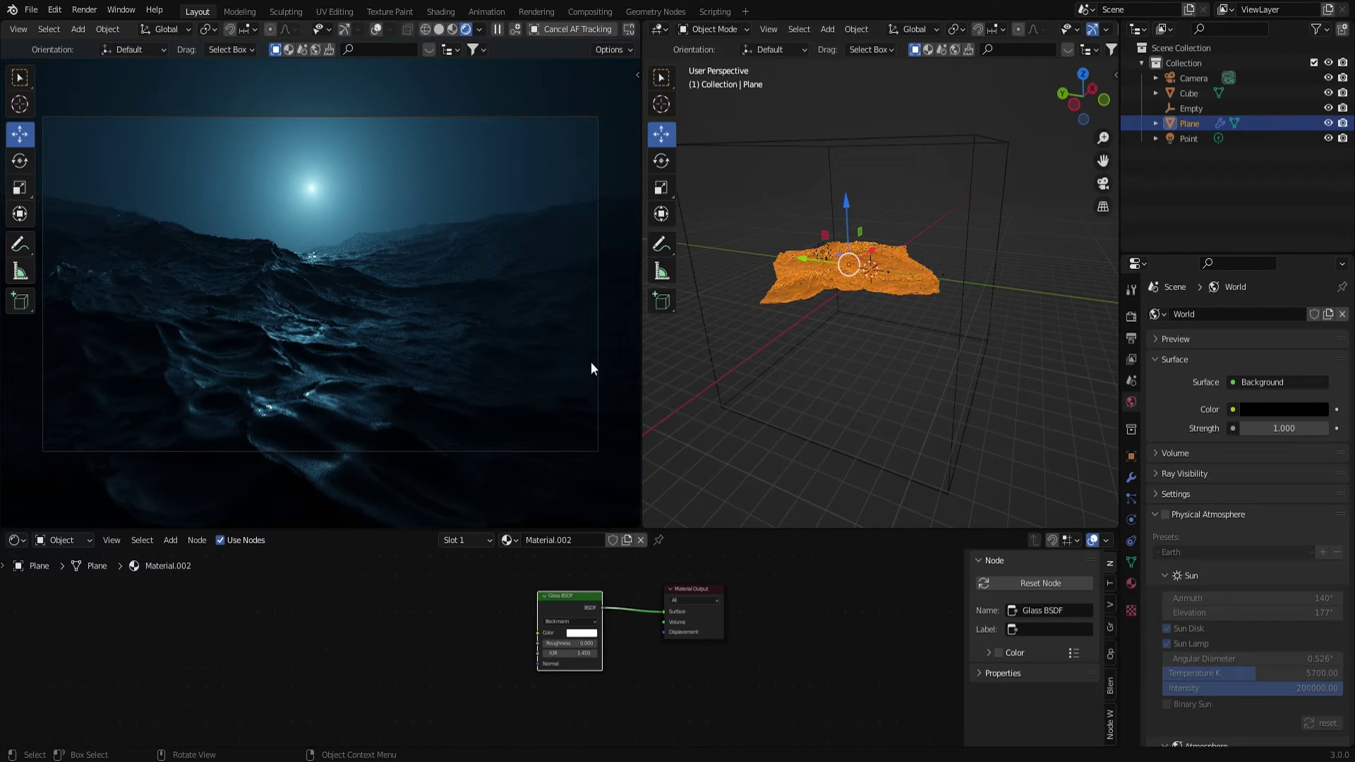
middle_drag(953, 362, 917, 375)
scroll(870, 325, up, 4)
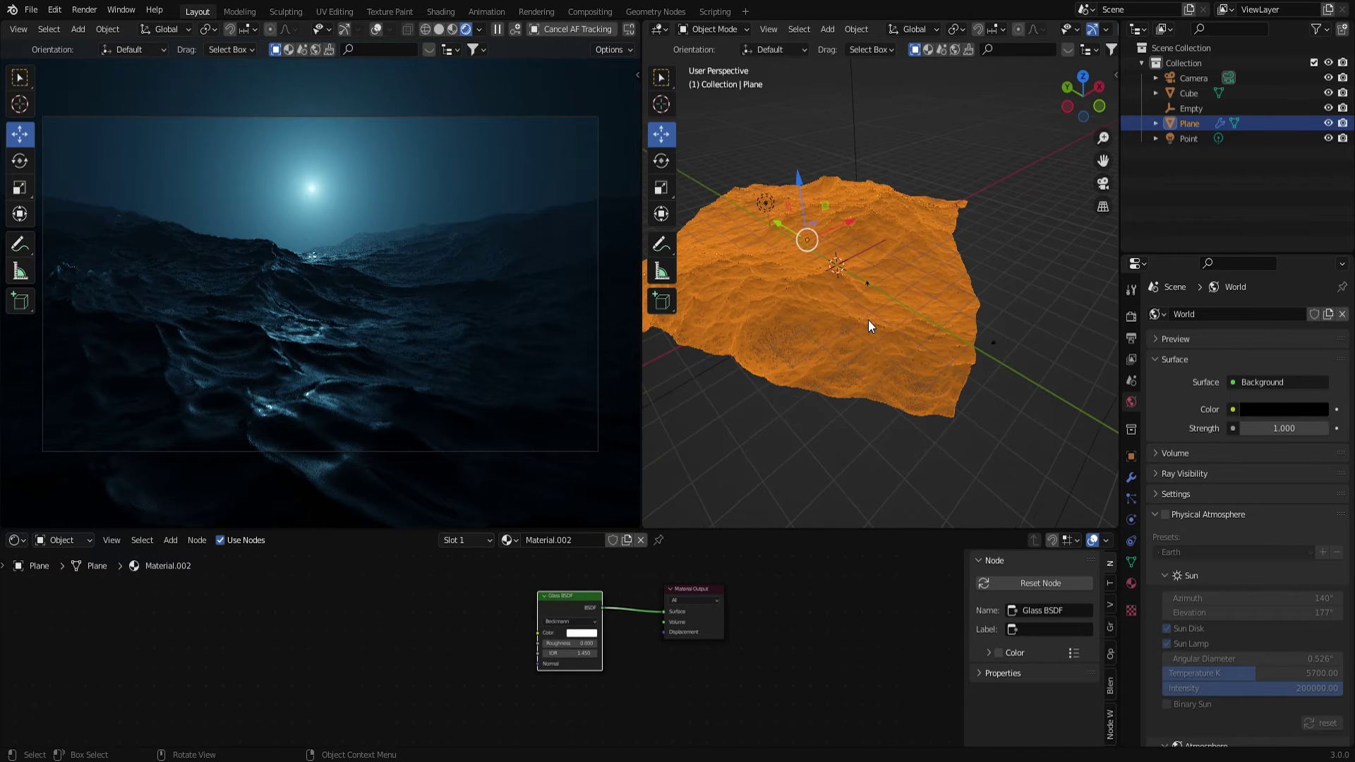
click(767, 203)
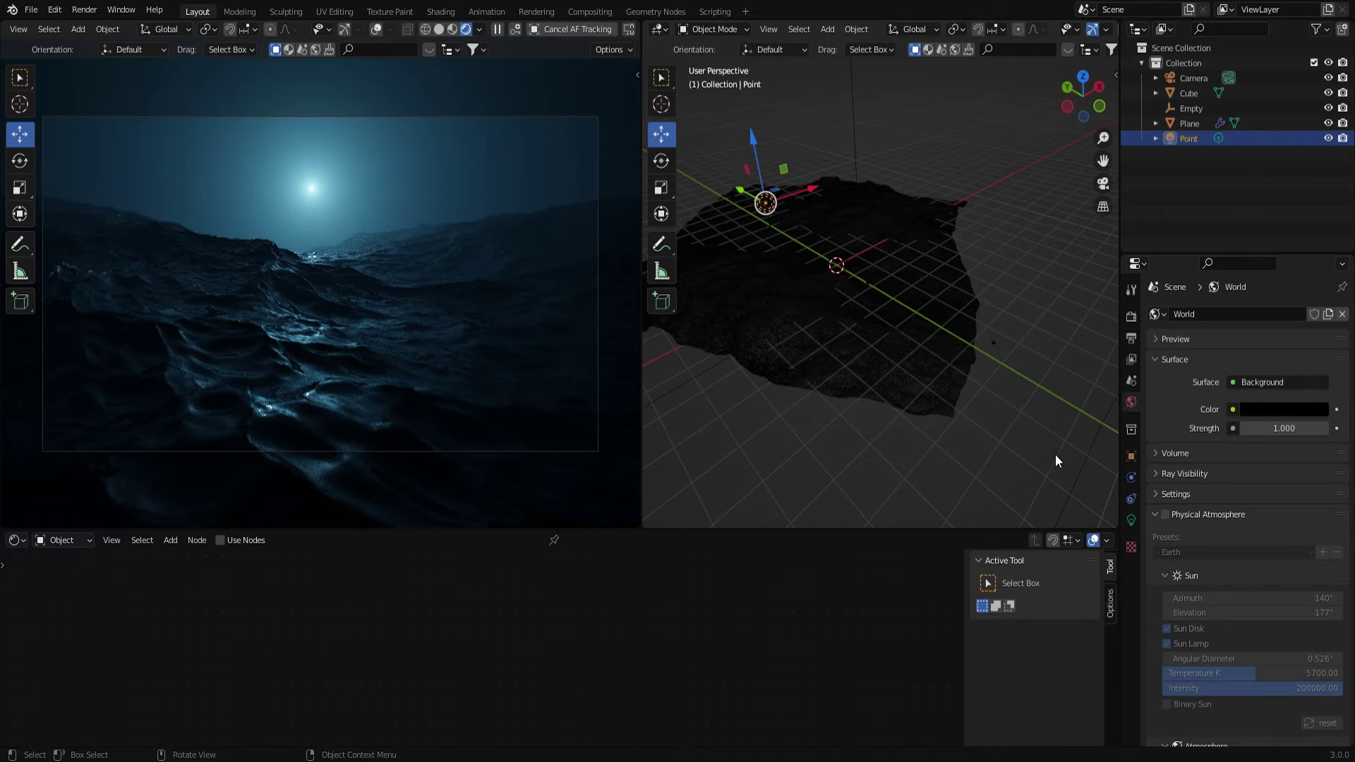
Step: Turn off Glossy ray visibility in the Point light's Object properties
scroll(774, 255, up, 2)
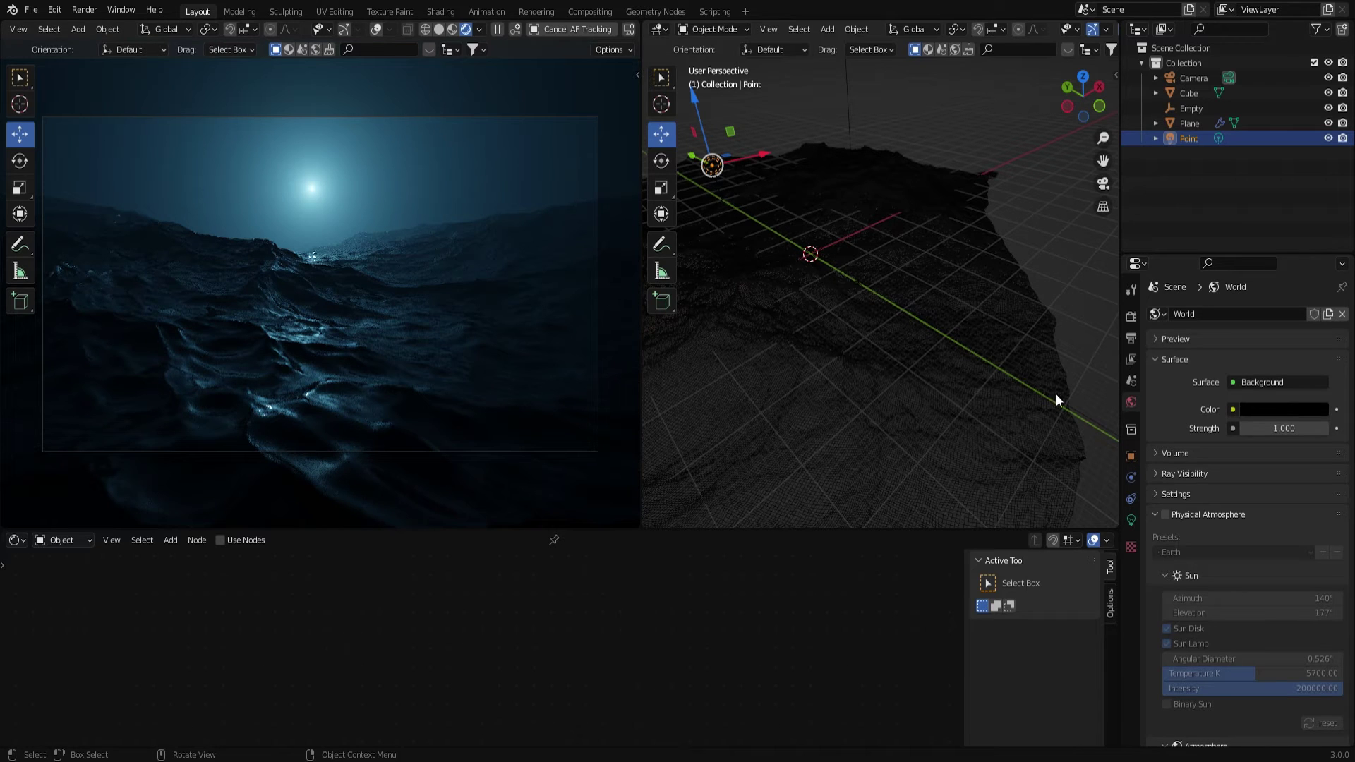
click(1132, 458)
click(1156, 635)
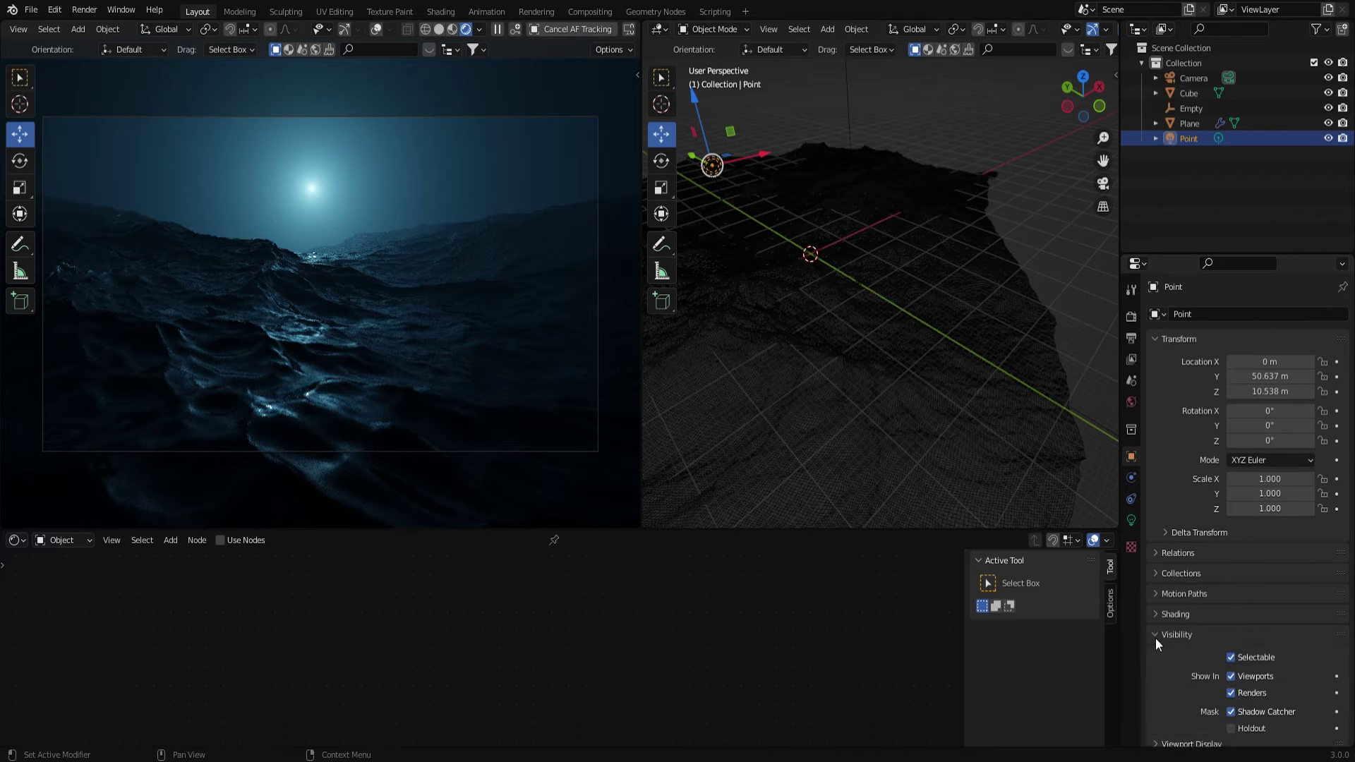
scroll(1162, 597, down, 7)
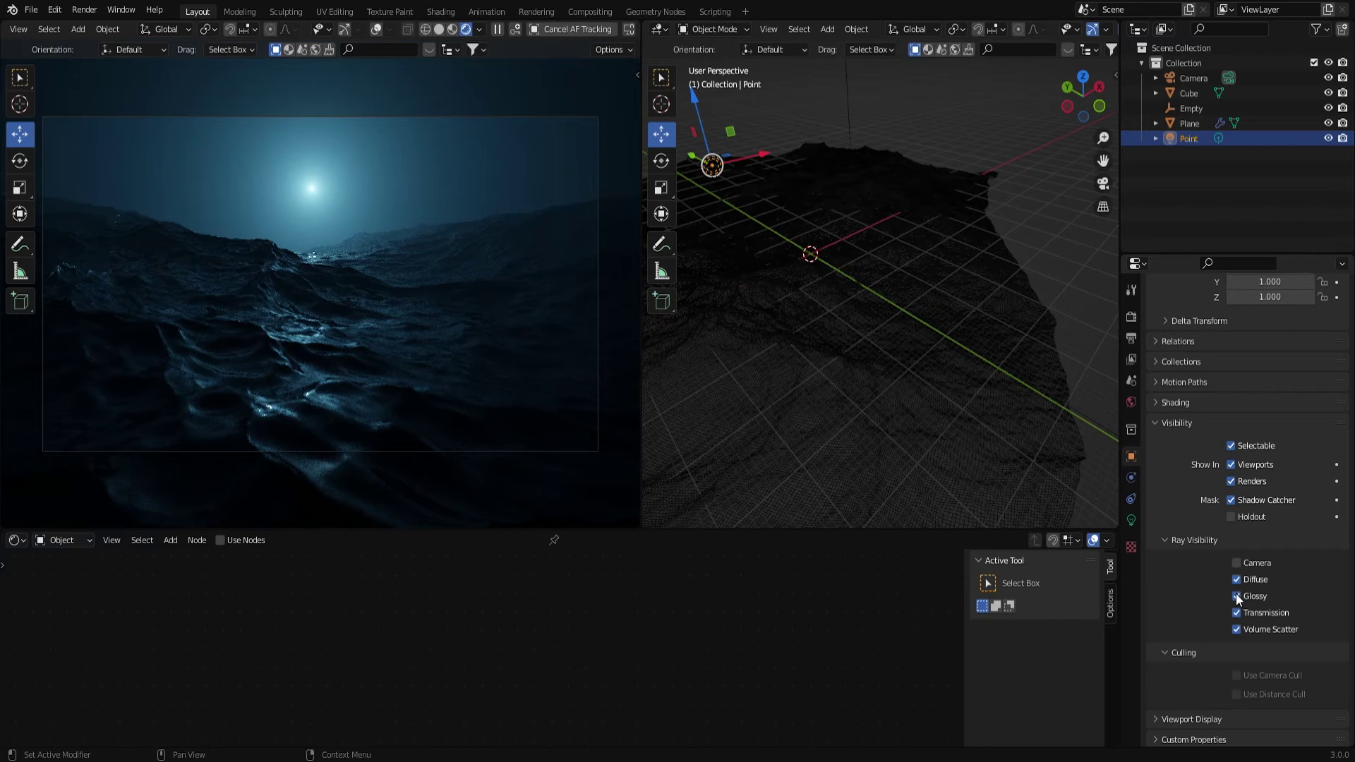
click(1236, 596)
Step: Compare the render with the light's Glossy visibility on and off, leaving it off
scroll(339, 346, up, 3)
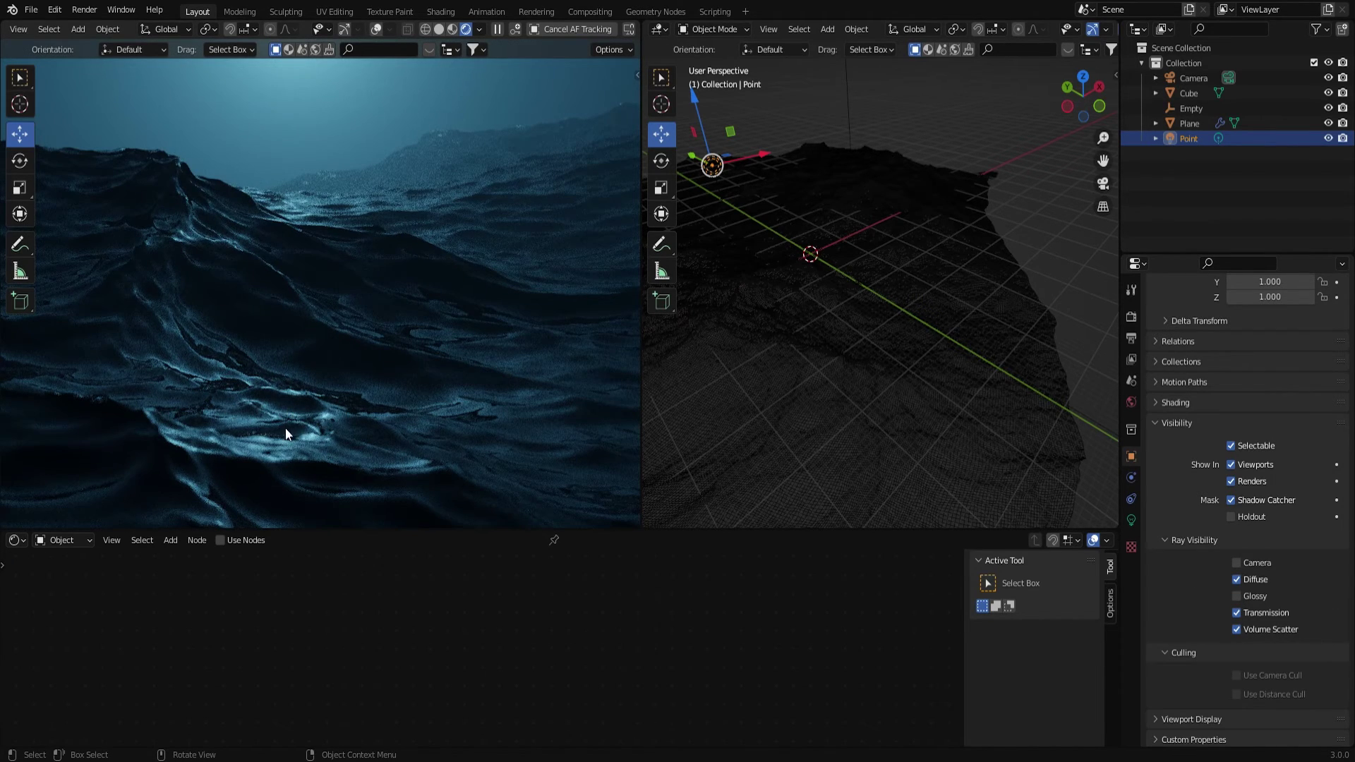
scroll(242, 430, down, 2)
scroll(248, 425, up, 2)
click(1236, 597)
click(1237, 596)
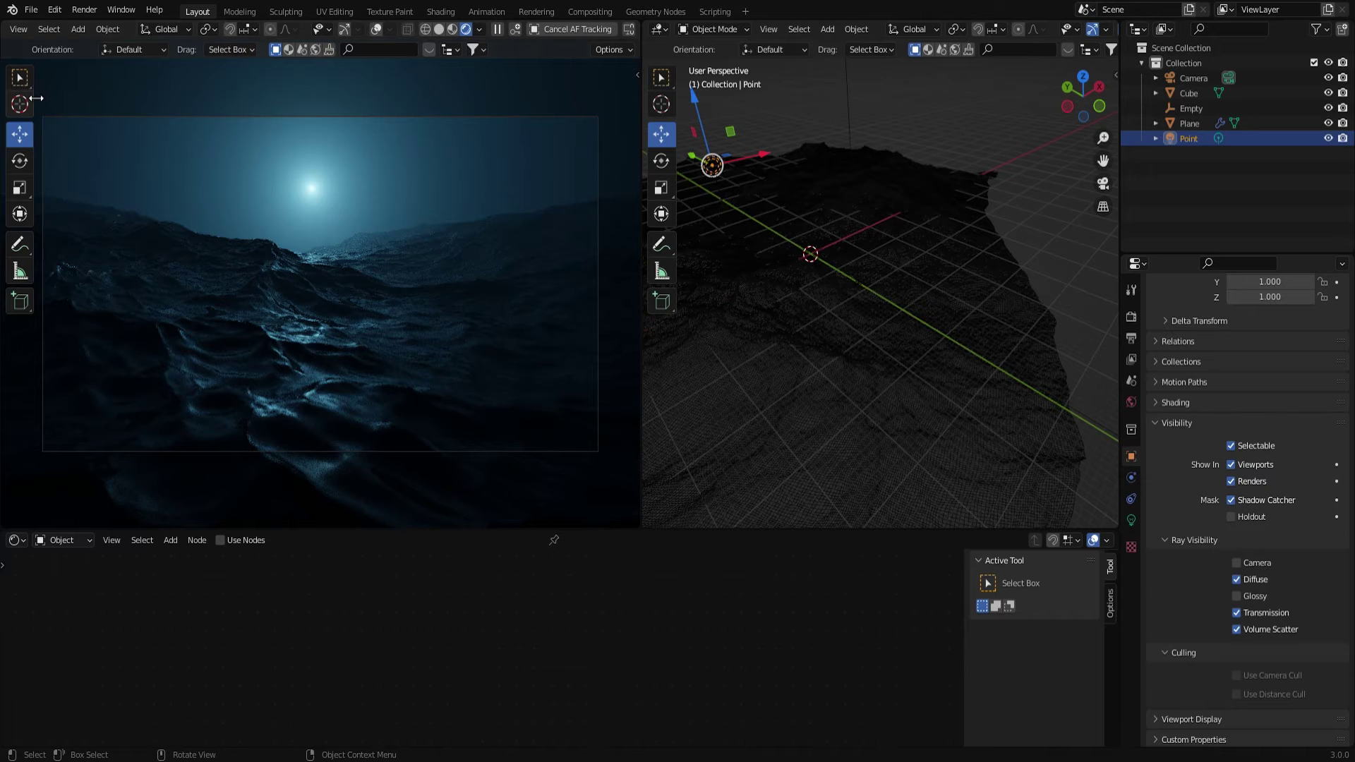
key(t)
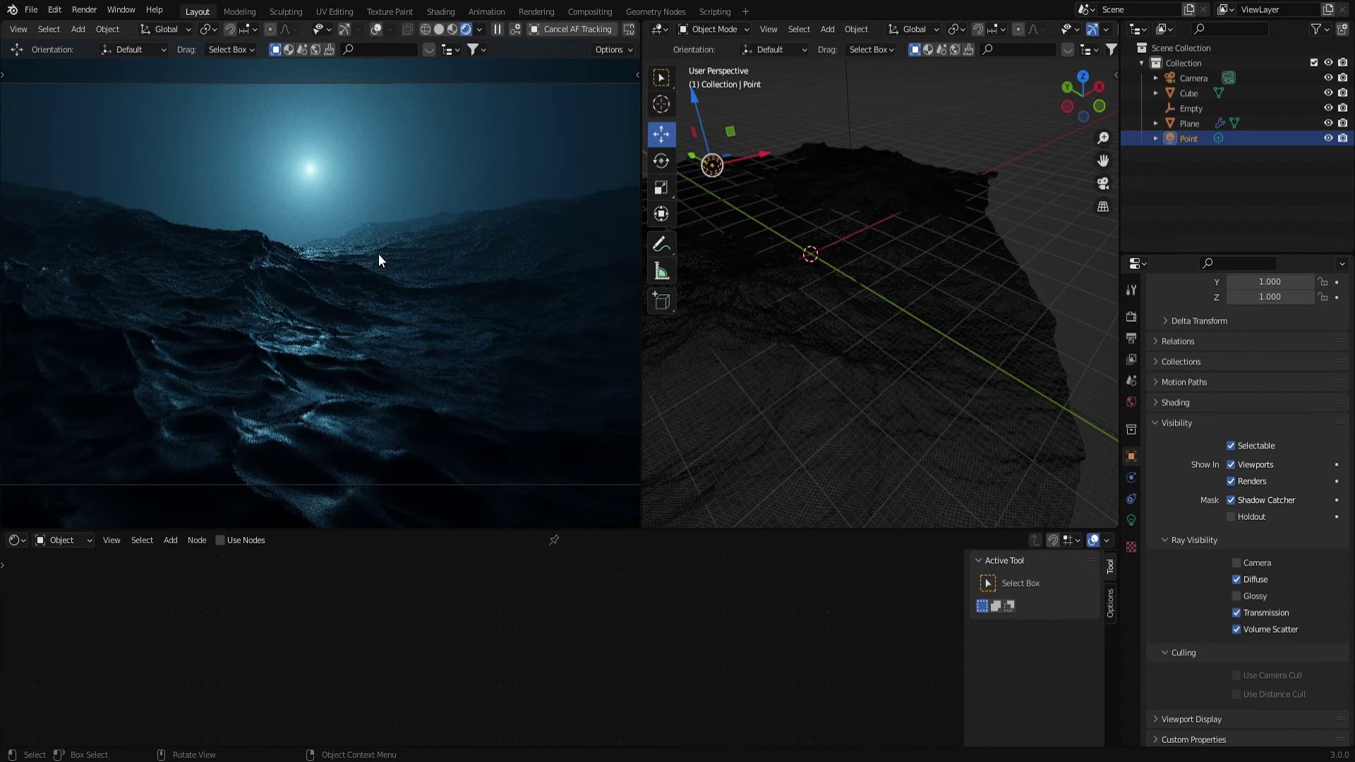
Step: Rotate the ocean Plane slightly around its vertical axis
click(807, 287)
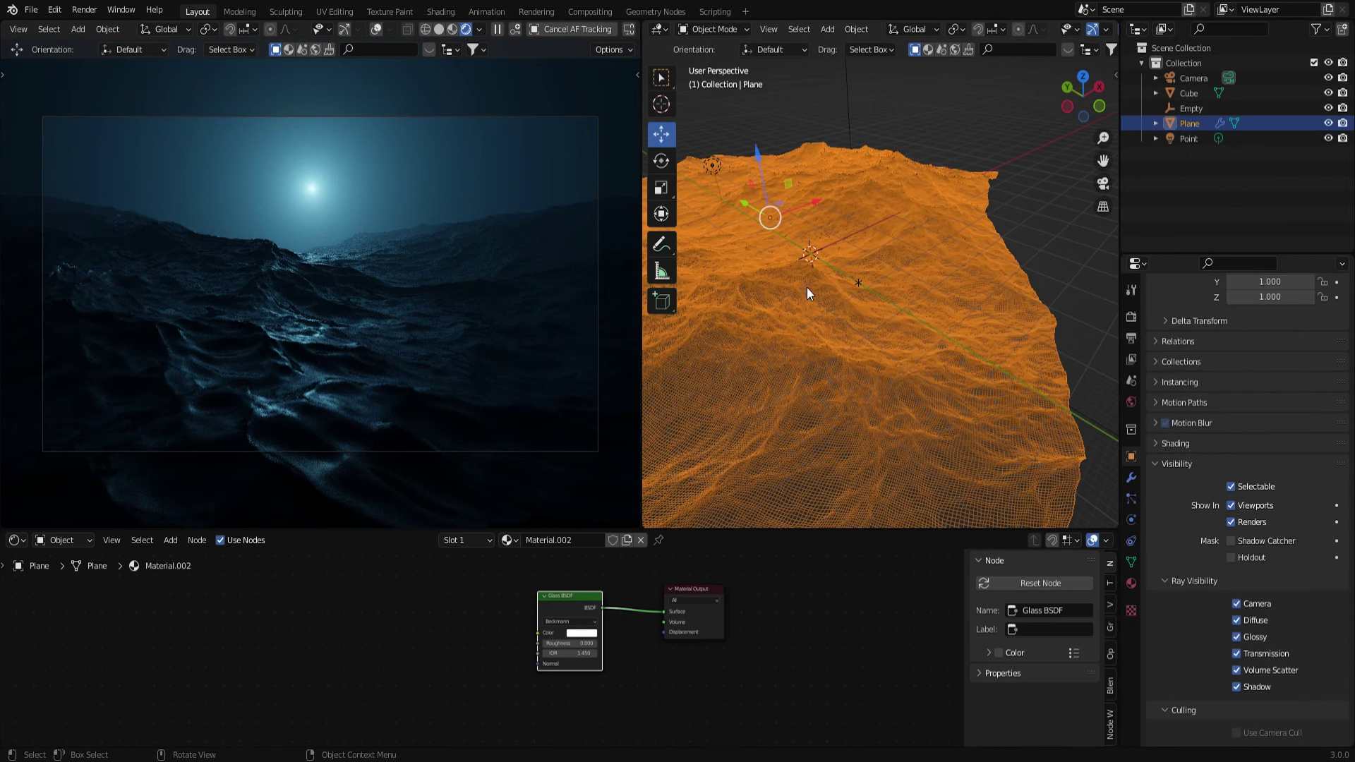
click(662, 164)
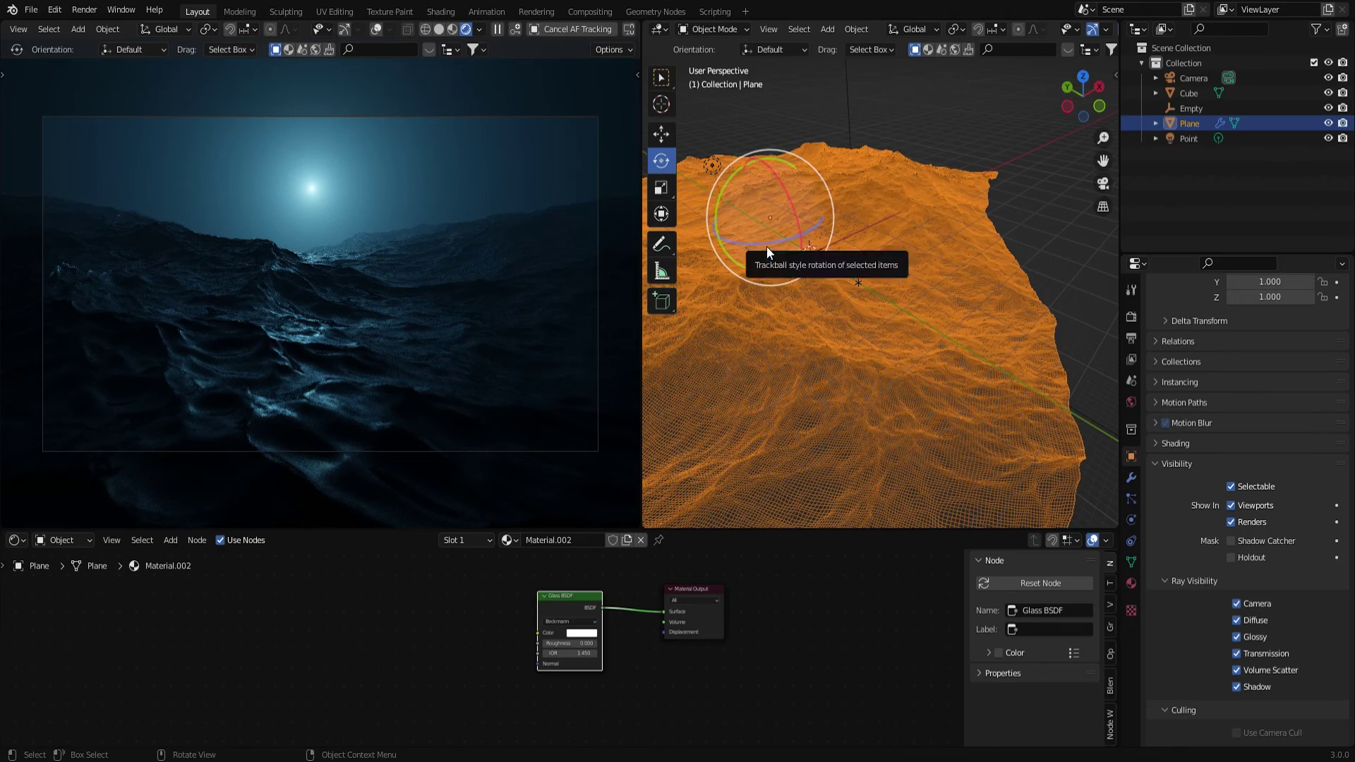
mouse_move(767, 247)
mouse_down()
mouse_move(784, 238)
mouse_move(768, 248)
mouse_up()
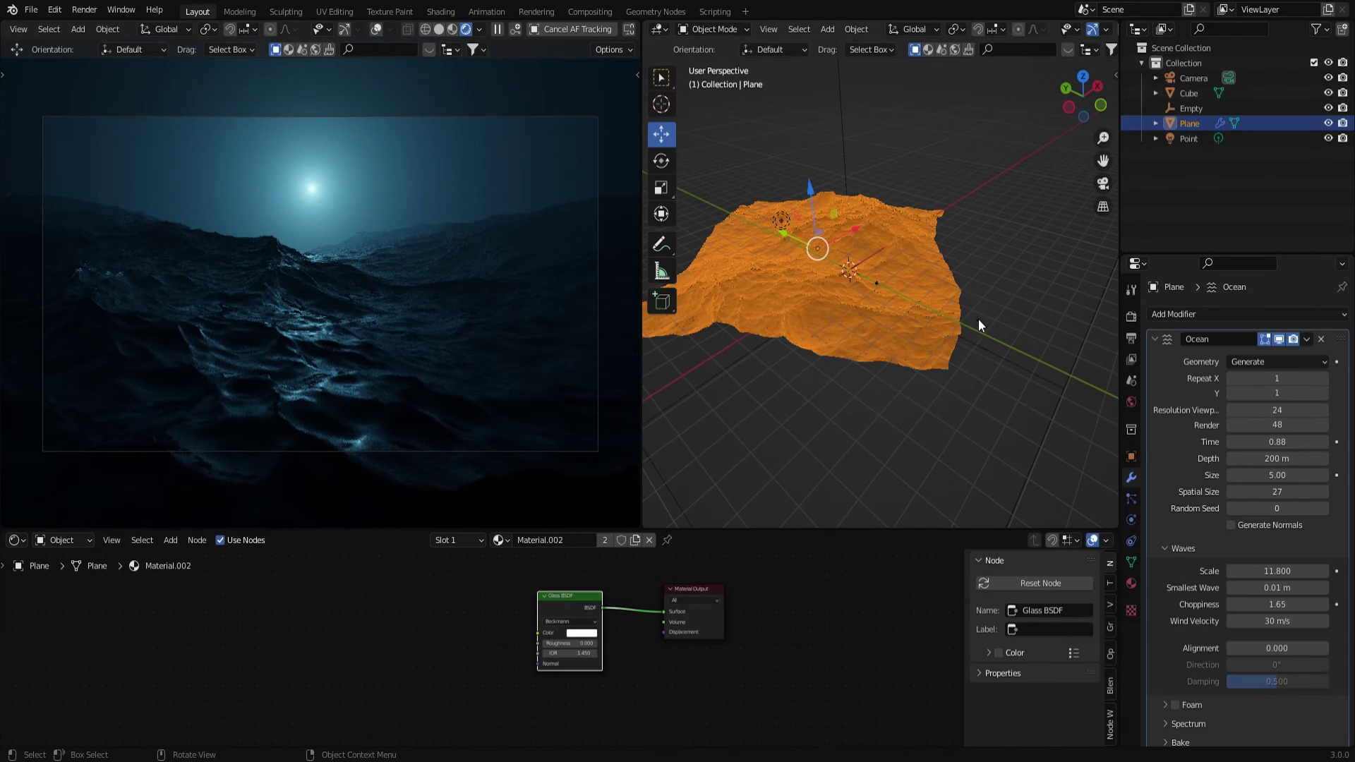
Step: Lower the camera, move it forward toward the waves, and save Ocean Tutorial.blend
click(978, 324)
key(g)
key(z)
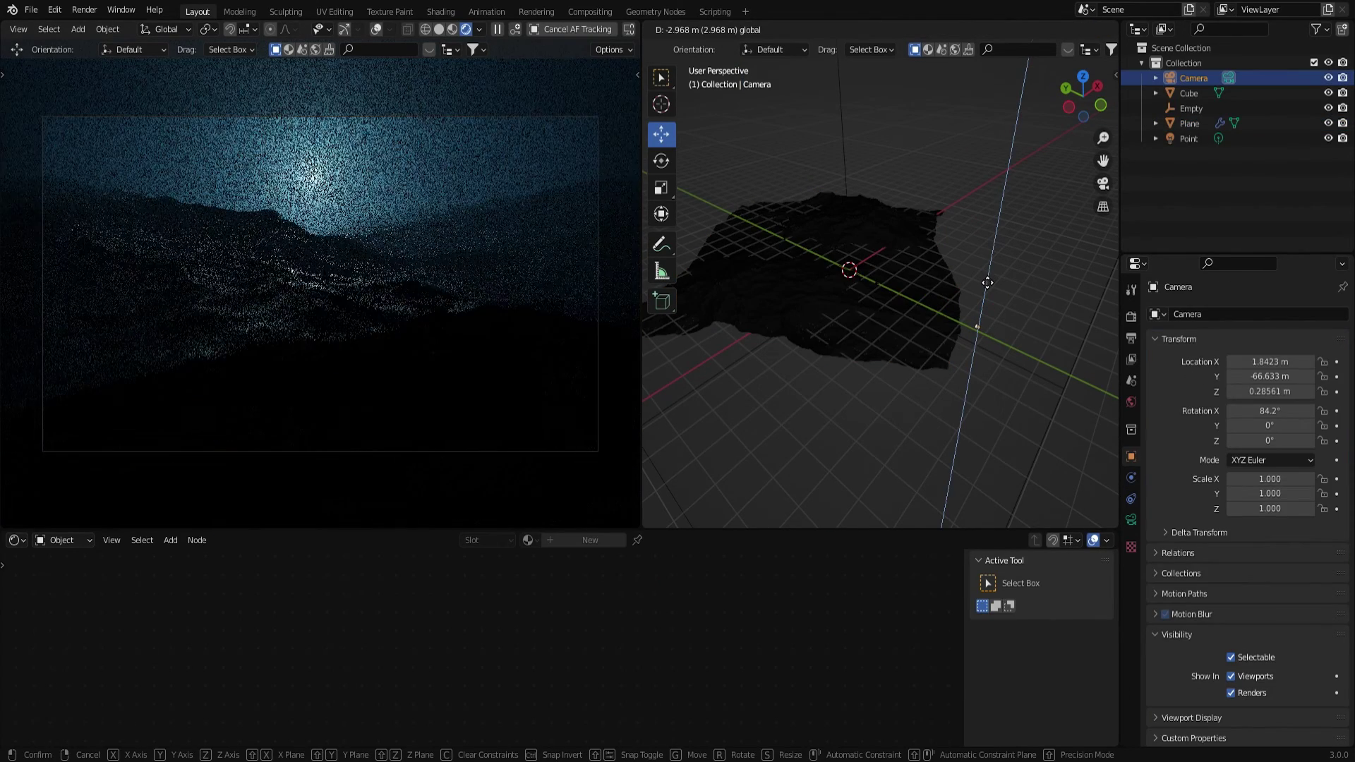
click(977, 283)
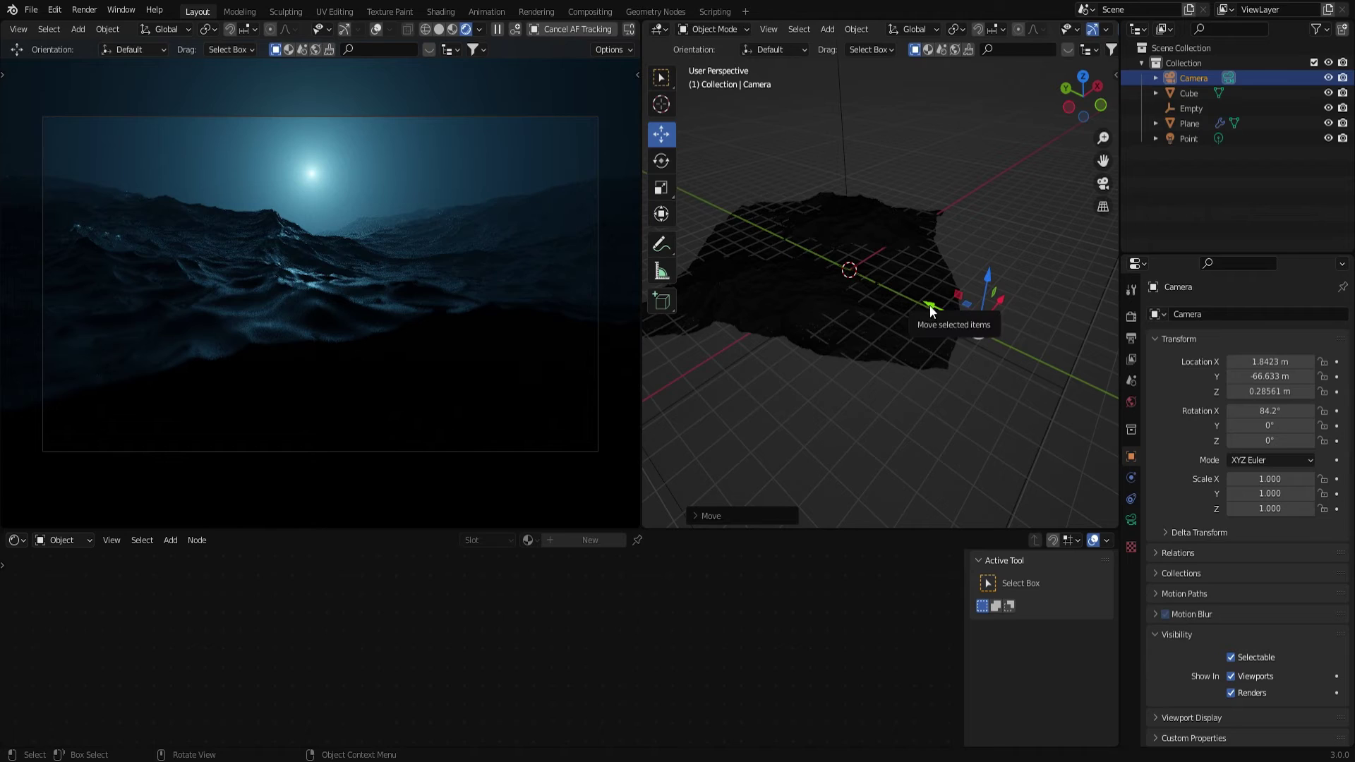
drag(927, 313, 916, 297)
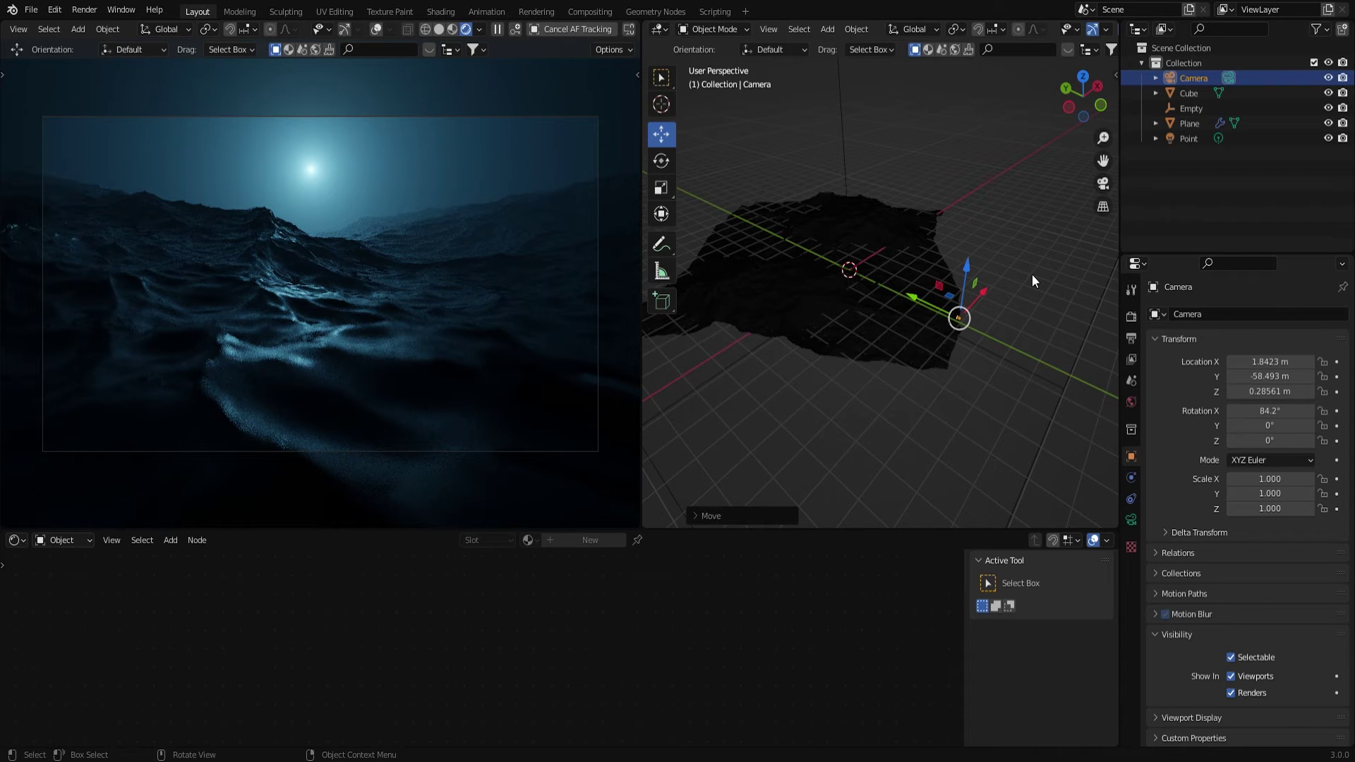
key(ctrl+s)
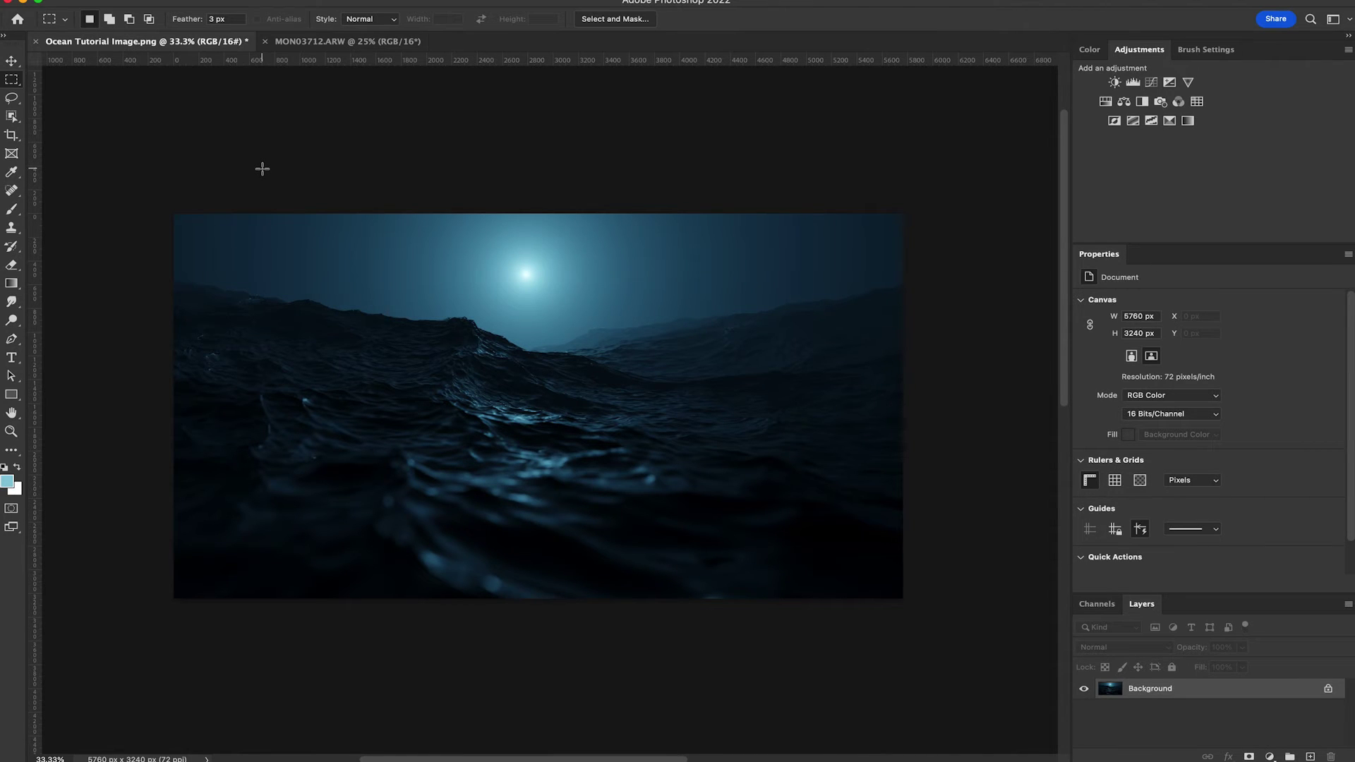
Step: Select the whole MON03712.ARW moon photo and return to the ocean render
click(323, 41)
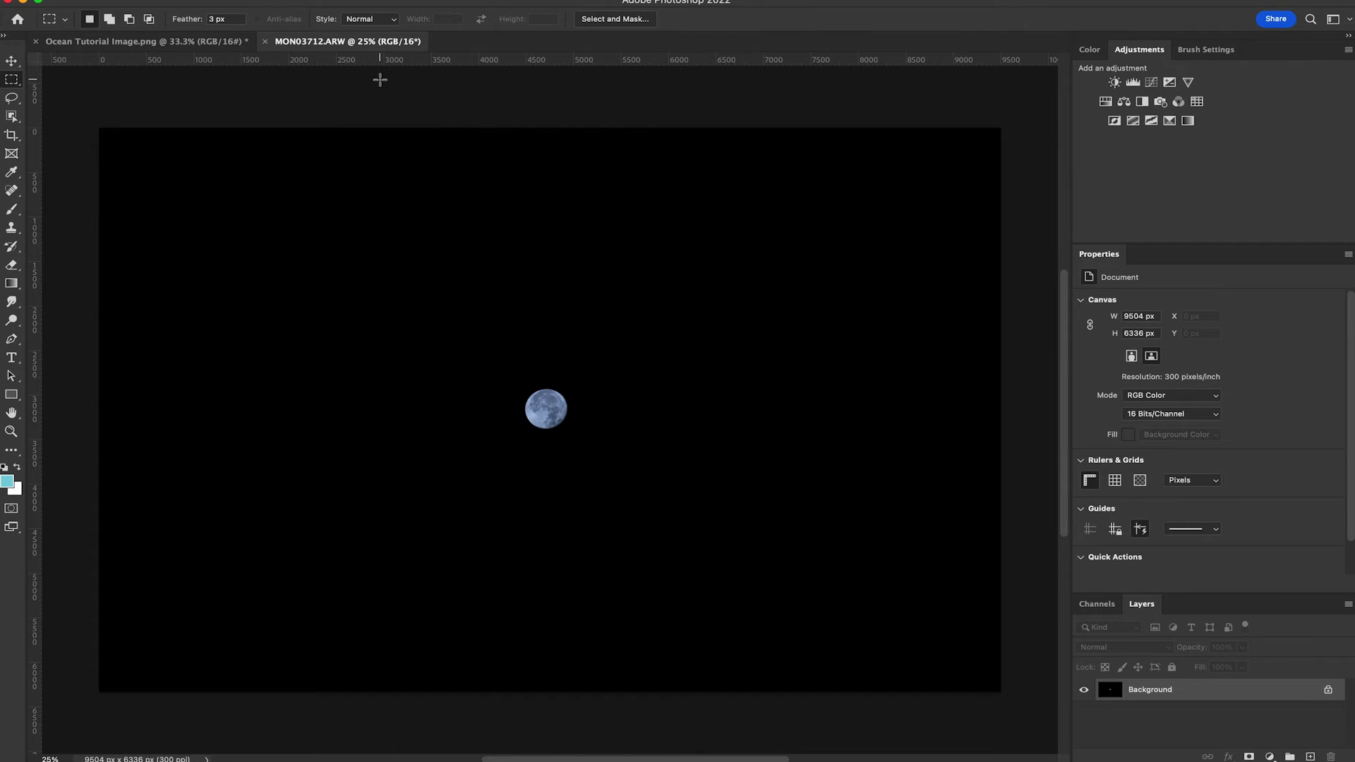
key(super+a)
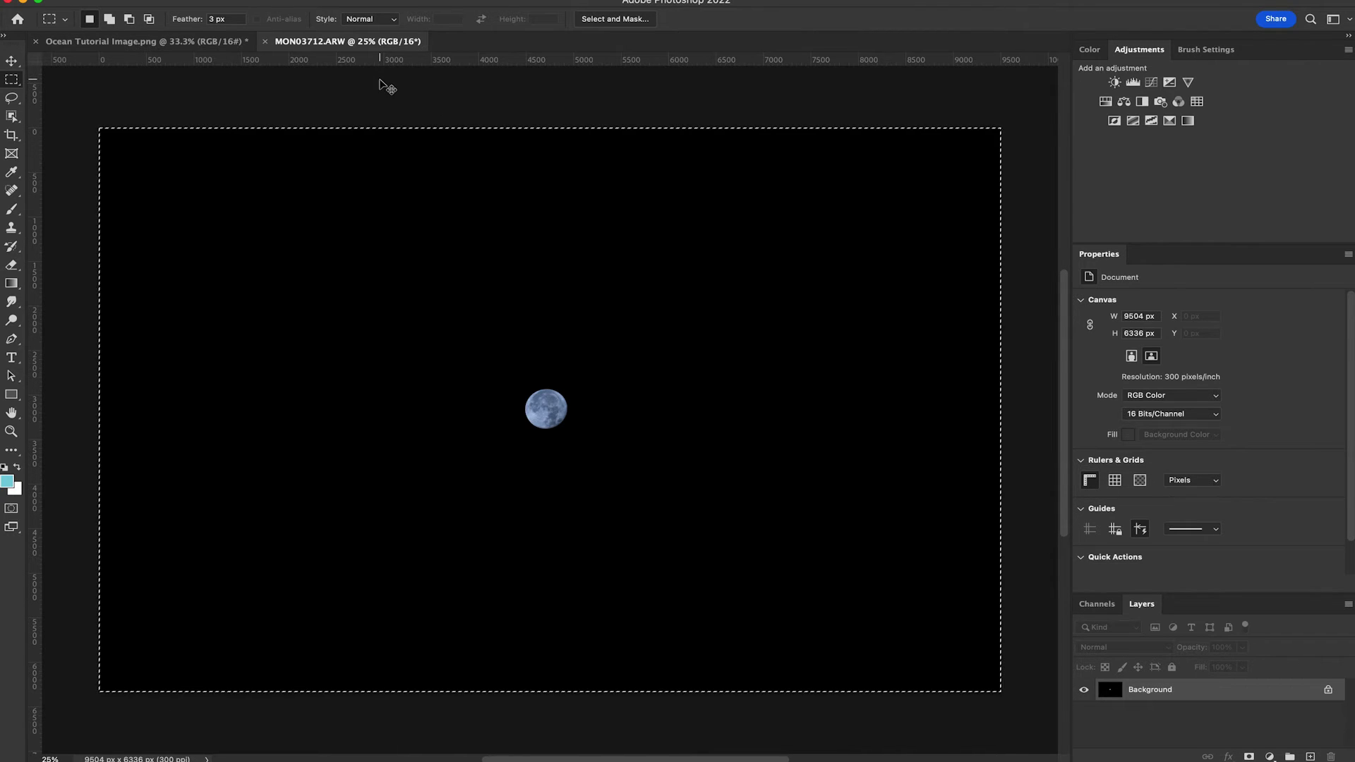
click(174, 42)
Step: Paste the moon as Layer 1, move it into the sky, and blend it in Screen mode
key(super+v)
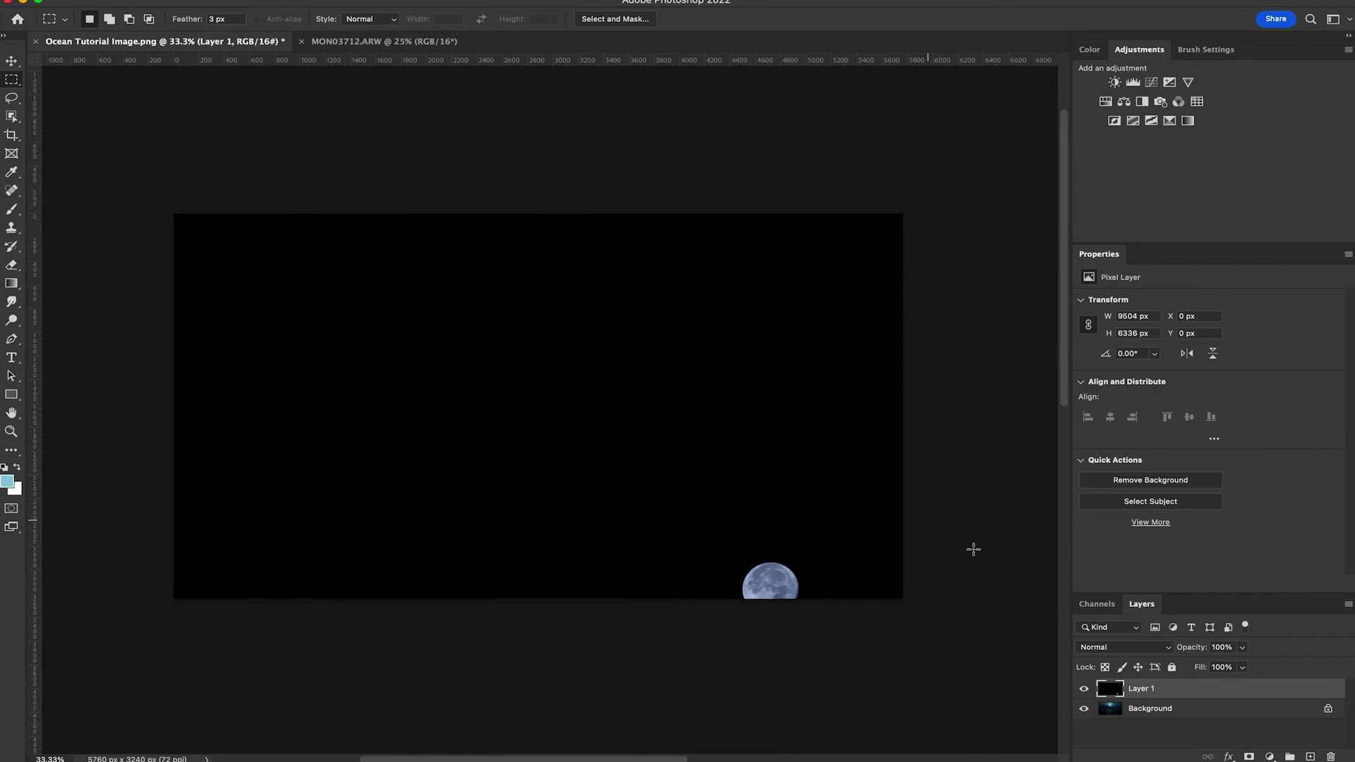
click(11, 61)
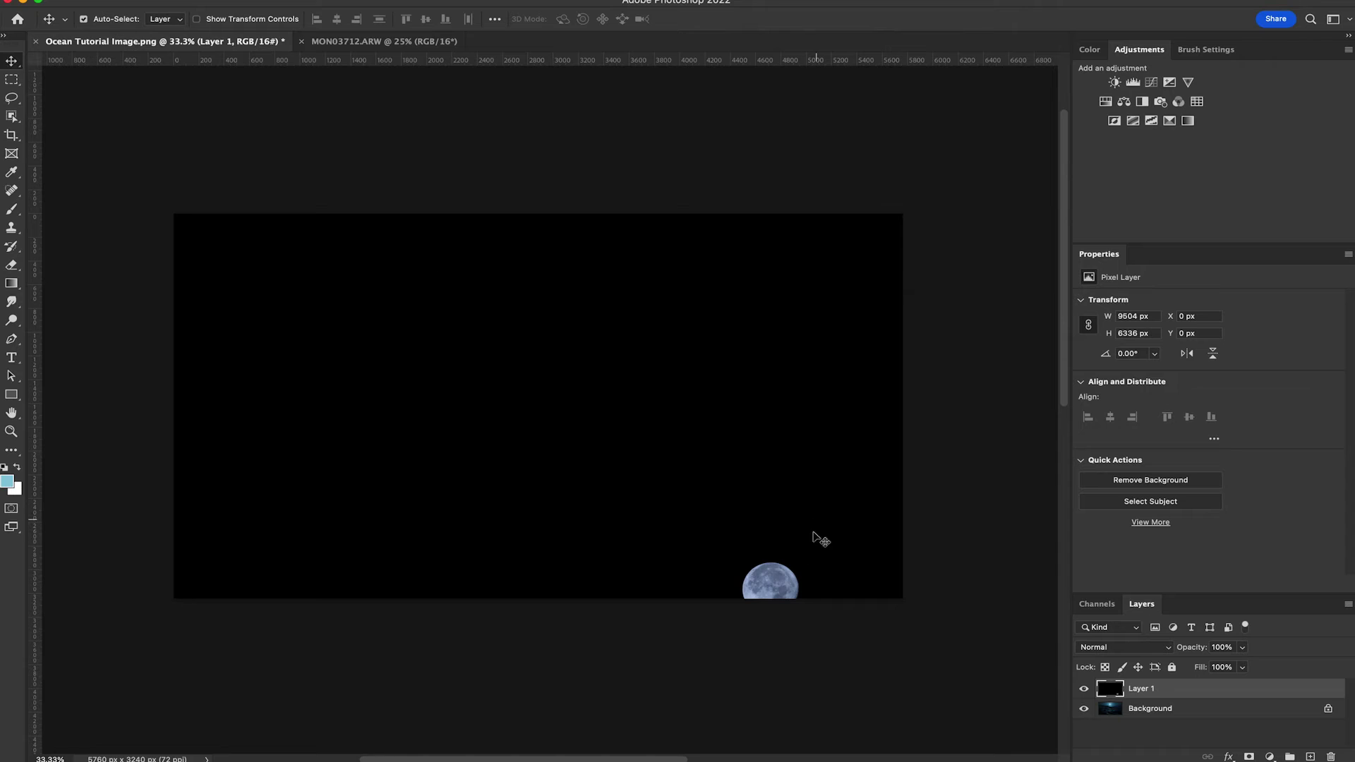
drag(783, 567, 547, 262)
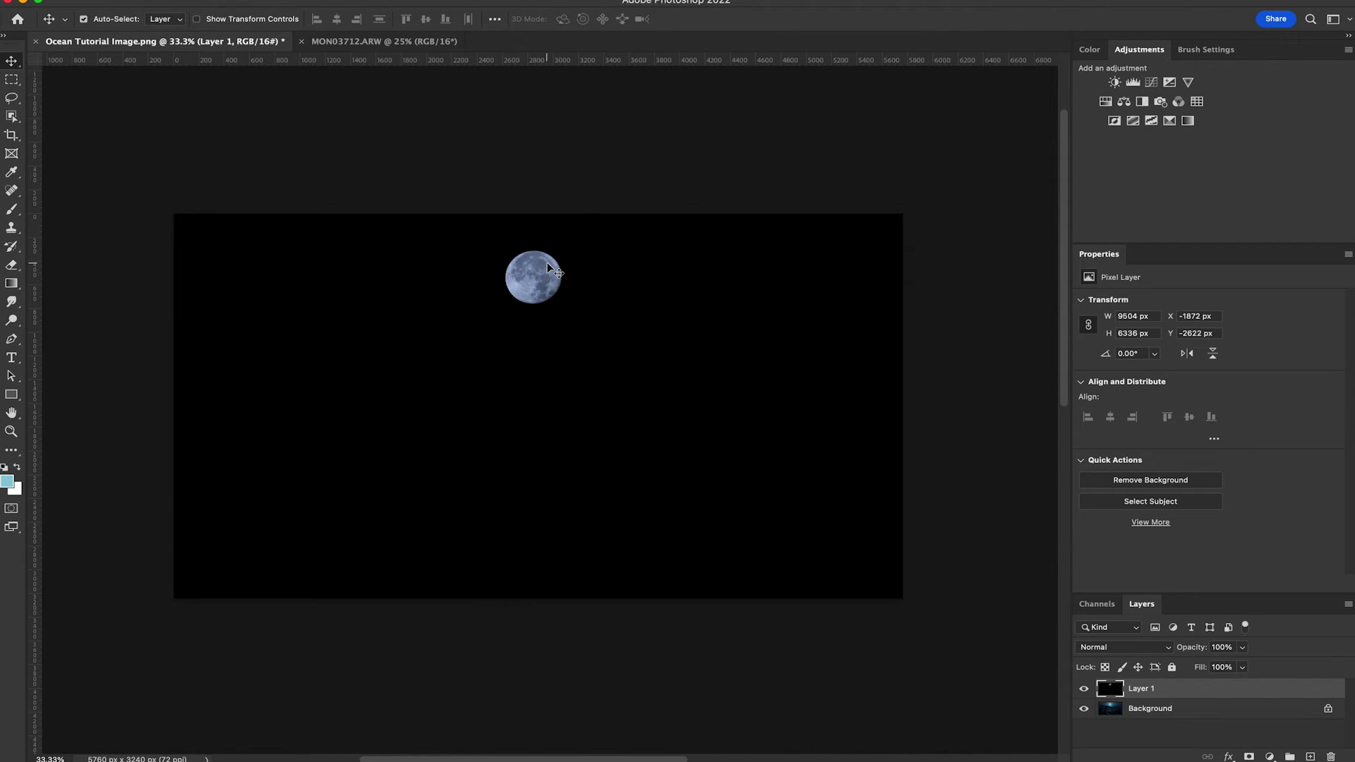
click(1116, 648)
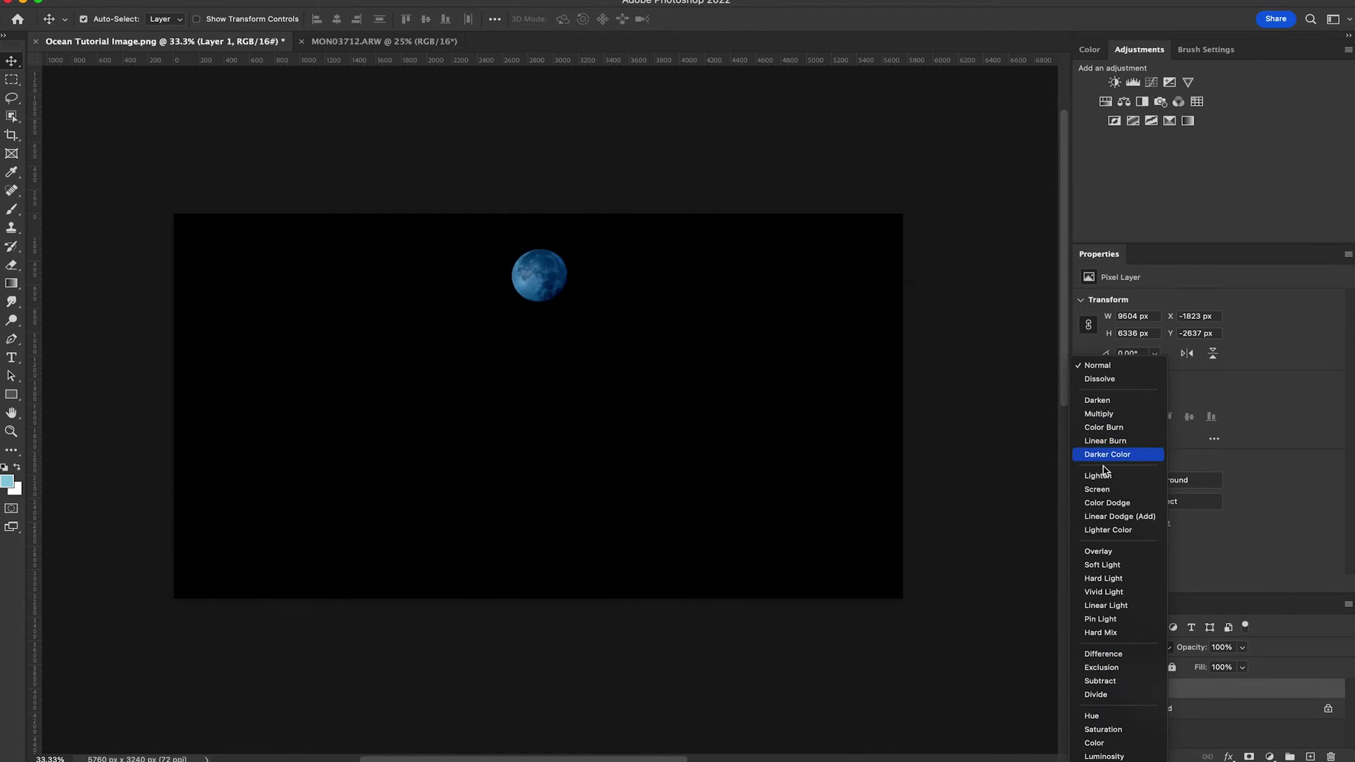
click(1105, 490)
Step: Scale the moon down to about 56% and centre it on the render's glow
key(ctrl+t)
key(ctrl+minus)
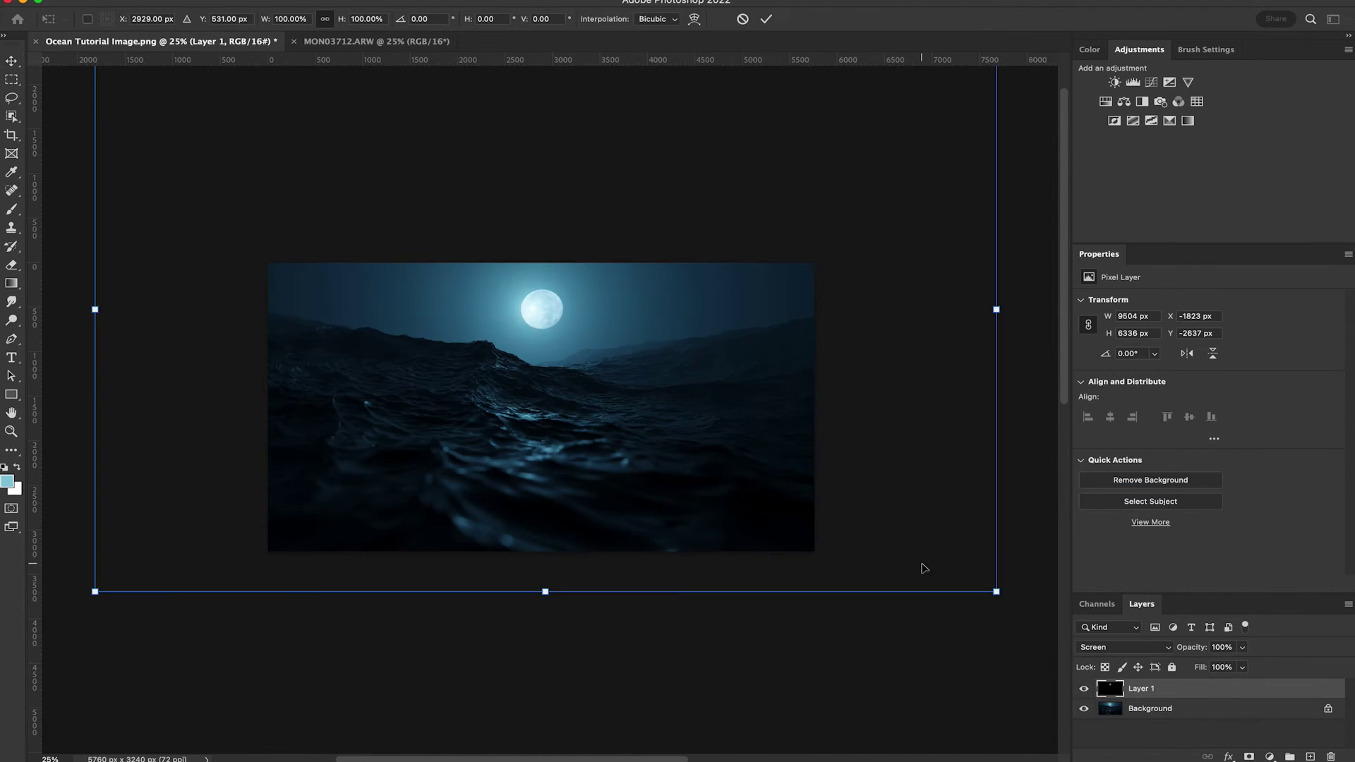
alt+drag(997, 593, 792, 481)
drag(622, 422, 611, 422)
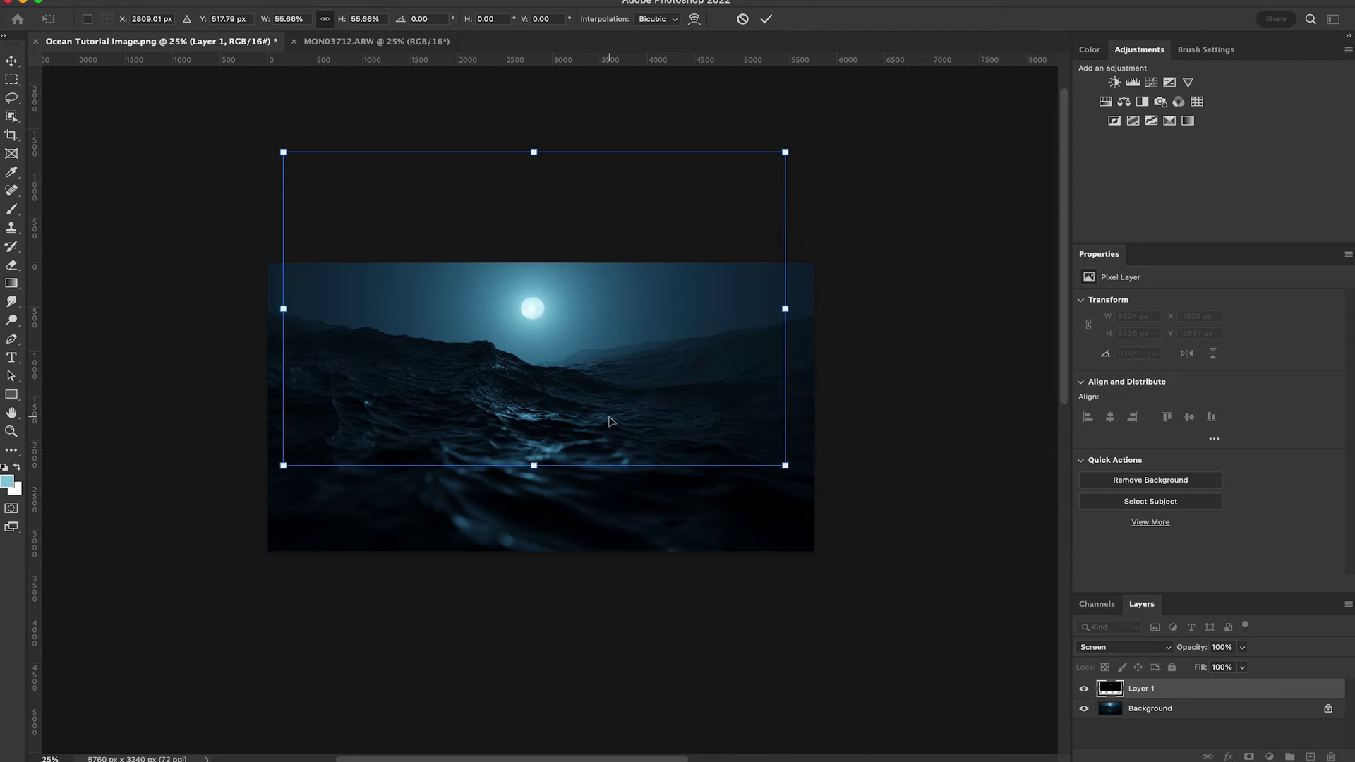
key(Return)
key(super+equal)
Step: Add a Curves 1 layer clipped to Layer 1 with an S-curve (80→34, 173→168)
click(1152, 83)
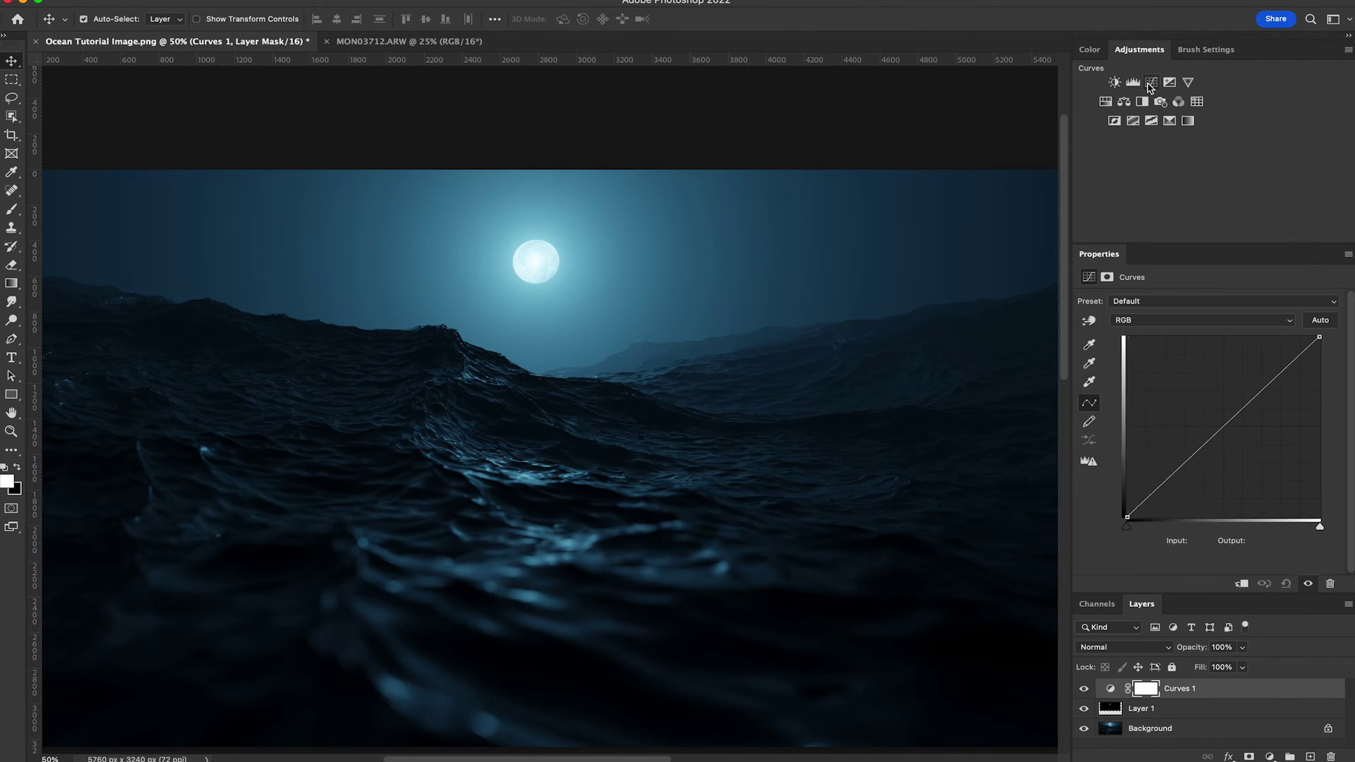
click(1243, 586)
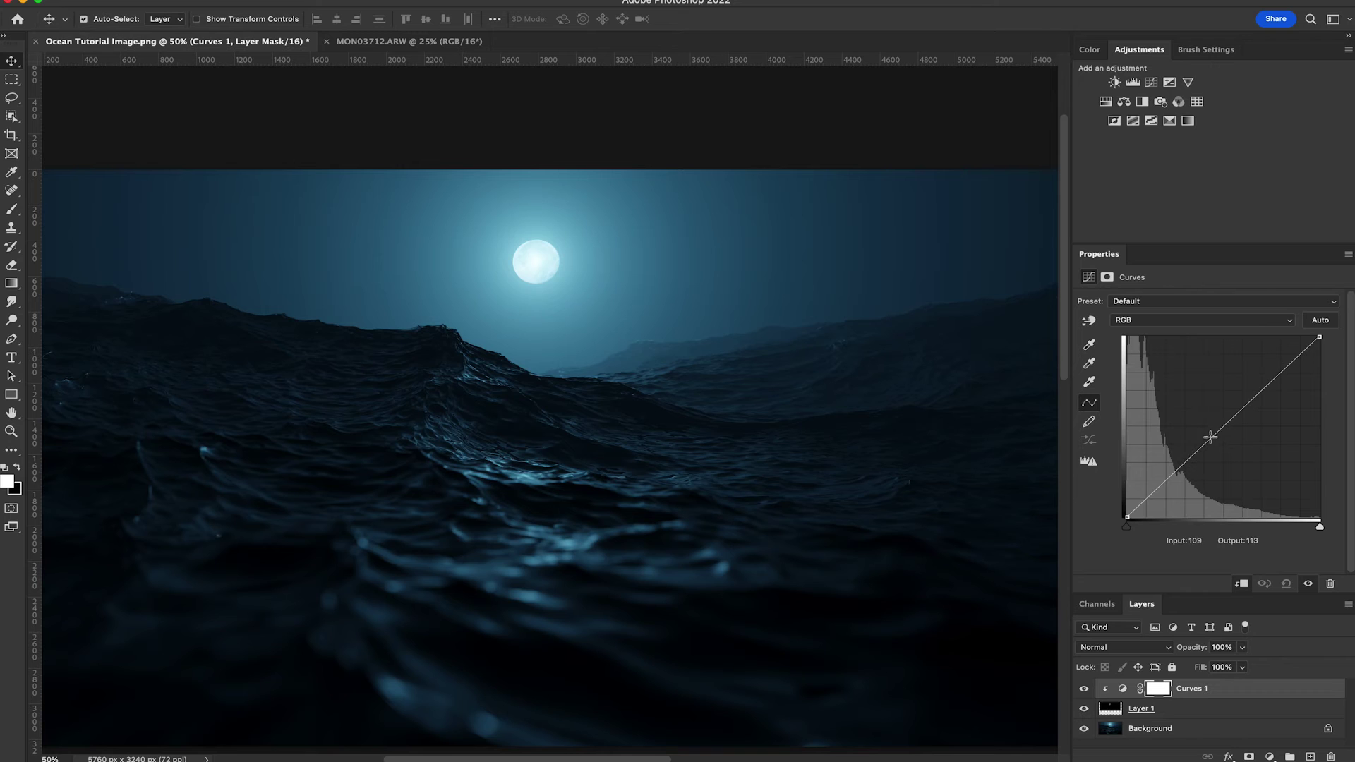
drag(1215, 436, 1185, 499)
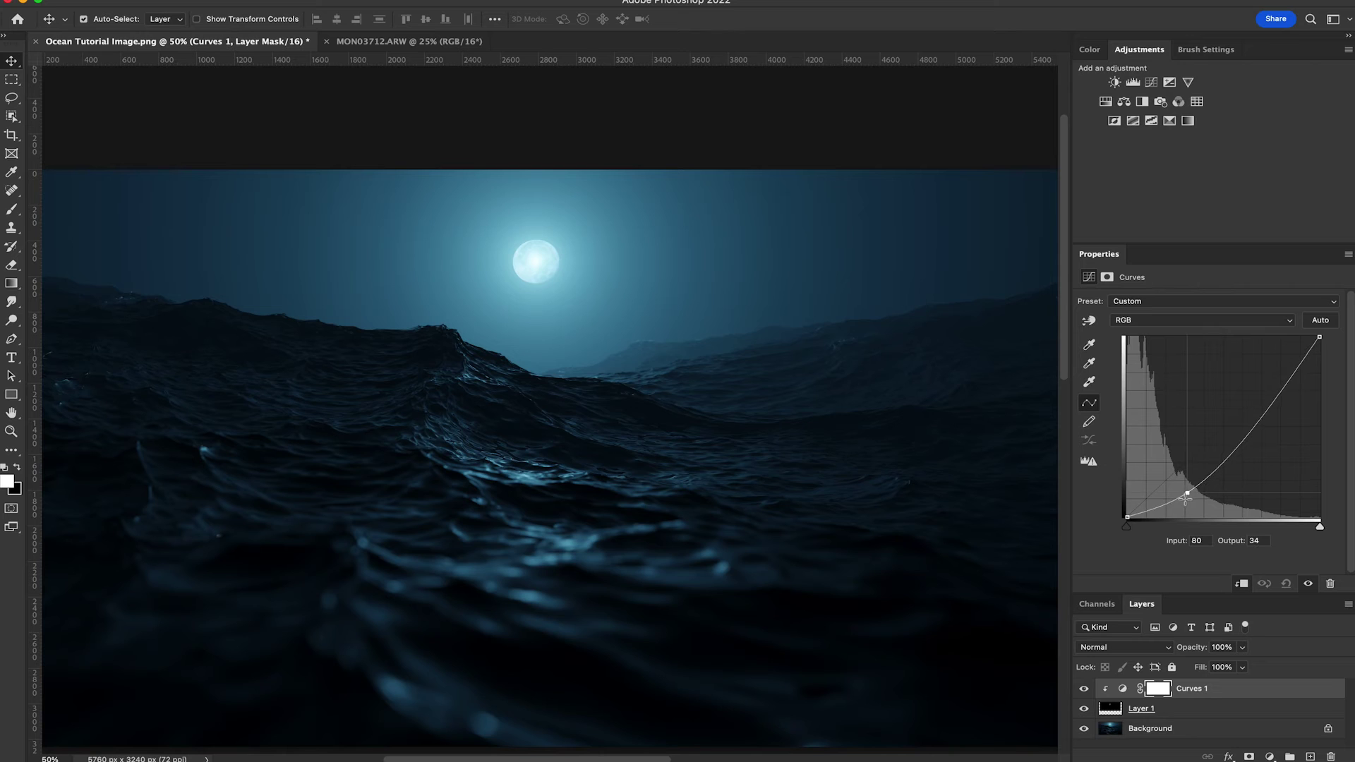
drag(1262, 419, 1258, 398)
Step: Create a new Layer 2 above Background and switch to the Brush tool
click(1242, 729)
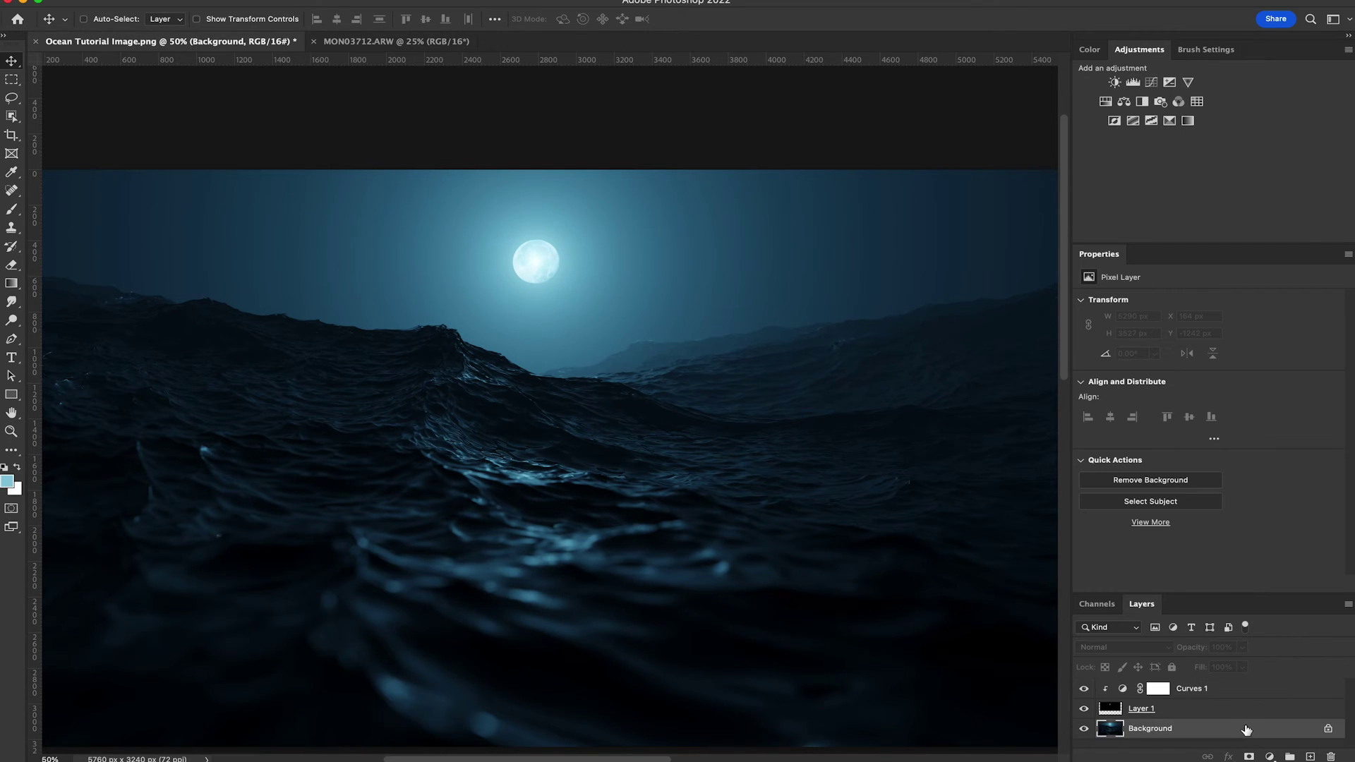
key(super+shift+n)
key(Return)
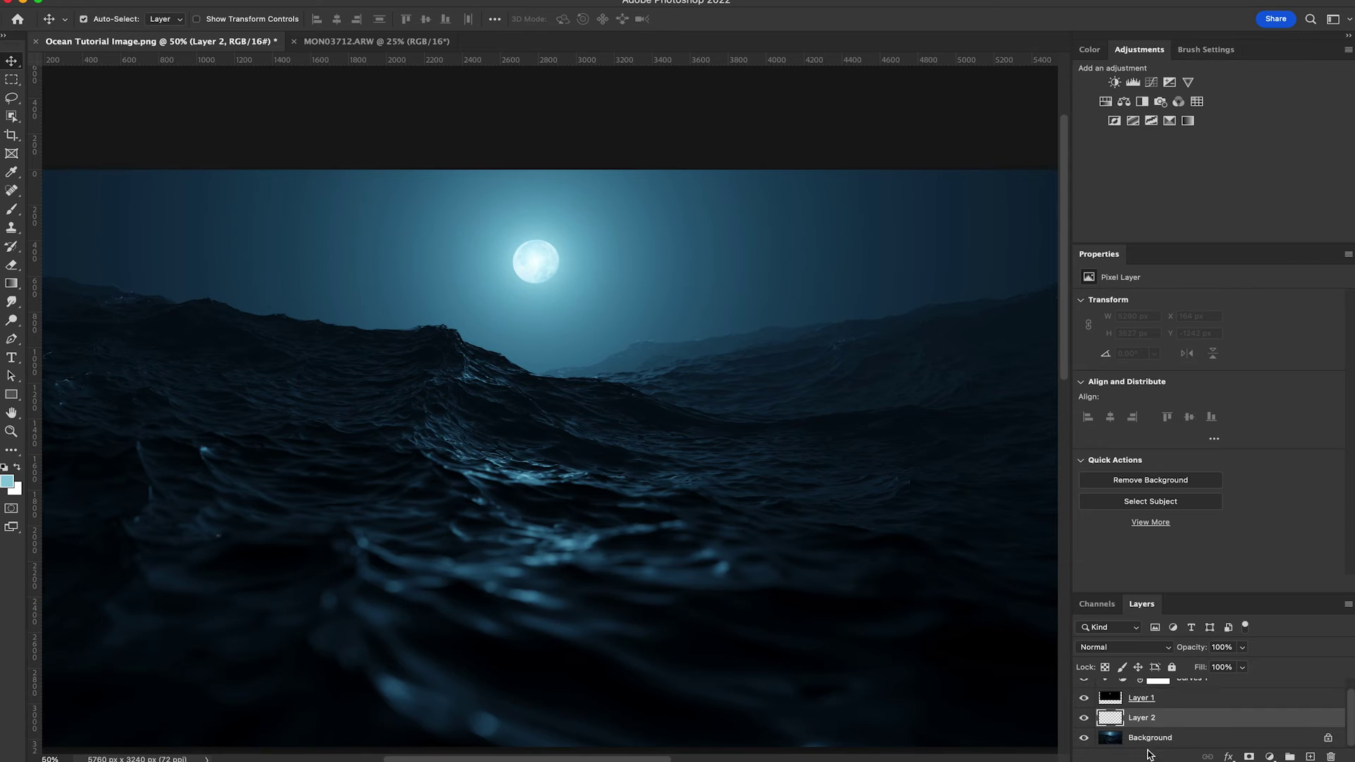
key(b)
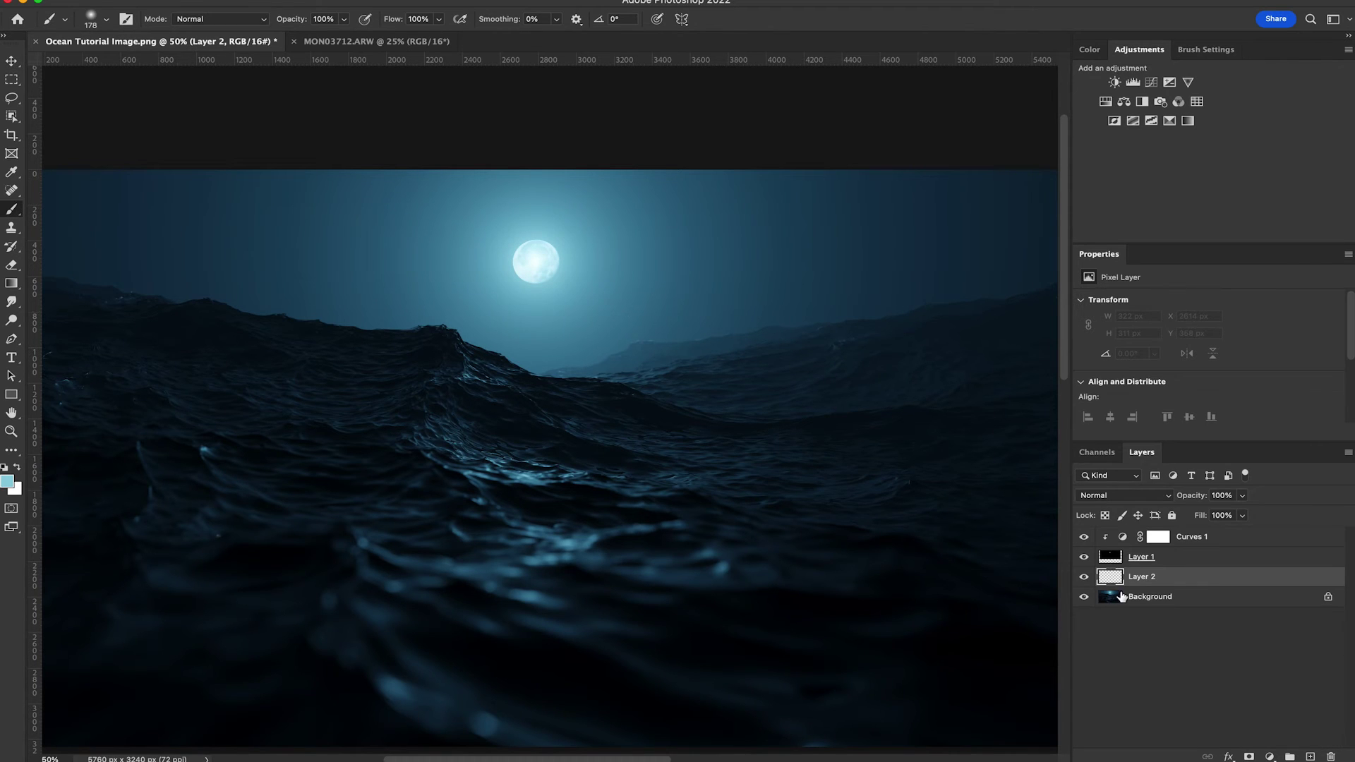
Step: Sample the glow colour and paint a bright disc behind the moon on Layer 2
click(1085, 558)
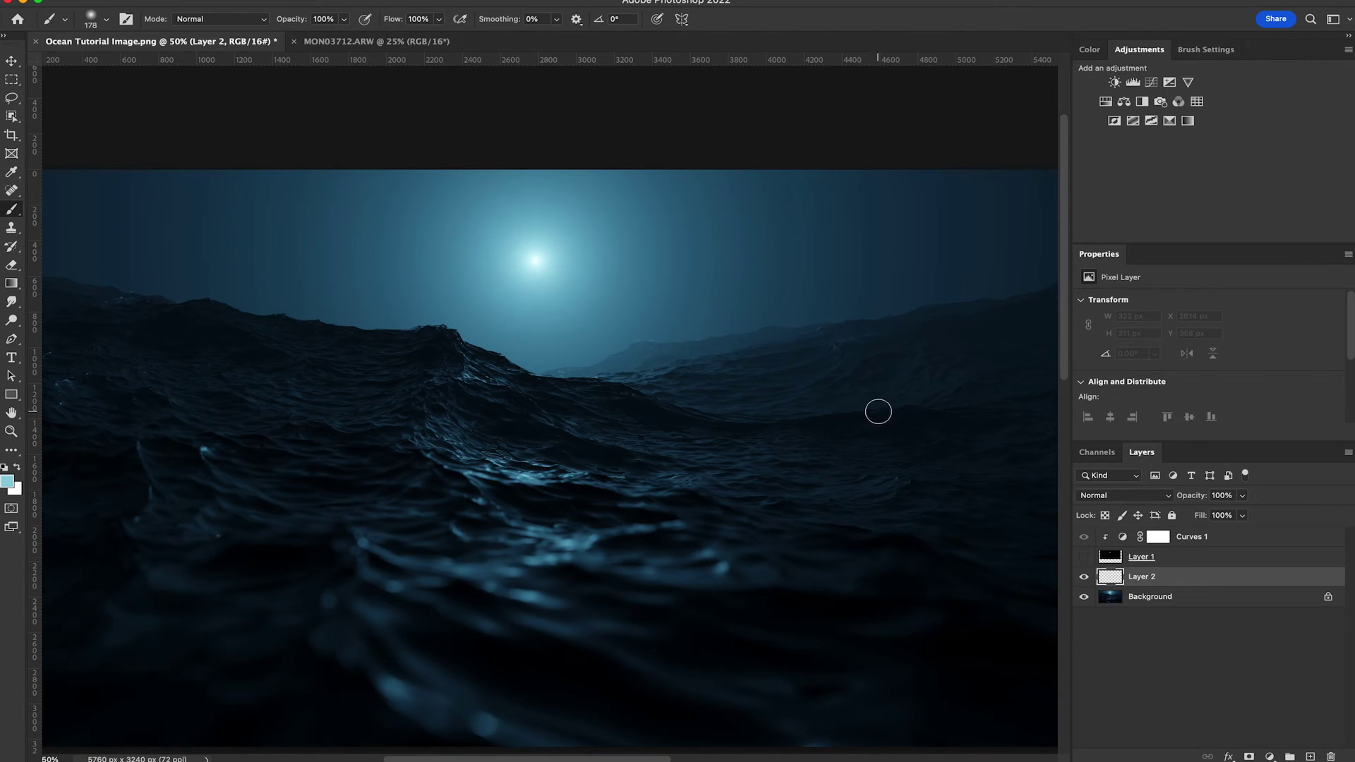
alt+click(549, 263)
click(537, 262)
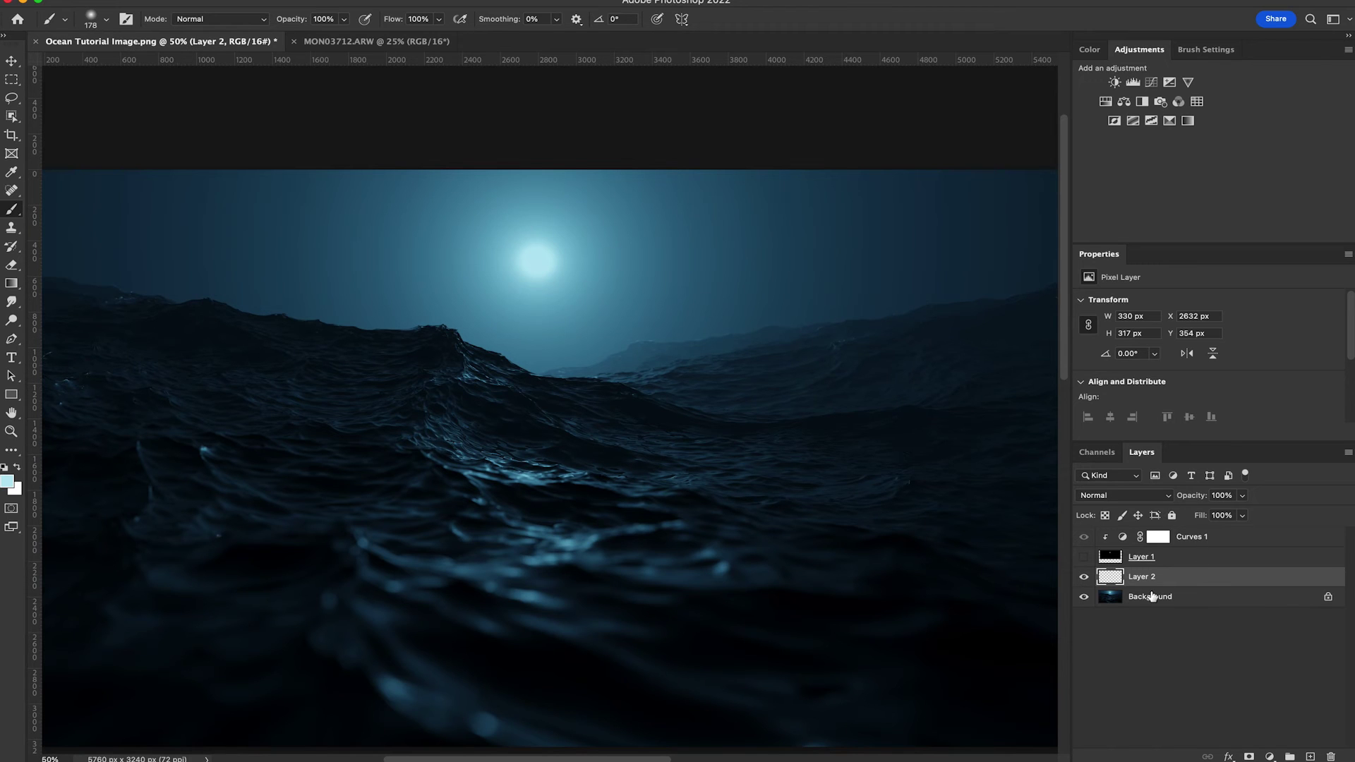
click(1084, 558)
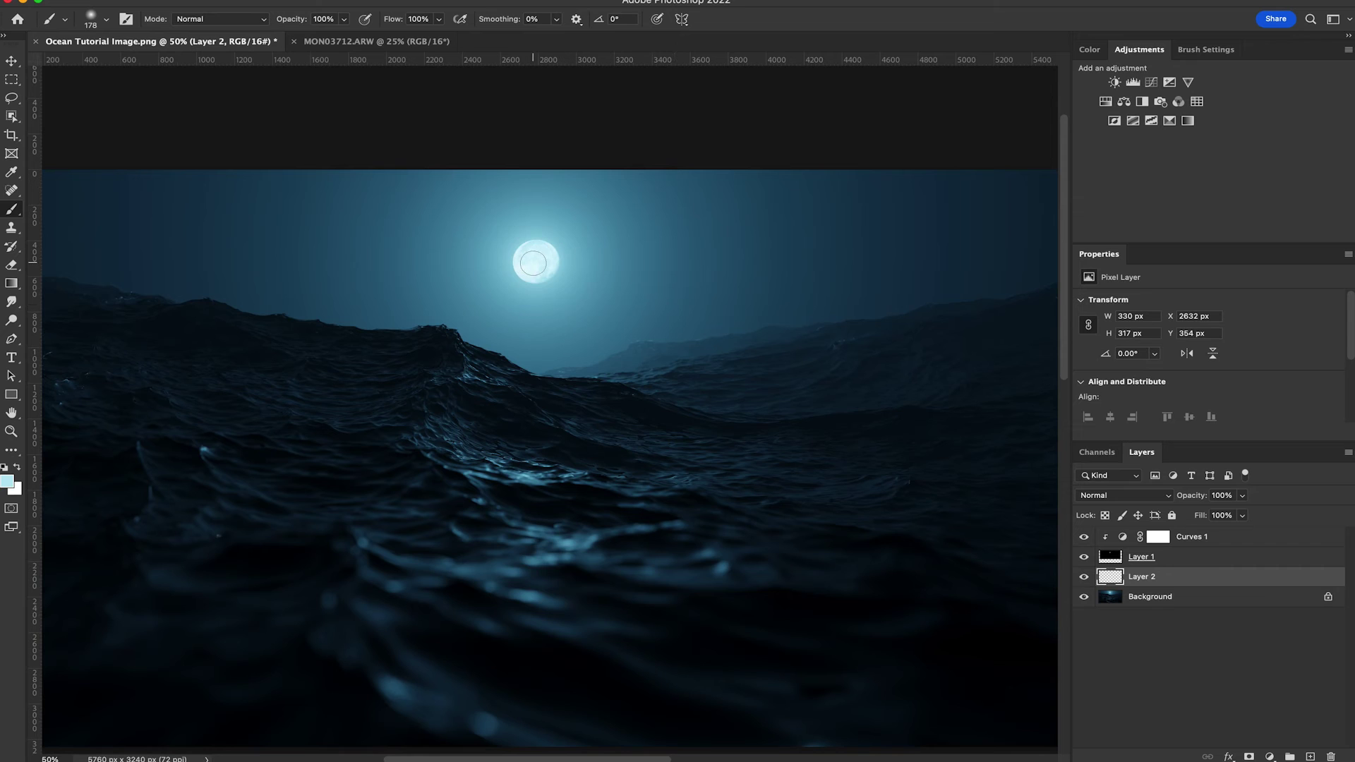
drag(533, 266, 548, 268)
click(1085, 577)
click(1085, 577)
click(1085, 577)
click(1085, 578)
Step: Duplicate the moon layer and keep the original Layer 1 selected
click(1294, 559)
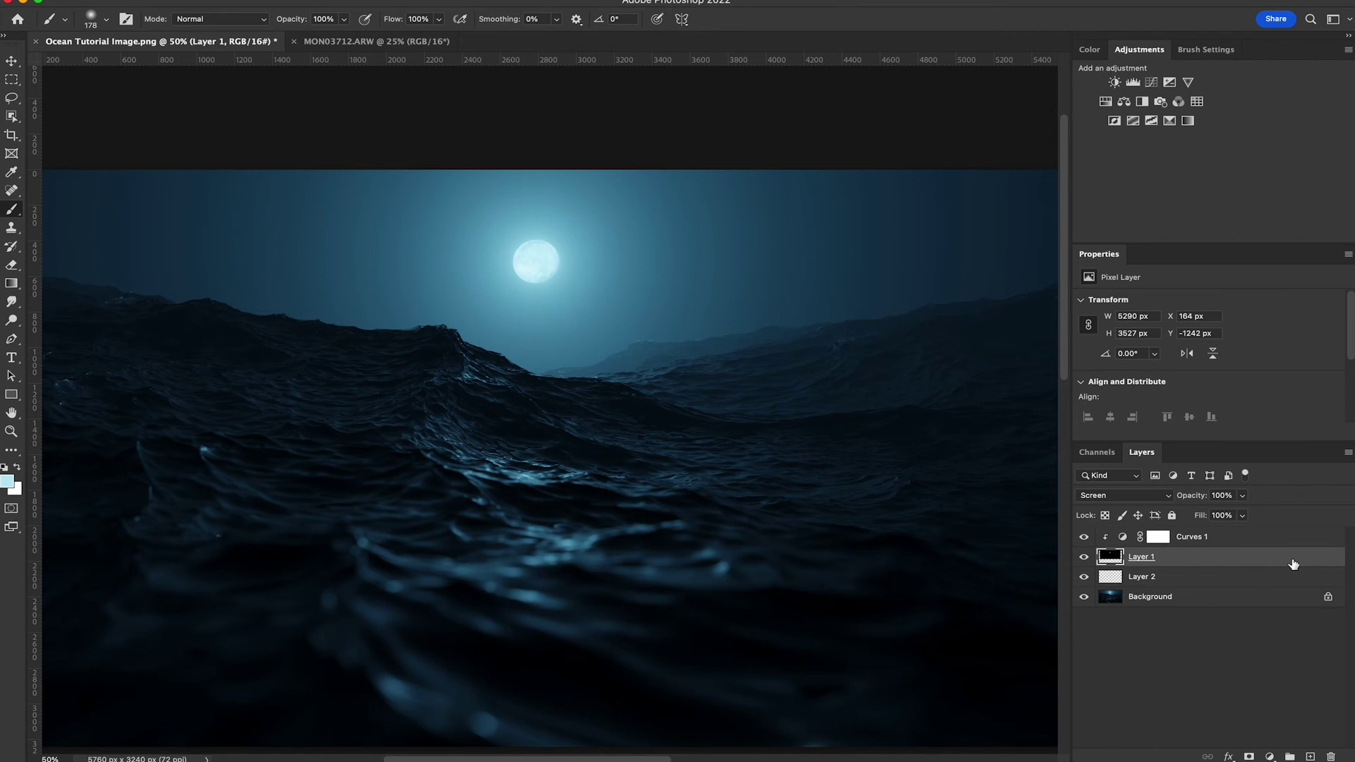
key(super+j)
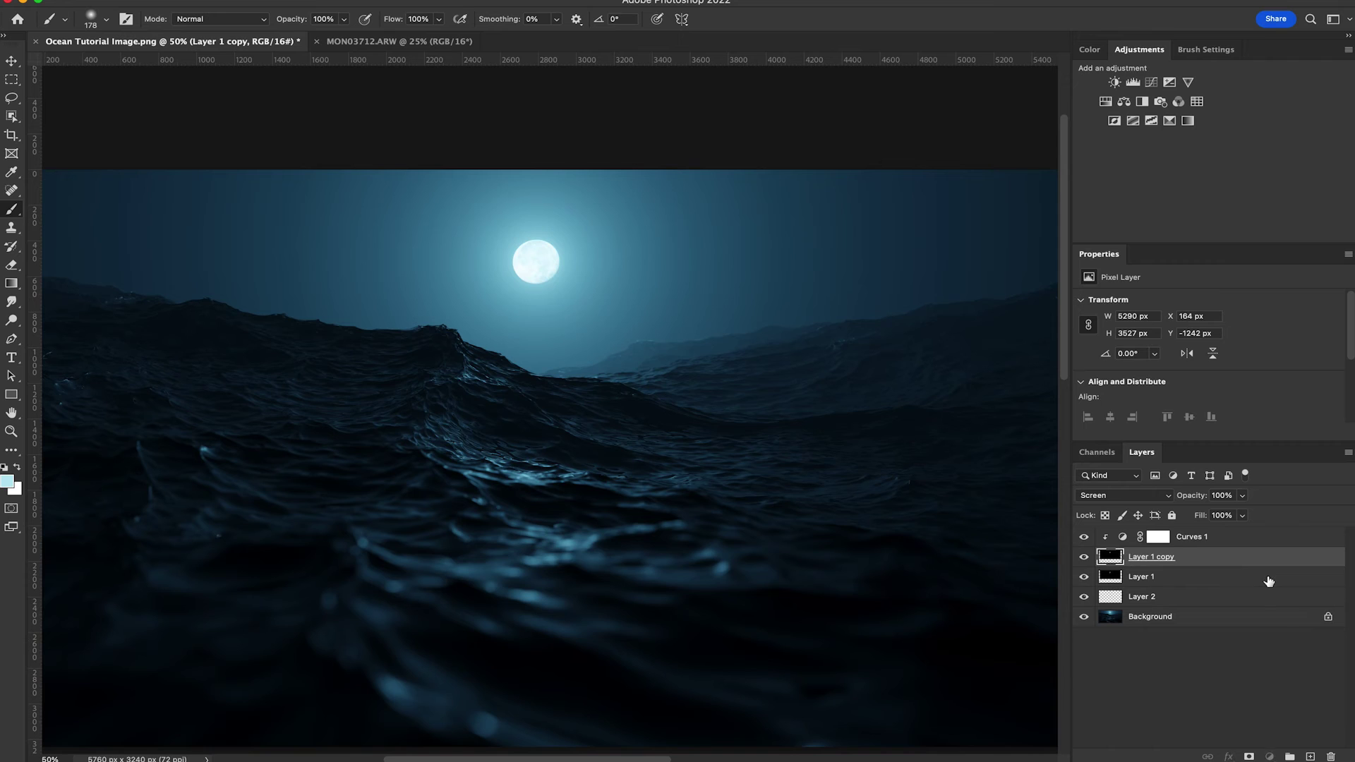
click(1268, 581)
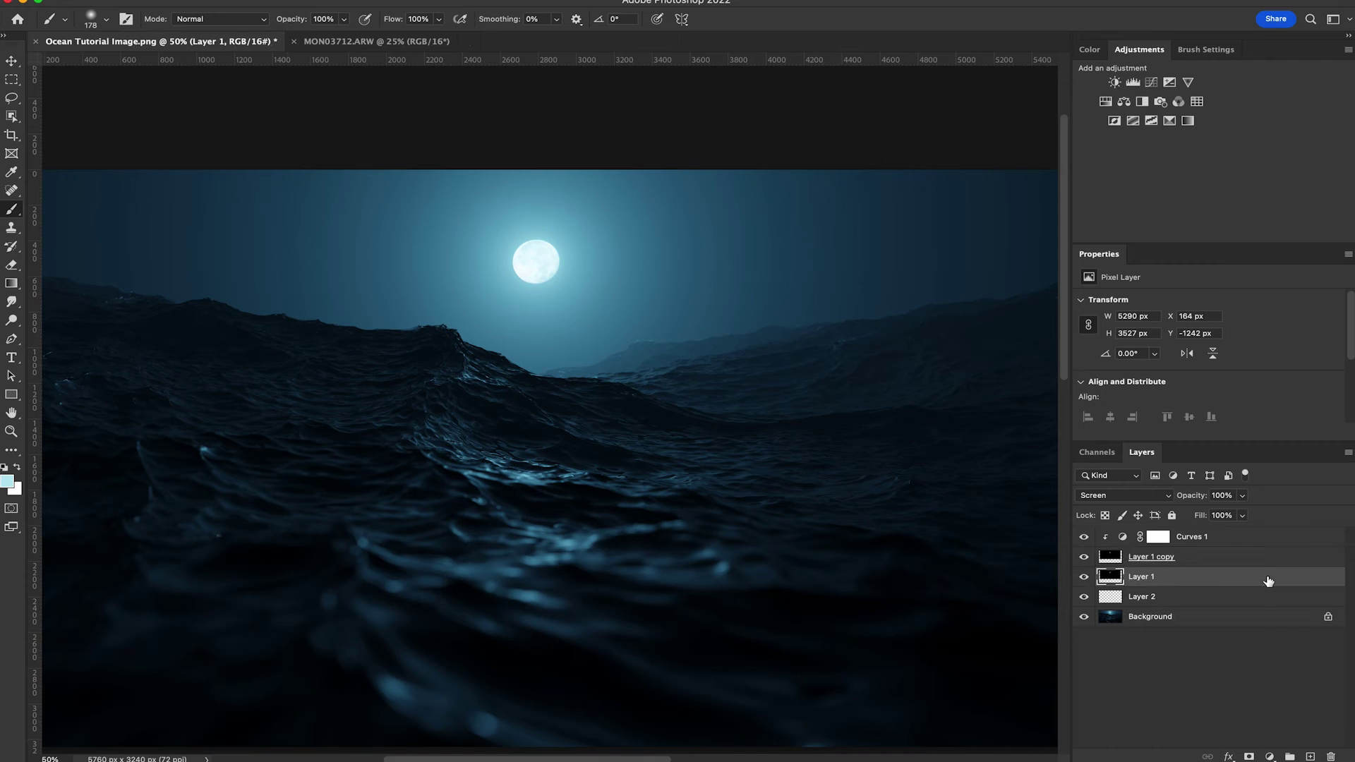
click(1220, 562)
click(1193, 586)
Step: Apply a 34.6 px Gaussian blur to Layer 1 and lower its opacity to 41%
click(346, 0)
mouse_move(368, 169)
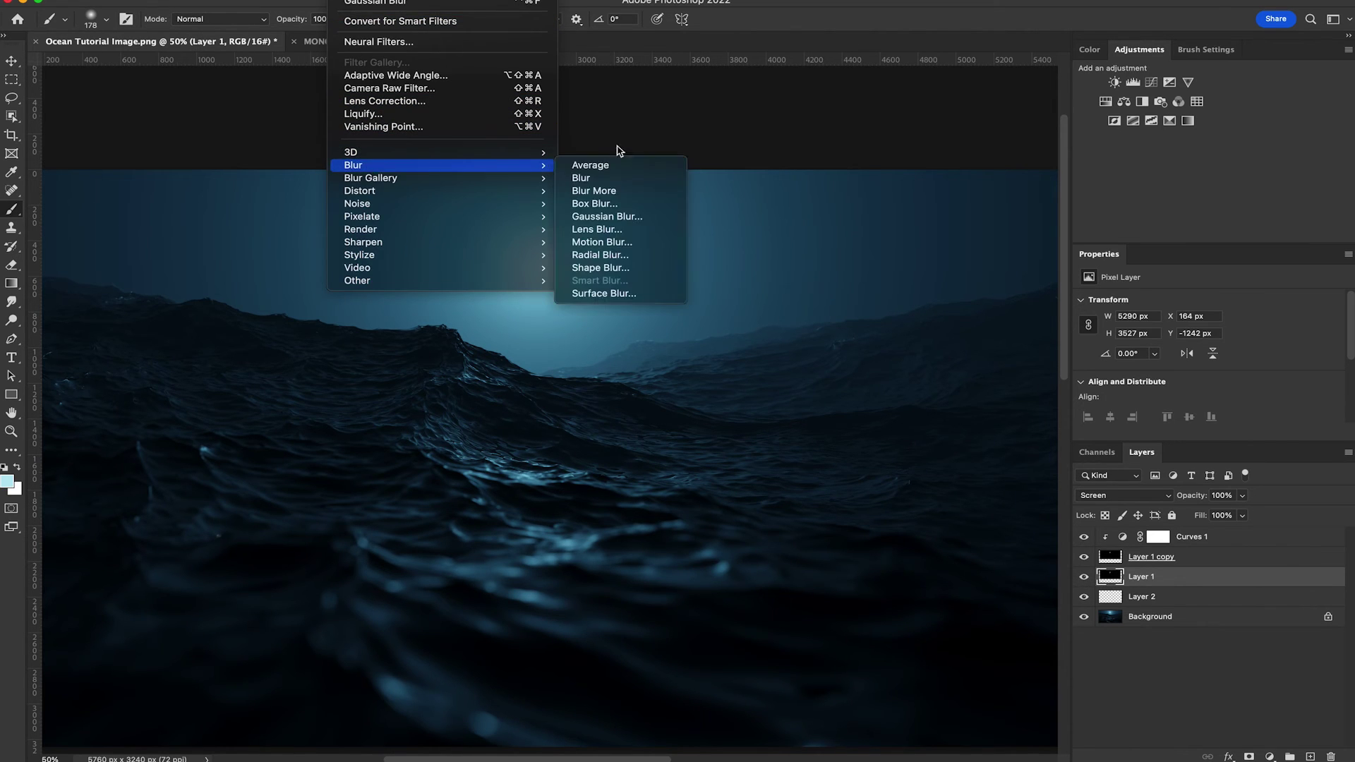
click(608, 216)
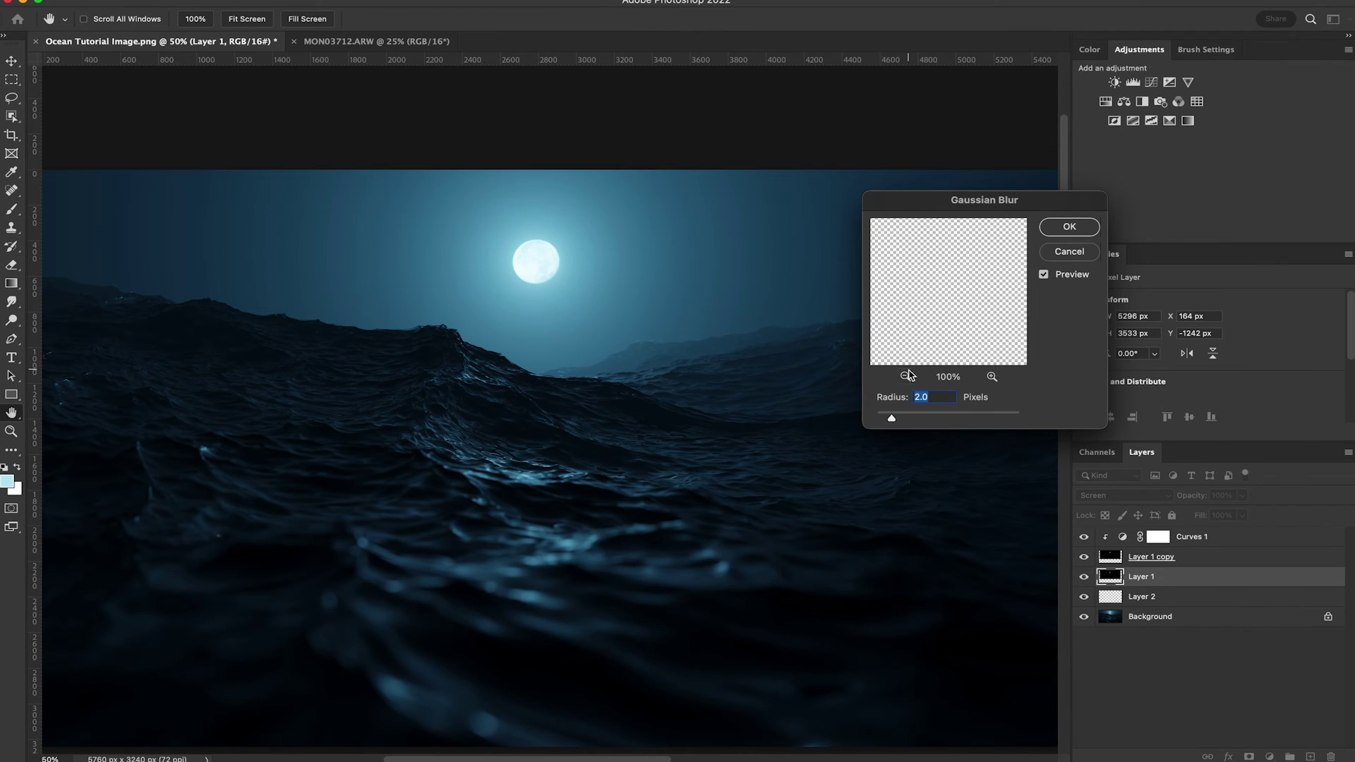
drag(916, 422, 950, 421)
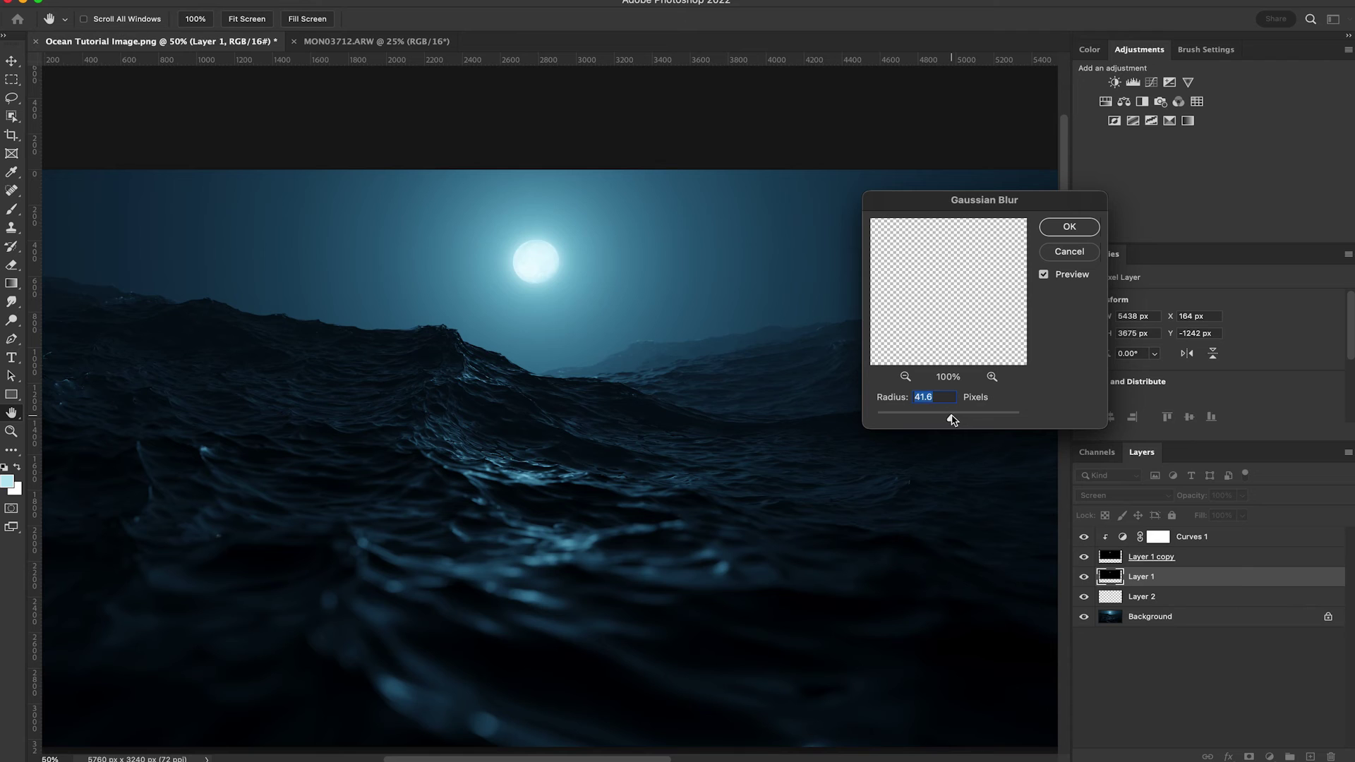
drag(953, 420, 949, 420)
click(1070, 227)
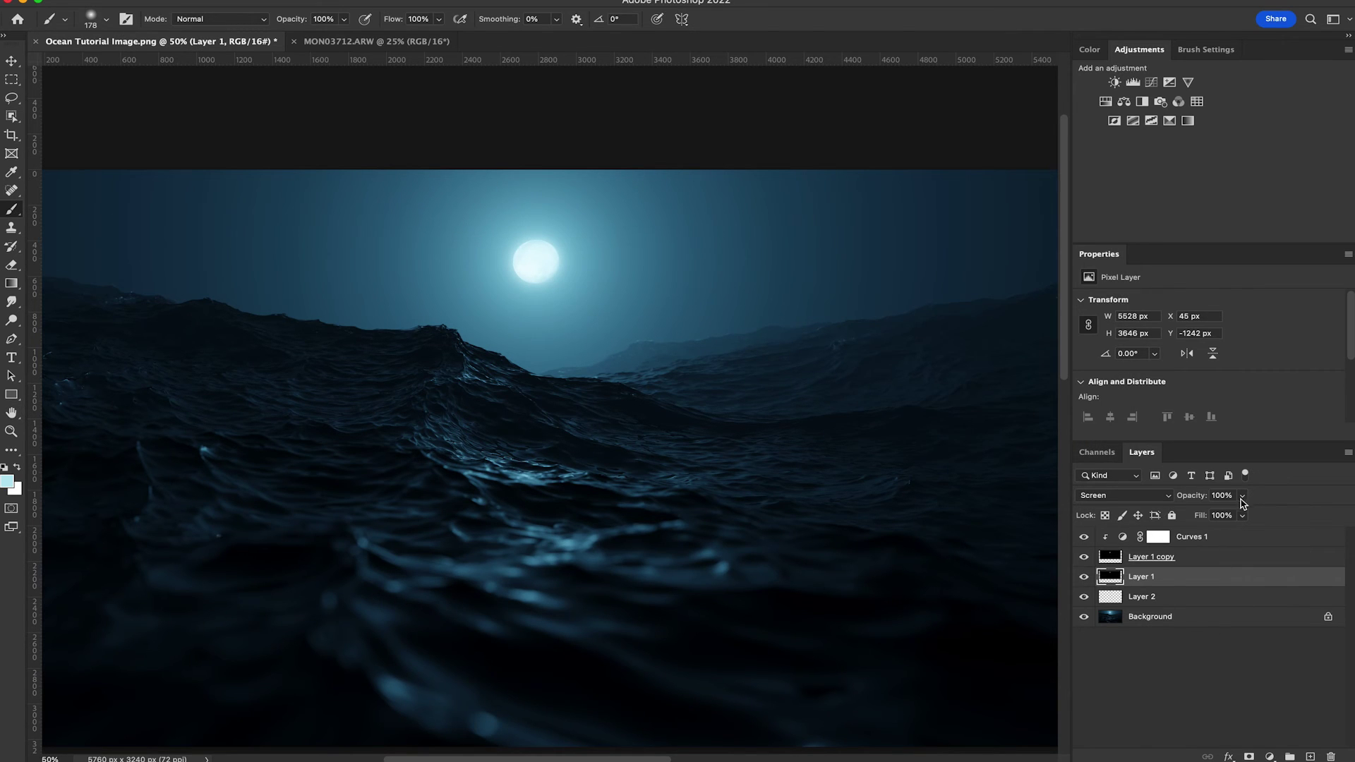
click(1243, 496)
drag(1245, 512, 1204, 516)
Step: Reshape Curves 1 with a raised upper point and a second lower point to brighten the scene
click(1230, 562)
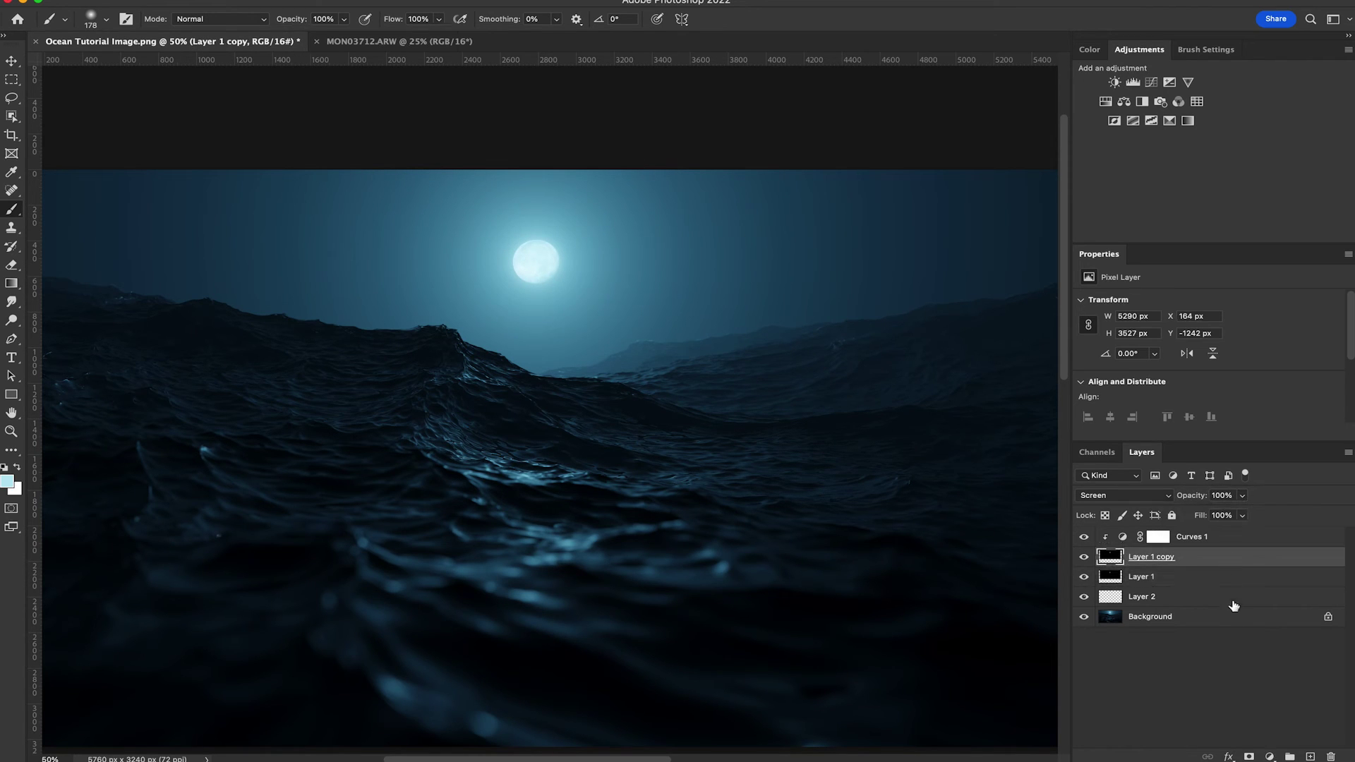
click(1162, 538)
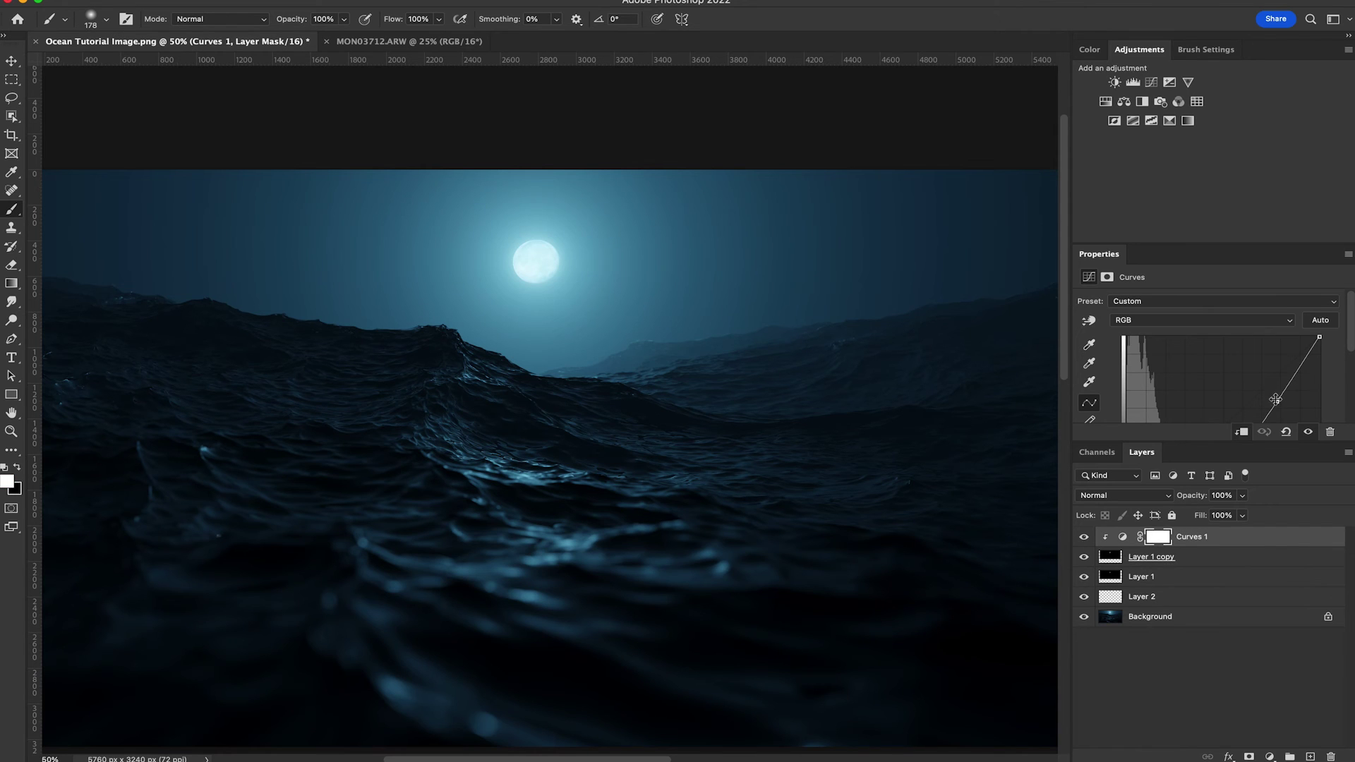
drag(1277, 402, 1247, 351)
scroll(1223, 384, down, 1)
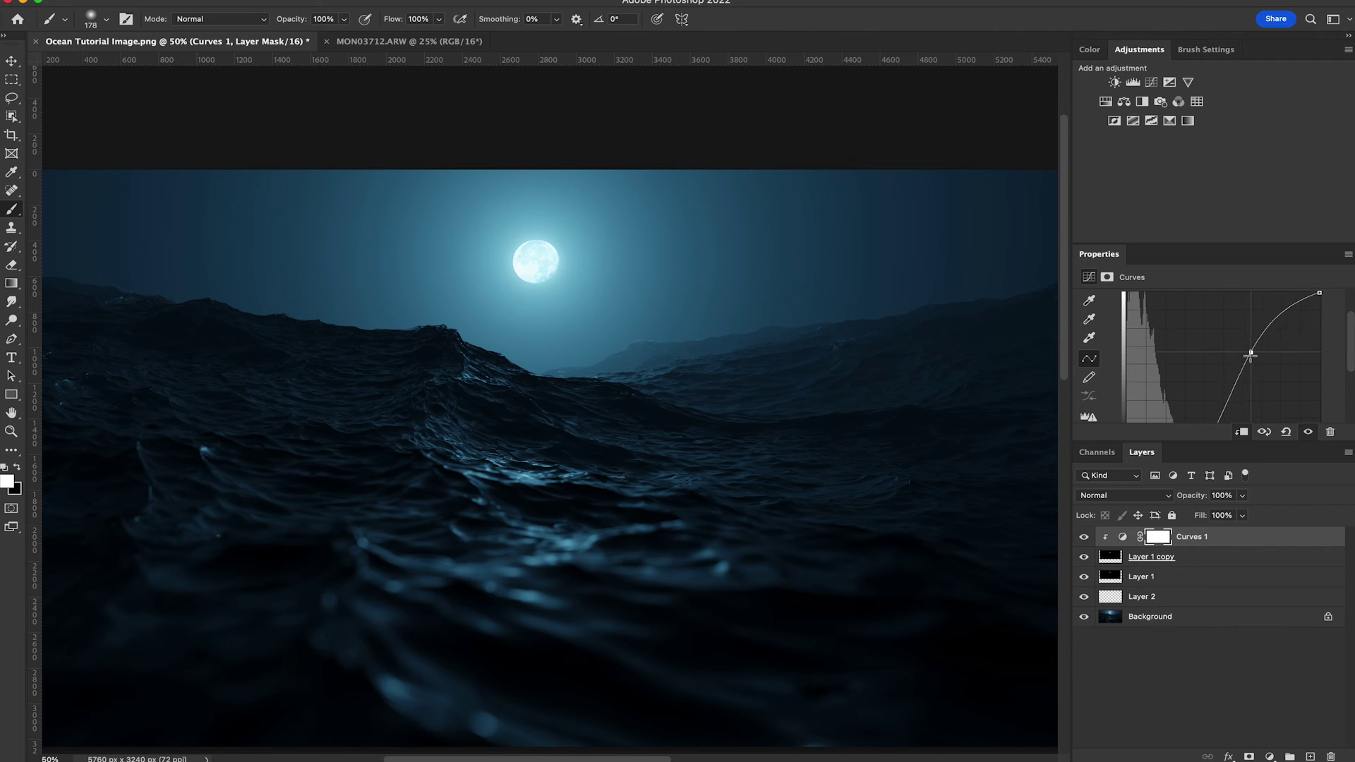
scroll(1204, 352, down, 2)
click(1207, 372)
drag(1207, 372, 1193, 374)
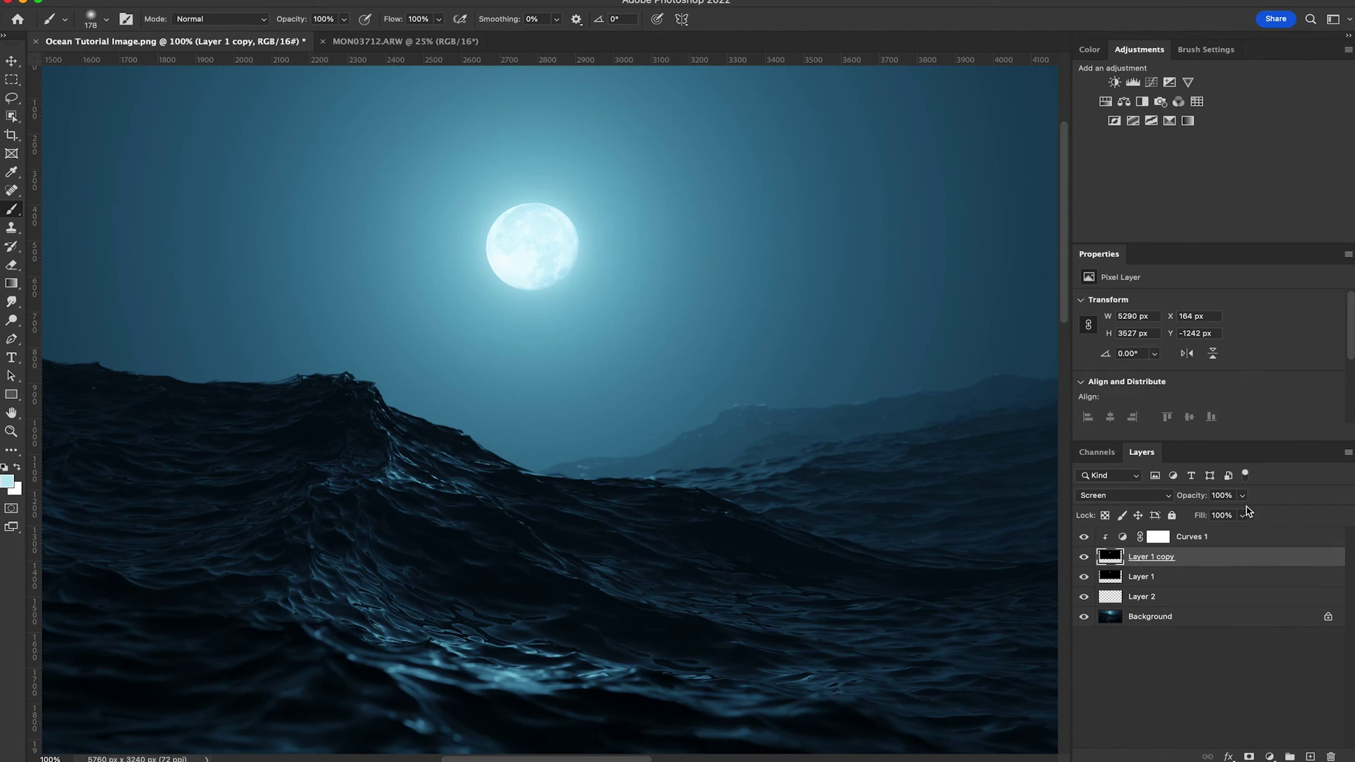
Step: Set Layer 1 copy's opacity to 79% and inspect the moon at 200% zoom
click(1242, 497)
drag(1234, 517, 1232, 517)
scroll(826, 366, down, 1)
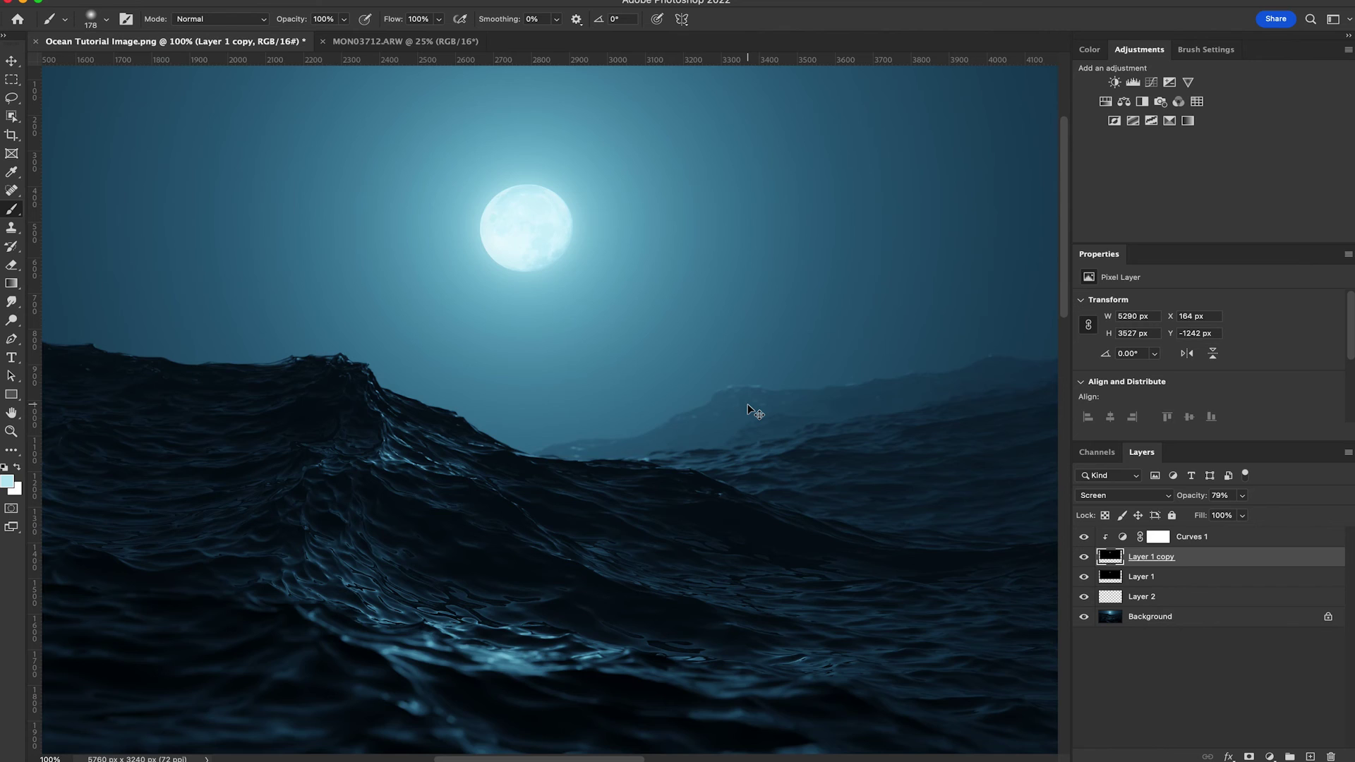
key(super+equal)
scroll(748, 405, up, 3)
scroll(748, 405, right, 2)
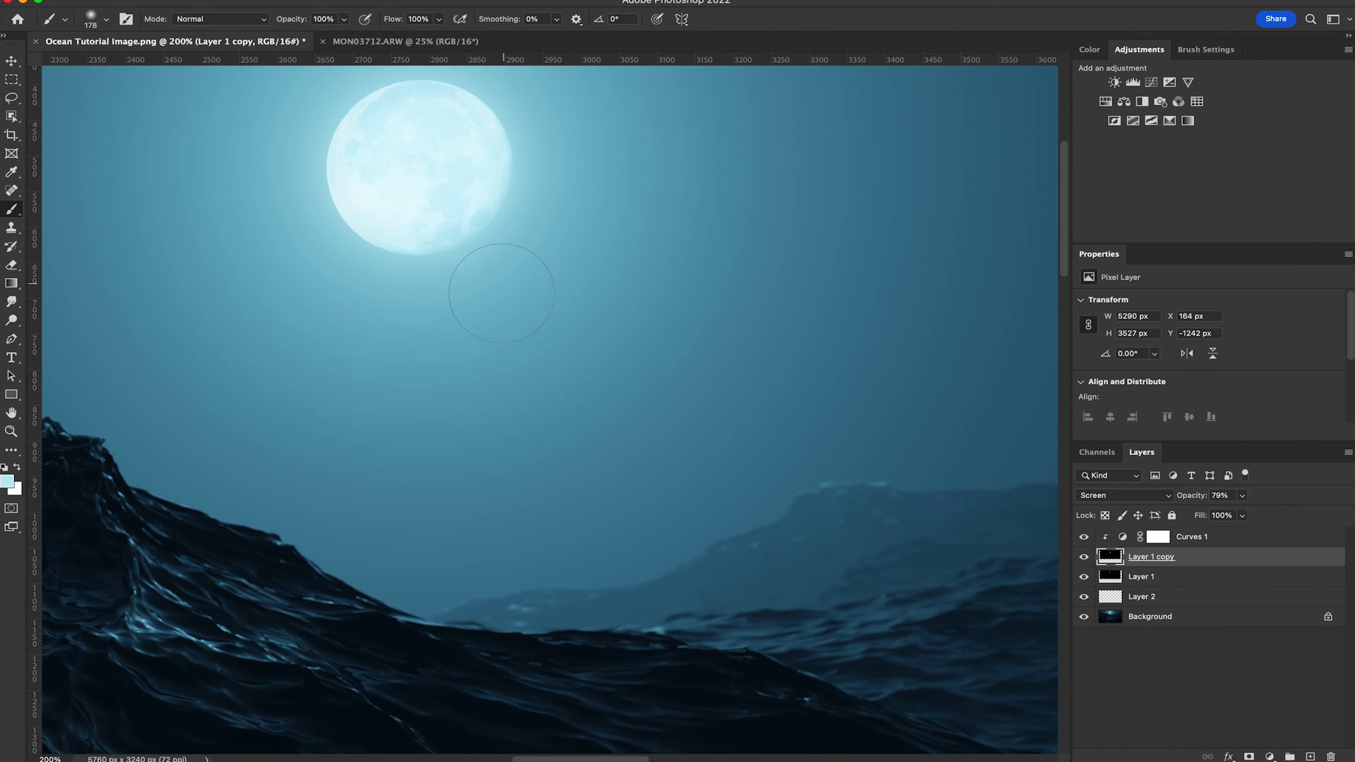
scroll(494, 296, up, 2)
scroll(494, 297, left, 3)
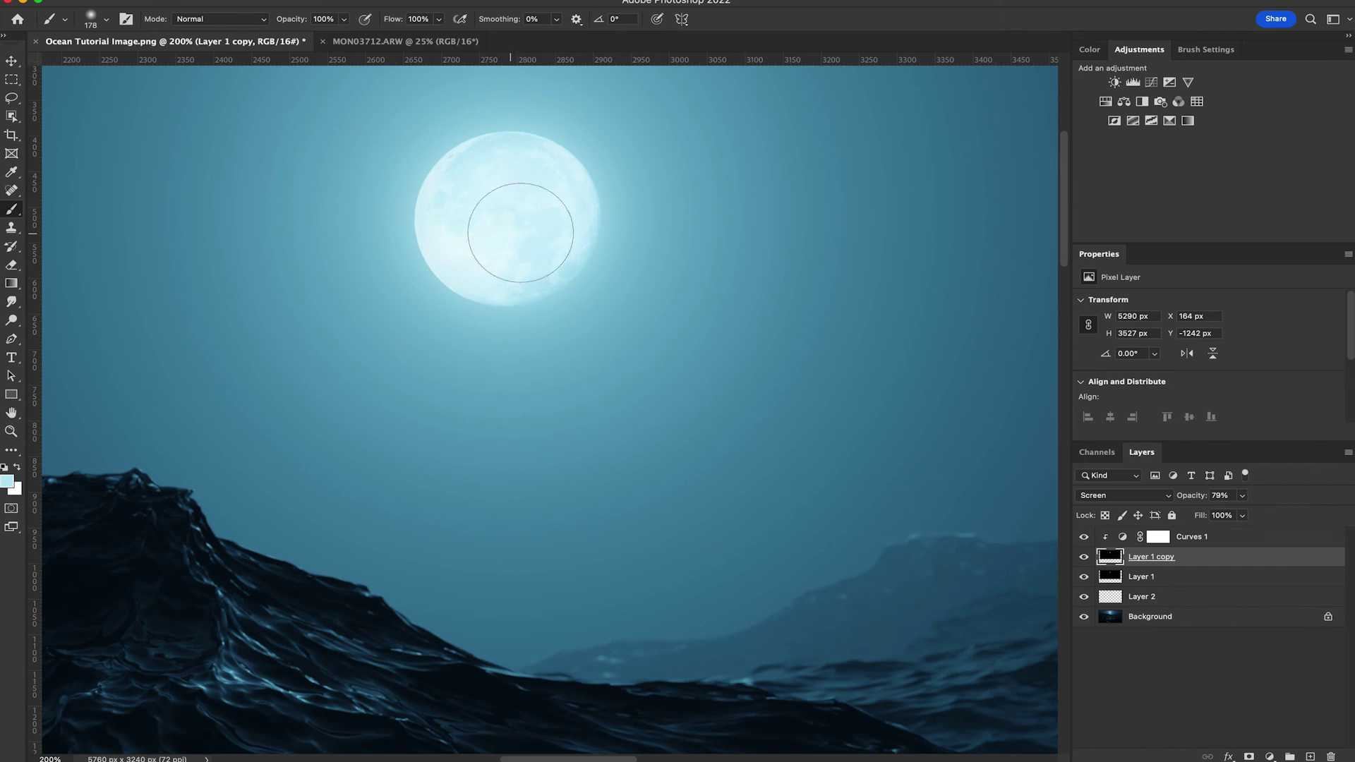
scroll(823, 535, right, 3)
scroll(823, 535, down, 1)
scroll(823, 534, right, 1)
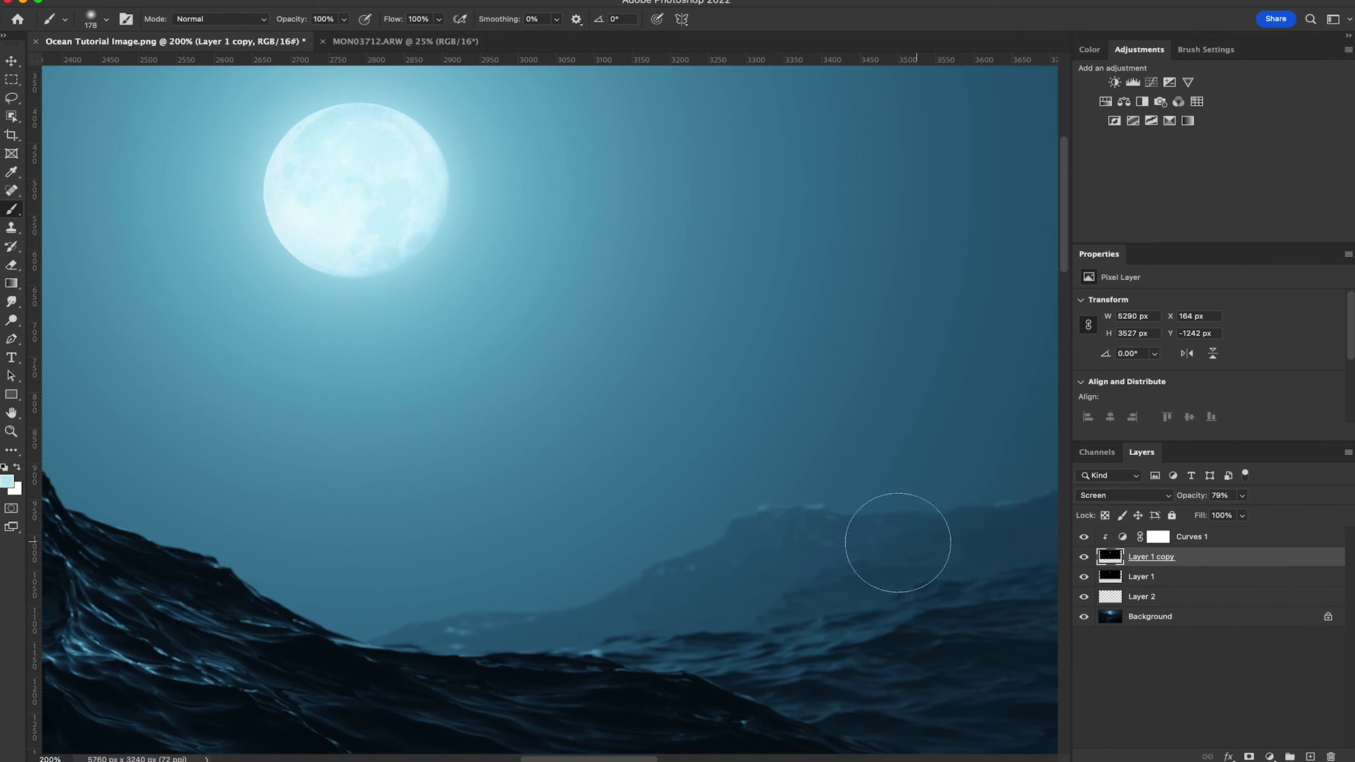
scroll(754, 563, left, 2)
scroll(754, 563, up, 1)
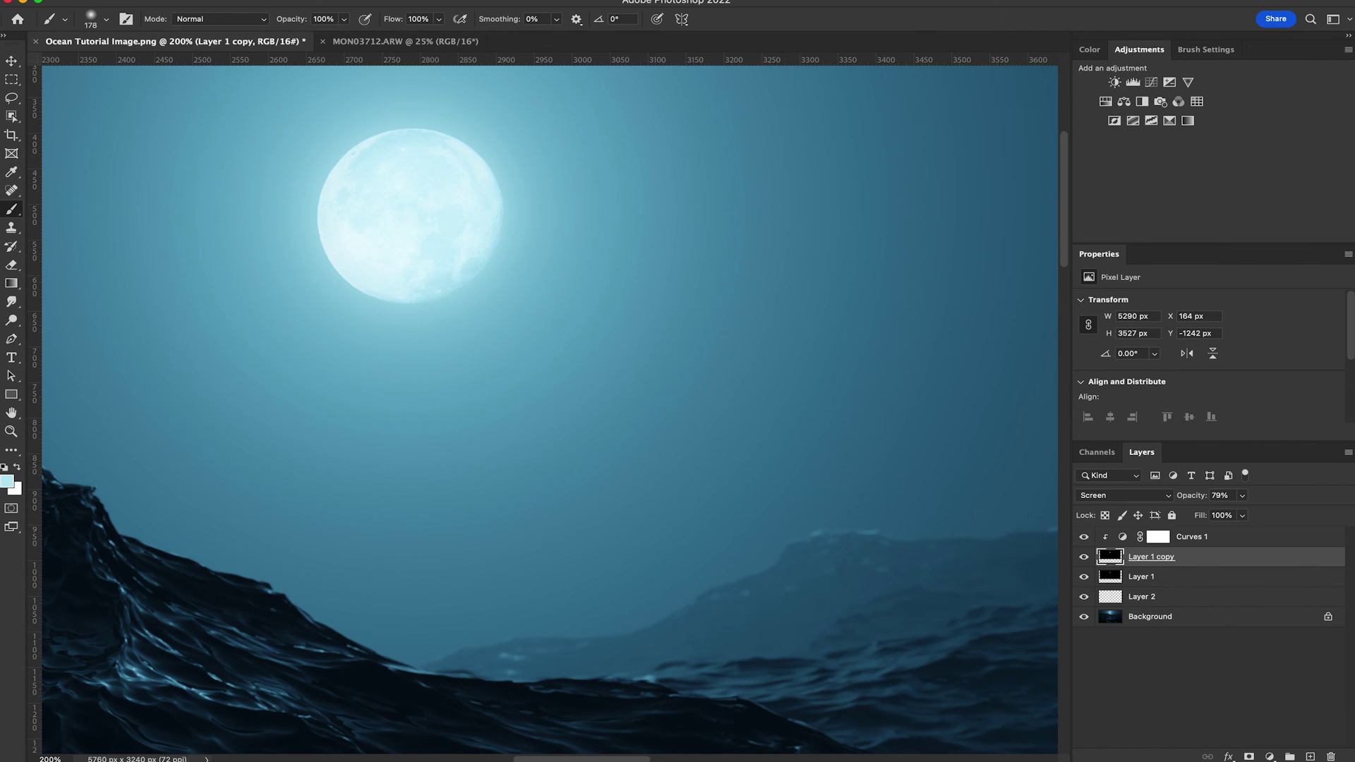
Step: Open Gaussian Blur on Layer 1 copy and set the radius to 2.0 pixels
click(345, 0)
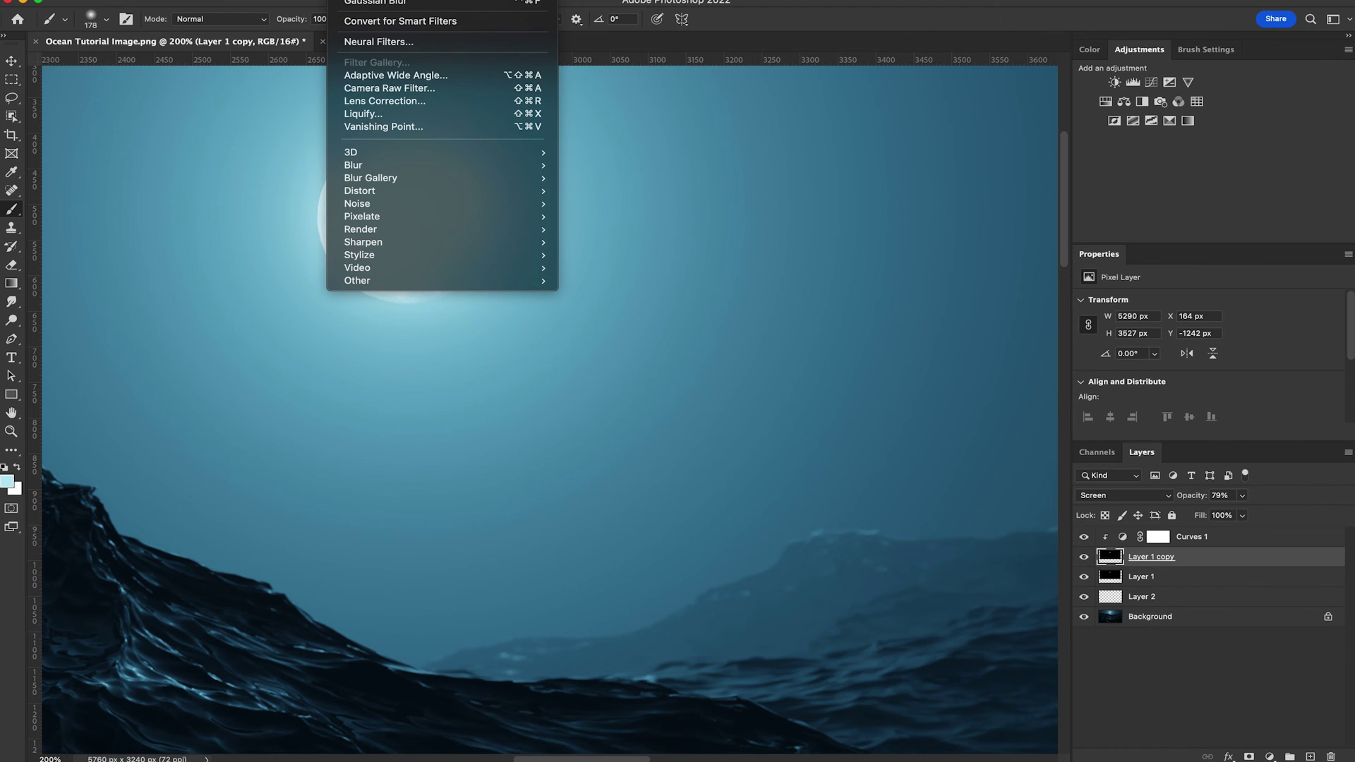
mouse_move(370, 168)
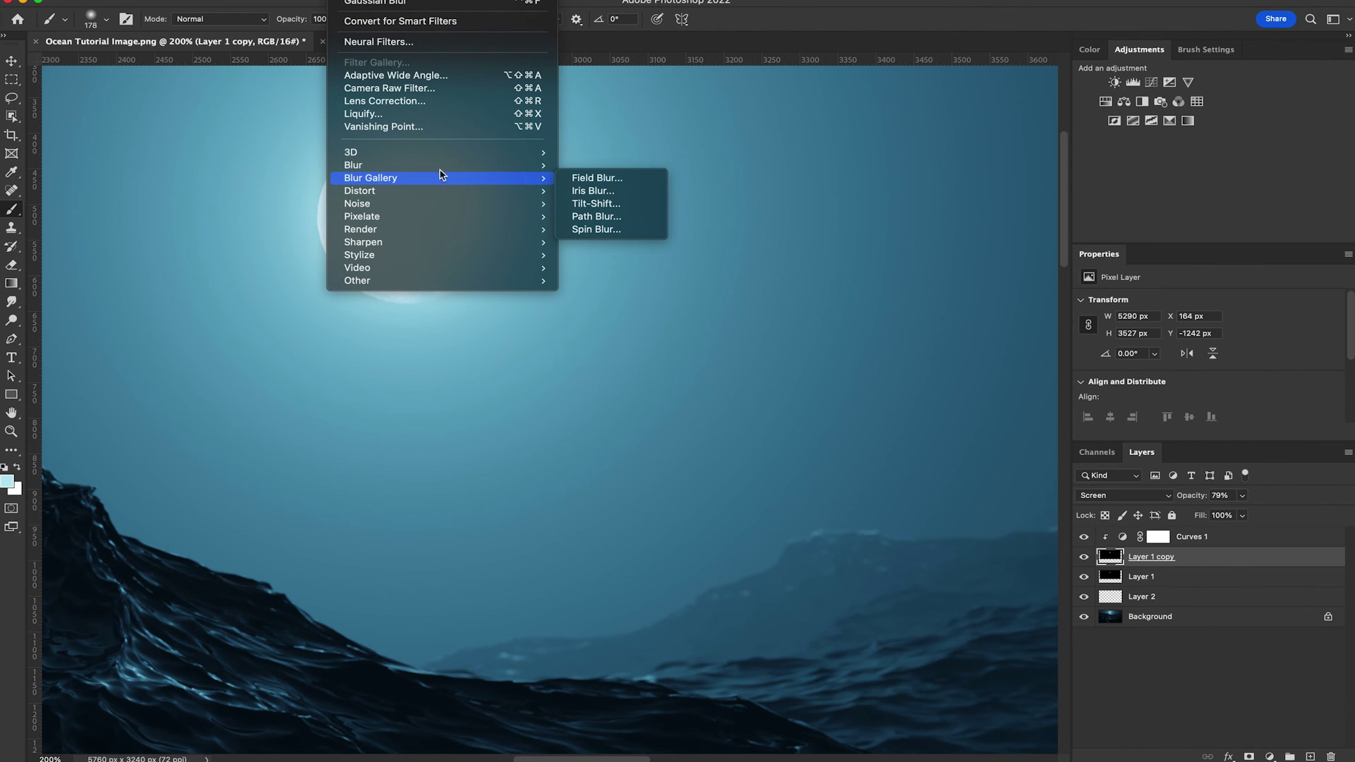
click(606, 216)
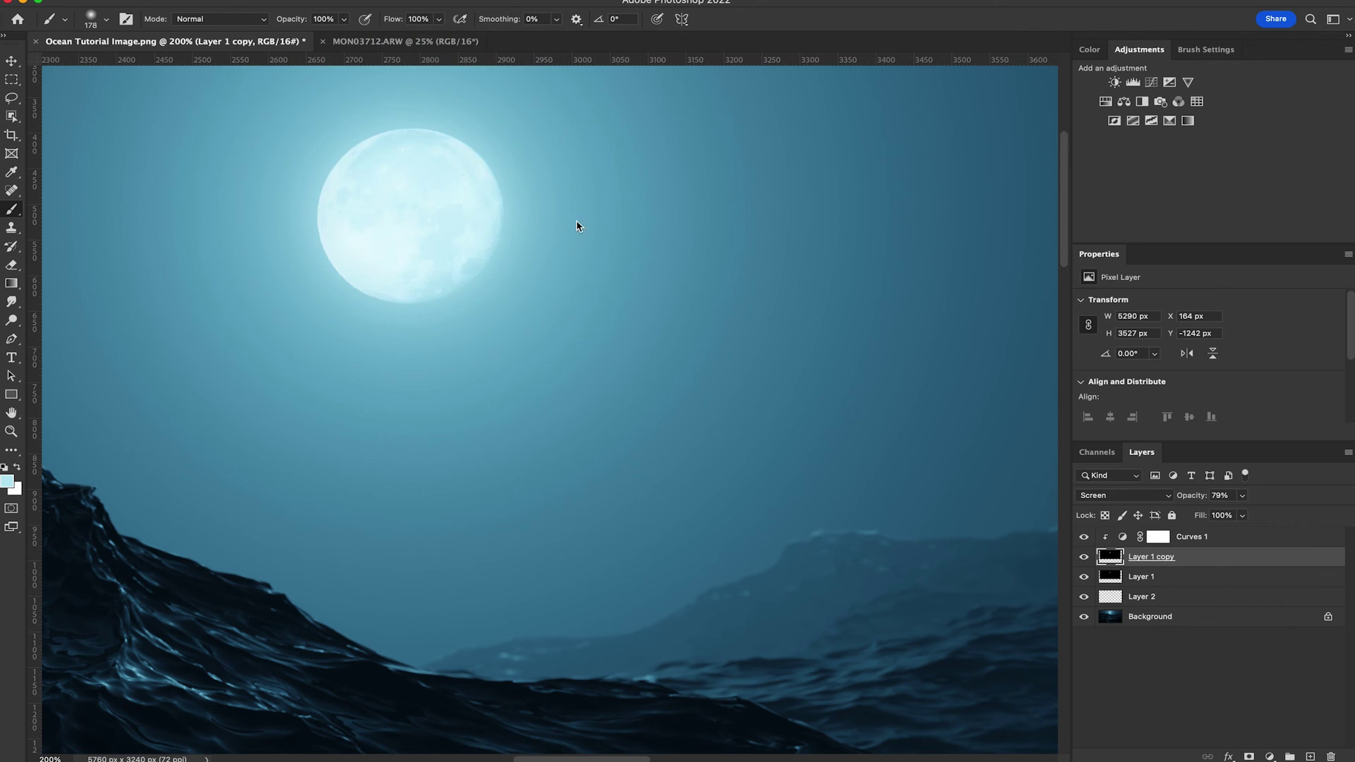
drag(946, 420, 879, 421)
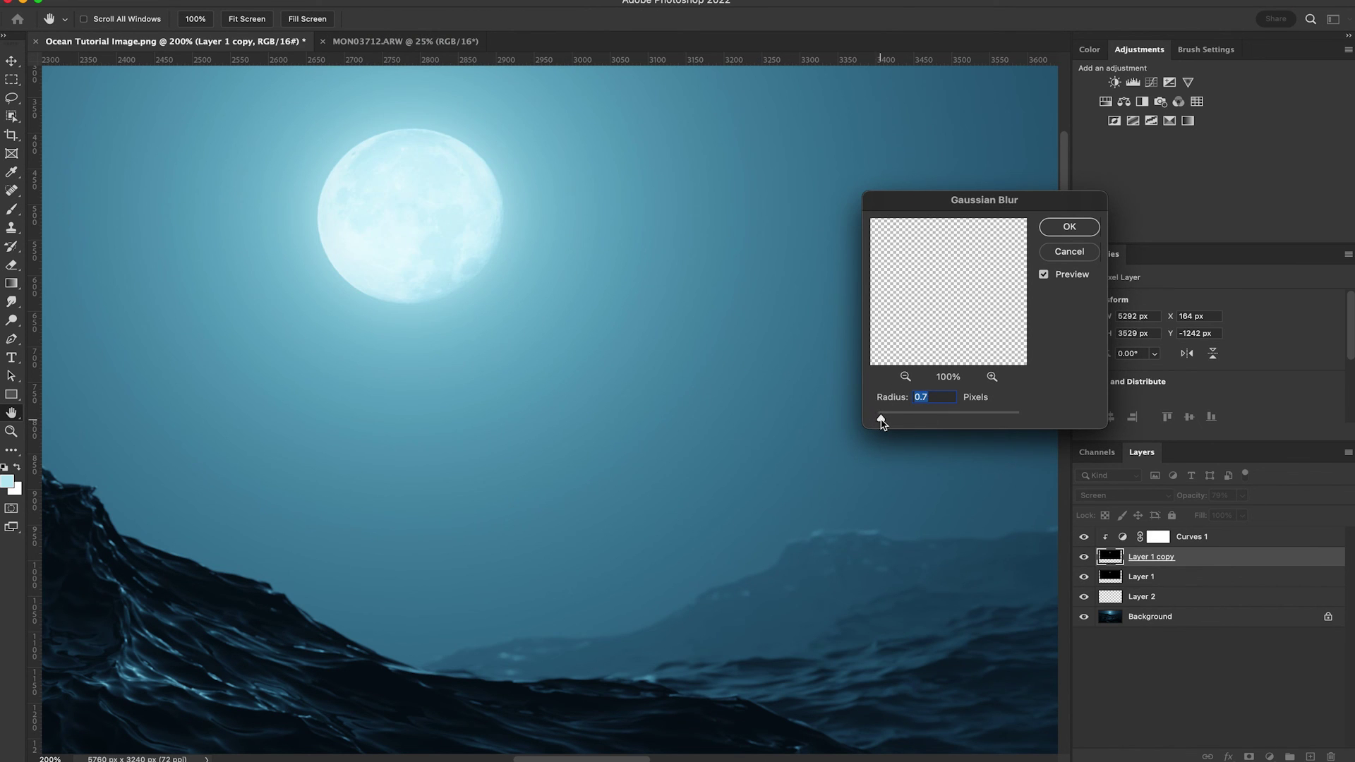
drag(882, 423, 894, 424)
Step: Apply the 2.0-pixel blur, zoom out to the full image, and select Curves 1
click(1070, 227)
key(b)
key(ctrl+minus)
key(ctrl+minus)
key(ctrl+minus)
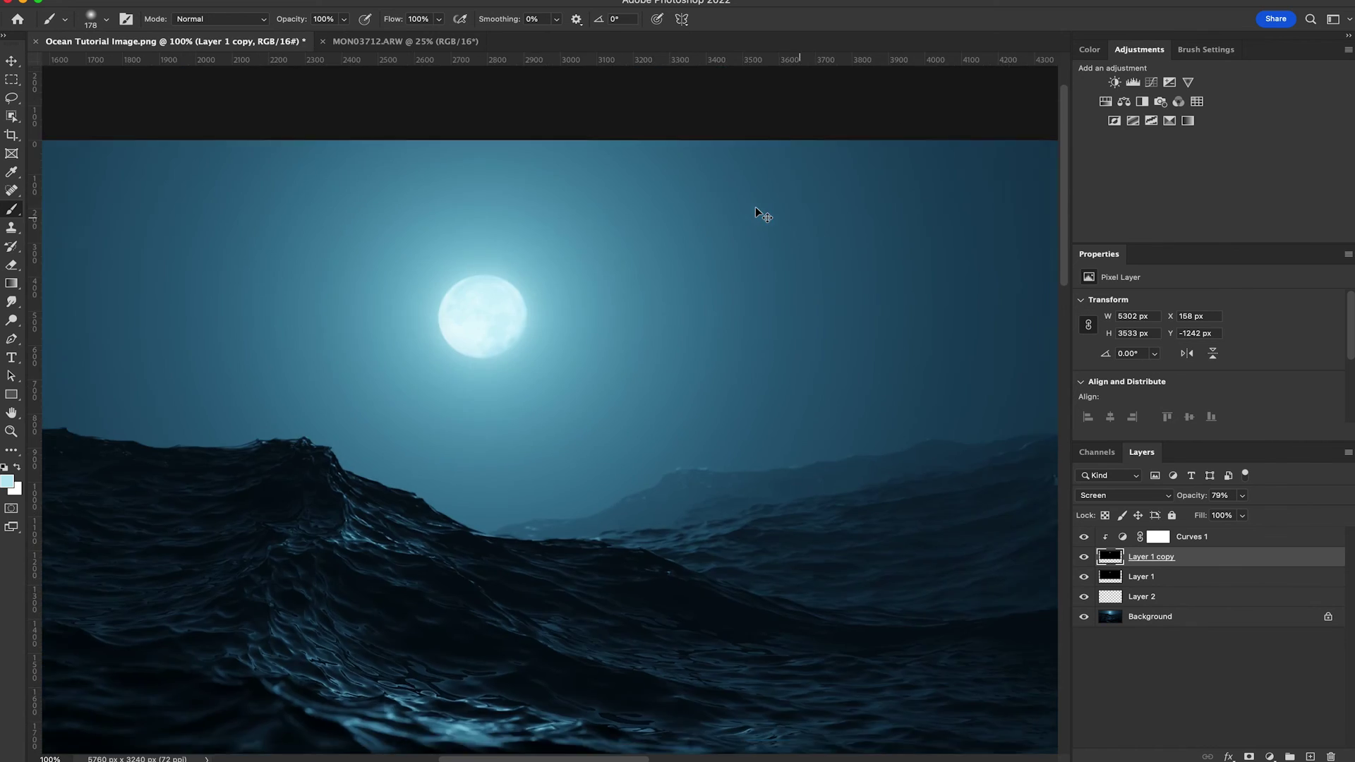
key(ctrl+minus)
scroll(861, 439, down, 2)
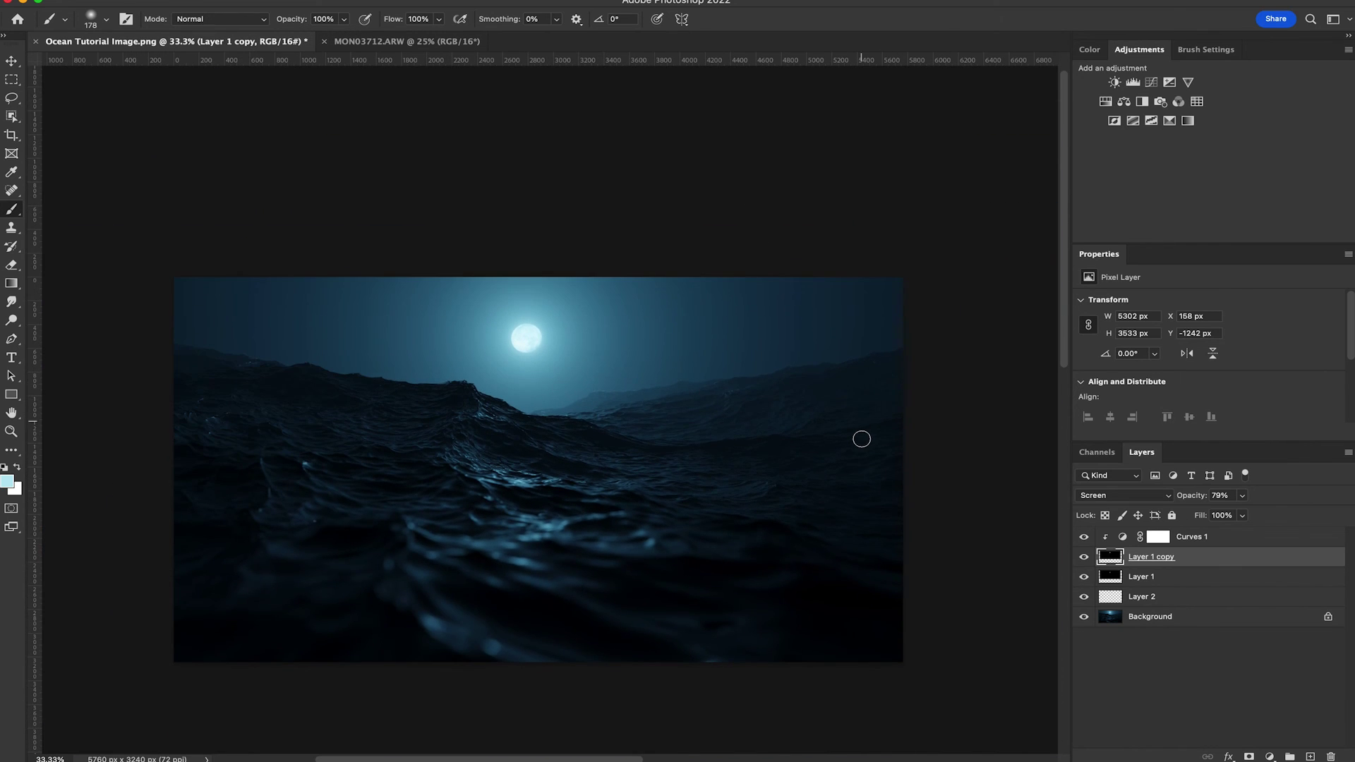
scroll(861, 439, down, 2)
key(alt+bracketright)
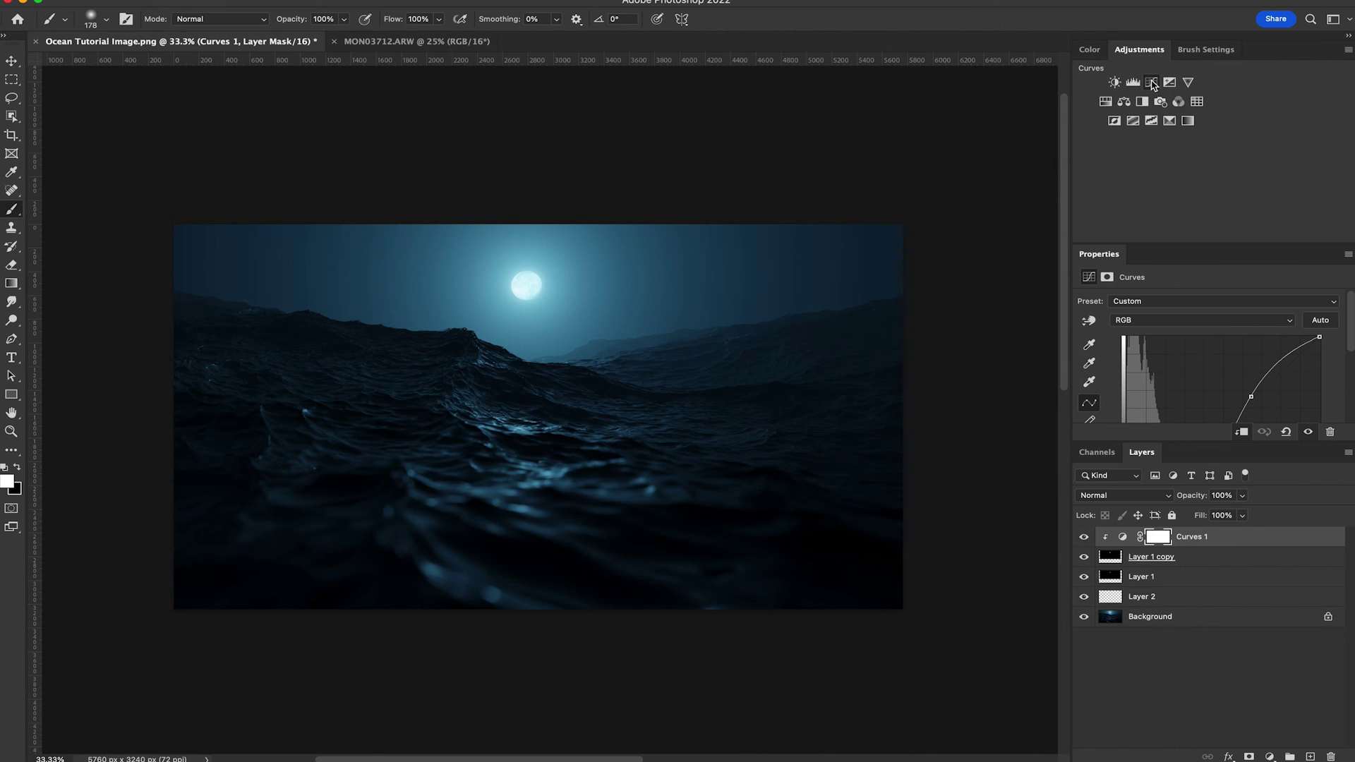
Step: Add a Curves 2 layer on top with shadow, midtone and highlight points
click(1154, 84)
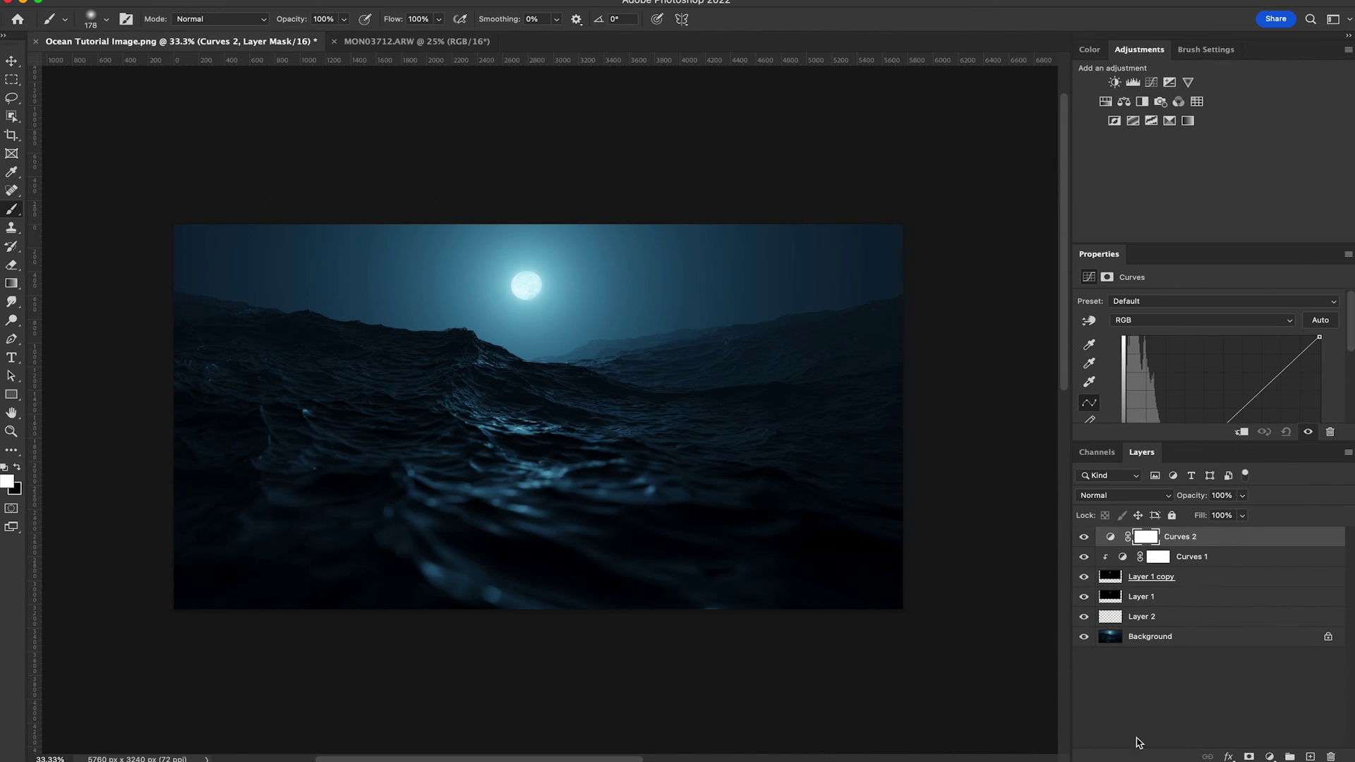
scroll(1149, 414, down, 5)
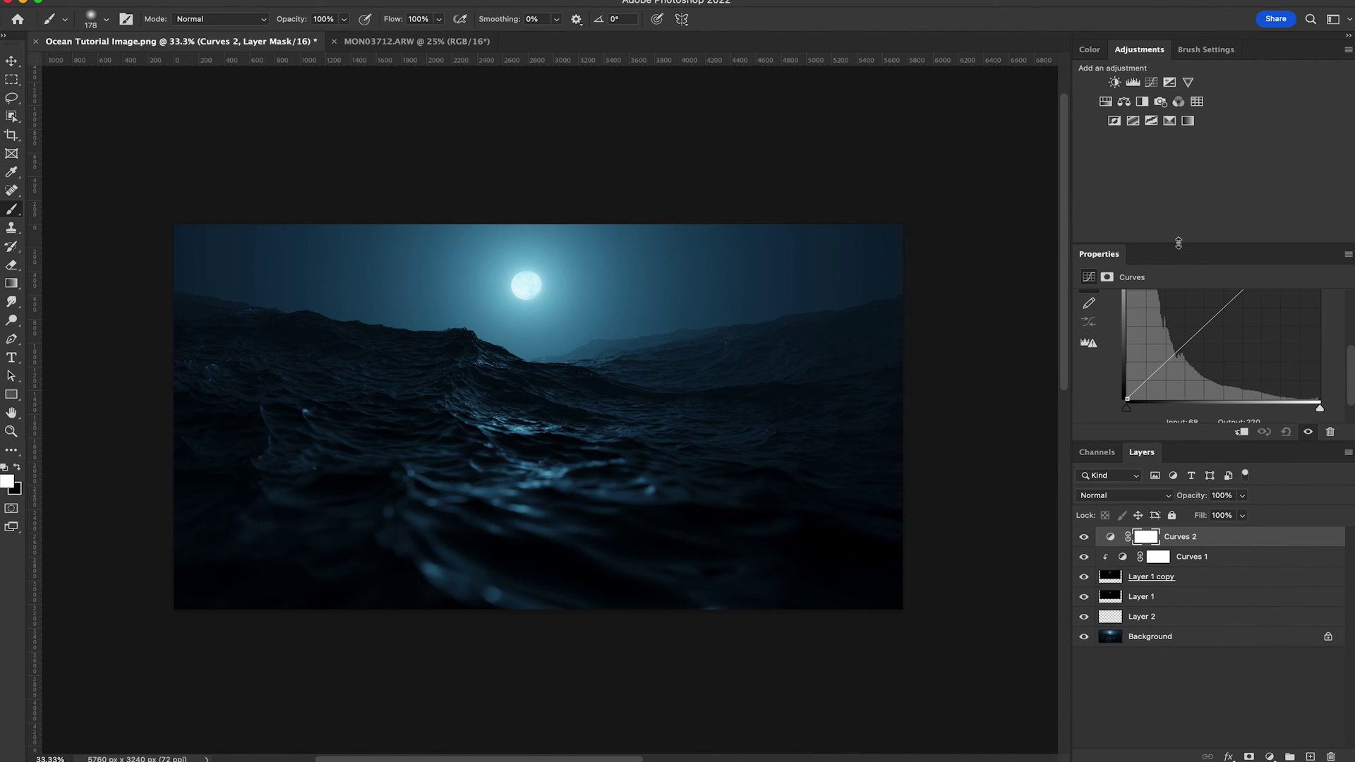
drag(1178, 239, 1178, 146)
scroll(1177, 252, up, 3)
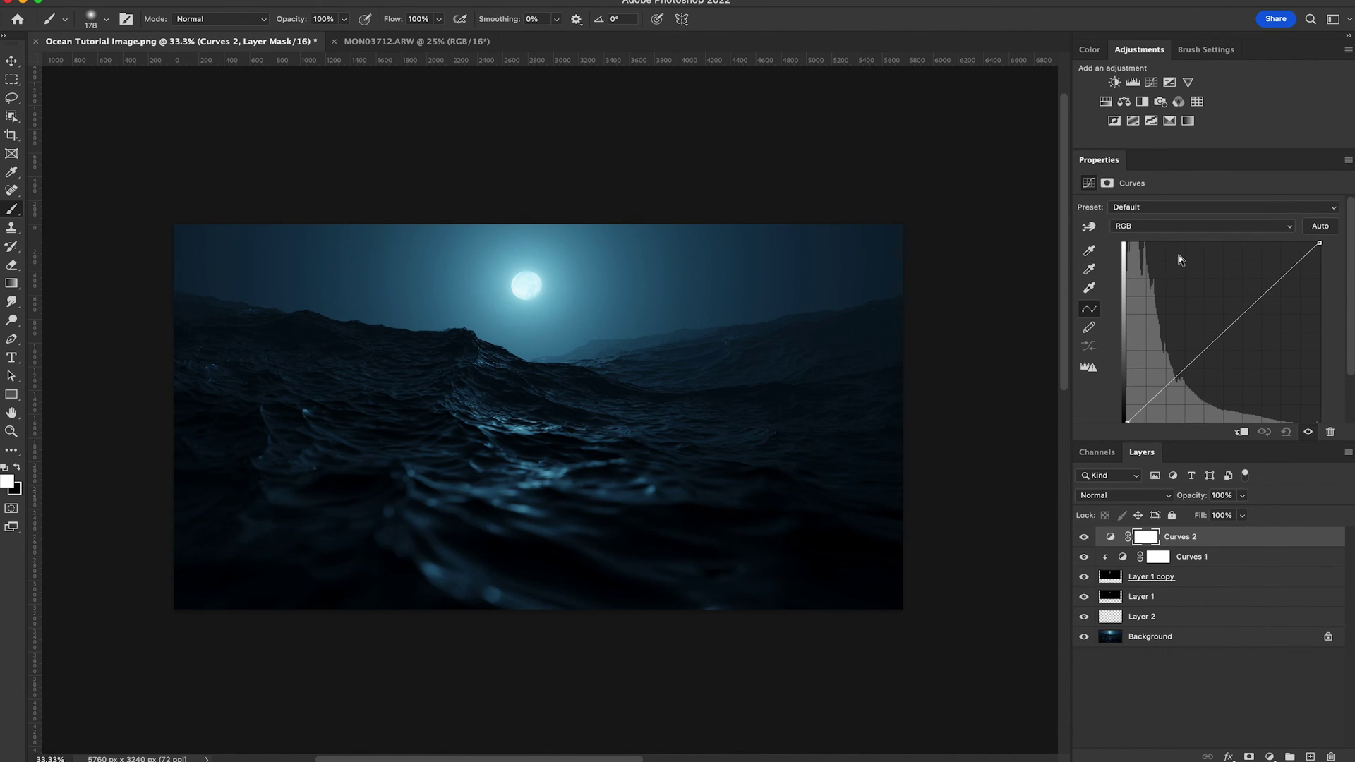
click(1167, 377)
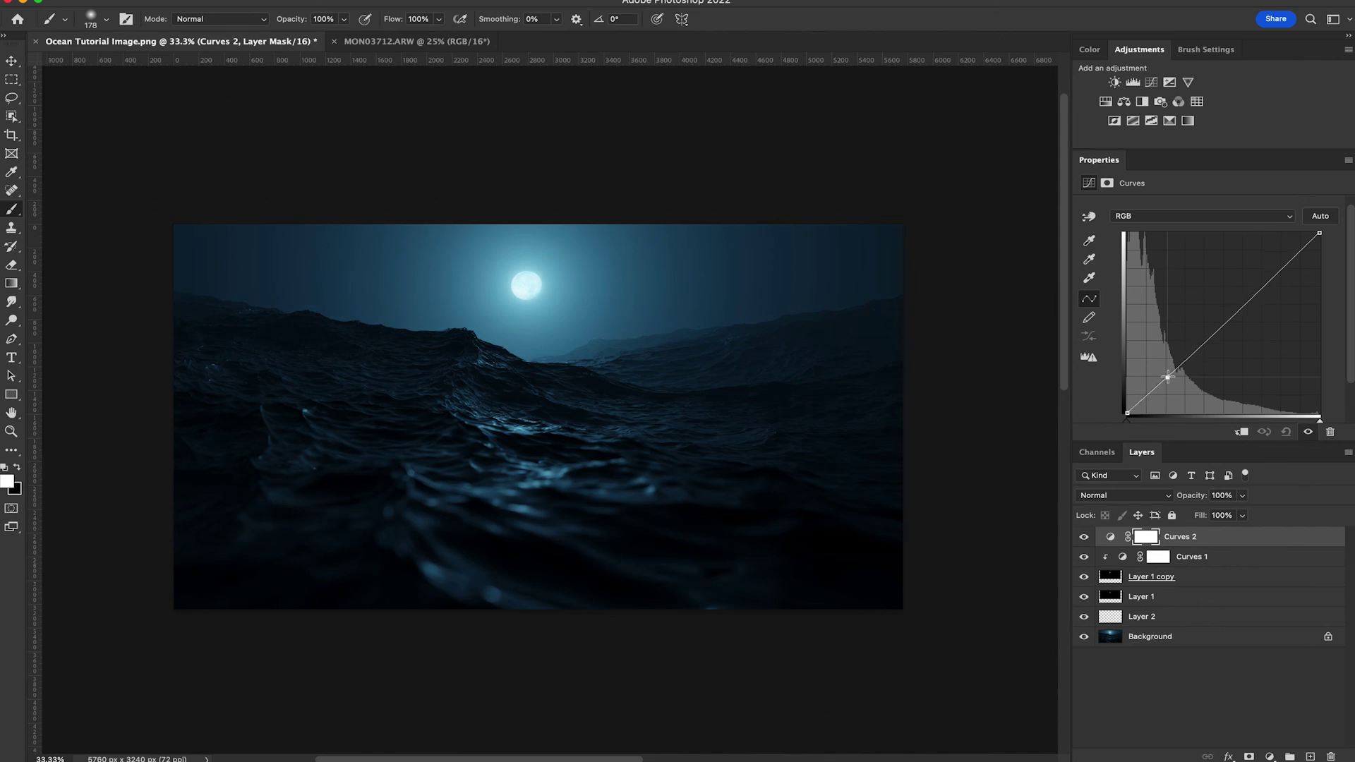
click(1226, 320)
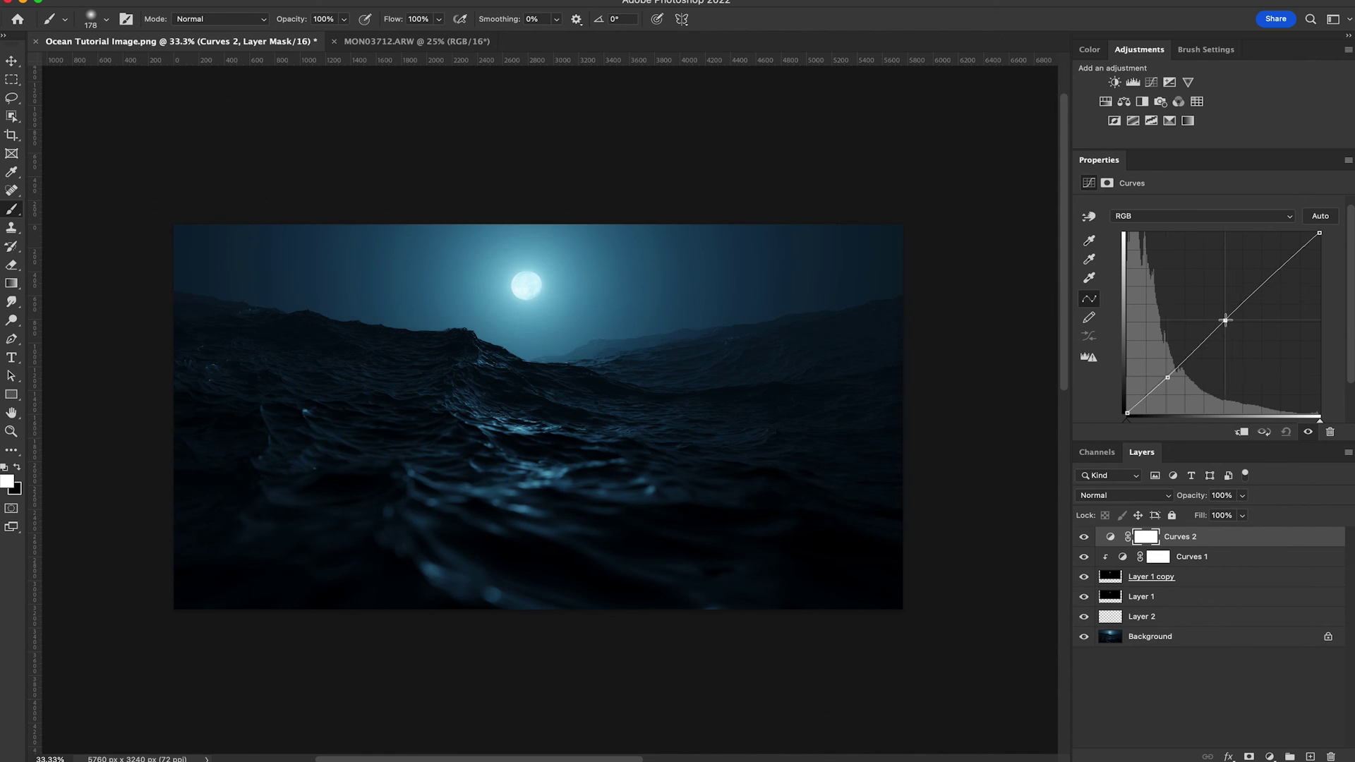
click(1284, 264)
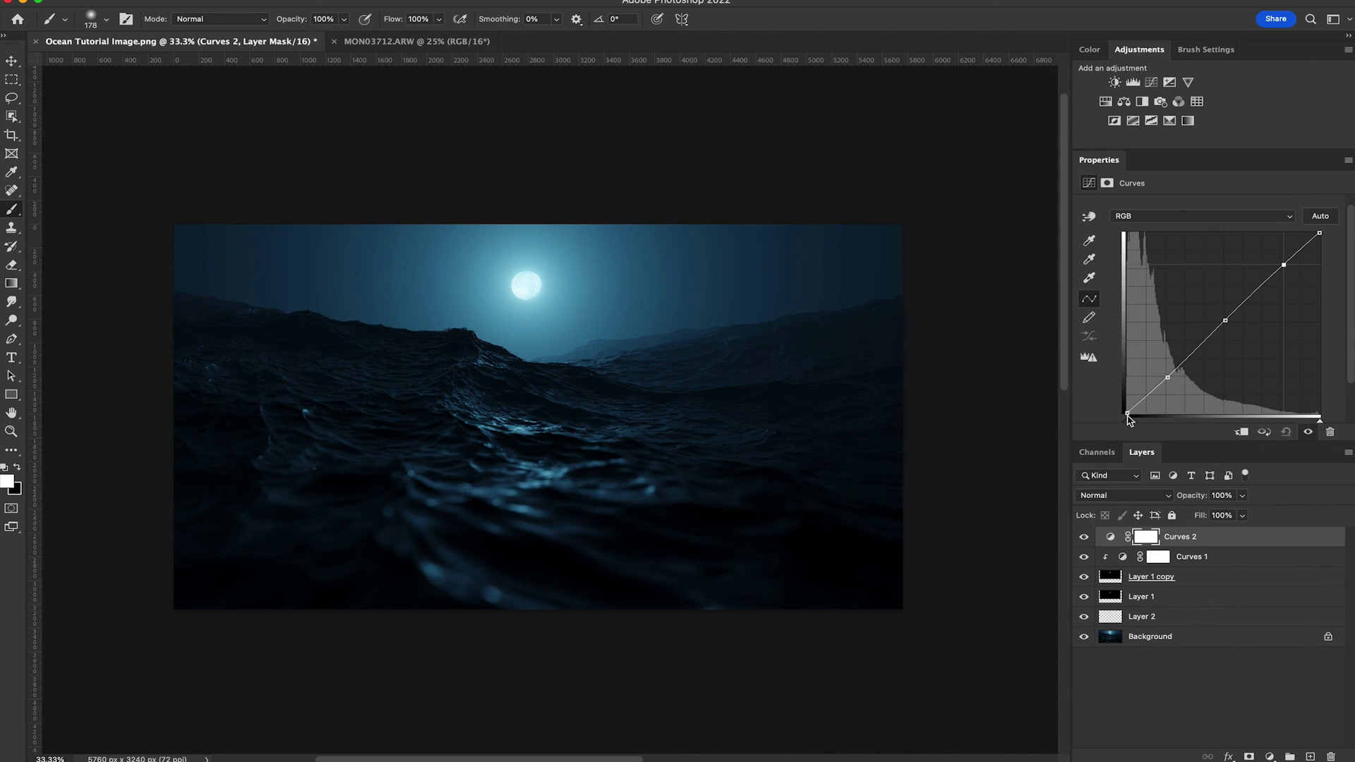